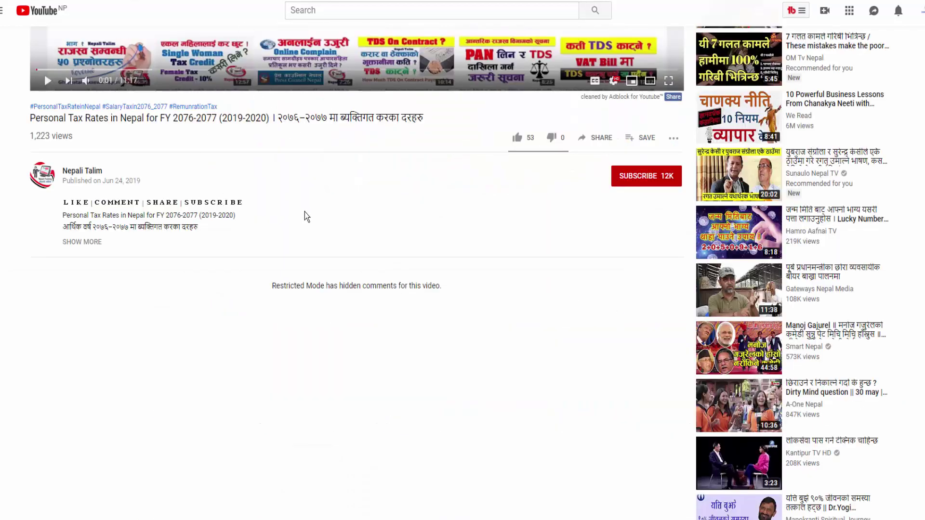
Subscribe to Nepali Talim with all notifications on, then open a File Explorer window
{"action": "left_click", "coordinate": [624, 178]}
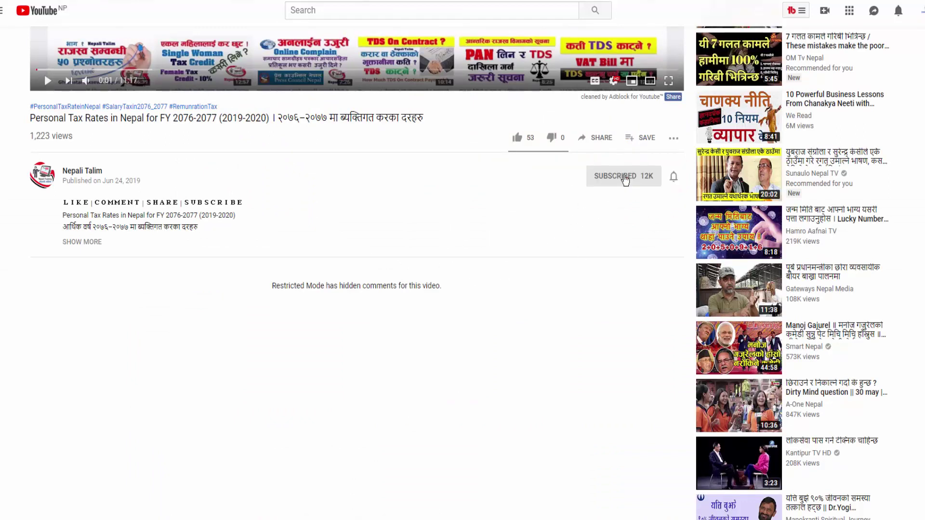
{"action": "left_click", "coordinate": [673, 177]}
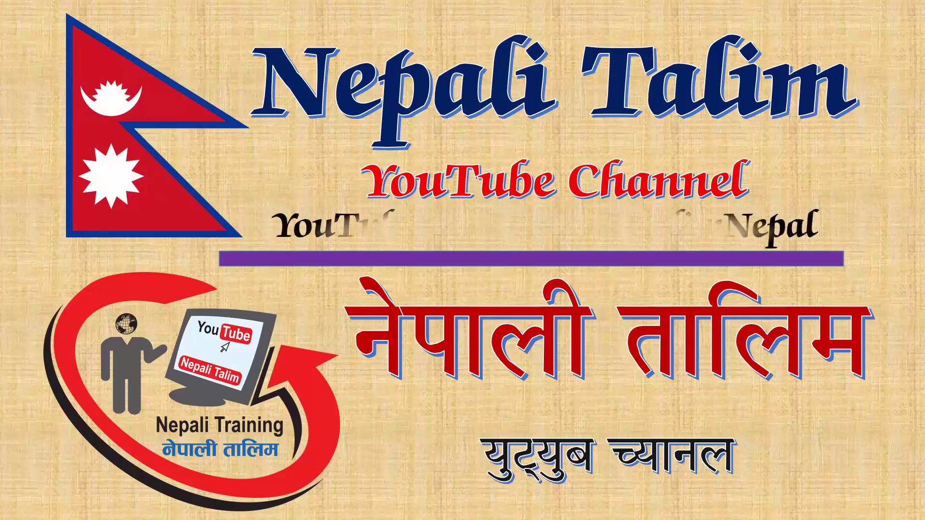
{"action": "double_click", "coordinate": [401, 21]}
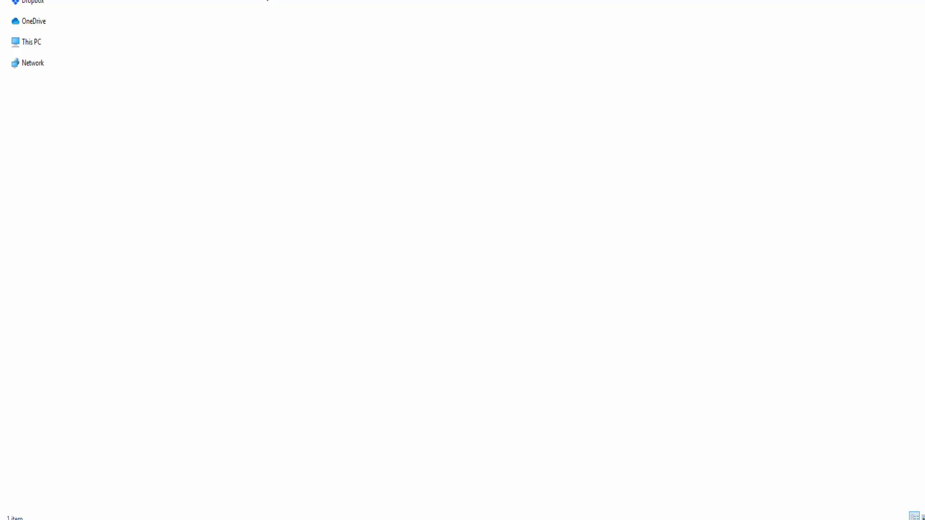
Open the FY 2076-2077 salary tax workbook from File Explorer in Excel
{"action": "left_click", "coordinate": [266, 1]}
{"action": "double_click", "coordinate": [267, 0]}
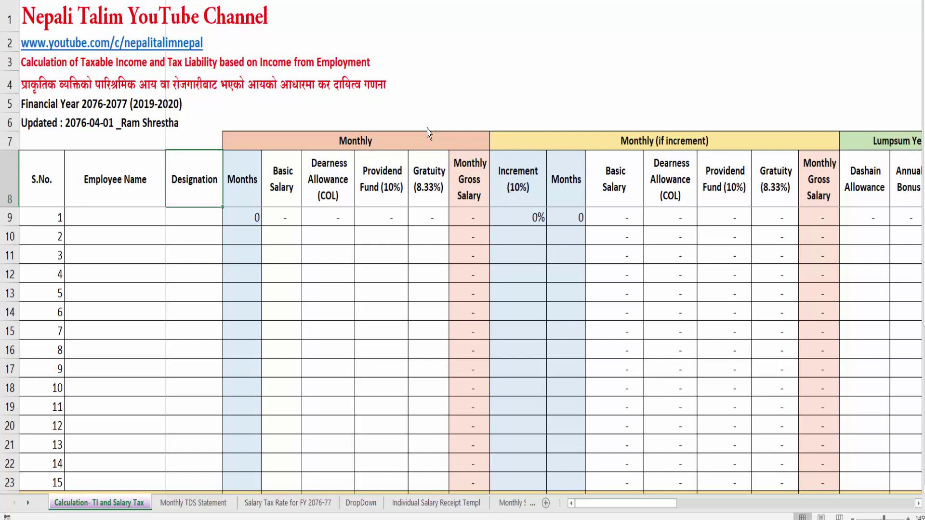
Enter the first employee's full name in the Employee Name cell B9
{"action": "left_click", "coordinate": [155, 183]}
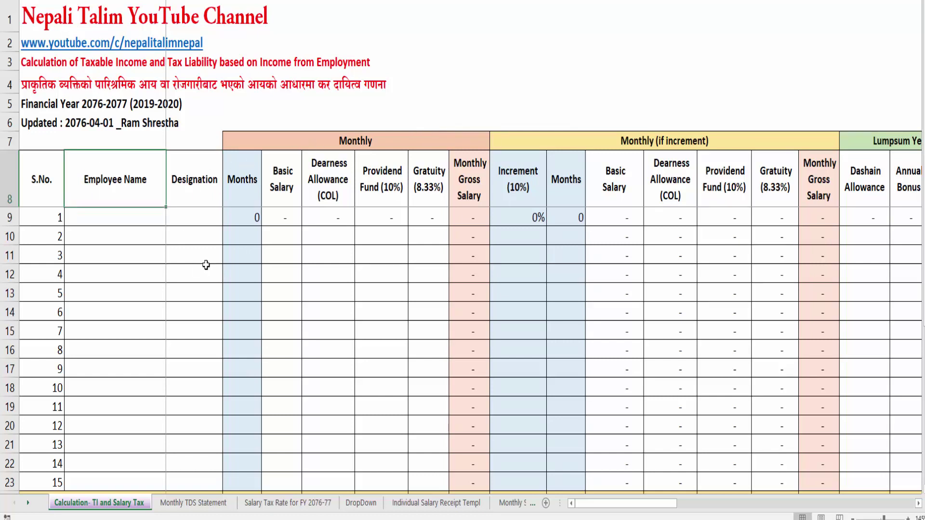
{"action": "key", "text": "Down"}
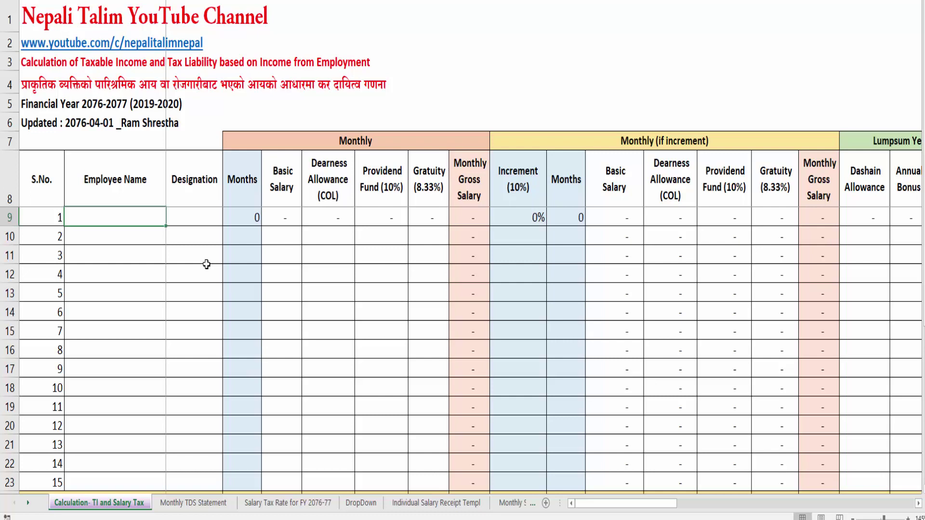
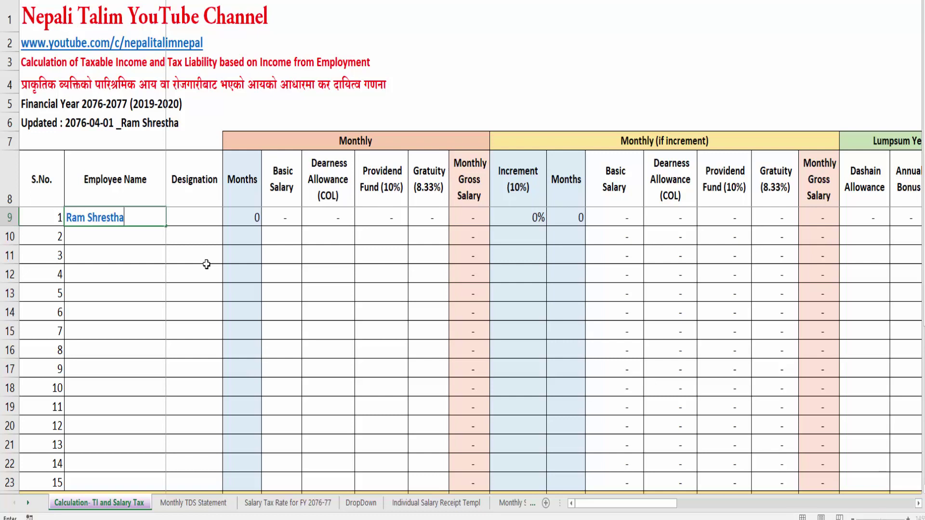
{"action": "key", "text": "Return"}
{"action": "key", "text": "Up"}
Enter 'Admin Assistant' as the designation in C9 and widen column C to fit
{"action": "key", "text": "Right"}
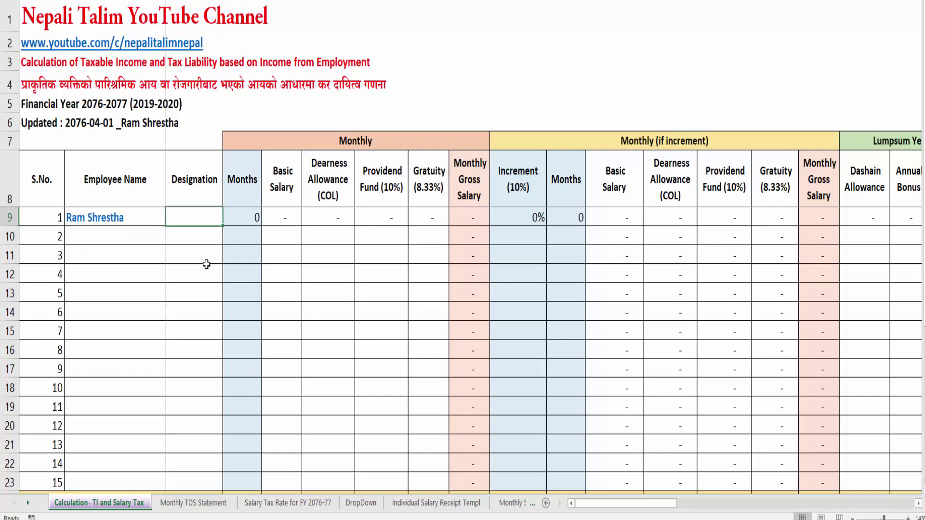
{"action": "type", "text": "Admin Officer"}
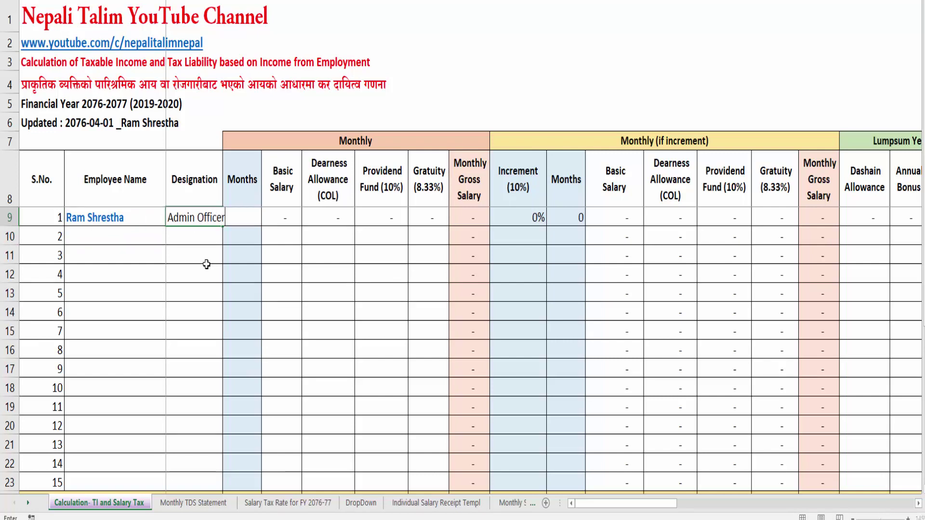
{"action": "key", "text": "BackSpace"}
{"action": "key", "text": "BackSpace"}
{"action": "key", "text": "BackSpace"}
{"action": "key", "text": "BackSpace"}
{"action": "key", "text": "BackSpace"}
{"action": "type", "text": "Assista"}
{"action": "type", "text": "nt"}
{"action": "key", "text": "Return"}
{"action": "left_click_drag", "start_coordinate": [223, 1], "coordinate": [242, 1]}
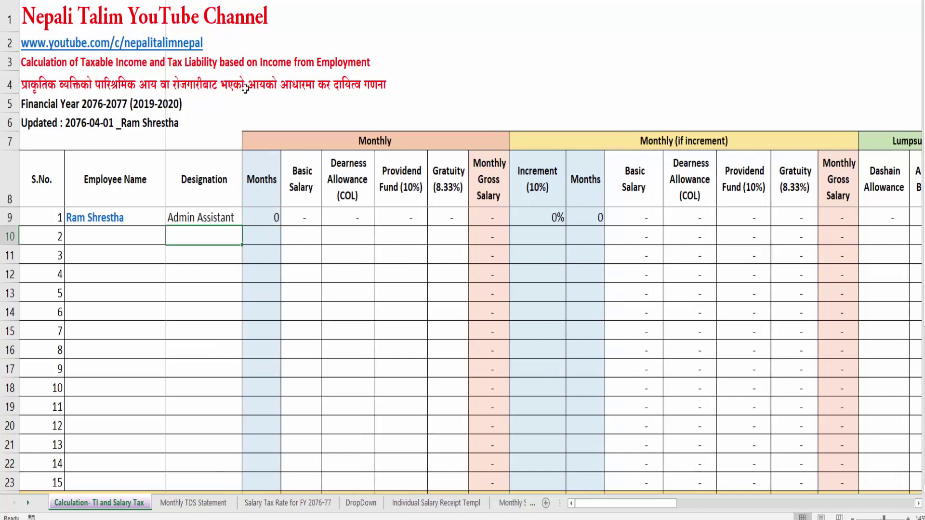
{"action": "left_click", "coordinate": [212, 218]}
{"action": "left_click_drag", "start_coordinate": [135, 173], "coordinate": [140, 213]}
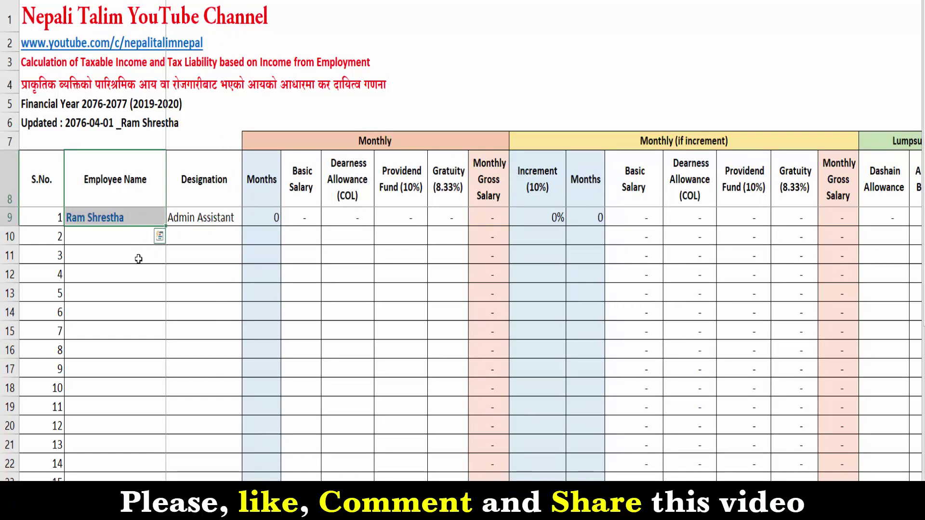
Insert a blank row above the TOTAL row of the employee table
{"action": "left_click", "coordinate": [94, 419]}
{"action": "key", "text": "Down"}
{"action": "key", "text": "Down"}
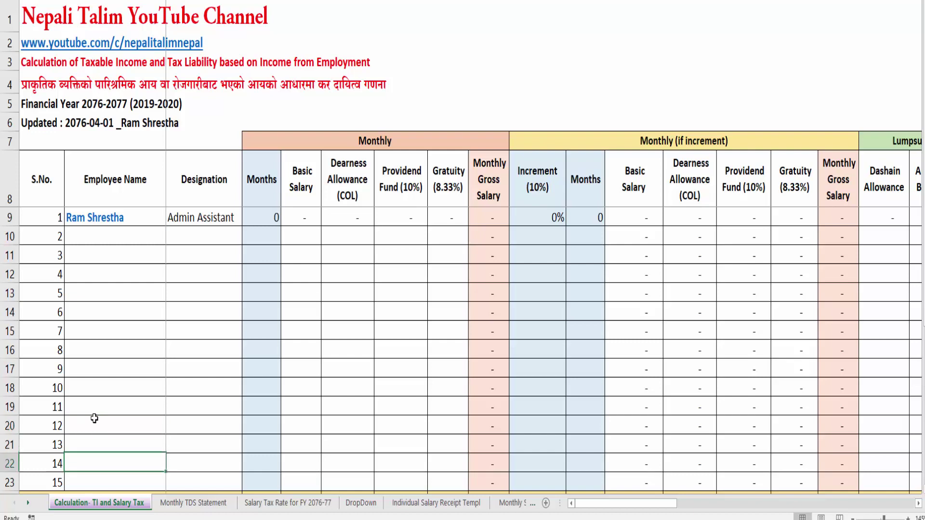
{"action": "key", "text": "Down"}
{"action": "key", "text": "Down"}
{"action": "key", "text": "Down"}
{"action": "key", "text": "Down"}
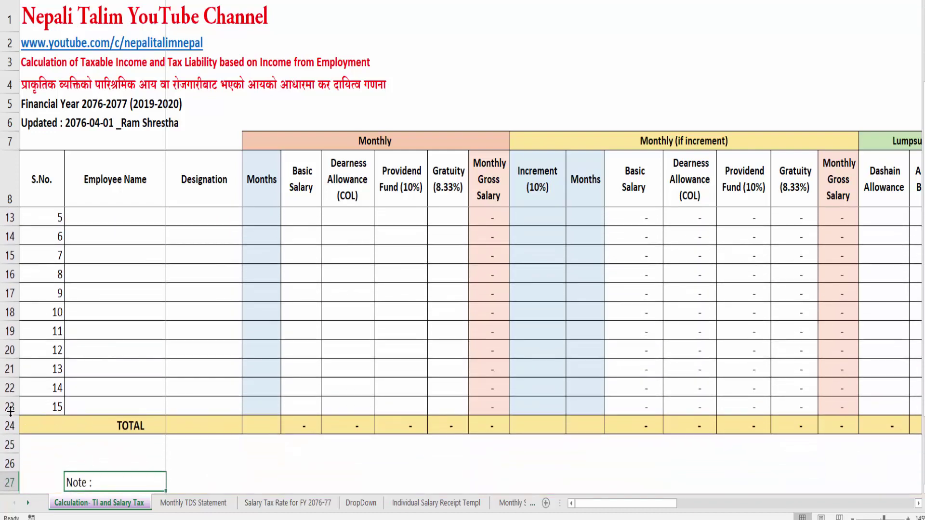
{"action": "right_click", "coordinate": [11, 424]}
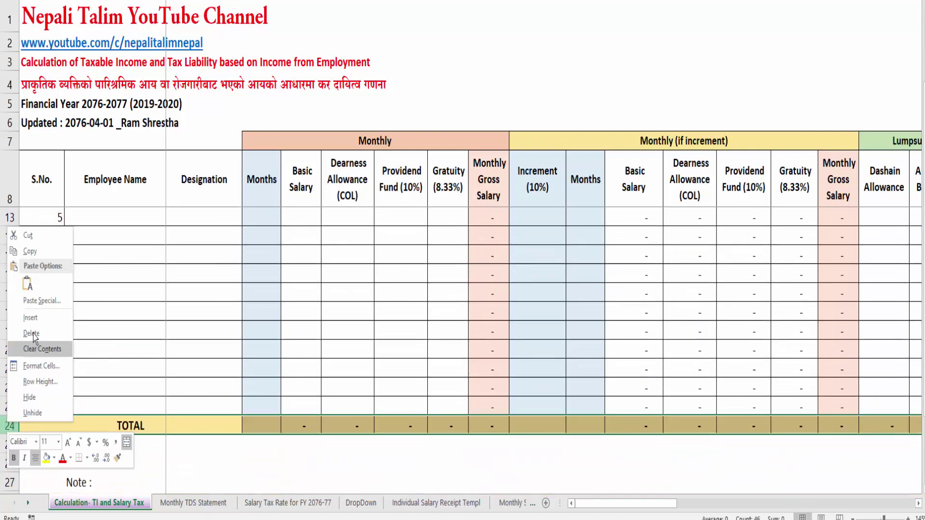
{"action": "left_click", "coordinate": [30, 318]}
Review the table's entry cells, then go to the Monthly TDS Statement sheet
{"action": "scroll", "coordinate": [434, 401], "scroll_direction": "up", "scroll_amount": 2}
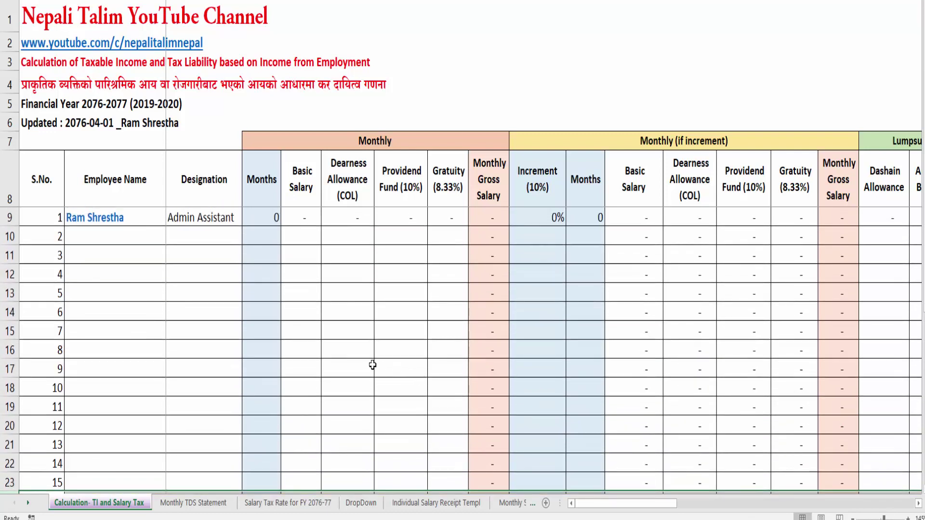
{"action": "left_click", "coordinate": [372, 365]}
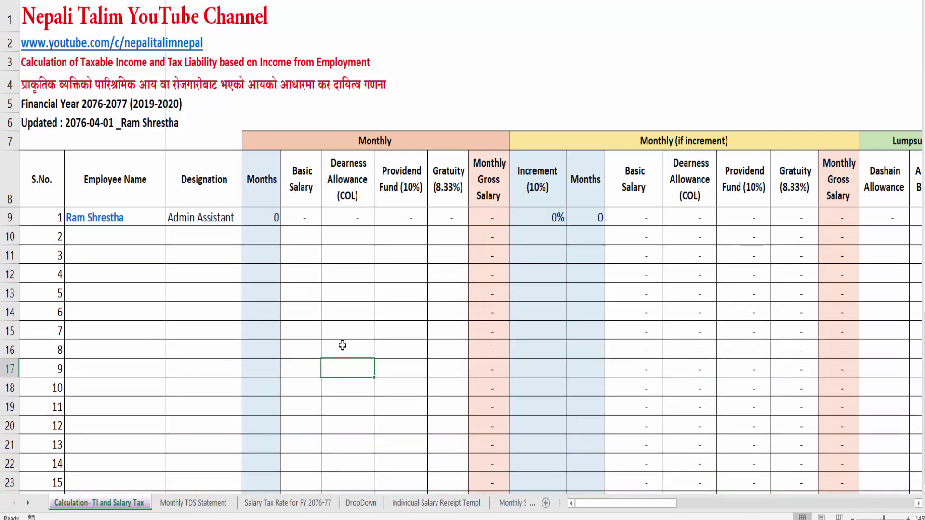
{"action": "left_click", "coordinate": [235, 275]}
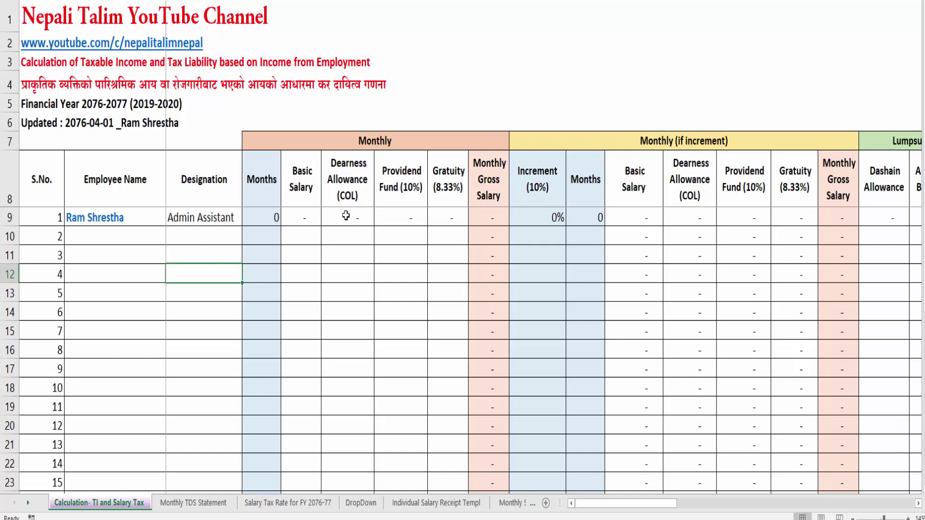
{"action": "left_click", "coordinate": [307, 222]}
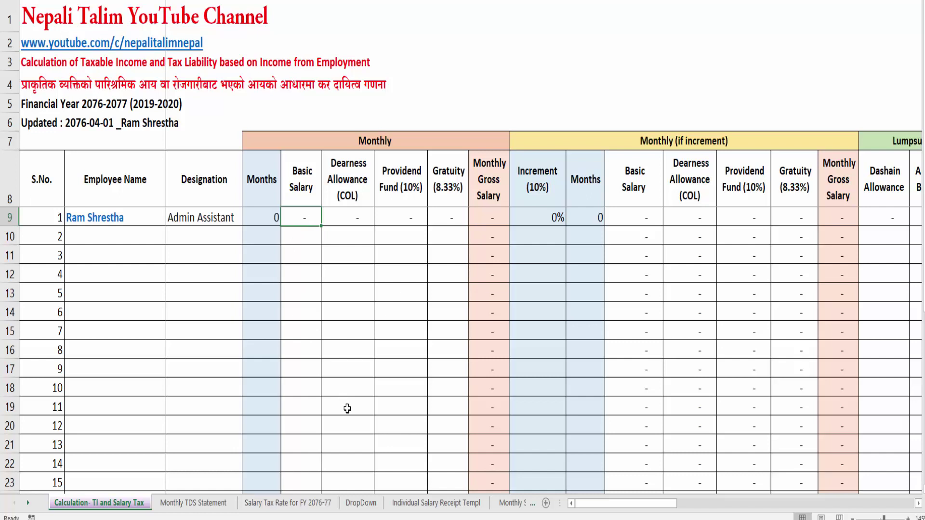
{"action": "left_click", "coordinate": [207, 503]}
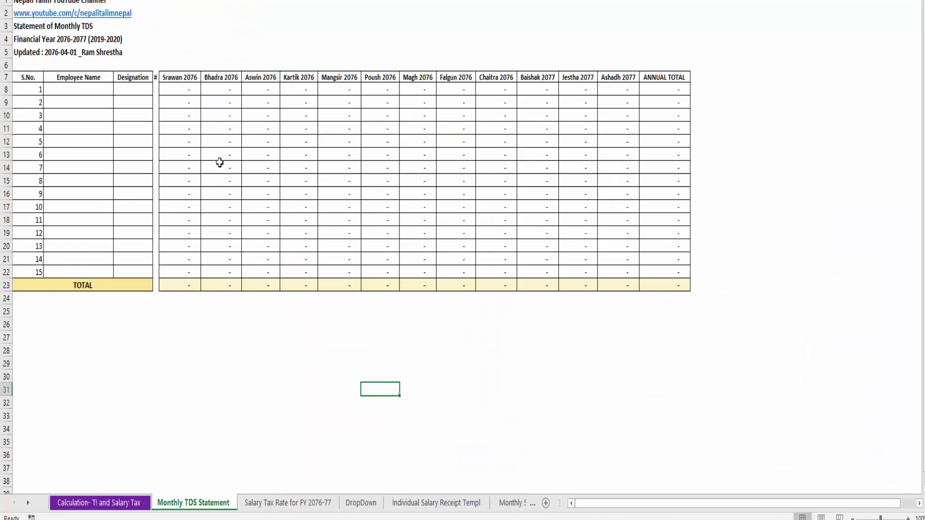
Inspect the Srawan 2076 column and ANNUAL TOTAL, then return to Calculation- TI and Salary Tax
{"action": "left_click", "coordinate": [187, 95]}
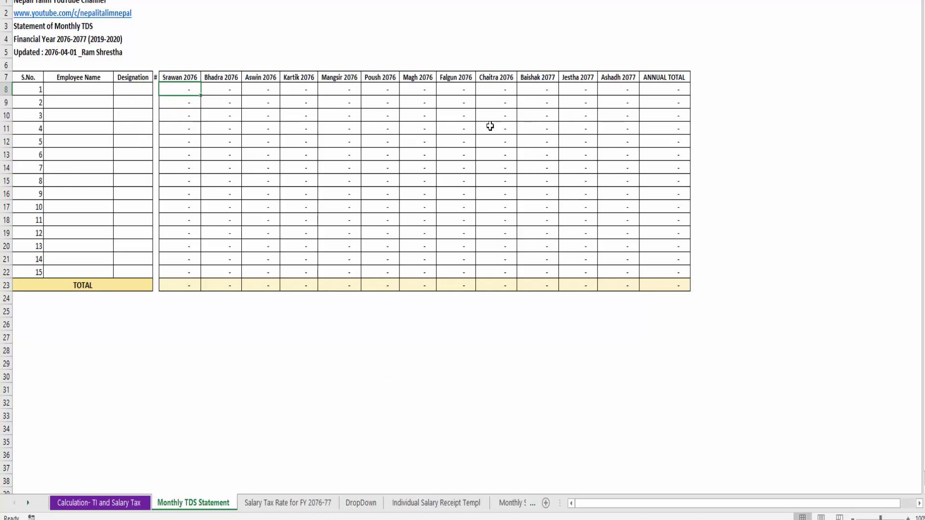
{"action": "key", "text": "ctrl+space"}
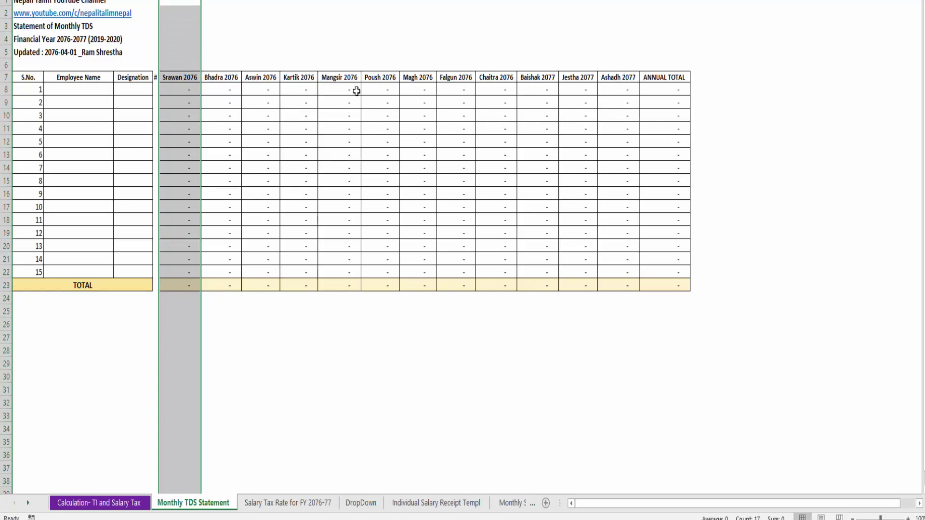
{"action": "left_click", "coordinate": [655, 88]}
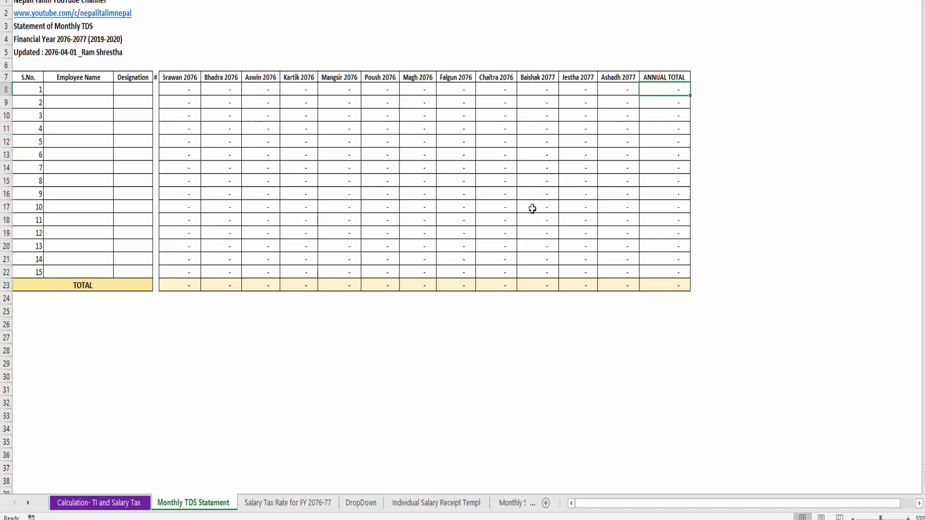
{"action": "left_click", "coordinate": [122, 502]}
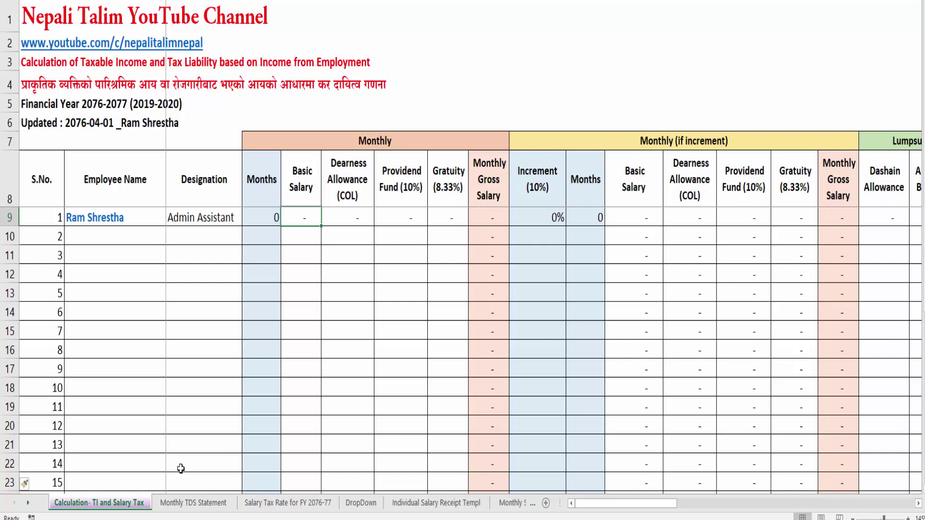
{"action": "key", "text": "Left"}
{"action": "key", "text": "Left"}
{"action": "key", "text": "Left"}
{"action": "key", "text": "Left"}
{"action": "key", "text": "Right"}
{"action": "key", "text": "Right"}
{"action": "key", "text": "Right"}
{"action": "left_click_drag", "start_coordinate": [372, 140], "coordinate": [373, 186]}
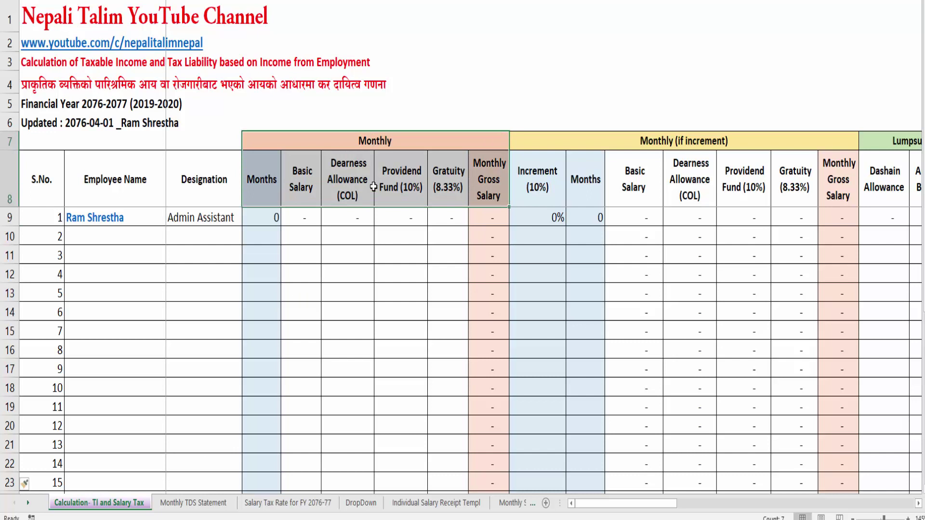
{"action": "left_click", "coordinate": [558, 142]}
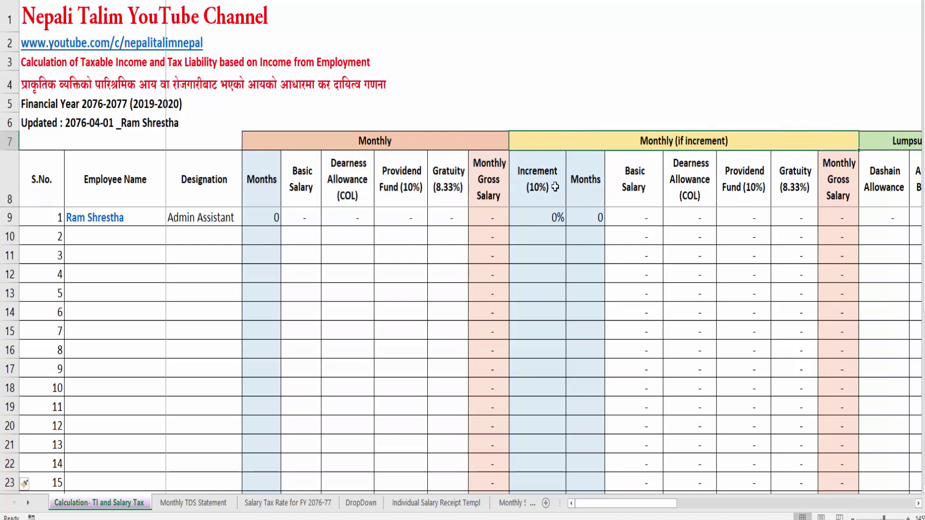
{"action": "mouse_move", "coordinate": [468, 143]}
{"action": "left_mouse_down"}
{"action": "mouse_move", "coordinate": [611, 162]}
{"action": "mouse_move", "coordinate": [588, 145]}
{"action": "left_mouse_up"}
{"action": "left_click_drag", "start_coordinate": [387, 141], "coordinate": [380, 167]}
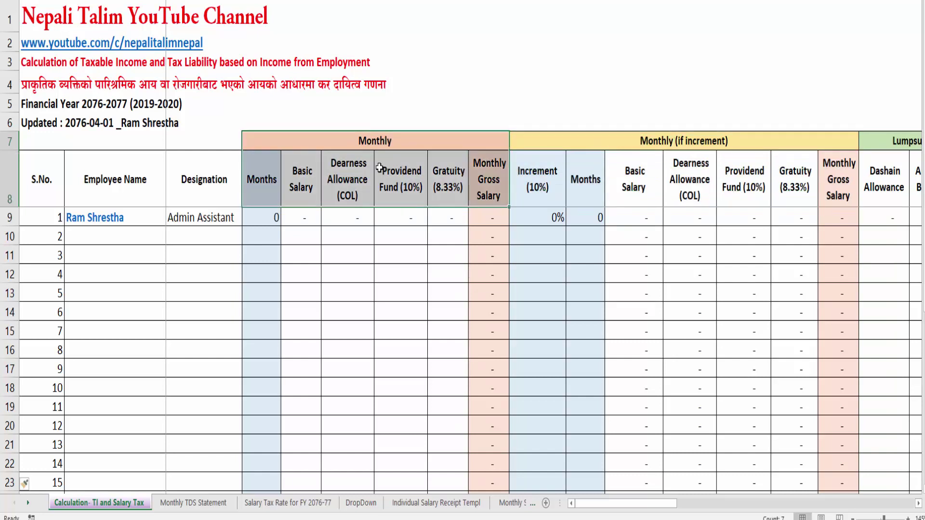
{"action": "left_click_drag", "start_coordinate": [265, 178], "coordinate": [457, 177]}
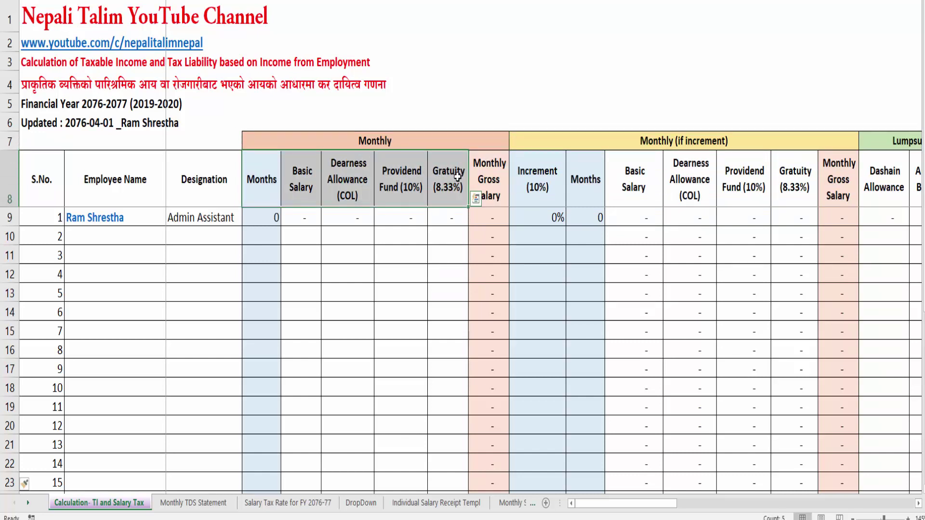
{"action": "left_click", "coordinate": [480, 176]}
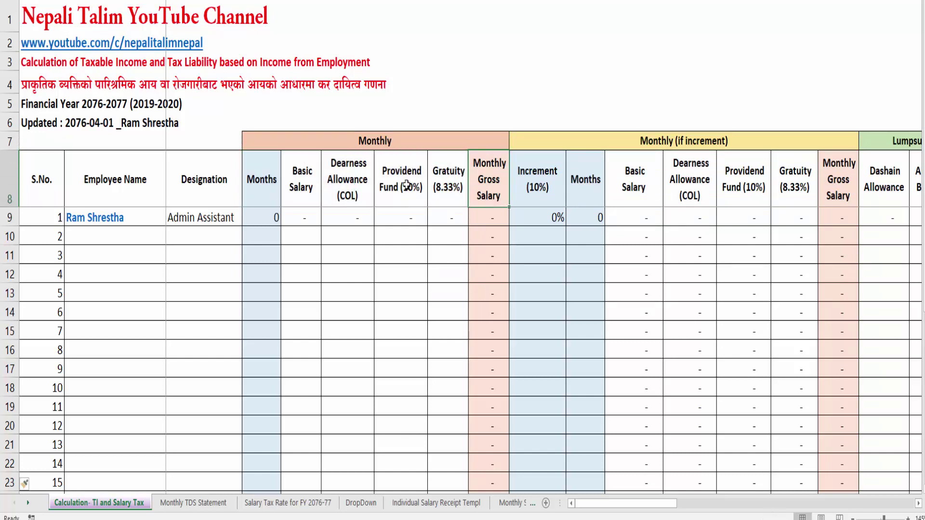
{"action": "left_click_drag", "start_coordinate": [348, 148], "coordinate": [354, 193]}
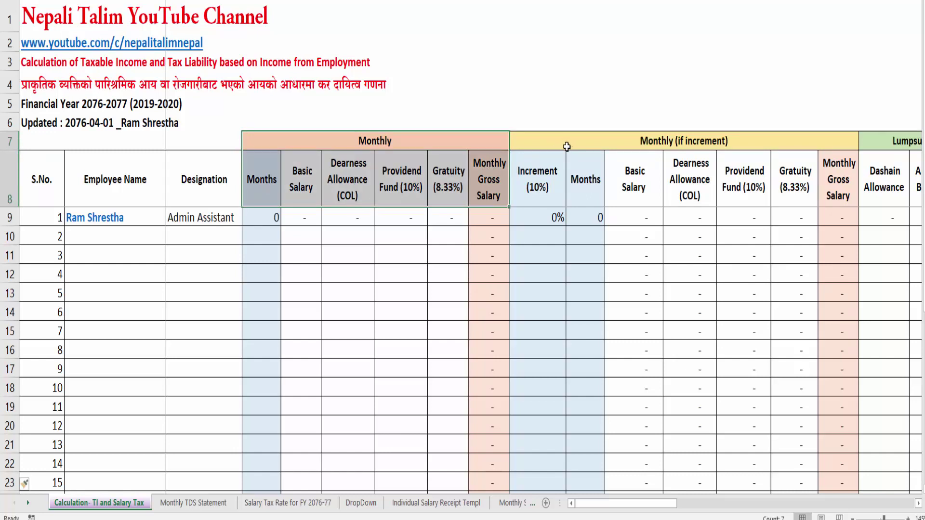
{"action": "left_click", "coordinate": [530, 213]}
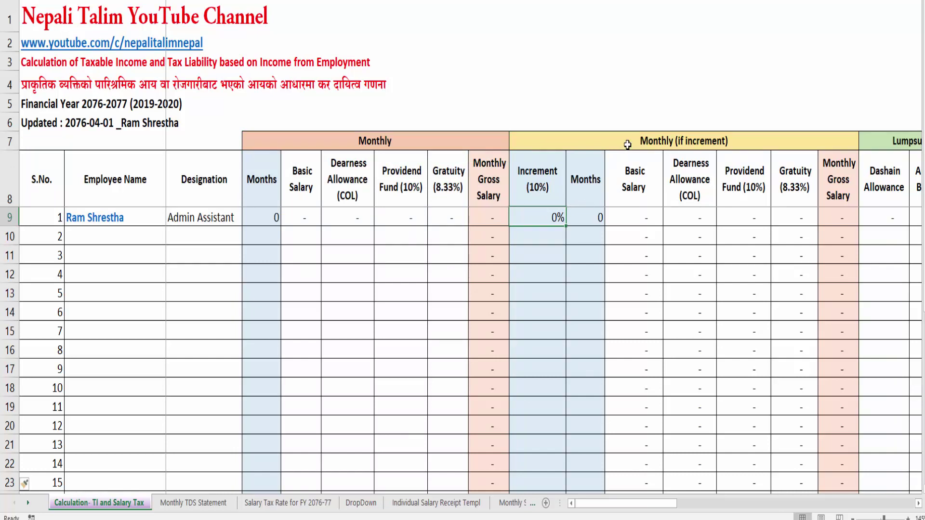
{"action": "left_click_drag", "start_coordinate": [265, 185], "coordinate": [267, 252]}
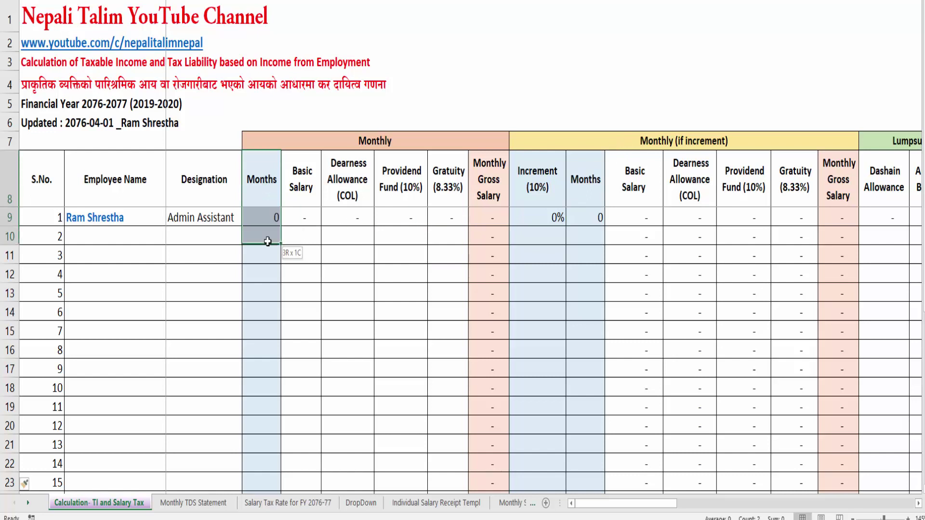
{"action": "left_click", "coordinate": [269, 216]}
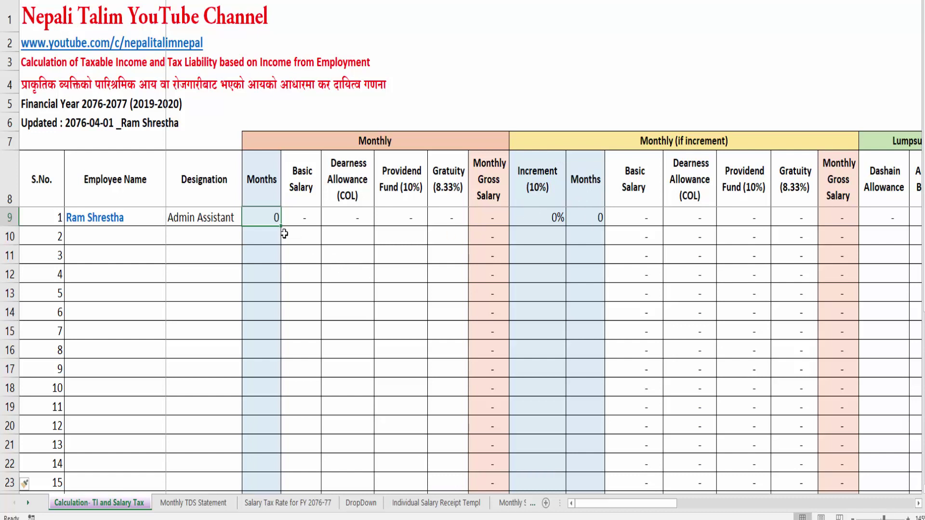
{"action": "key", "text": "Right"}
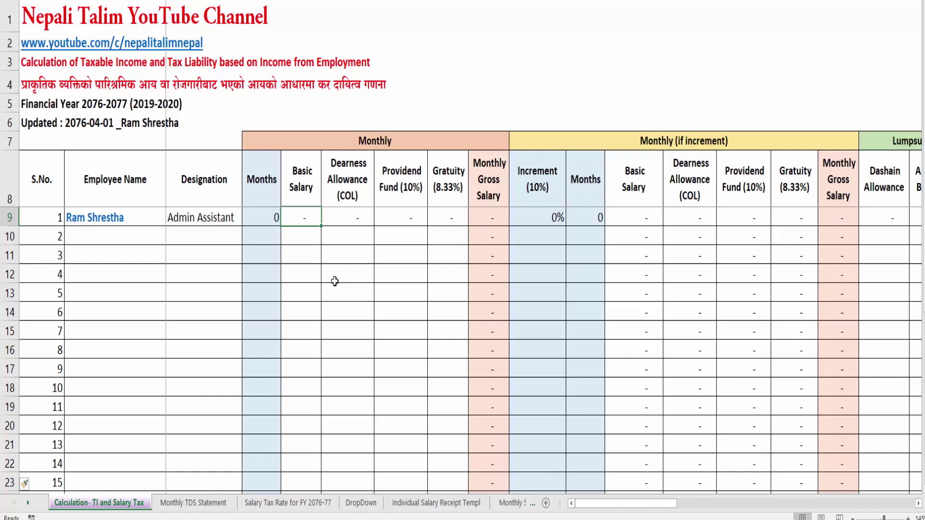
Enter 8455 as the first employee's Basic Salary in row 9
{"action": "type", "text": "8455"}
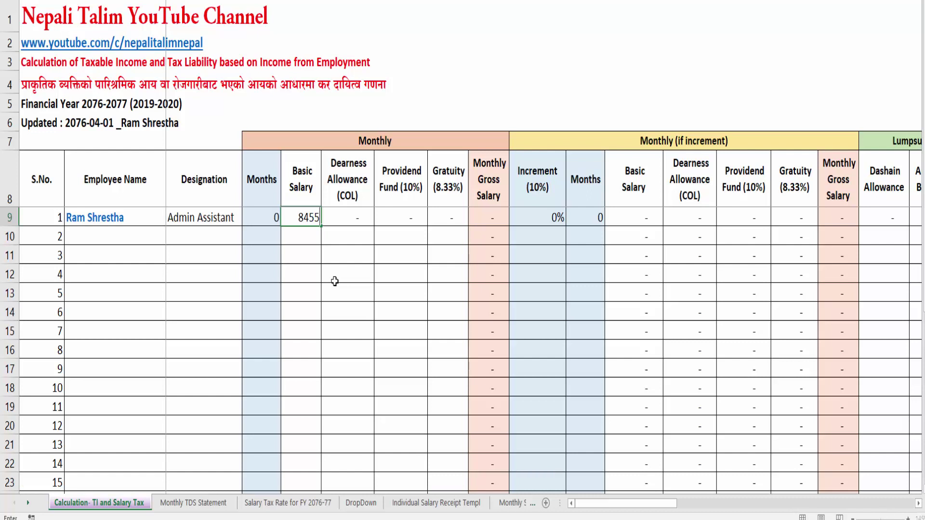
{"action": "key", "text": "Return"}
{"action": "key", "text": "Up"}
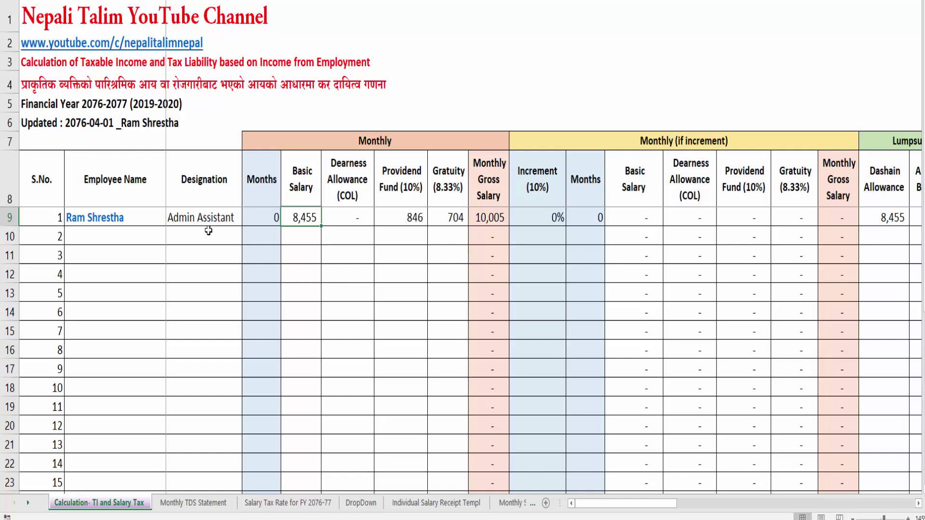
Add '(GoN Basic Standard)' as a second line in the first employee's name cell
{"action": "double_click", "coordinate": [160, 222]}
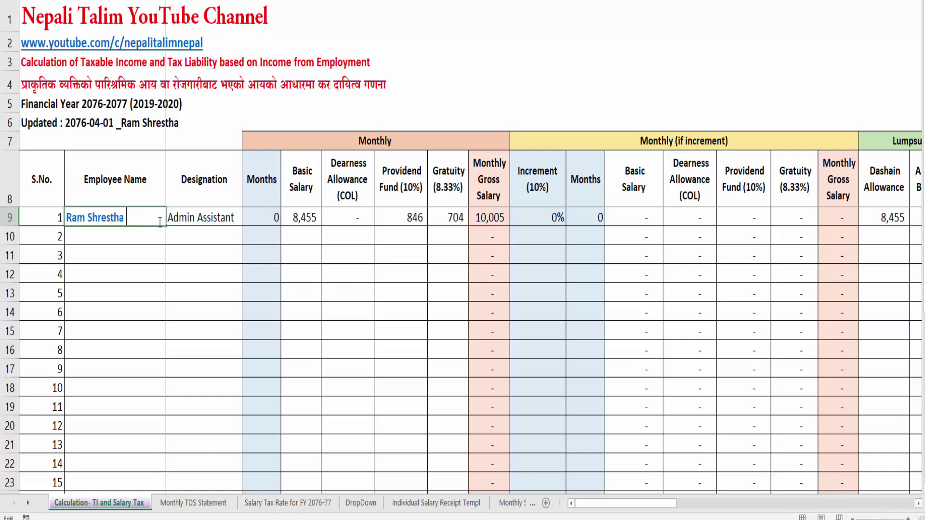
{"action": "type", "text": "(GoN "}
{"action": "type", "text": "Basic S"}
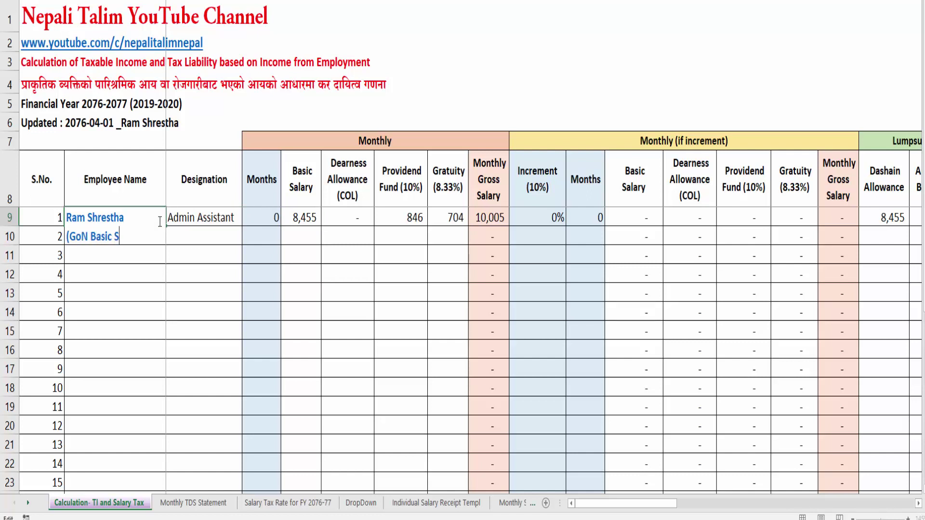
{"action": "type", "text": "tandard)"}
{"action": "key", "text": "Return"}
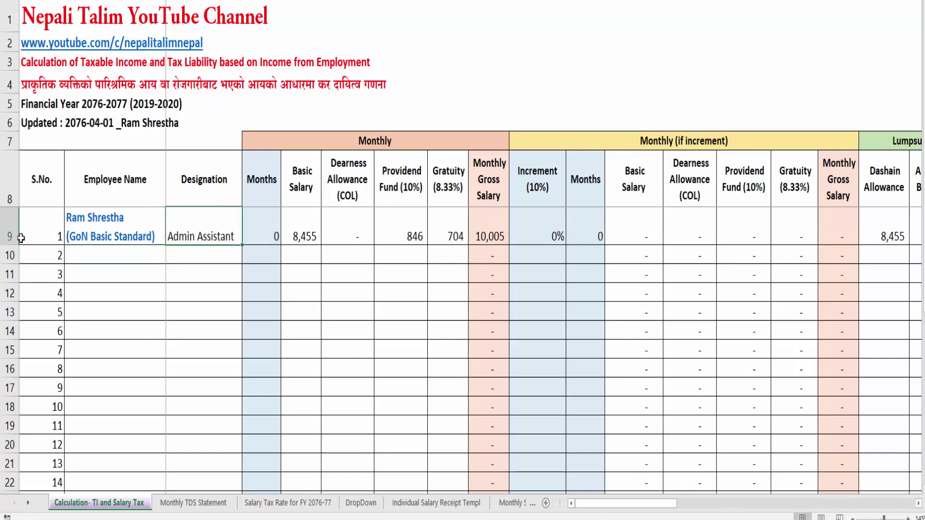
Select row 9 and move through its Months, Basic Salary and Dearness Allowance cells
{"action": "left_click", "coordinate": [18, 237]}
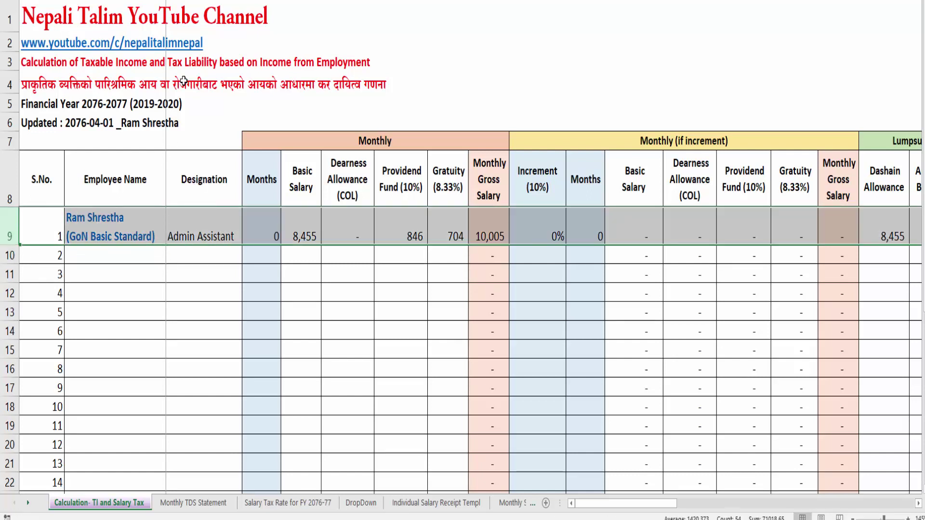
{"action": "left_click", "coordinate": [265, 228]}
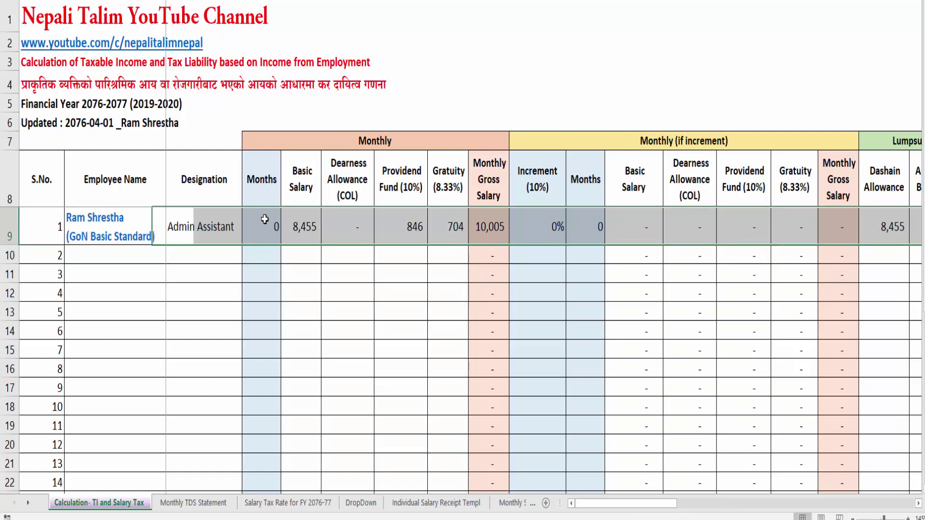
{"action": "left_click", "coordinate": [293, 226]}
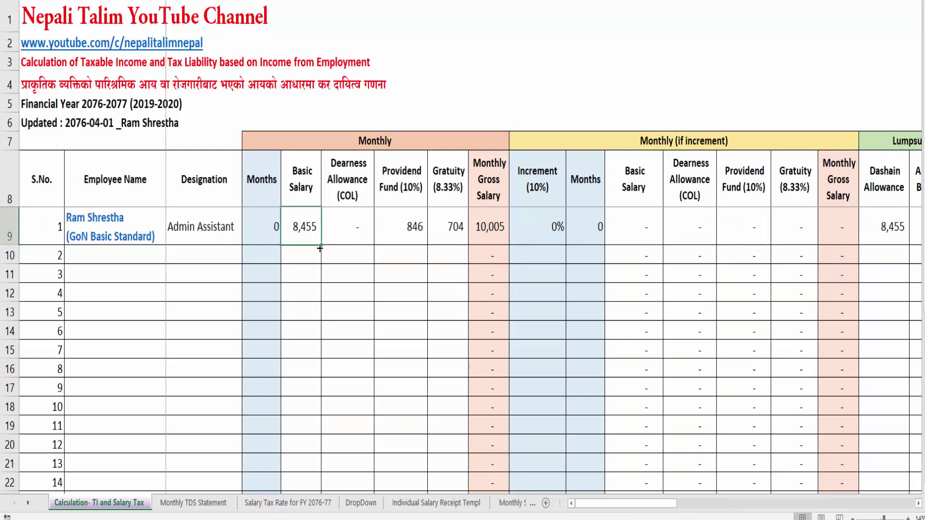
{"action": "key", "text": "Right"}
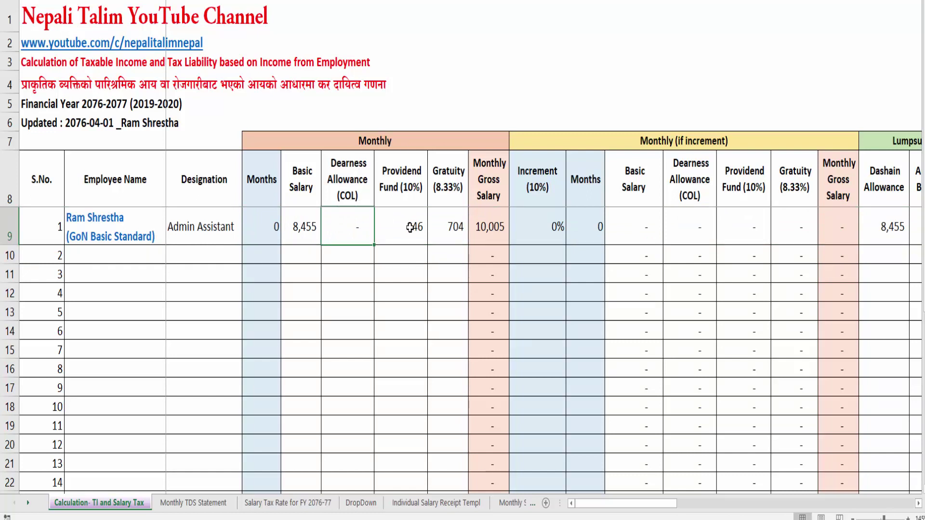
{"action": "left_click", "coordinate": [274, 226]}
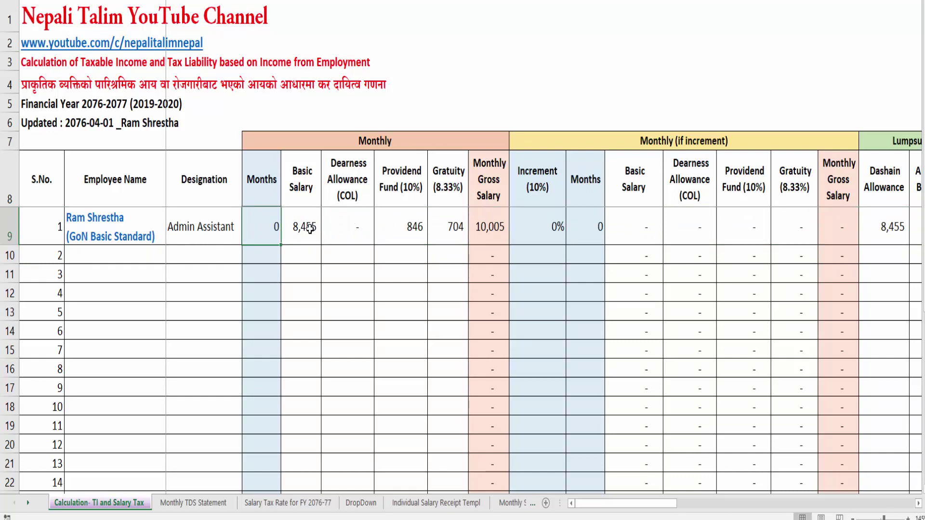
{"action": "left_click", "coordinate": [310, 228]}
{"action": "key", "text": "Right"}
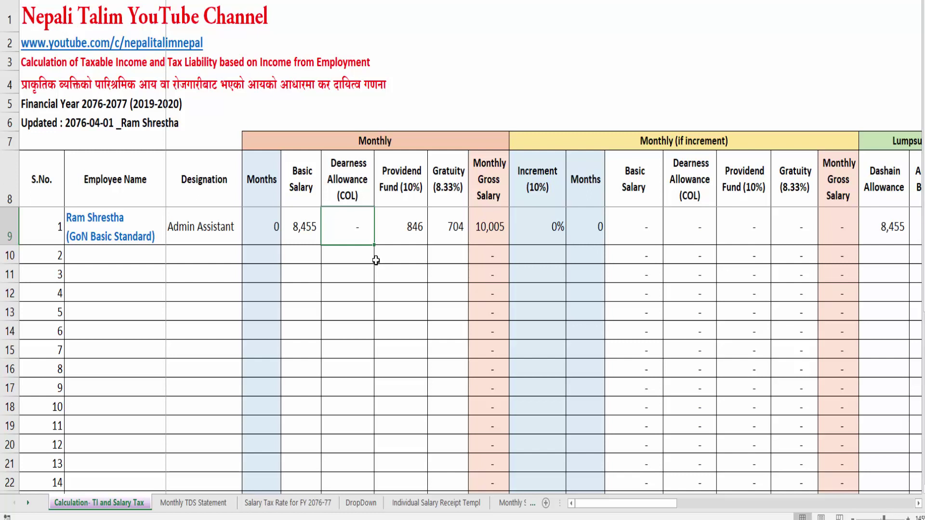
Enter 4,995 as the first employee's Dearness Allowance in row 9
{"action": "key", "text": "Left"}
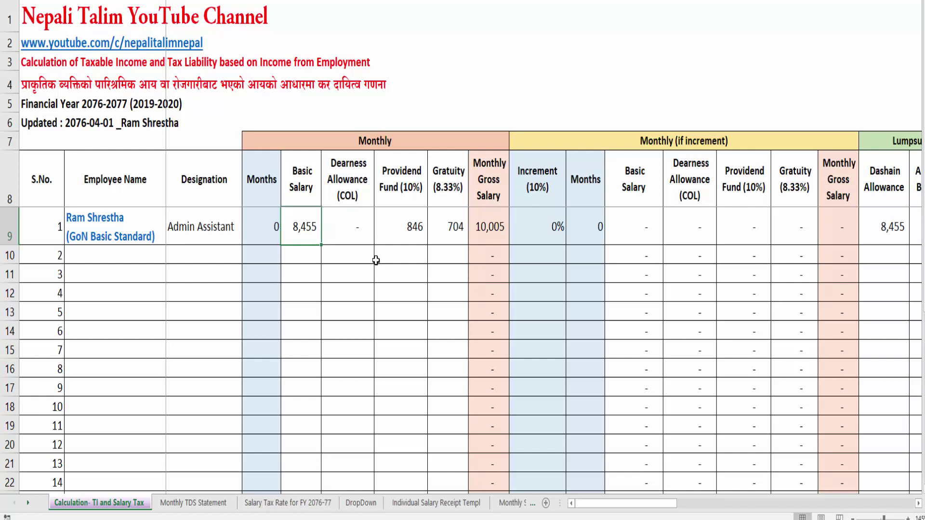
{"action": "key", "text": "Right"}
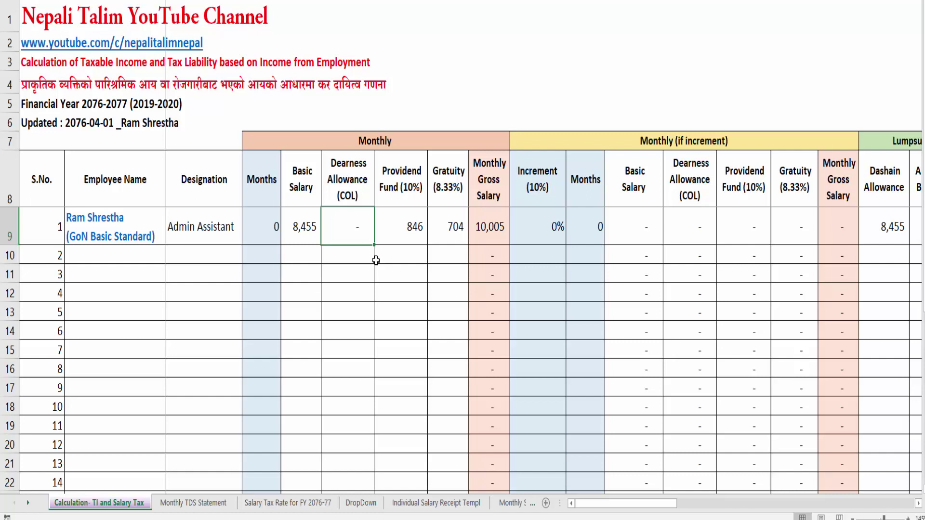
{"action": "key", "text": "Up"}
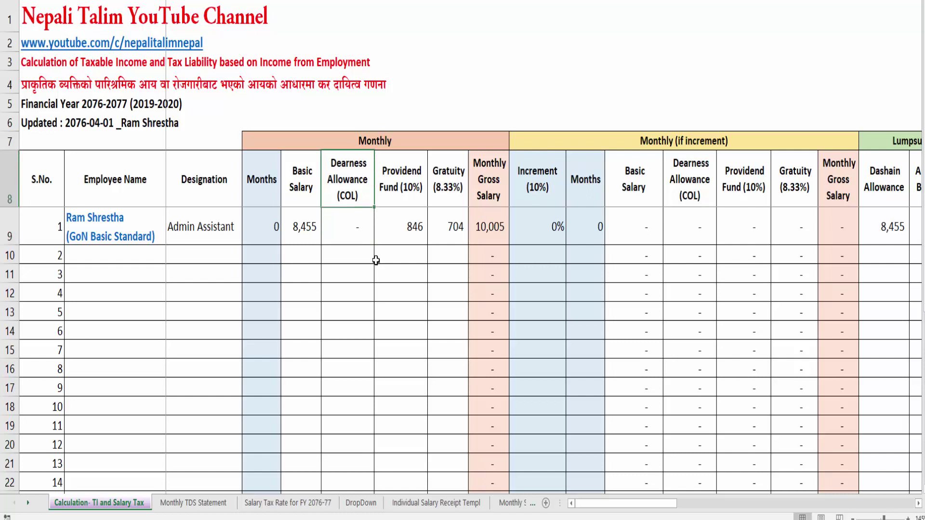
{"action": "key", "text": "Down"}
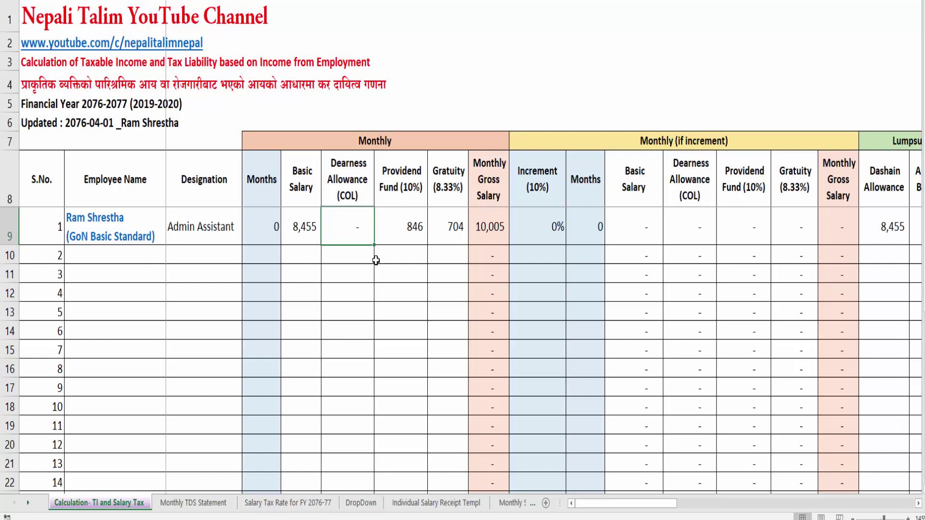
{"action": "type", "text": "4,995"}
{"action": "key", "text": "Return"}
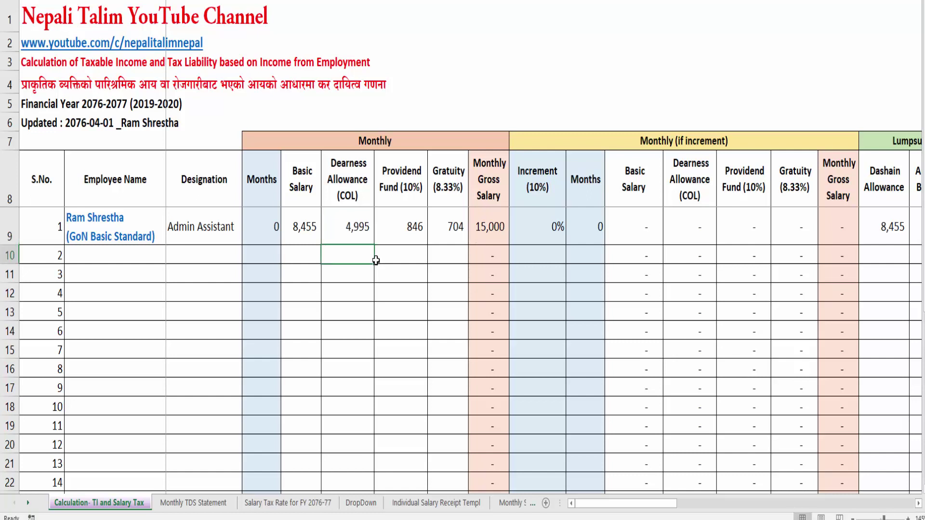
{"action": "key", "text": "Up"}
{"action": "key", "text": "Right"}
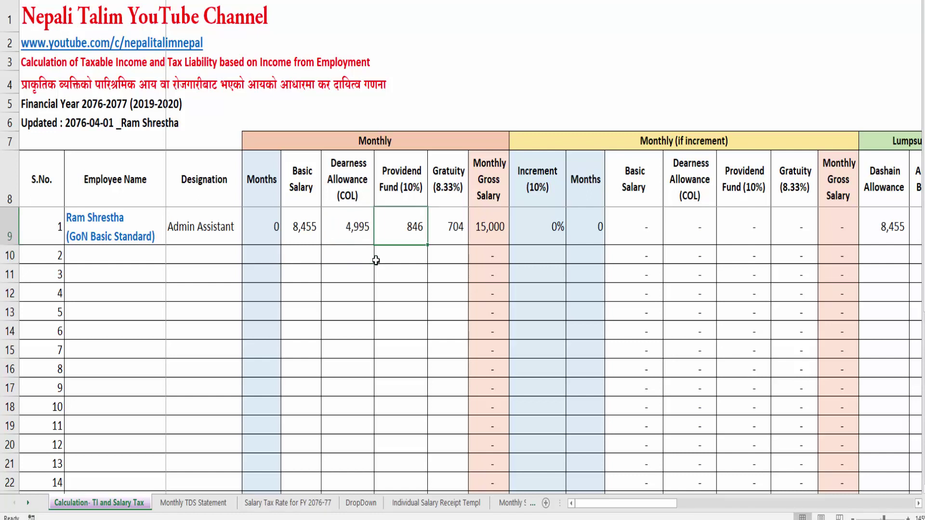
Review the salary headings and open the 846 Provident Fund formula for inspection
{"action": "left_click_drag", "start_coordinate": [351, 226], "coordinate": [310, 230]}
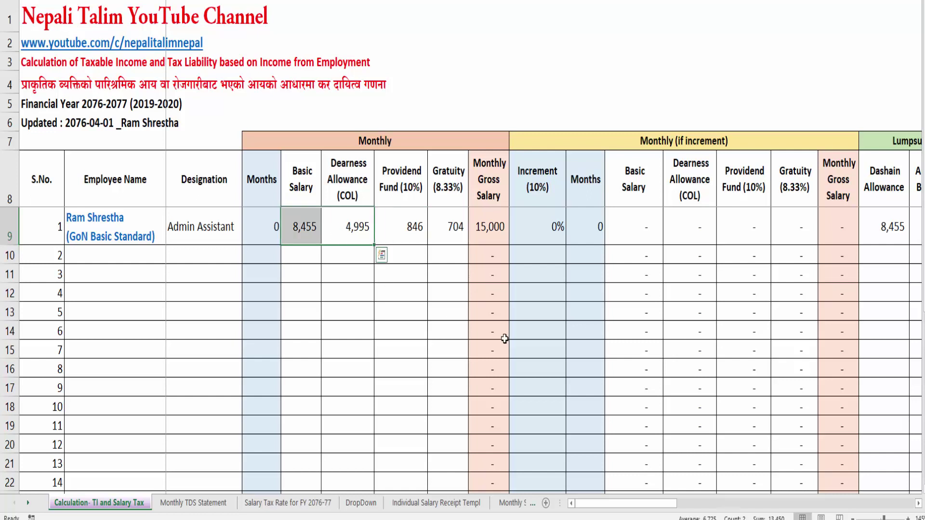
{"action": "left_click", "coordinate": [308, 226]}
{"action": "key", "text": "Right"}
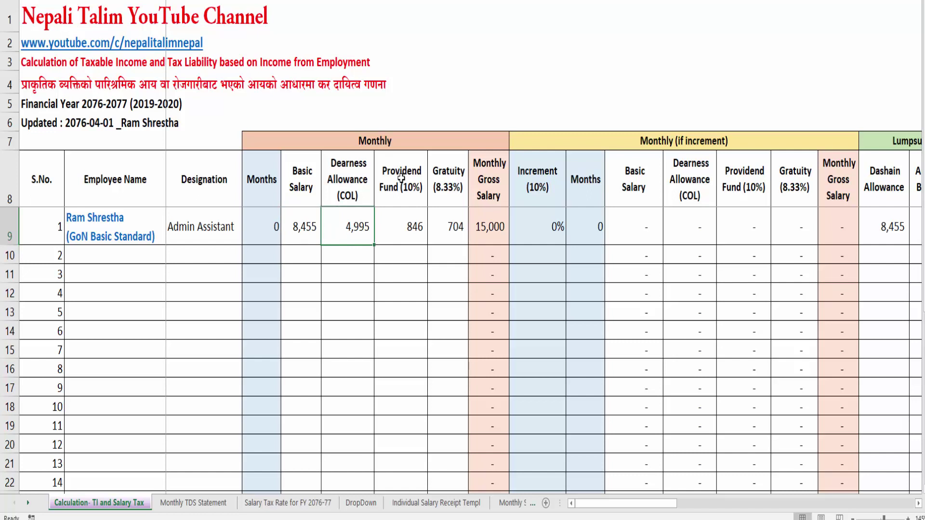
{"action": "left_click", "coordinate": [401, 179]}
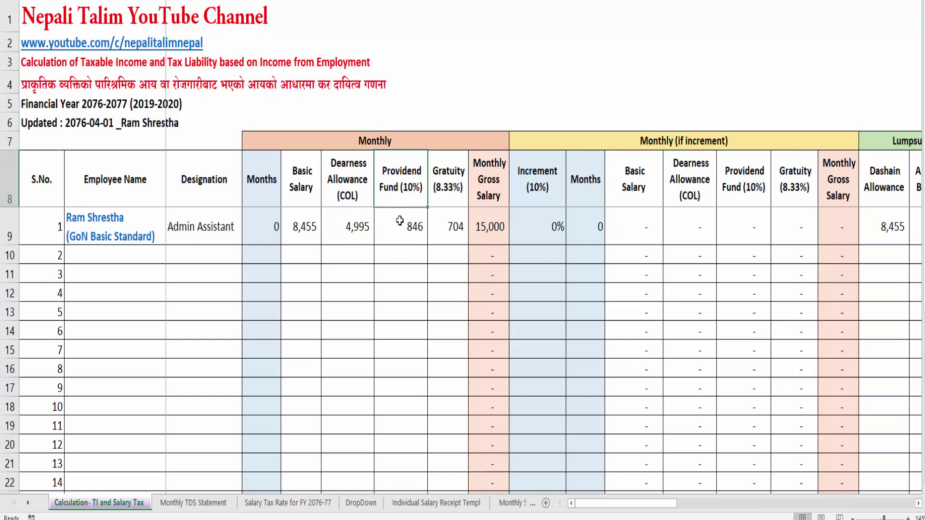
{"action": "left_click", "coordinate": [455, 185]}
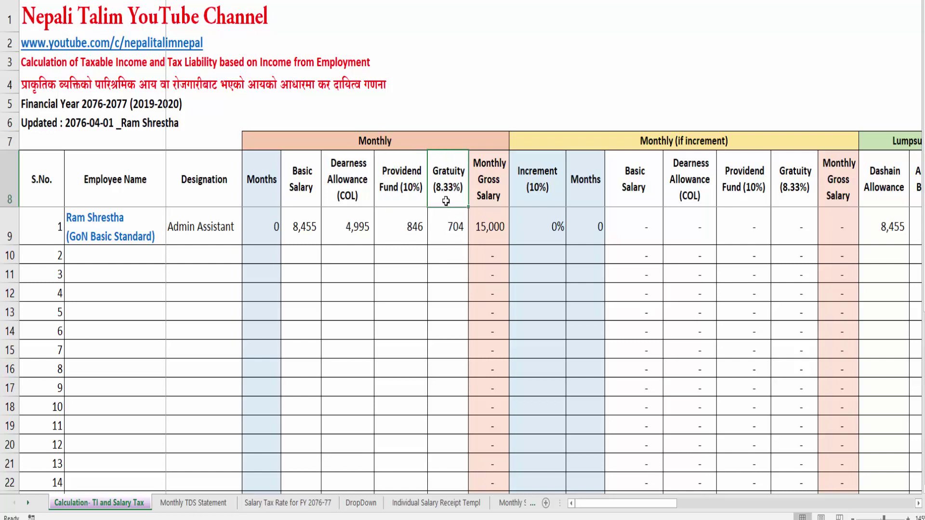
{"action": "left_click", "coordinate": [294, 184]}
{"action": "key", "text": "Right"}
{"action": "key", "text": "Right"}
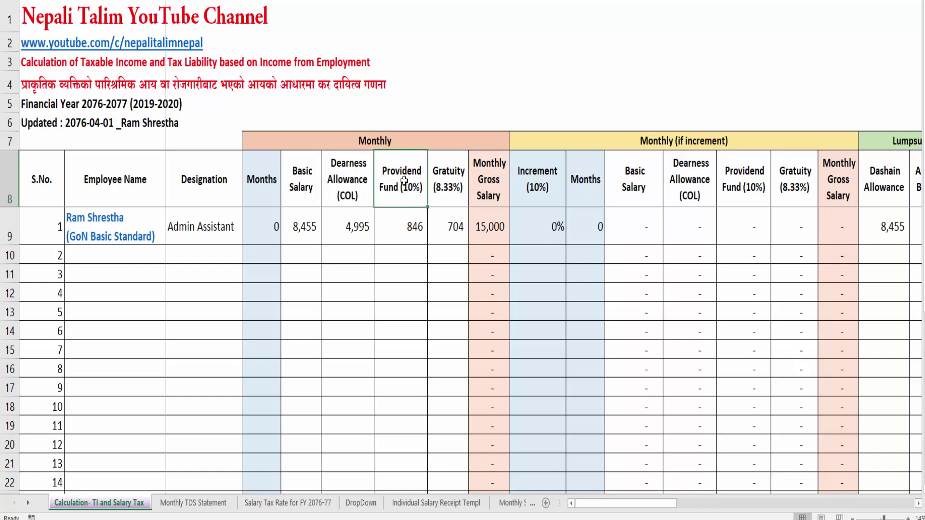
{"action": "key", "text": "Right"}
{"action": "left_click", "coordinate": [309, 182]}
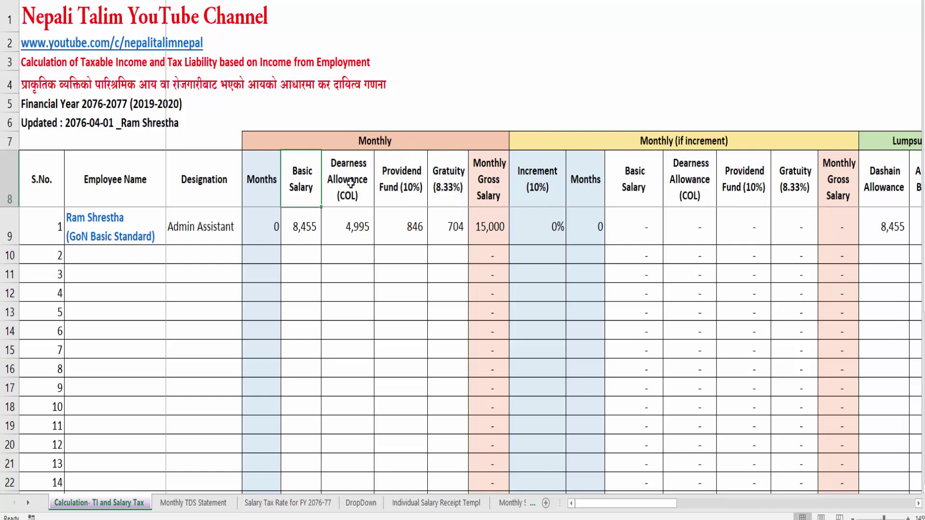
{"action": "left_click", "coordinate": [306, 232]}
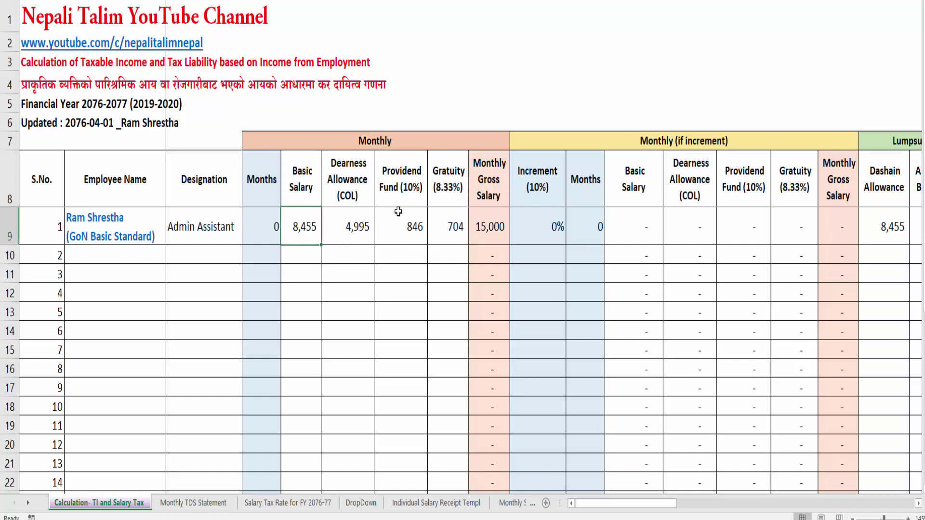
{"action": "left_click", "coordinate": [403, 235]}
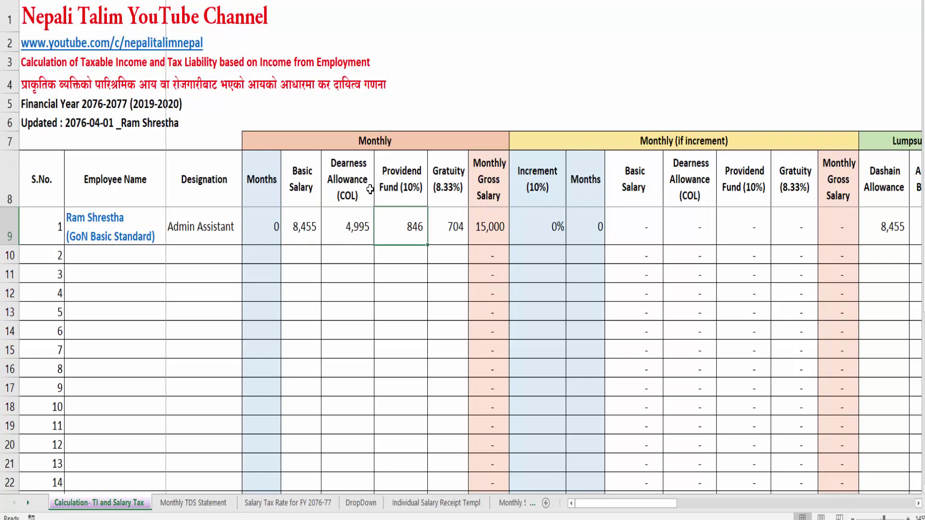
{"action": "key", "text": "F2"}
{"action": "key", "text": "Escape"}
{"action": "key", "text": "ctrl+grave"}
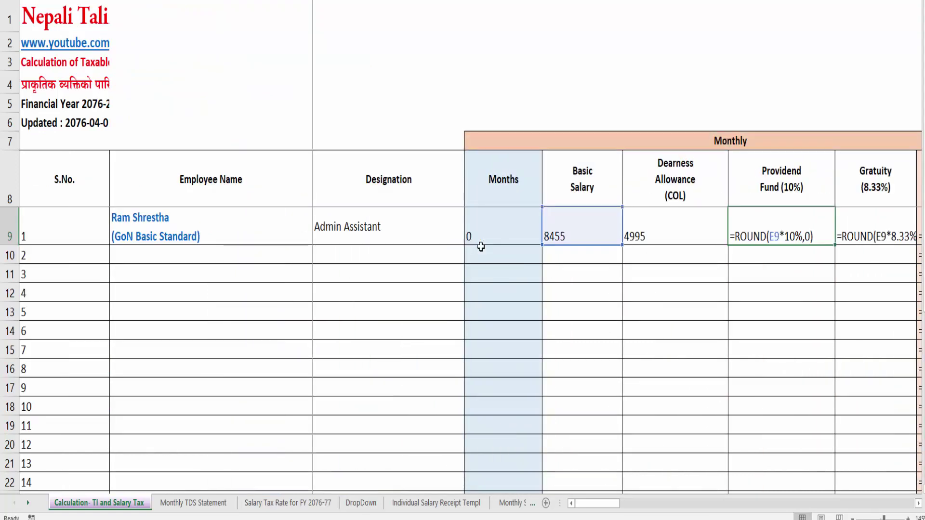
{"action": "key", "text": "ctrl+grave"}
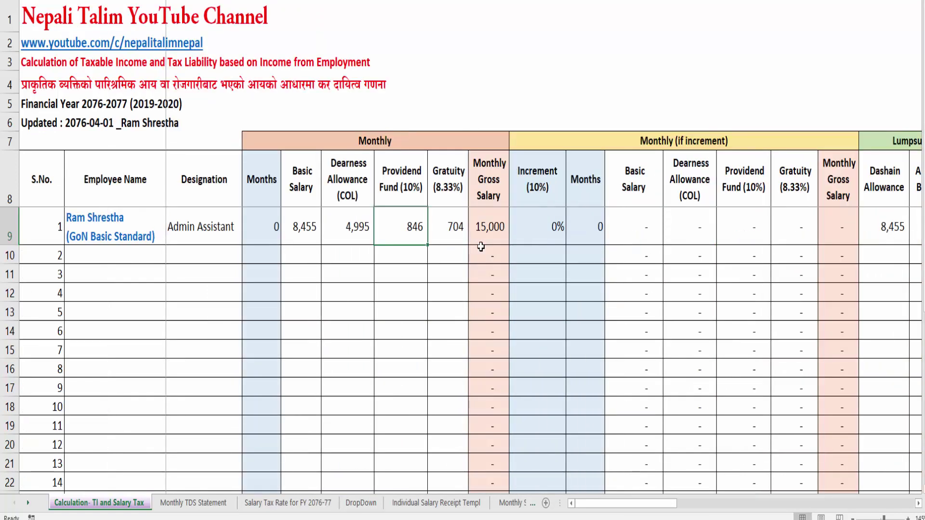
{"action": "left_click", "coordinate": [445, 232]}
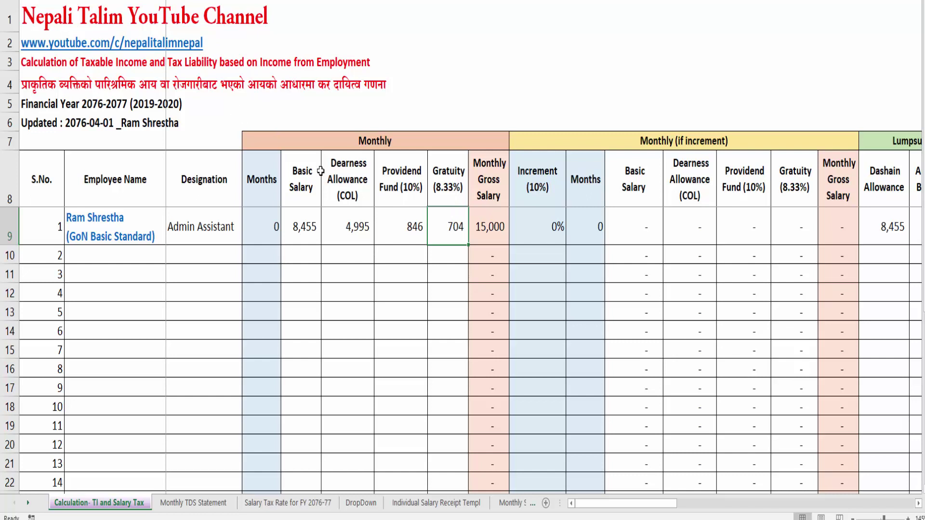
{"action": "left_click", "coordinate": [474, 237]}
{"action": "left_click", "coordinate": [259, 233]}
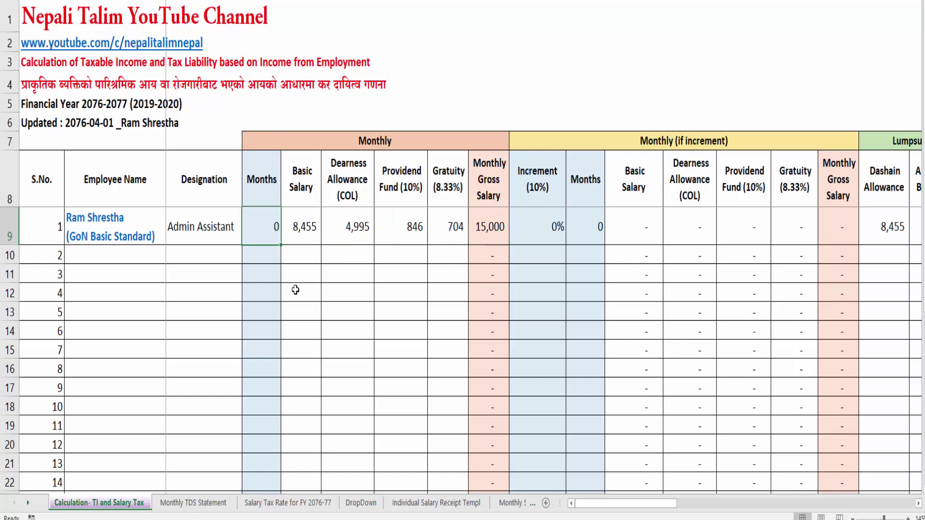
Set the first employee's Months in E9 to 6, after trying 12 and 5
{"action": "left_click_drag", "start_coordinate": [301, 226], "coordinate": [440, 227]}
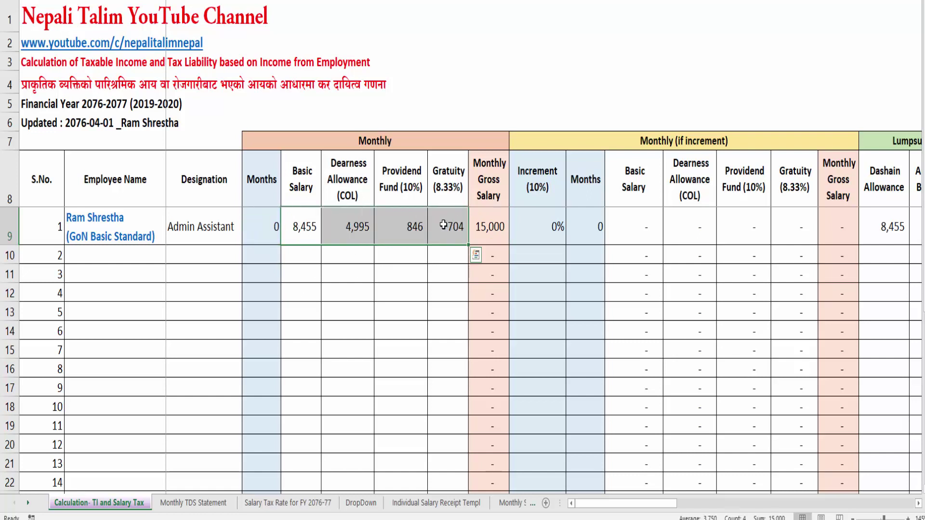
{"action": "left_click", "coordinate": [261, 224]}
{"action": "type", "text": "12"}
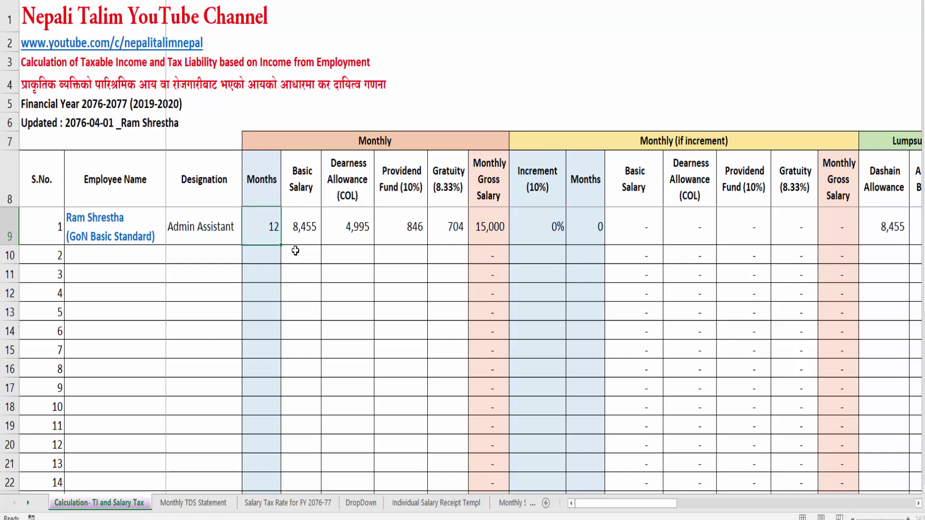
{"action": "key", "text": "Return"}
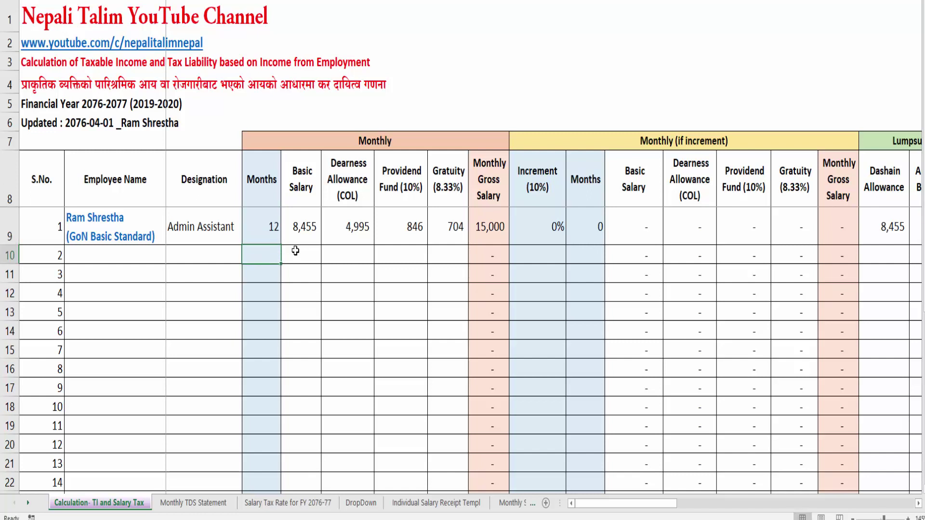
{"action": "key", "text": "Up"}
{"action": "type", "text": "5"}
{"action": "key", "text": "Return"}
{"action": "key", "text": "Up"}
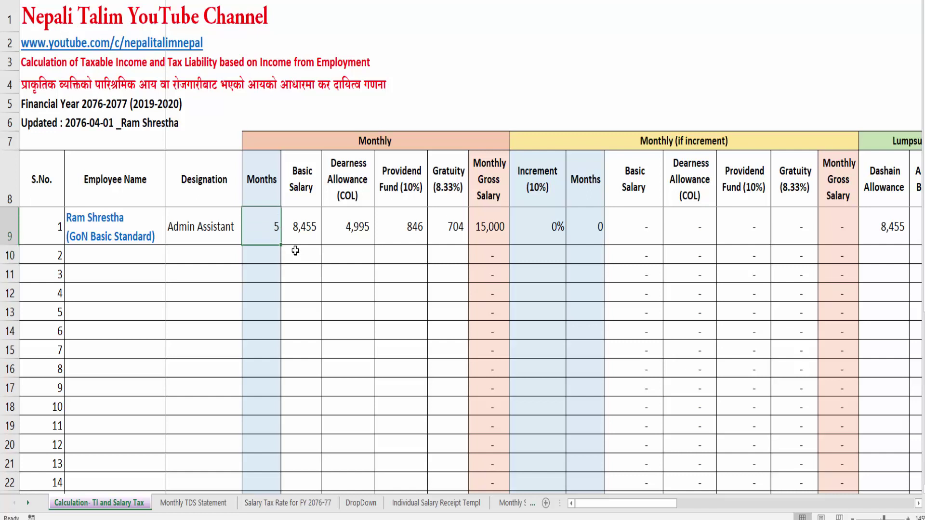
{"action": "type", "text": "6"}
{"action": "key", "text": "Return"}
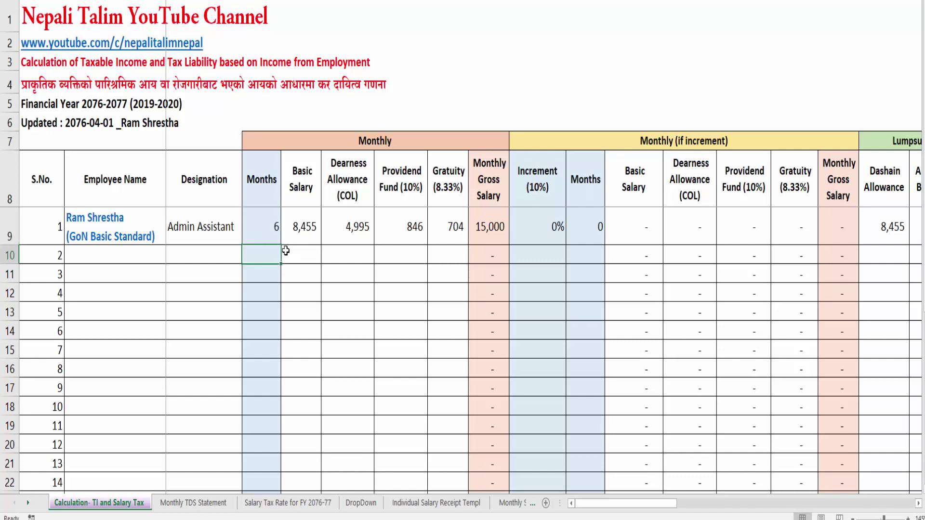
{"action": "key", "text": "Up"}
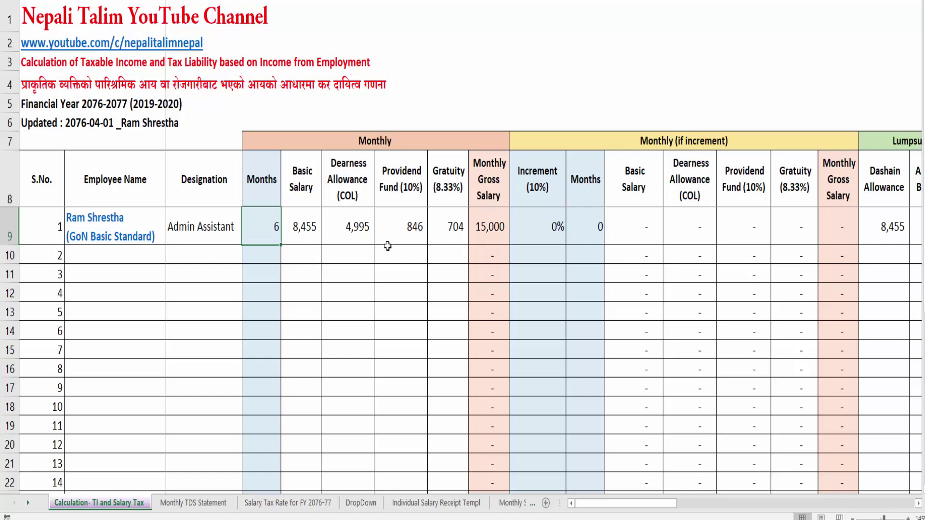
{"action": "left_click", "coordinate": [627, 148]}
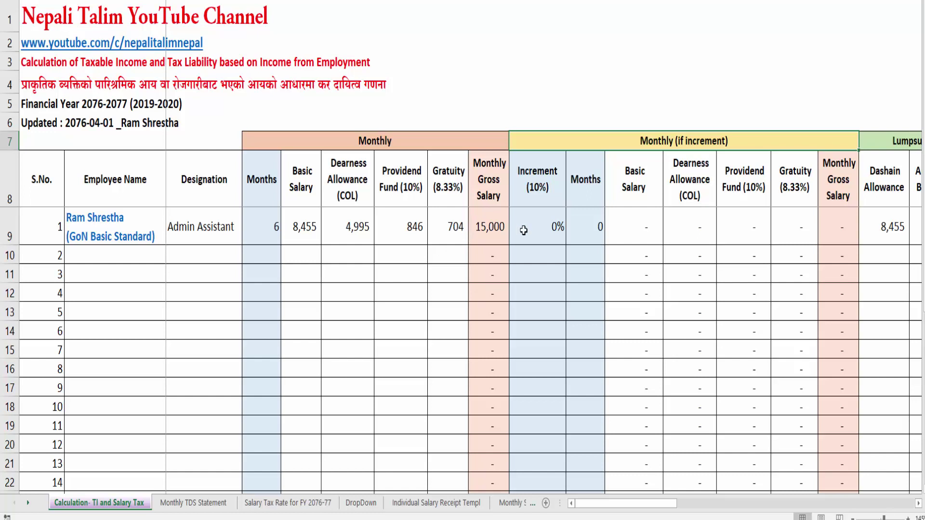
Enter a 10% increment for the first employee in row 9
{"action": "left_click", "coordinate": [543, 234]}
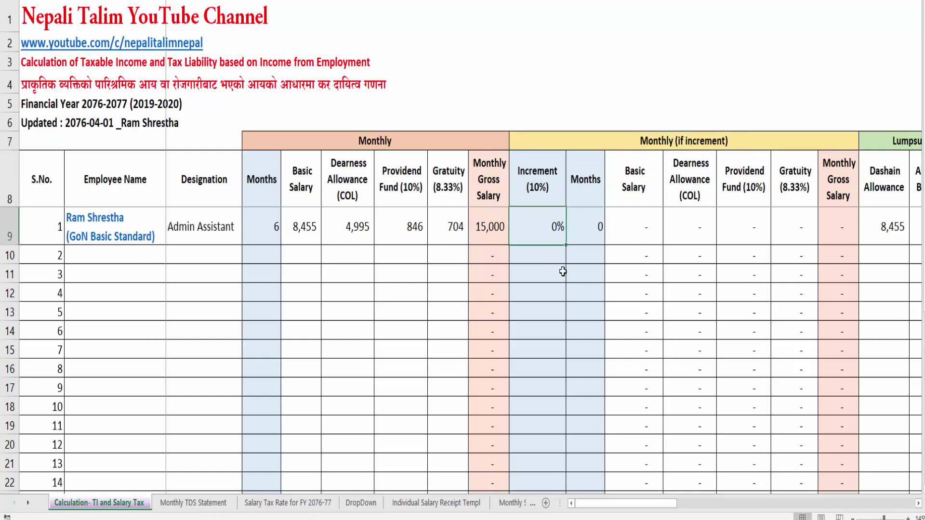
{"action": "type", "text": "10"}
{"action": "key", "text": "Return"}
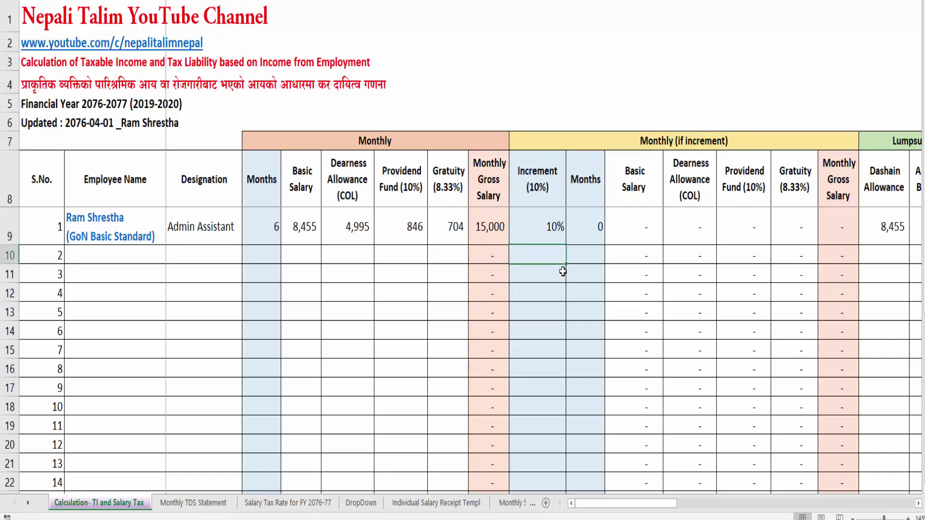
{"action": "key", "text": "Up"}
{"action": "key", "text": "Right"}
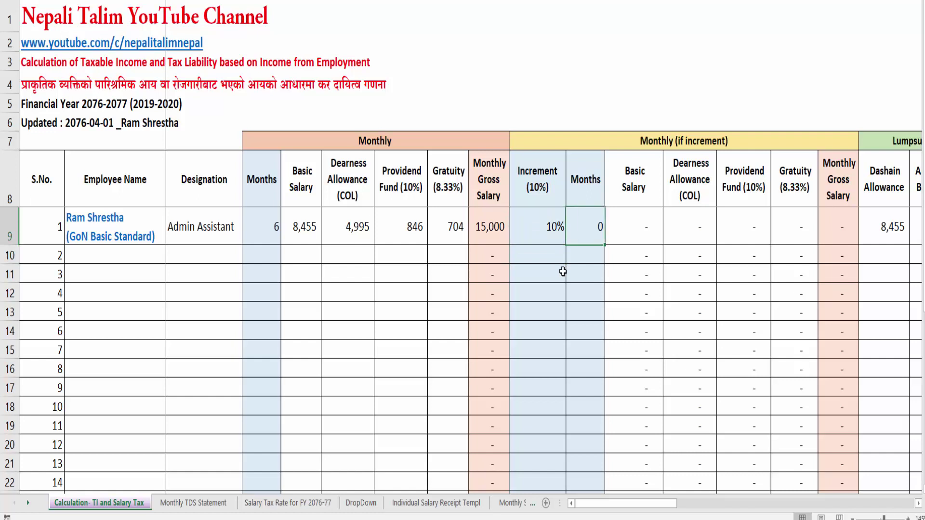
Set 6 increment months and check the raised Basic 9,301 and Gross 16,501
{"action": "left_click", "coordinate": [272, 229]}
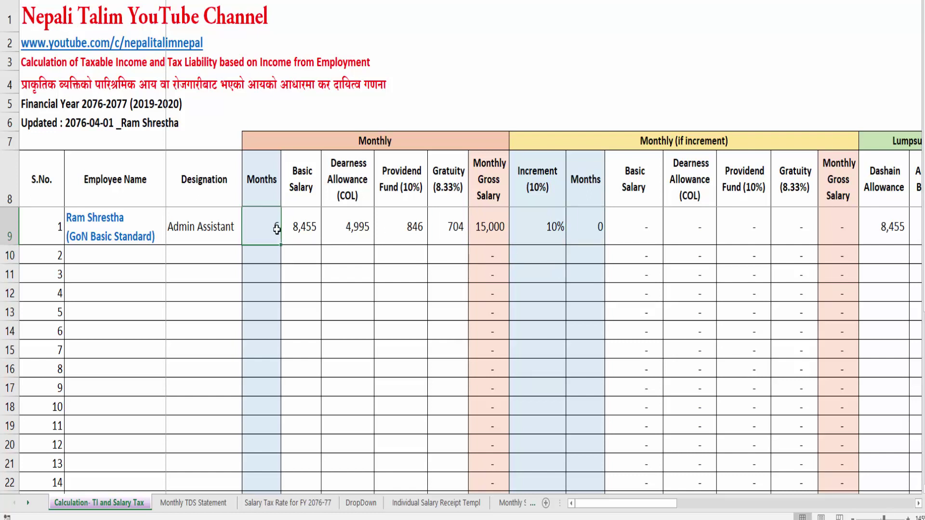
{"action": "left_click", "coordinate": [568, 230]}
{"action": "type", "text": "6"}
{"action": "key", "text": "Return"}
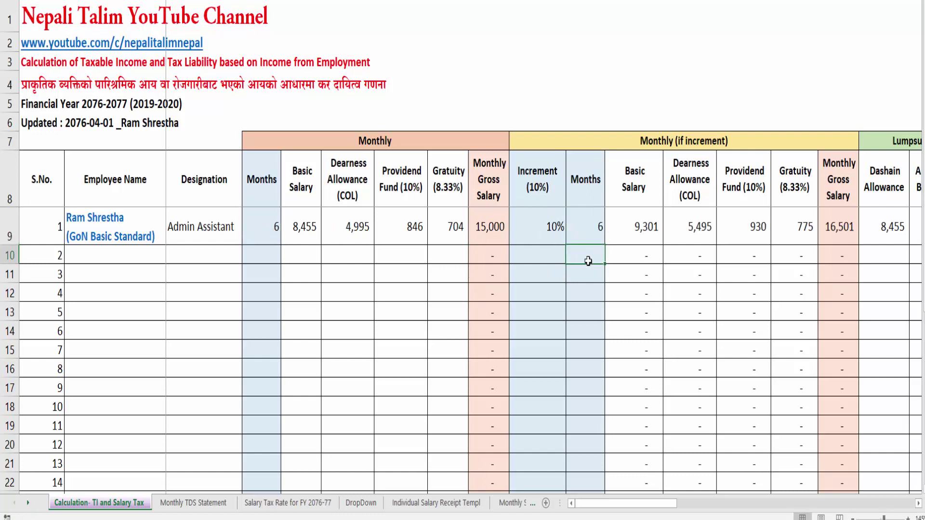
{"action": "key", "text": "Up"}
{"action": "key", "text": "Right"}
{"action": "key", "text": "Right"}
{"action": "key", "text": "Right"}
{"action": "key", "text": "Right"}
{"action": "key", "text": "Right"}
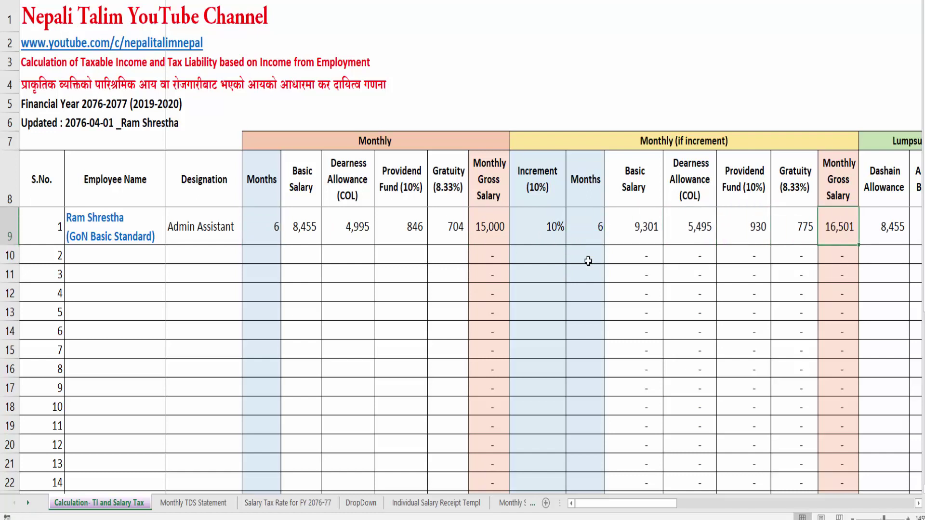
{"action": "left_click", "coordinate": [643, 228]}
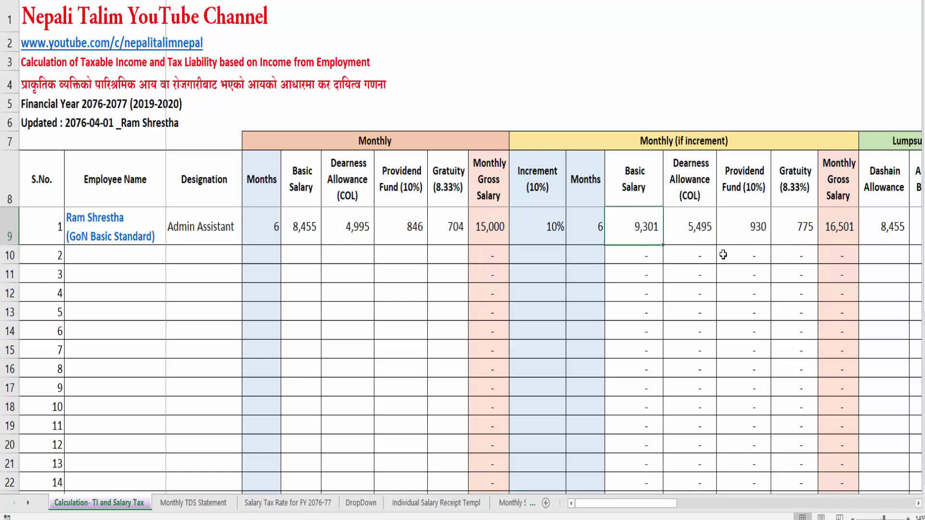
{"action": "key", "text": "Right"}
{"action": "key", "text": "Right"}
{"action": "key", "text": "Right"}
{"action": "key", "text": "Right"}
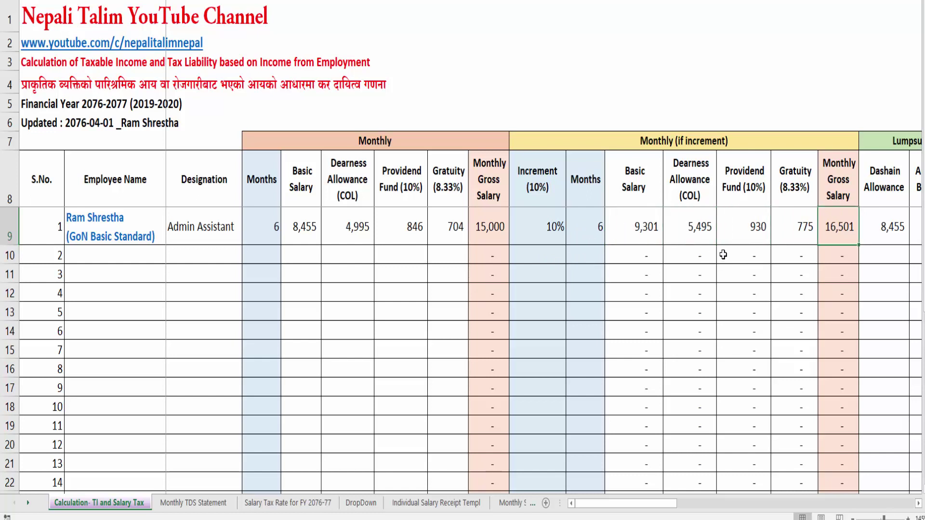
{"action": "key", "text": "Left"}
{"action": "key", "text": "Left"}
{"action": "key", "text": "Left"}
{"action": "key", "text": "Left"}
{"action": "key", "text": "Left"}
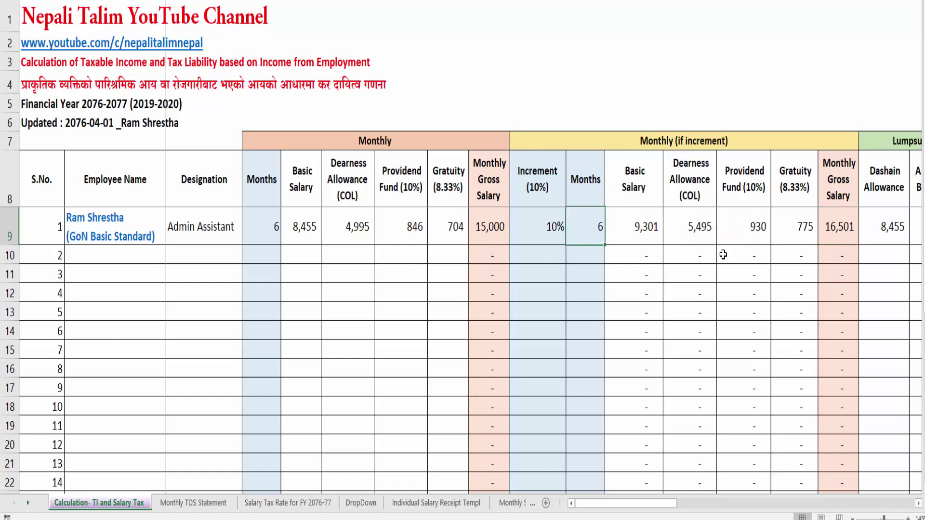
{"action": "key", "text": "Left"}
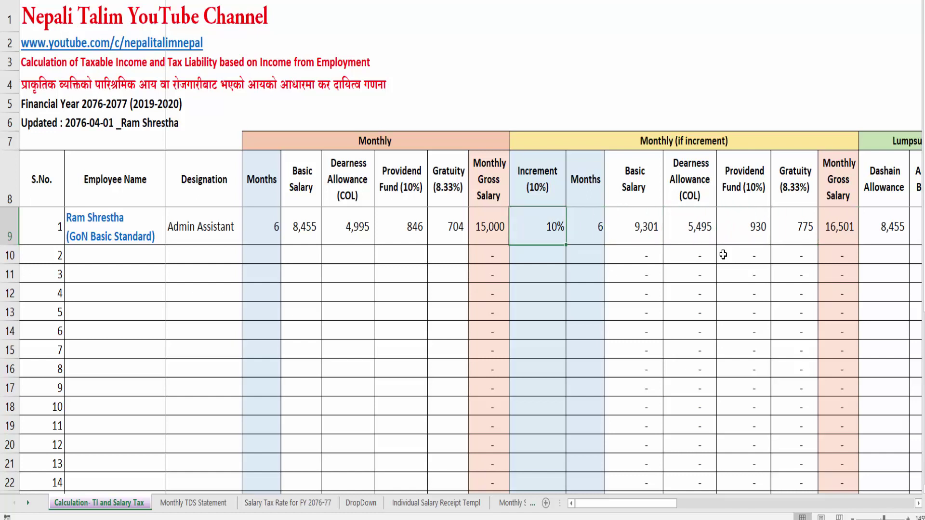
Reset the first employee's increment to 0% and confirm gross salary returns to 15,000
{"action": "type", "text": "0"}
{"action": "key", "text": "Return"}
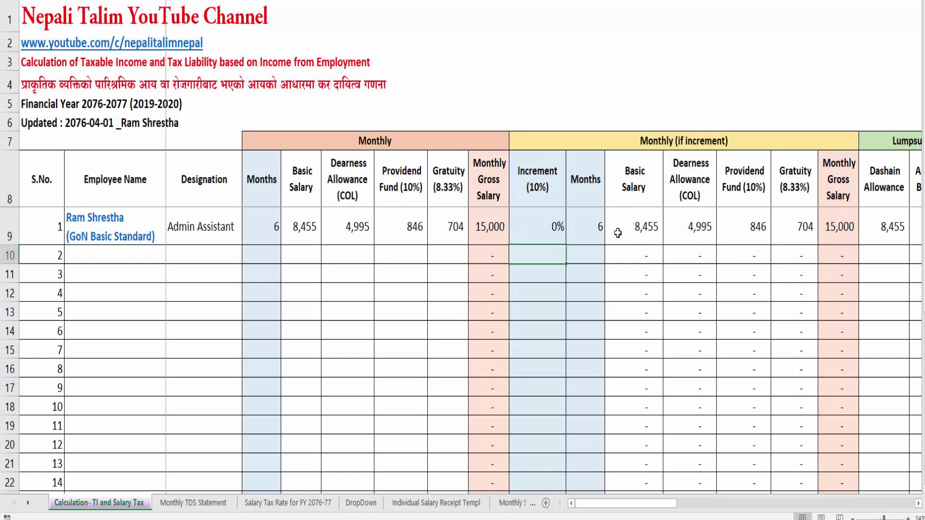
{"action": "key", "text": "Up"}
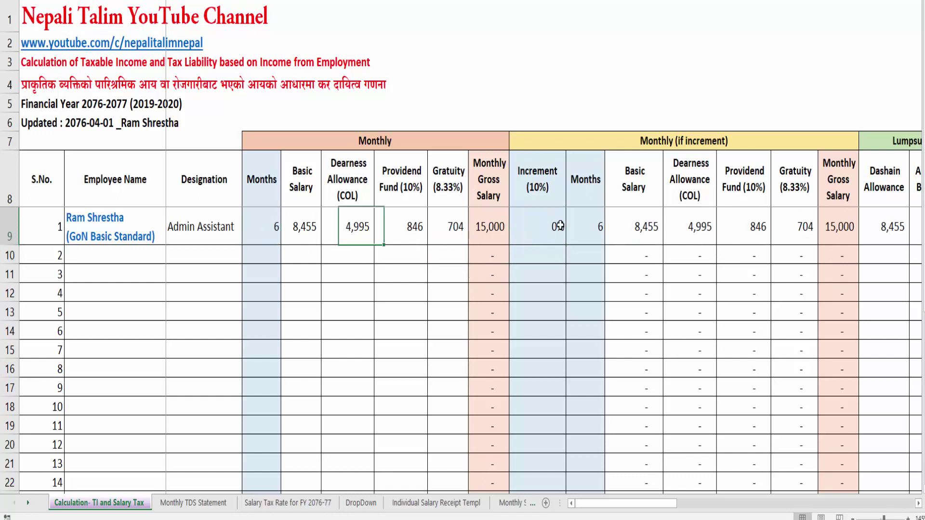
{"action": "left_click_drag", "start_coordinate": [643, 231], "coordinate": [770, 250]}
{"action": "left_click", "coordinate": [836, 227]}
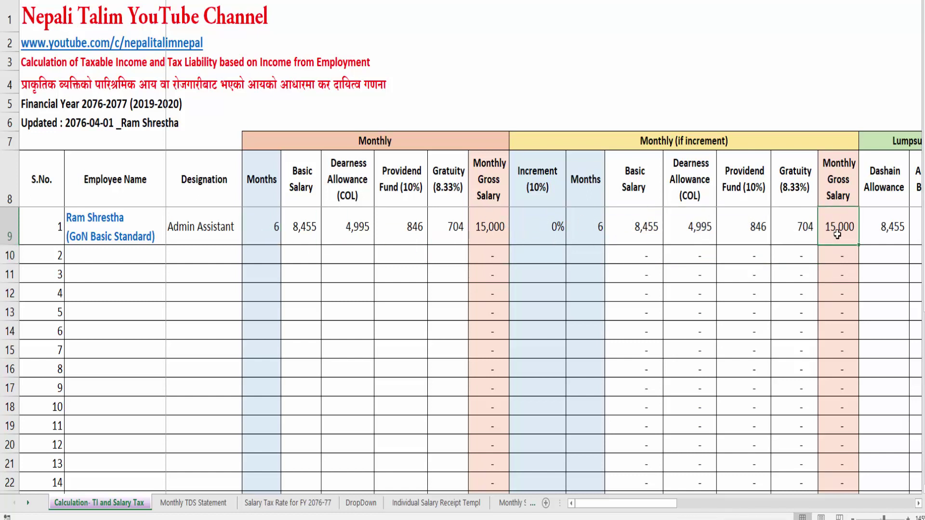
Change the first employee's regular months from 12 to 10
{"action": "left_click", "coordinate": [546, 230]}
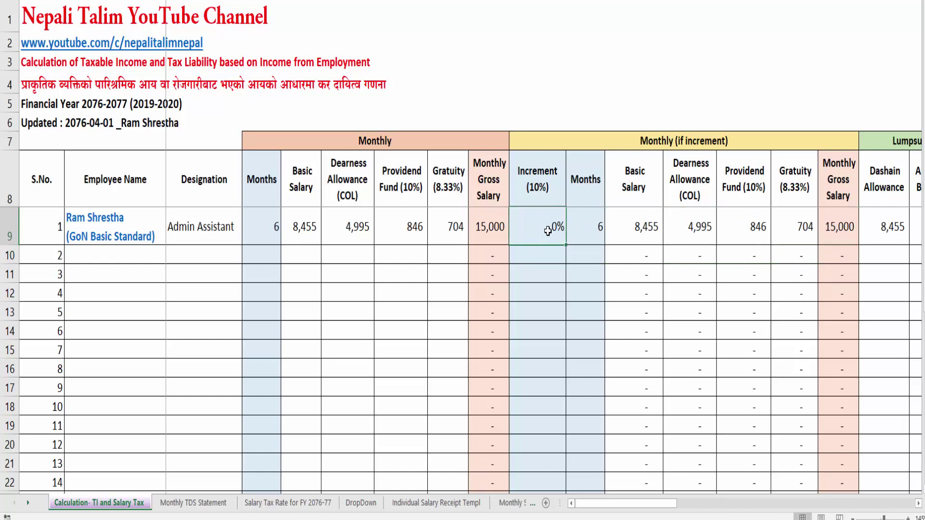
{"action": "left_click", "coordinate": [258, 236]}
{"action": "type", "text": "12"}
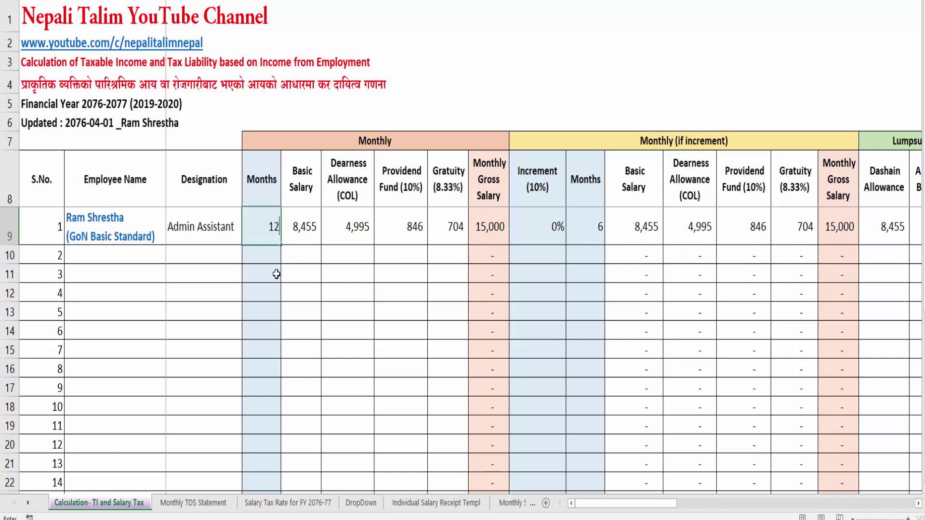
{"action": "key", "text": "Return"}
{"action": "key", "text": "Up"}
{"action": "type", "text": "10"}
{"action": "left_click", "coordinate": [332, 271]}
{"action": "left_click_drag", "start_coordinate": [303, 223], "coordinate": [448, 229]}
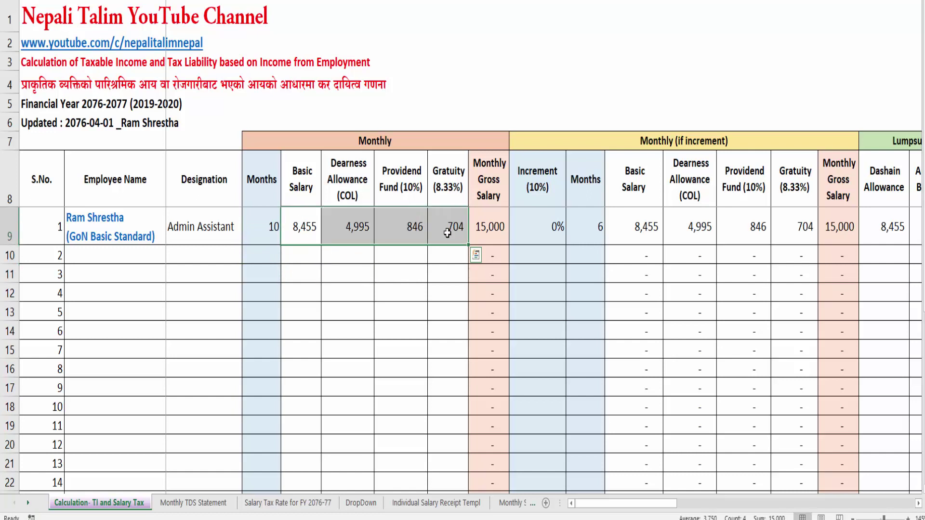
Enter a 5% increment and remove '(10%)' from the Increment column heading
{"action": "left_click", "coordinate": [554, 231]}
{"action": "type", "text": "5"}
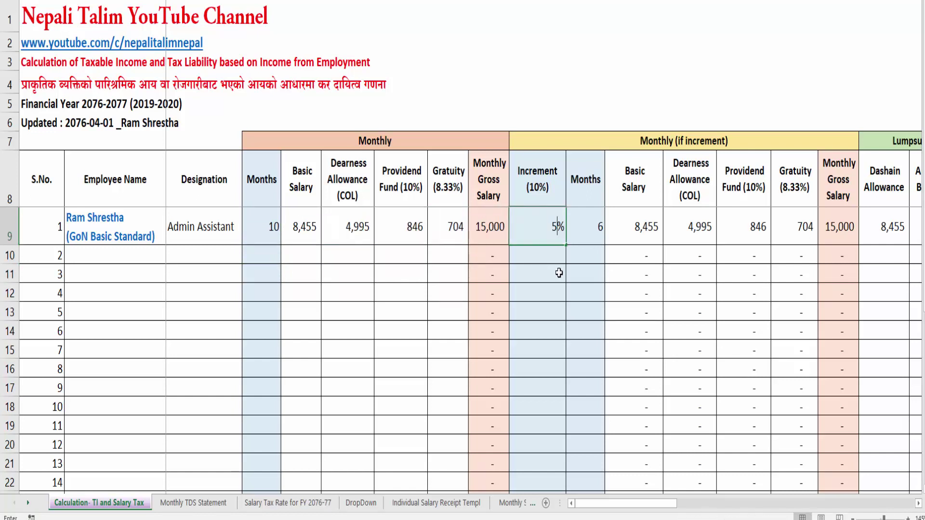
{"action": "key", "text": "Tab"}
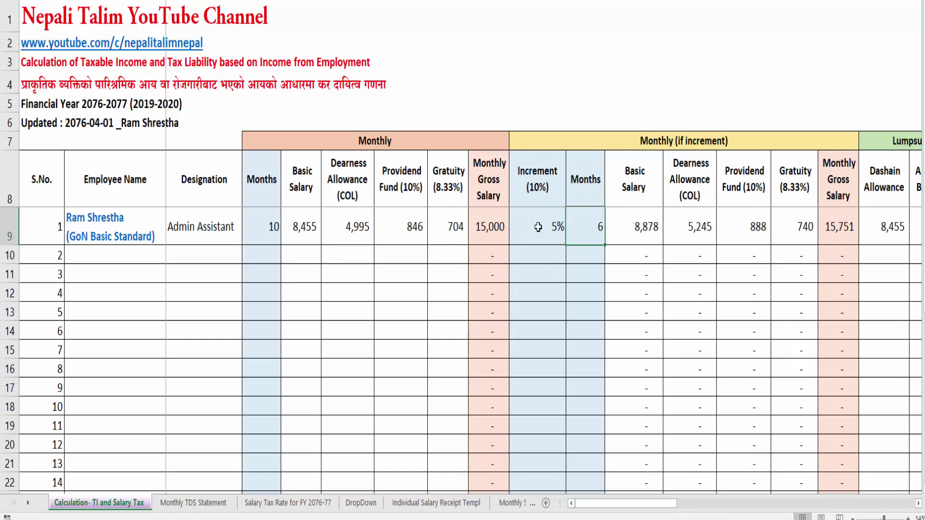
{"action": "double_click", "coordinate": [539, 187]}
{"action": "mouse_move", "coordinate": [538, 188]}
{"action": "left_mouse_down"}
{"action": "mouse_move", "coordinate": [549, 188]}
{"action": "mouse_move", "coordinate": [514, 190]}
{"action": "left_mouse_up"}
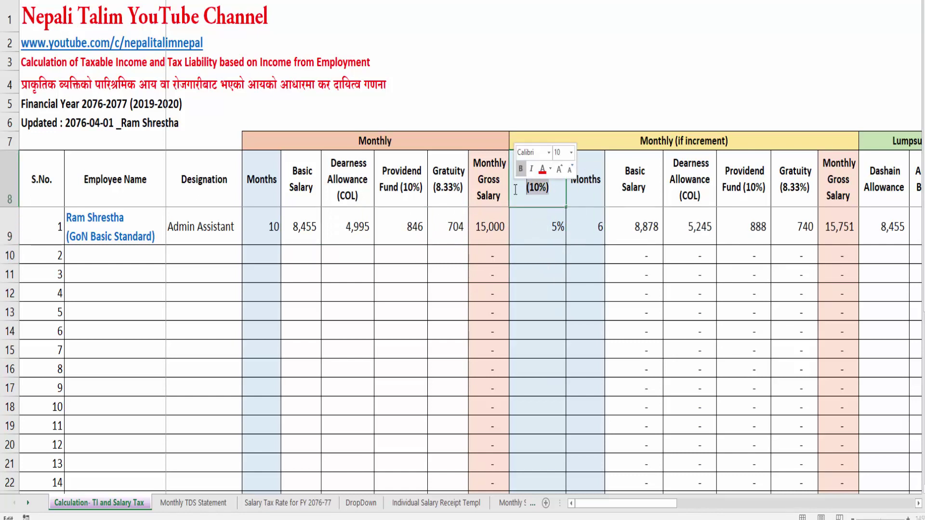
{"action": "key", "text": "BackSpace"}
{"action": "key", "text": "Return"}
{"action": "key", "text": "Return"}
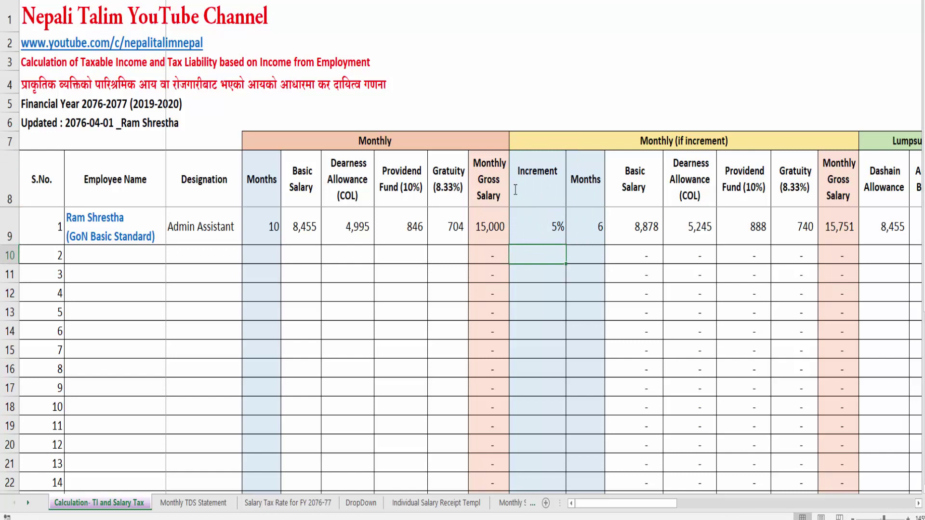
Set 2 increment months, giving a raised basic salary of 8,878
{"action": "key", "text": "Up"}
{"action": "key", "text": "Right"}
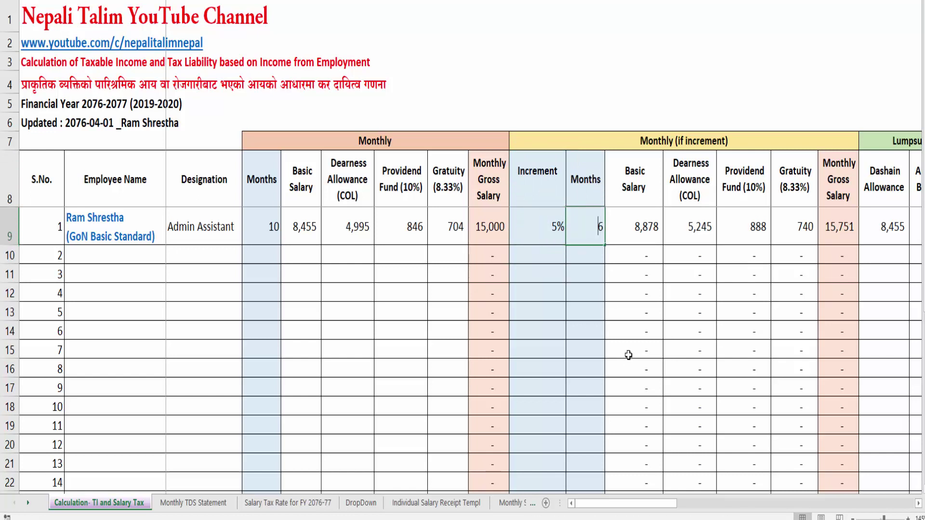
{"action": "type", "text": "2"}
{"action": "key", "text": "Return"}
{"action": "key", "text": "Up"}
{"action": "key", "text": "Right"}
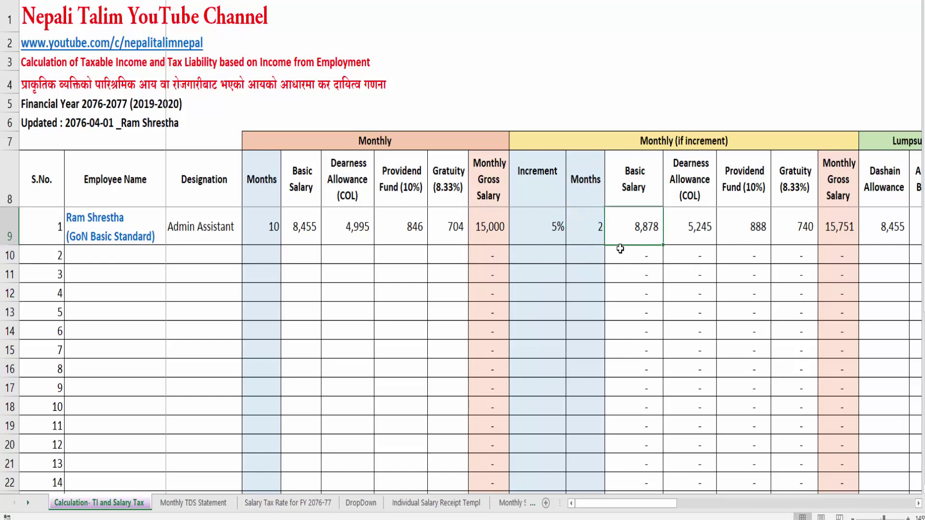
{"action": "left_click", "coordinate": [477, 228]}
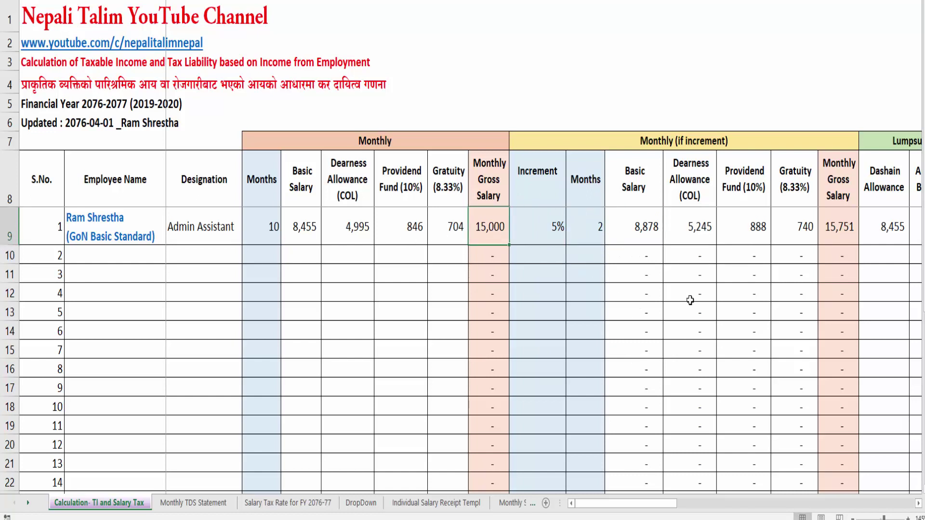
Try 8% and then 10% increments and check the recalculated increased gross salary
{"action": "left_click", "coordinate": [550, 229]}
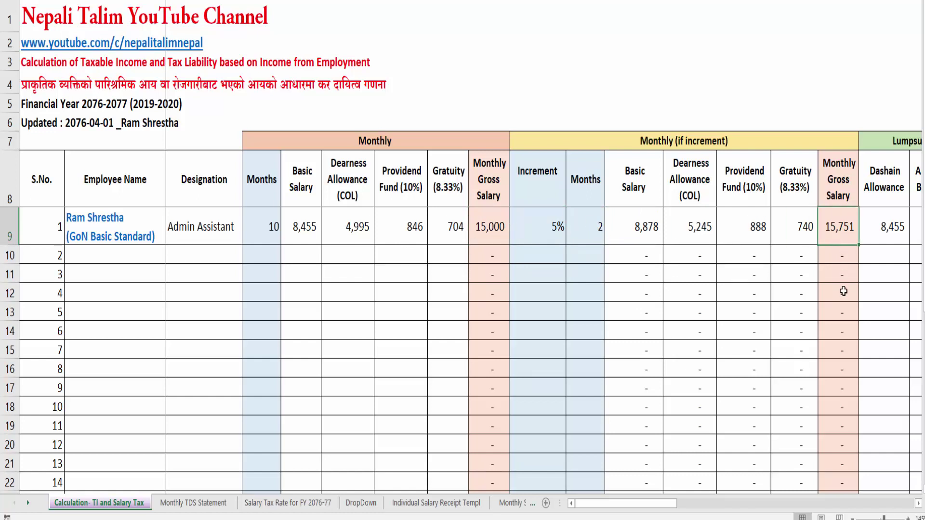
{"action": "left_click", "coordinate": [566, 239]}
{"action": "left_click", "coordinate": [564, 239]}
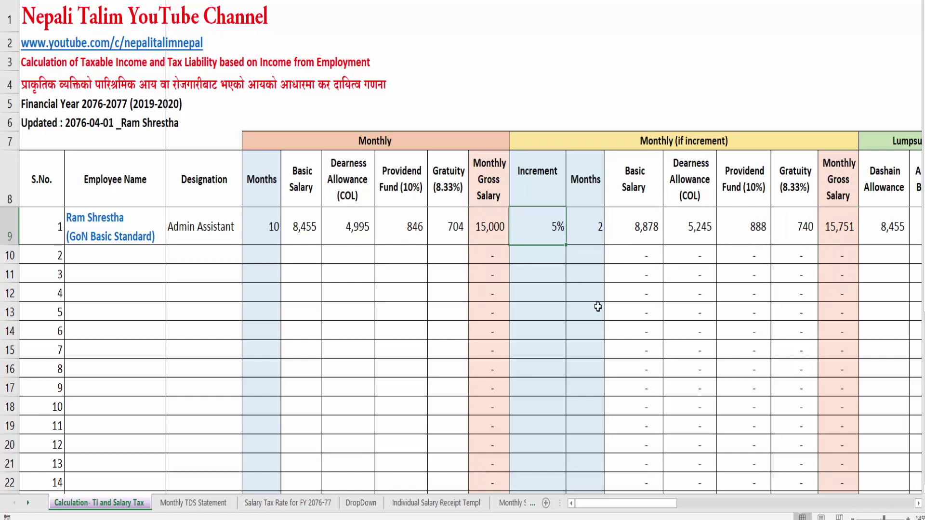
{"action": "type", "text": "8"}
{"action": "key", "text": "Return"}
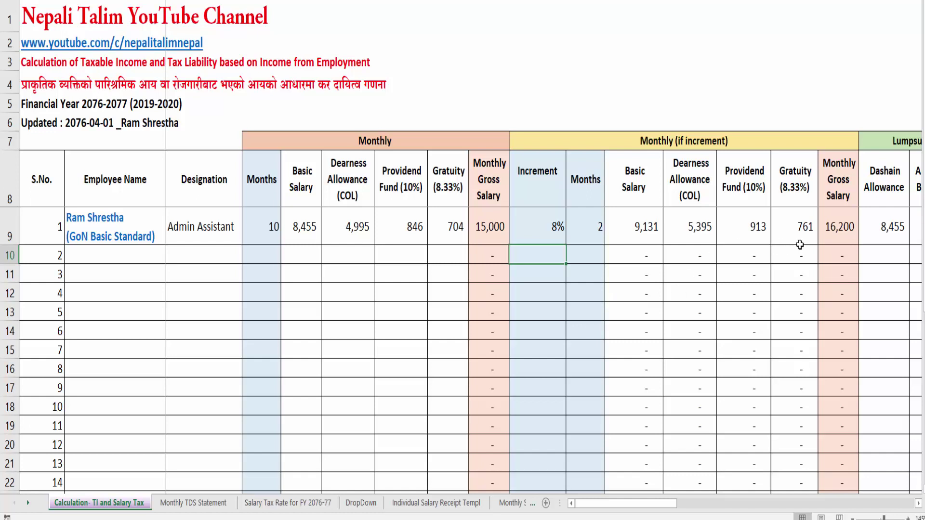
{"action": "left_click", "coordinate": [554, 235]}
{"action": "type", "text": "10"}
{"action": "key", "text": "Return"}
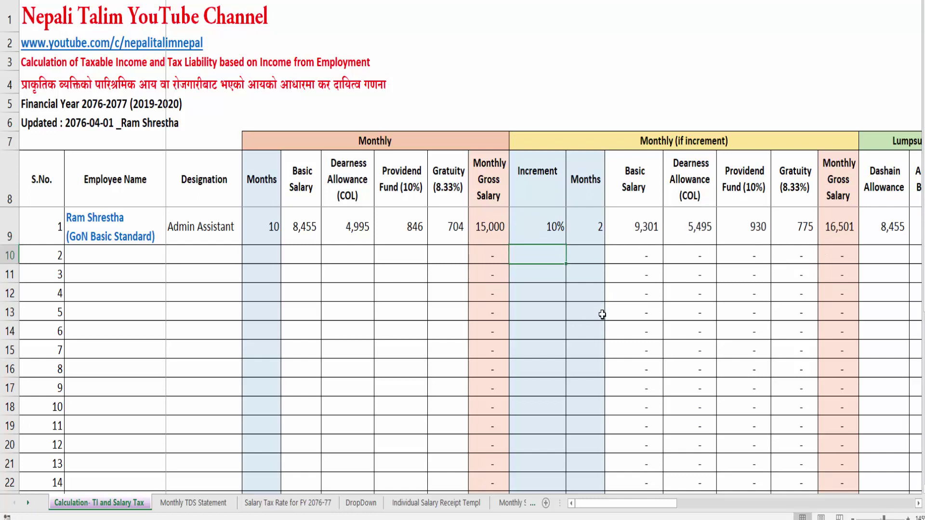
{"action": "left_click", "coordinate": [840, 241]}
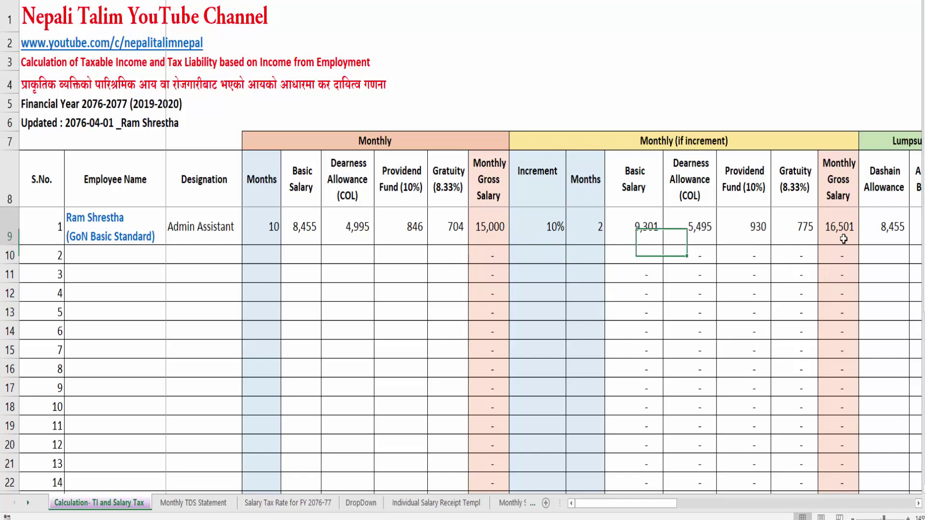
Settle the first employee's increment rate at 6%
{"action": "left_click", "coordinate": [556, 231]}
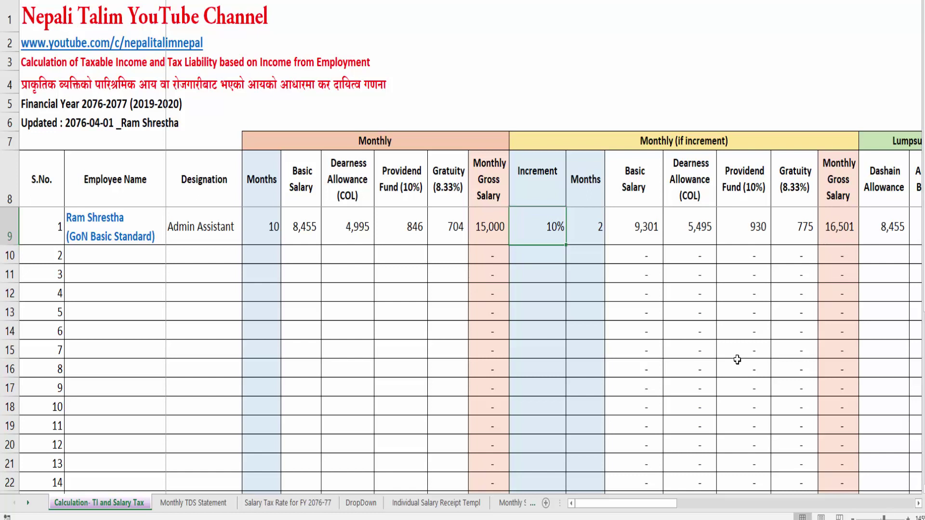
{"action": "type", "text": "6"}
{"action": "key", "text": "Return"}
{"action": "key", "text": "Up"}
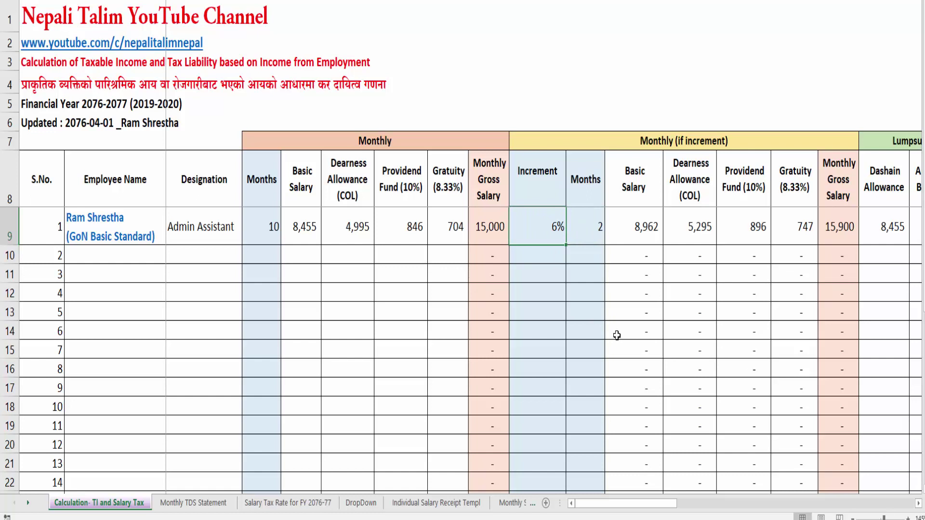
Try a 12% increment, reset it to 0%, and select the increment months value
{"action": "key", "text": "Return"}
{"action": "key", "text": "Up"}
{"action": "type", "text": "12"}
{"action": "key", "text": "Return"}
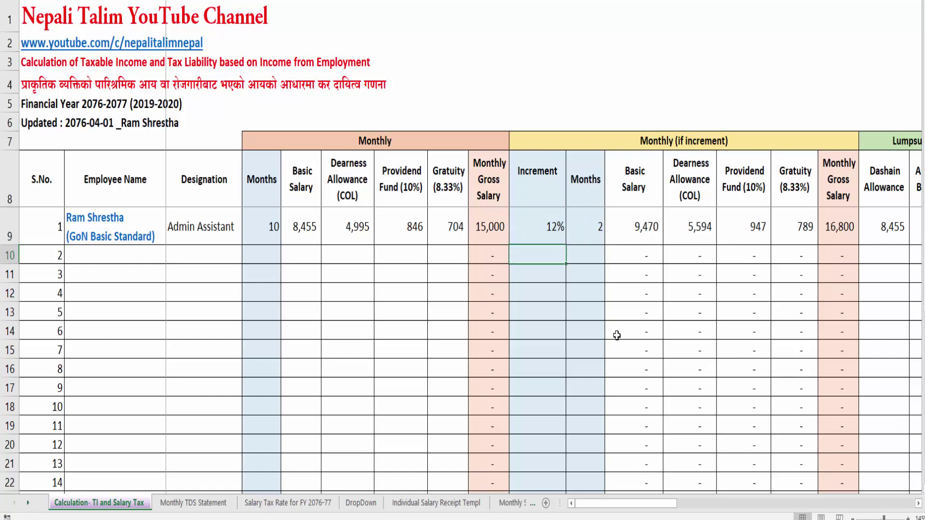
{"action": "key", "text": "Up"}
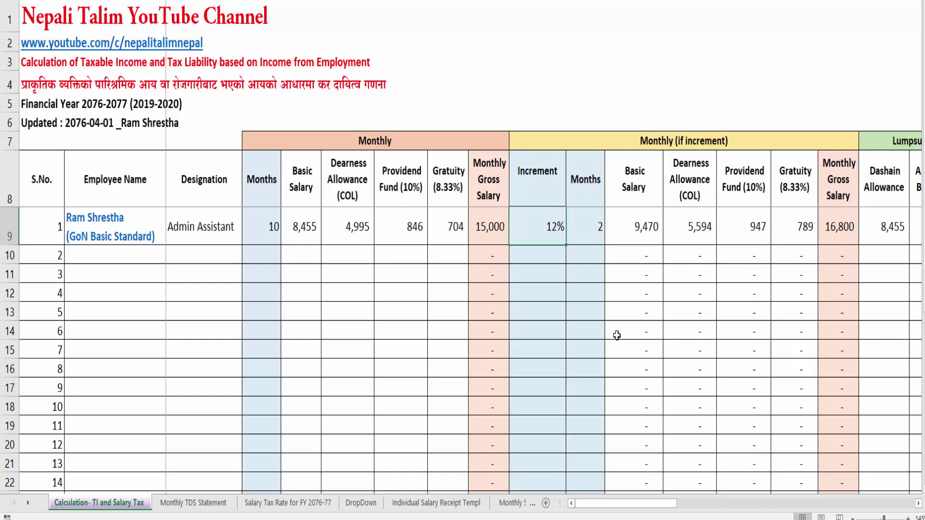
{"action": "type", "text": "0"}
{"action": "key", "text": "Return"}
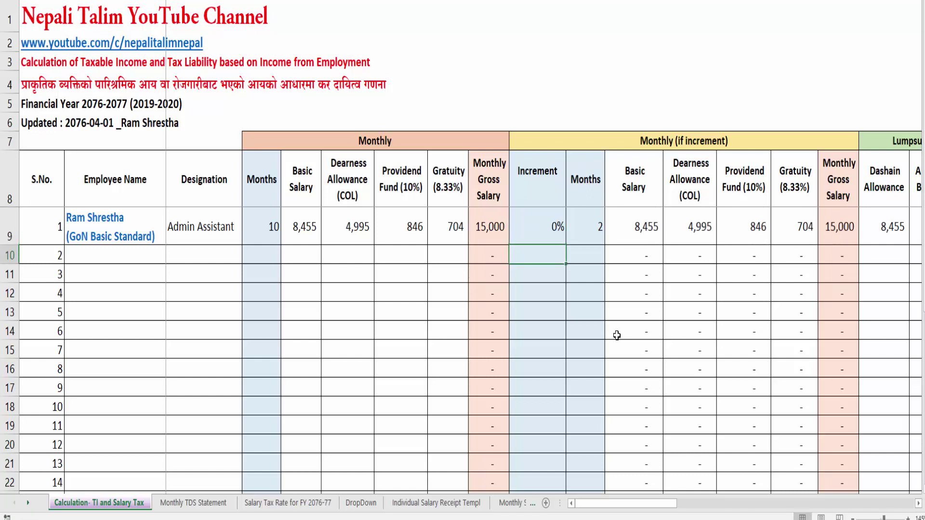
{"action": "key", "text": "Up"}
{"action": "key", "text": "Right"}
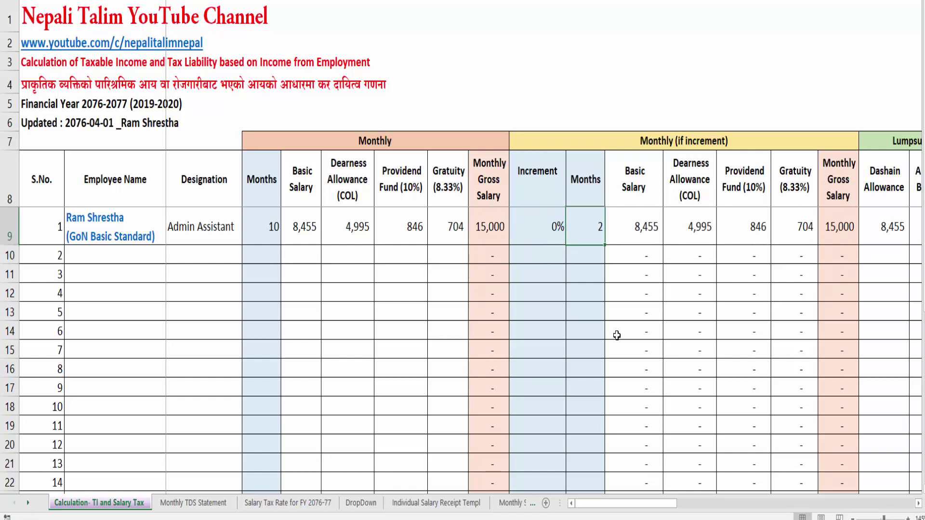
{"action": "key", "text": "Left"}
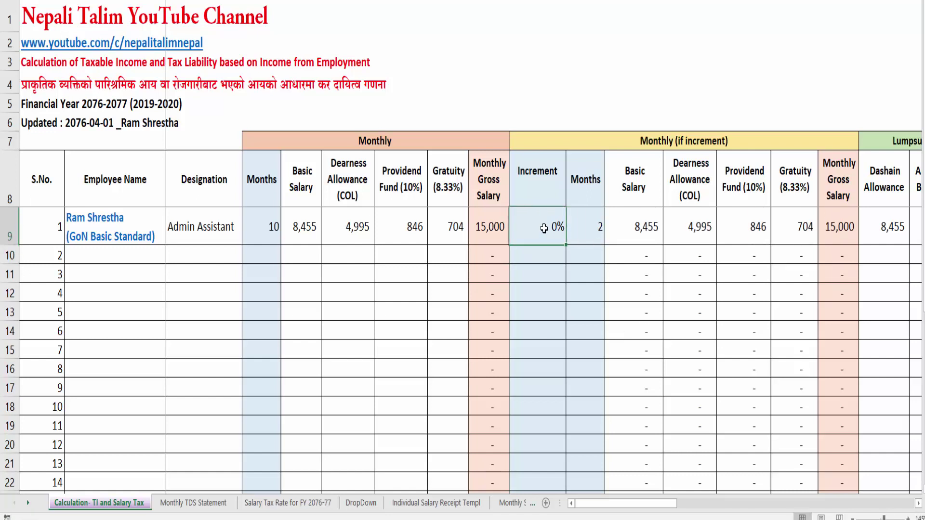
{"action": "left_click", "coordinate": [588, 231]}
Set increment months to 0 and the first employee's regular months to 12
{"action": "type", "text": "0"}
{"action": "key", "text": "Return"}
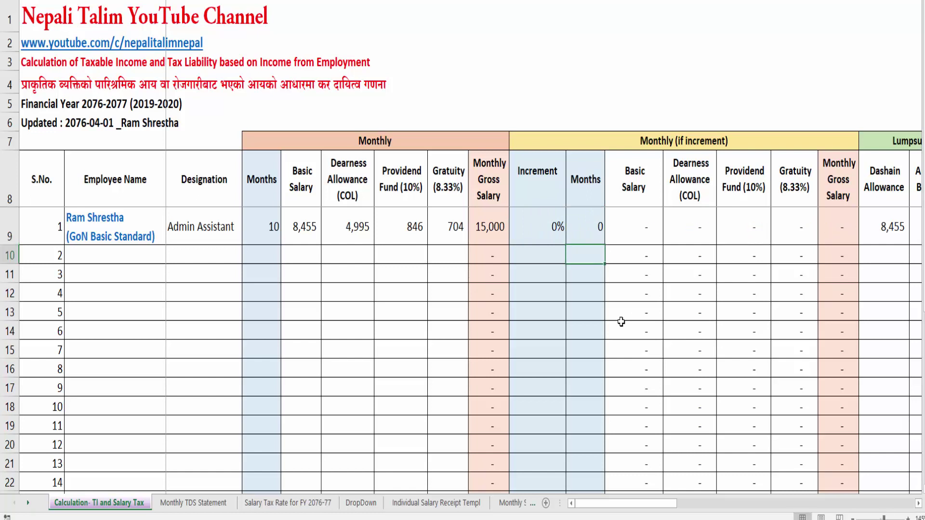
{"action": "left_click", "coordinate": [352, 235]}
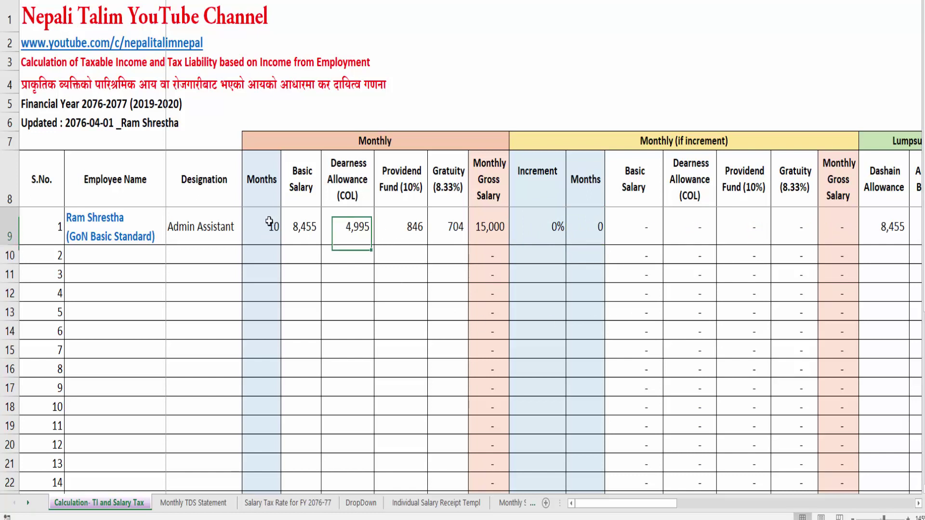
{"action": "left_click", "coordinate": [277, 236]}
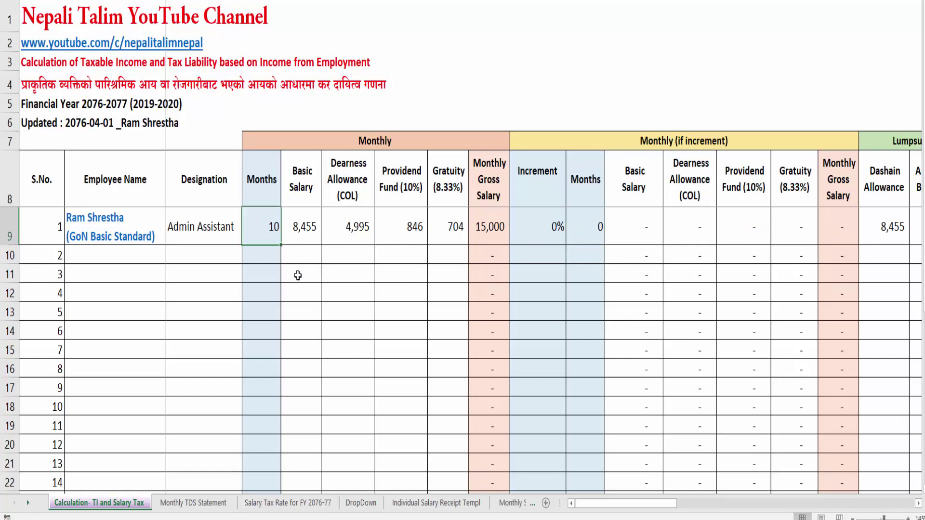
{"action": "type", "text": "1"}
{"action": "type", "text": "2"}
{"action": "key", "text": "Return"}
{"action": "key", "text": "Up"}
{"action": "key", "text": "Right"}
{"action": "key", "text": "Right"}
{"action": "key", "text": "Right"}
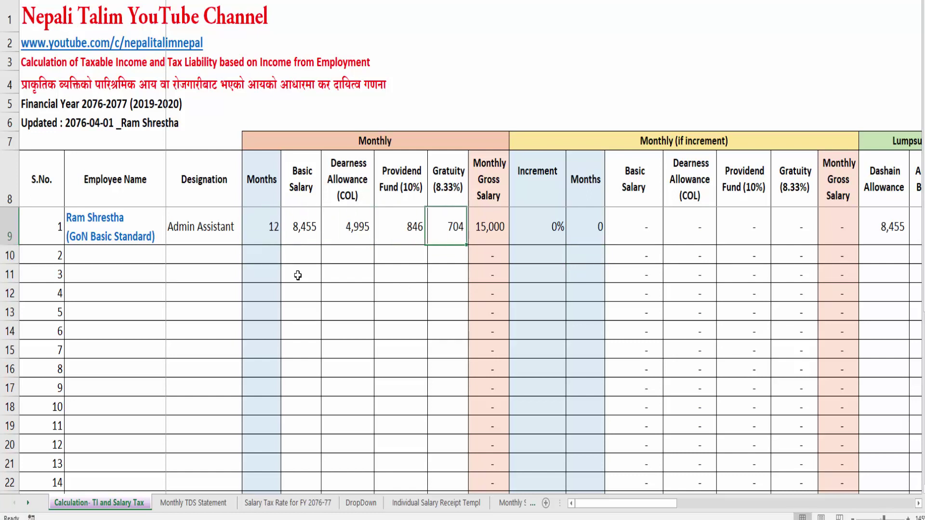
{"action": "key", "text": "Right"}
{"action": "key", "text": "Right"}
{"action": "key", "text": "Right"}
{"action": "key", "text": "Right"}
{"action": "key", "text": "Right"}
{"action": "key", "text": "Right"}
{"action": "key", "text": "Right"}
{"action": "key", "text": "Right"}
{"action": "key", "text": "Right"}
{"action": "key", "text": "Right"}
{"action": "key", "text": "Right"}
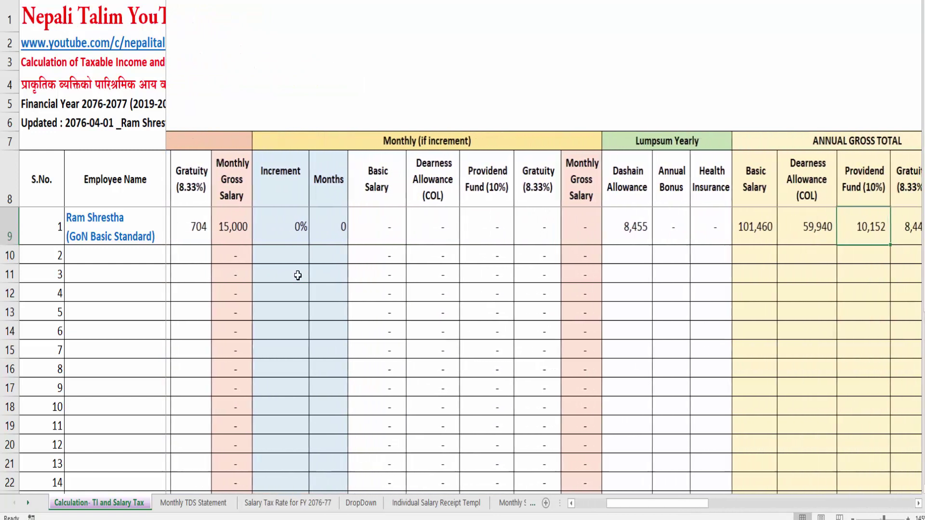
{"action": "key", "text": "Right"}
{"action": "key", "text": "Right"}
{"action": "key", "text": "Right"}
{"action": "key", "text": "Right"}
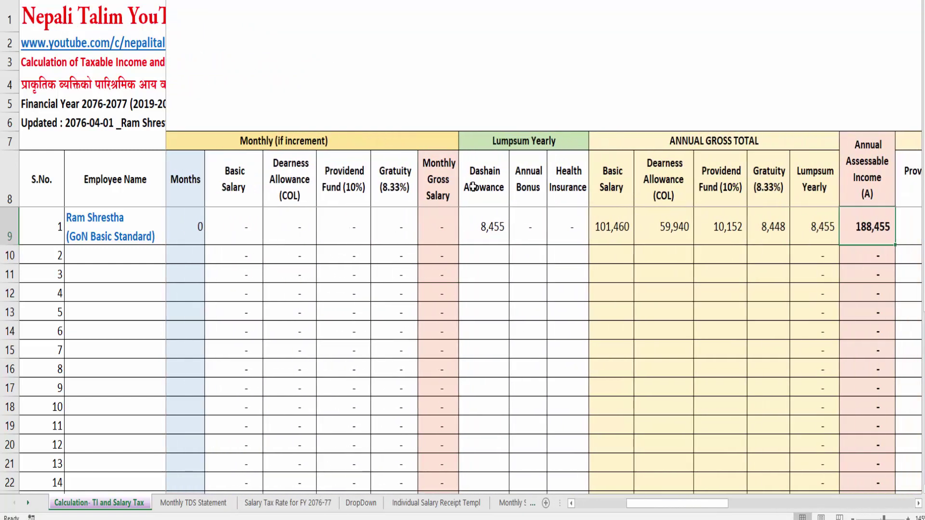
Check that the Dashain Allowance formula is =E9, giving 8,455
{"action": "left_click", "coordinate": [488, 171]}
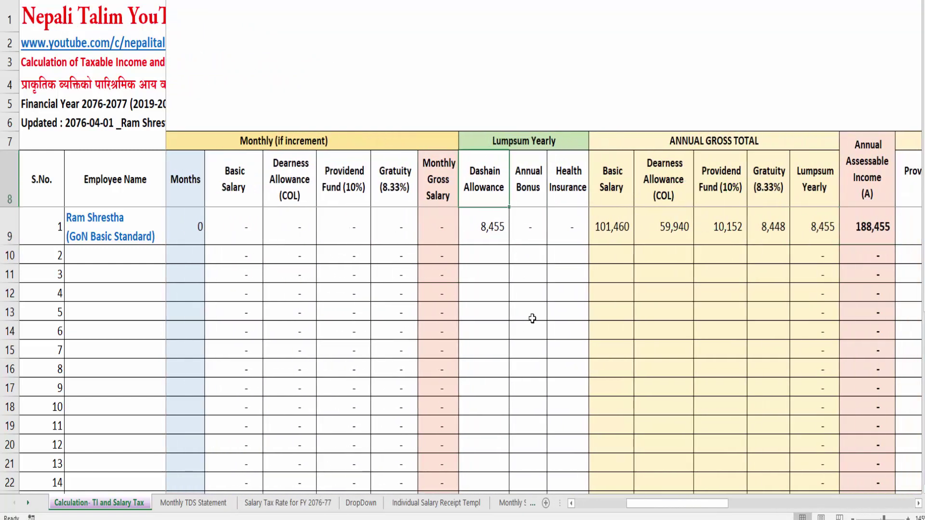
{"action": "key", "text": "Down"}
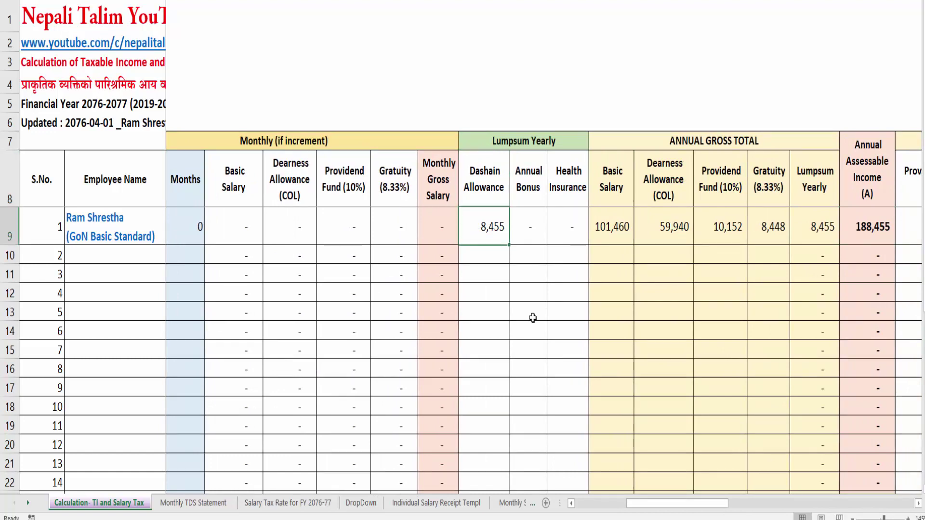
{"action": "key", "text": "Right"}
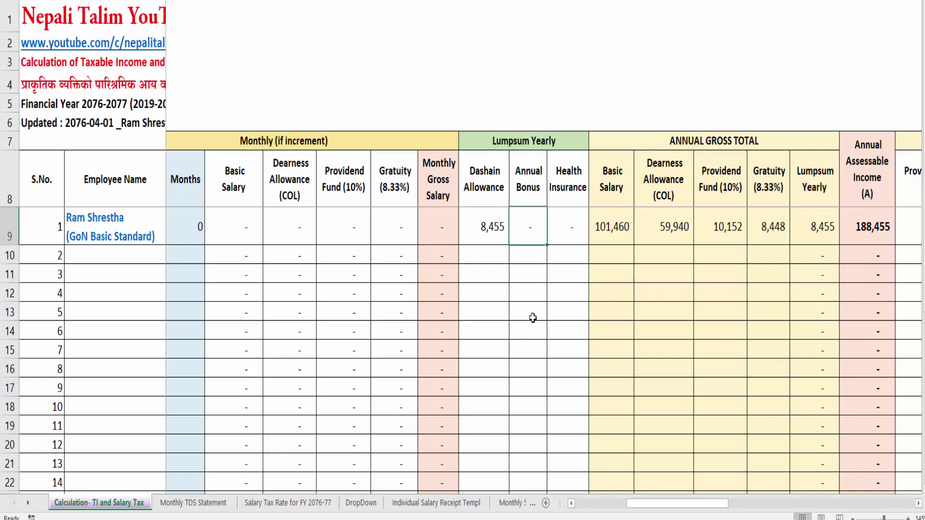
{"action": "key", "text": "Left"}
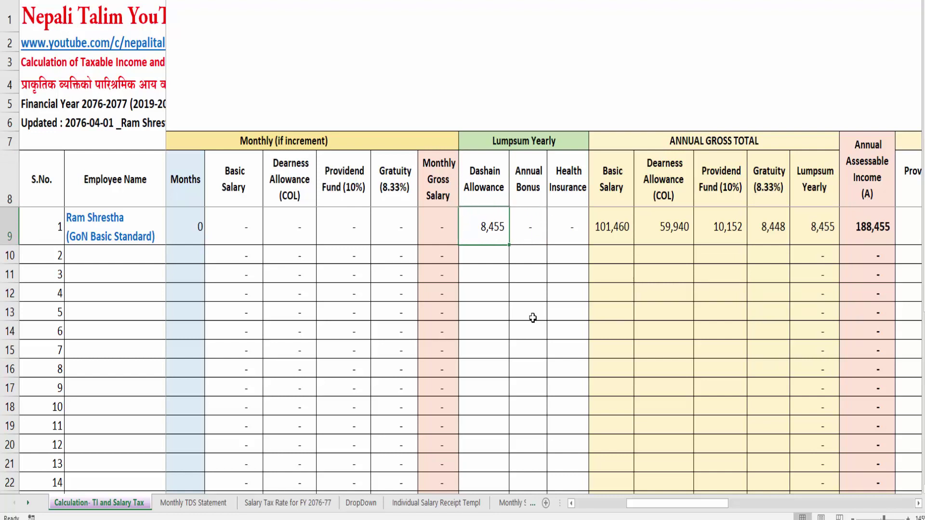
{"action": "key", "text": "F2"}
{"action": "key", "text": "Escape"}
{"action": "key", "text": "F2"}
{"action": "left_click_drag", "start_coordinate": [632, 505], "coordinate": [594, 508]}
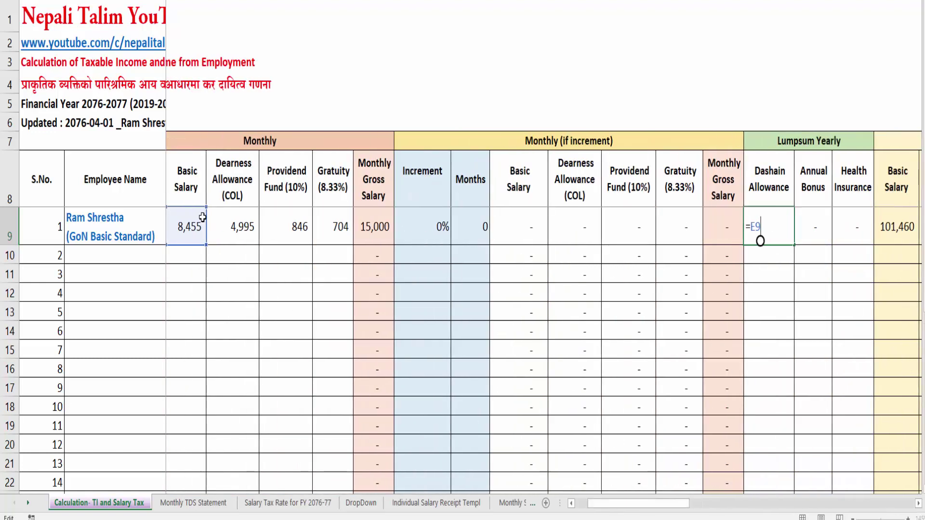
{"action": "left_click_drag", "start_coordinate": [599, 504], "coordinate": [588, 506]}
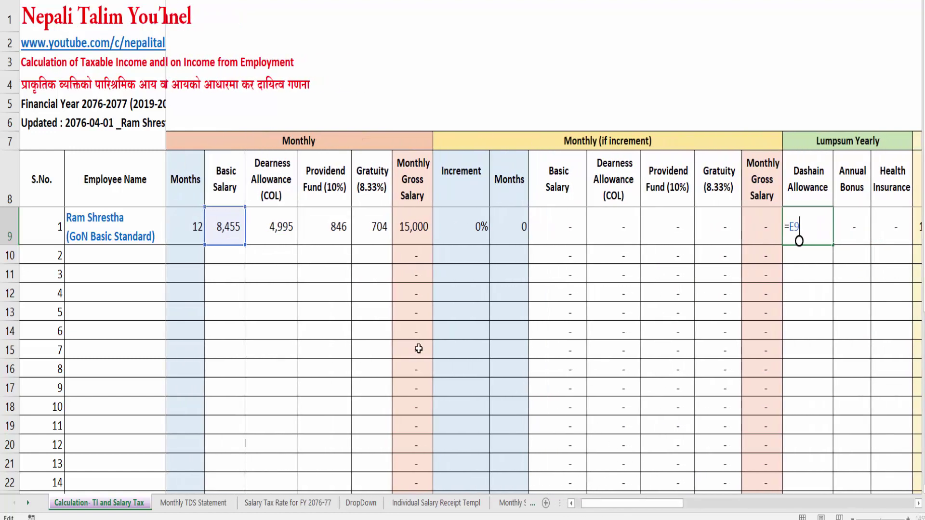
{"action": "key", "text": "Return"}
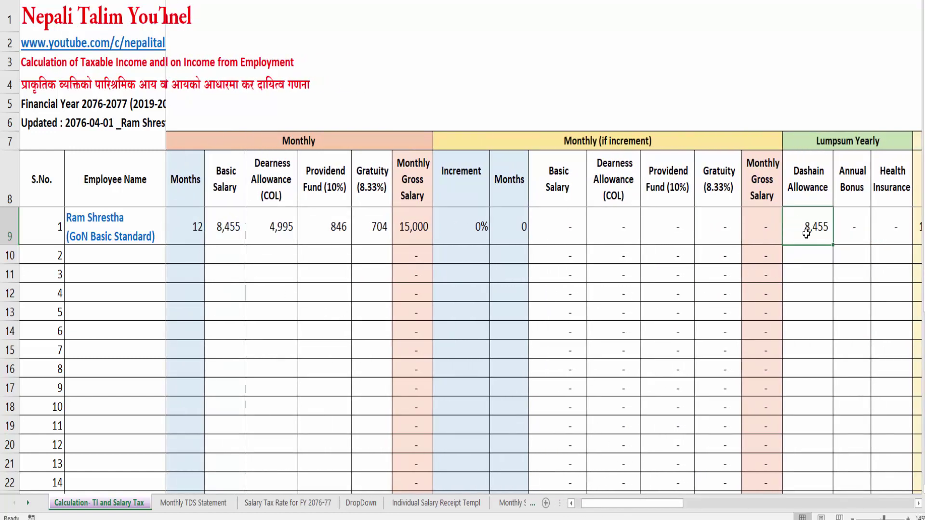
{"action": "key", "text": "Right"}
{"action": "key", "text": "Right"}
{"action": "key", "text": "Right"}
{"action": "key", "text": "Right"}
{"action": "key", "text": "Right"}
{"action": "key", "text": "Right"}
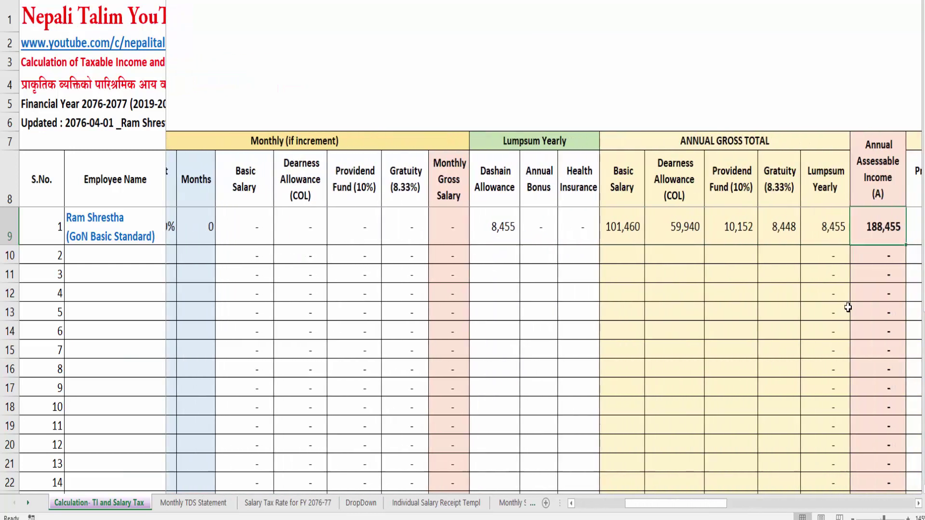
{"action": "key", "text": "Right"}
Enter an annual bonus of =8455*2 (16,910) for the first employee
{"action": "left_click", "coordinate": [402, 233]}
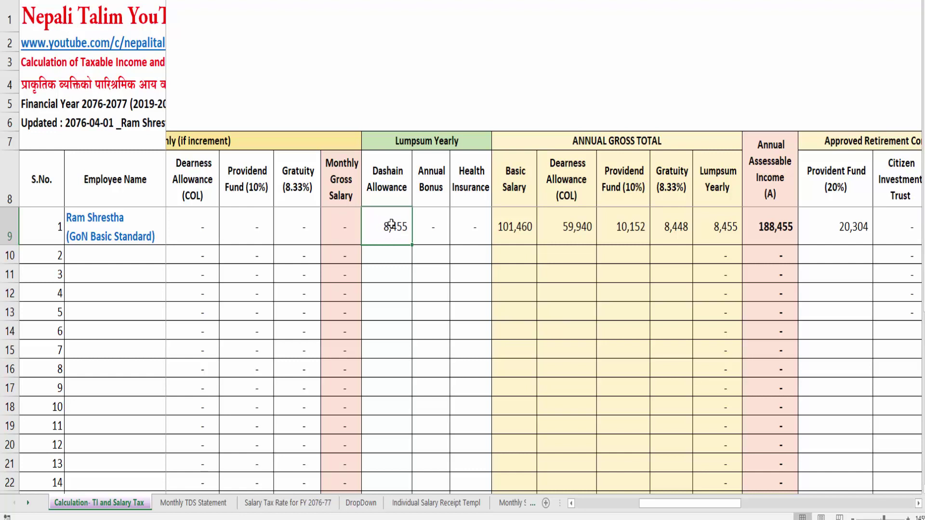
{"action": "left_click", "coordinate": [434, 227]}
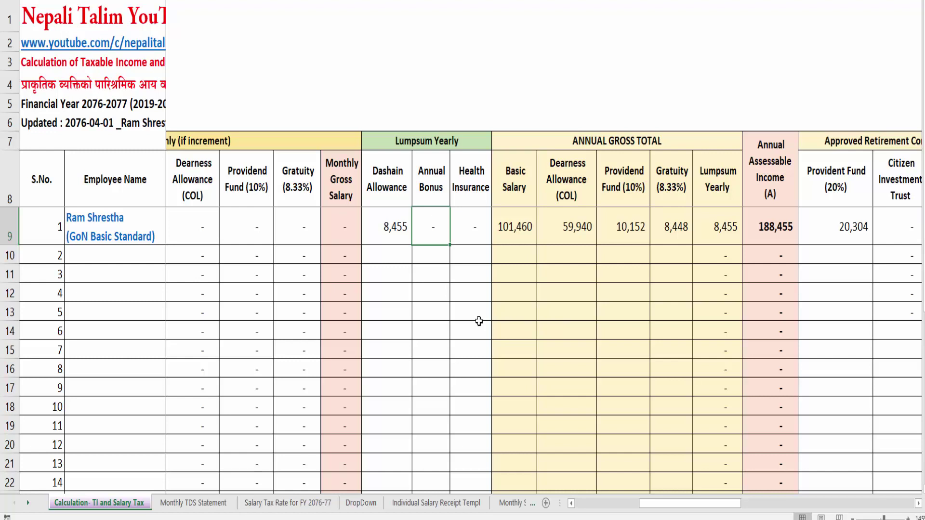
{"action": "type", "text": "="}
{"action": "type", "text": "8455*"}
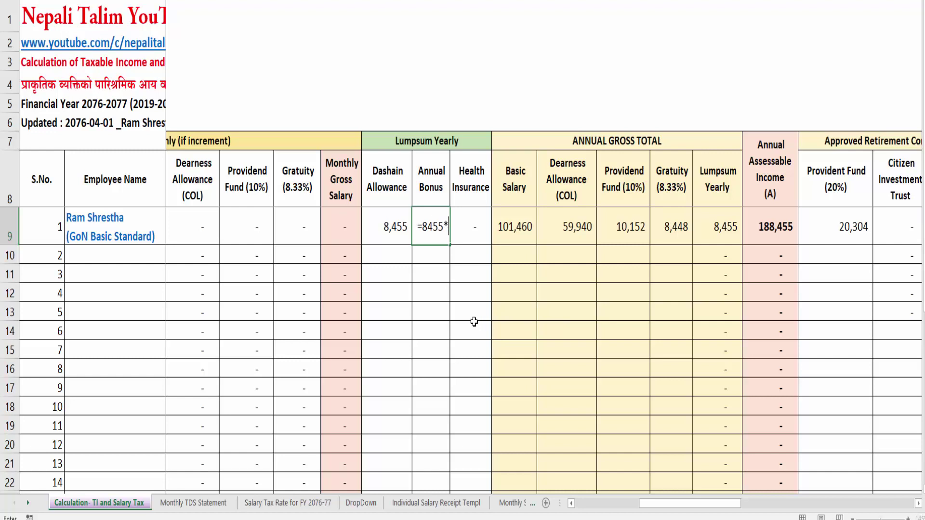
{"action": "type", "text": "2"}
{"action": "key", "text": "Return"}
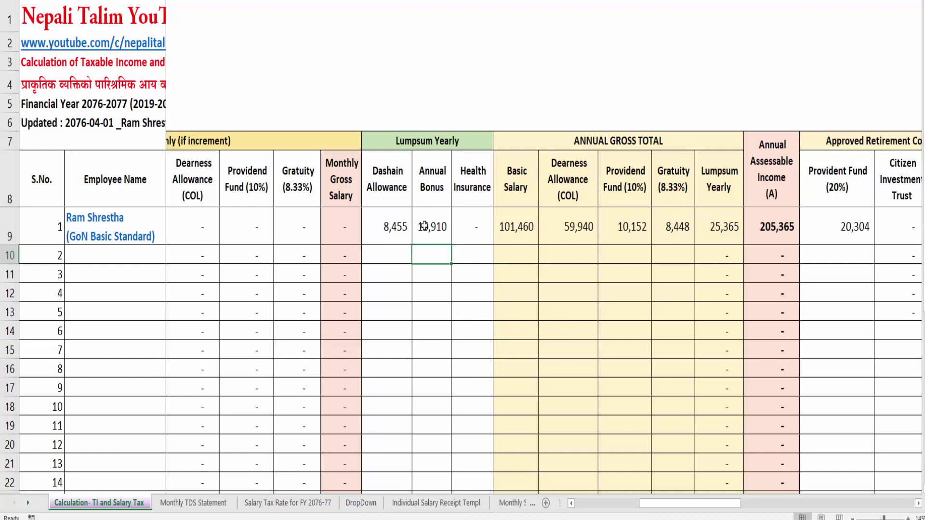
Reset the first employee's annual bonus to 0
{"action": "left_click", "coordinate": [425, 226]}
{"action": "type", "text": "0"}
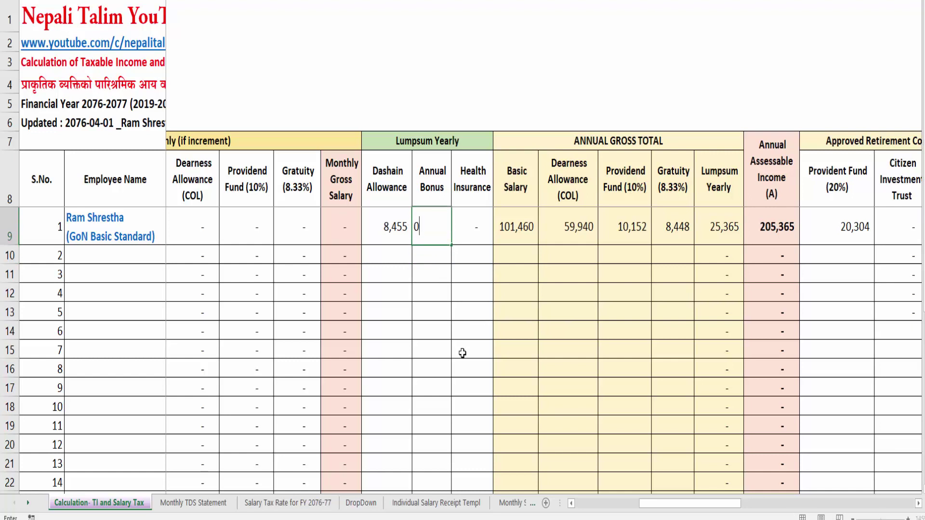
{"action": "key", "text": "Return"}
{"action": "key", "text": "Up"}
{"action": "key", "text": "Right"}
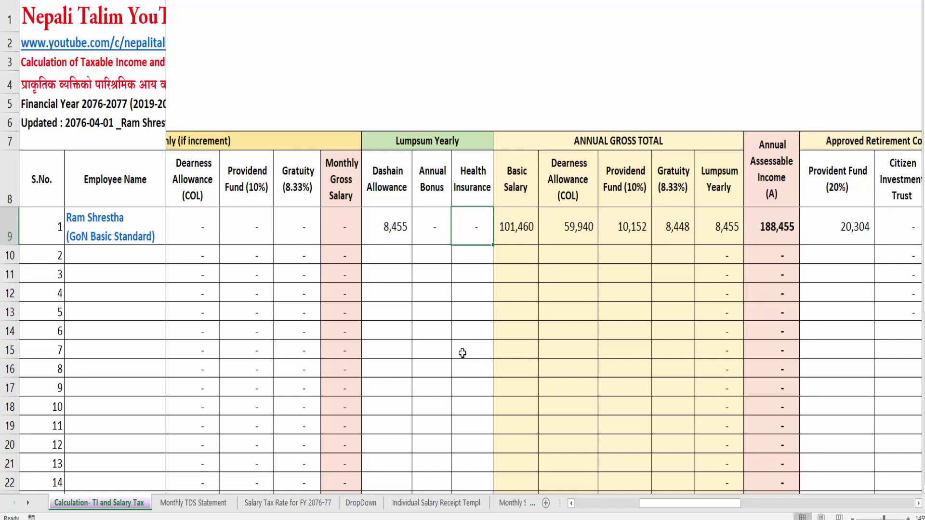
{"action": "type", "text": "4500"}
{"action": "key", "text": "Return"}
{"action": "key", "text": "Up"}
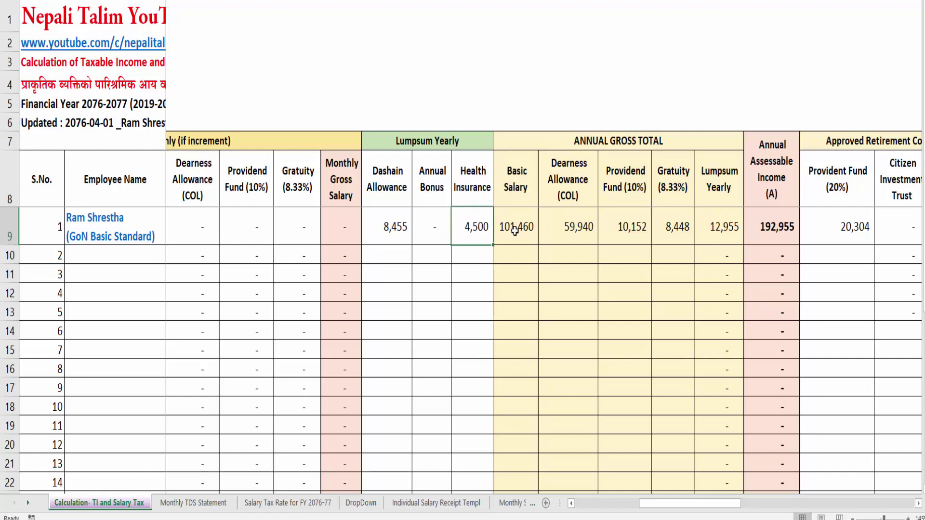
{"action": "left_click_drag", "start_coordinate": [458, 142], "coordinate": [460, 226]}
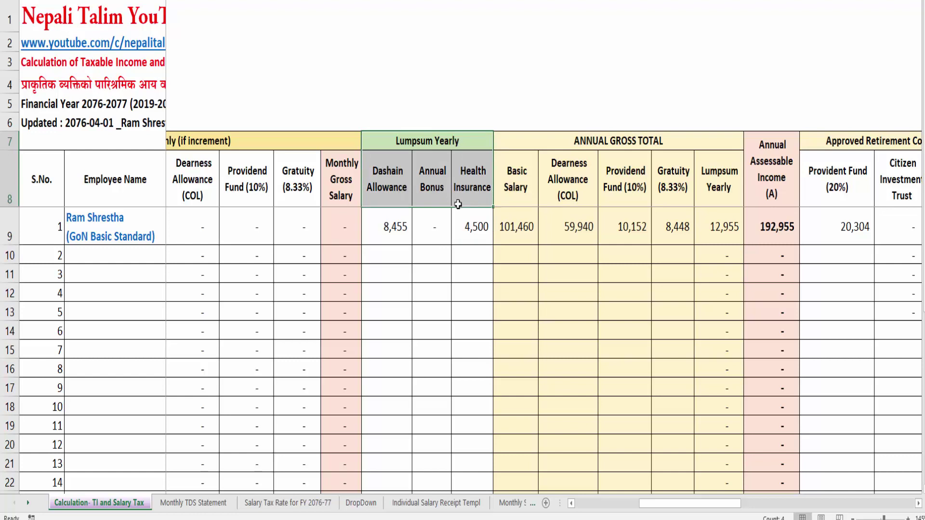
{"action": "left_click", "coordinate": [540, 144]}
{"action": "left_click", "coordinate": [517, 228]}
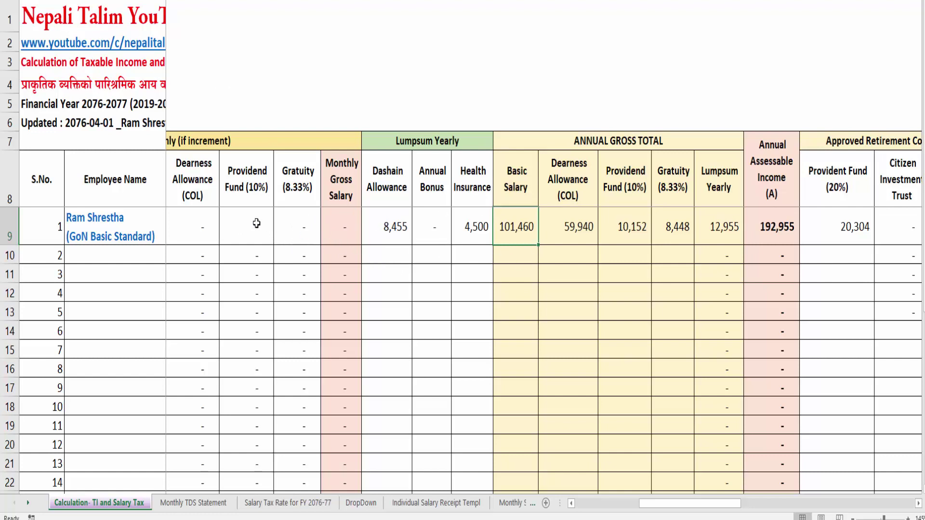
{"action": "key", "text": "F2"}
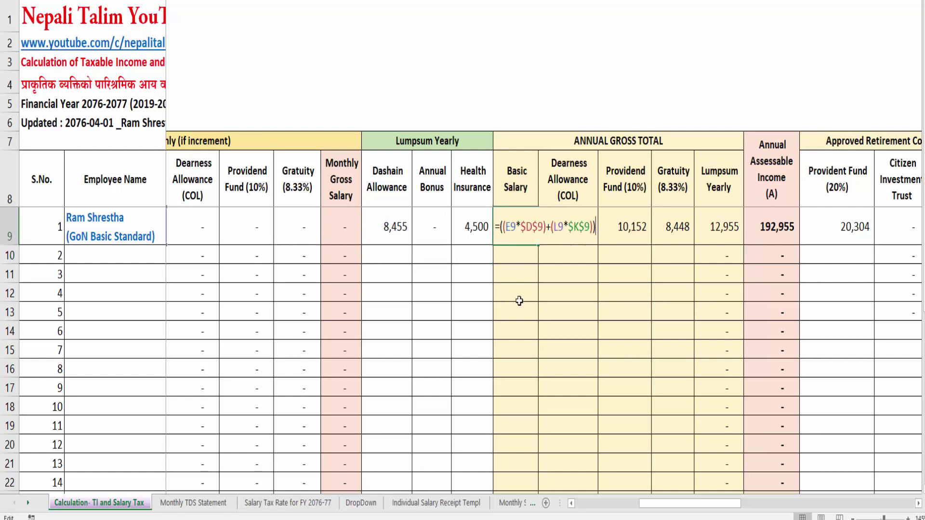
{"action": "left_click_drag", "start_coordinate": [649, 504], "coordinate": [587, 518]}
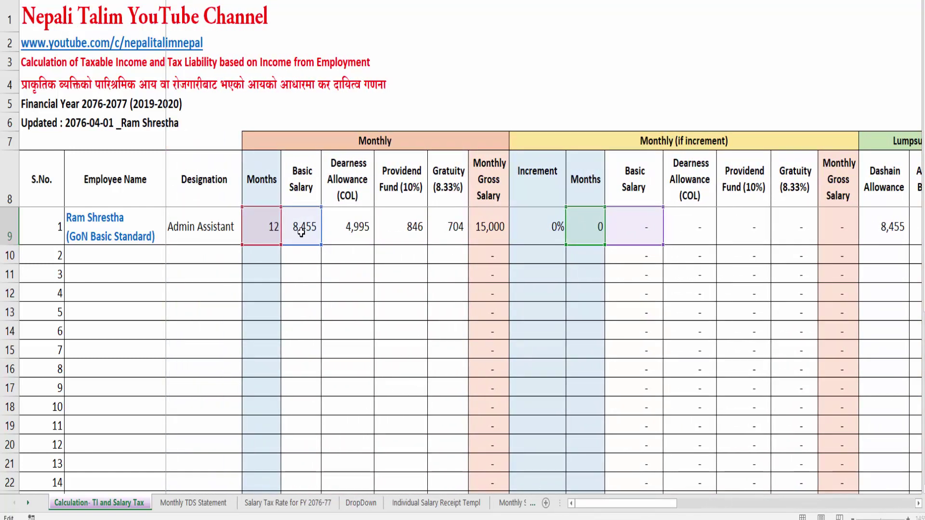
{"action": "key", "text": "Tab"}
{"action": "key", "text": "Tab"}
{"action": "key", "text": "Tab"}
{"action": "key", "text": "Tab"}
{"action": "key", "text": "Tab"}
{"action": "key", "text": "Tab"}
{"action": "key", "text": "Tab"}
{"action": "key", "text": "Tab"}
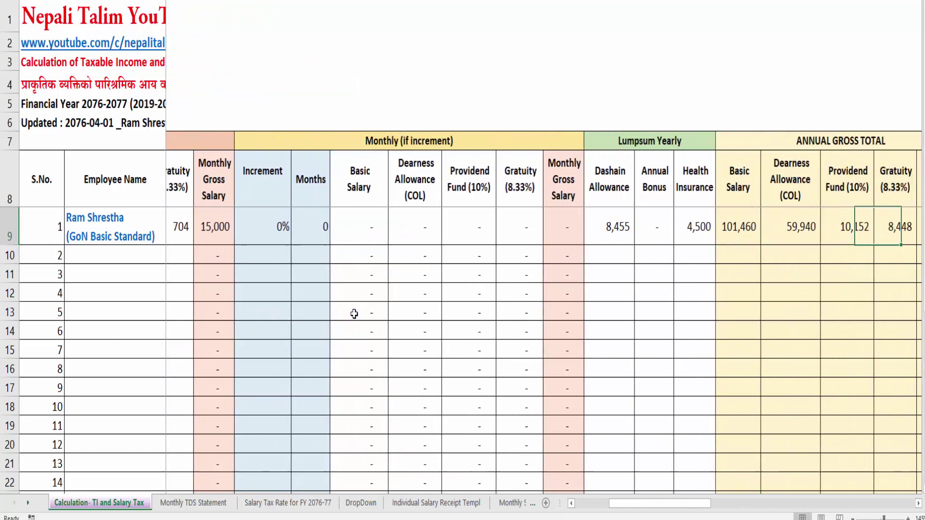
{"action": "key", "text": "Tab"}
{"action": "key", "text": "Tab"}
{"action": "key", "text": "Tab"}
{"action": "key", "text": "Left"}
{"action": "key", "text": "Left"}
{"action": "key", "text": "Left"}
{"action": "key", "text": "Left"}
{"action": "key", "text": "Left"}
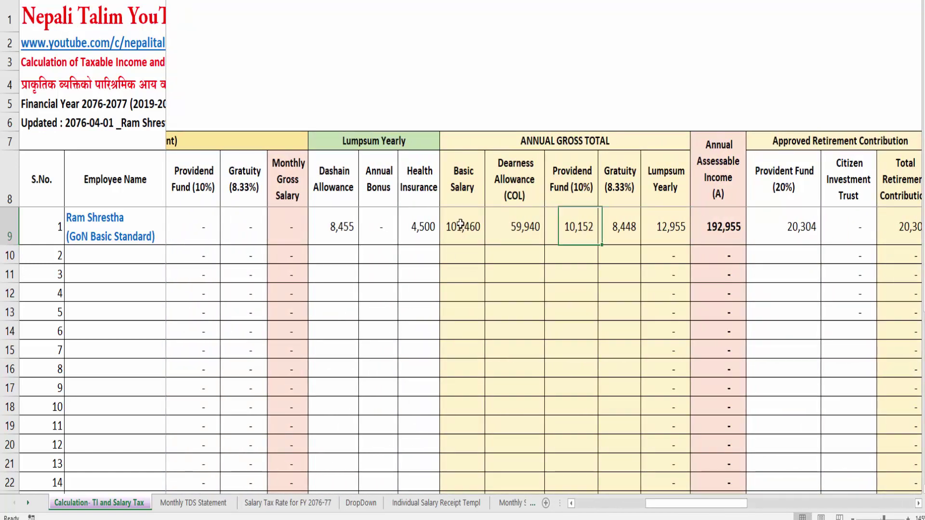
{"action": "key", "text": "Left"}
{"action": "key", "text": "Left"}
{"action": "left_click", "coordinate": [524, 234]}
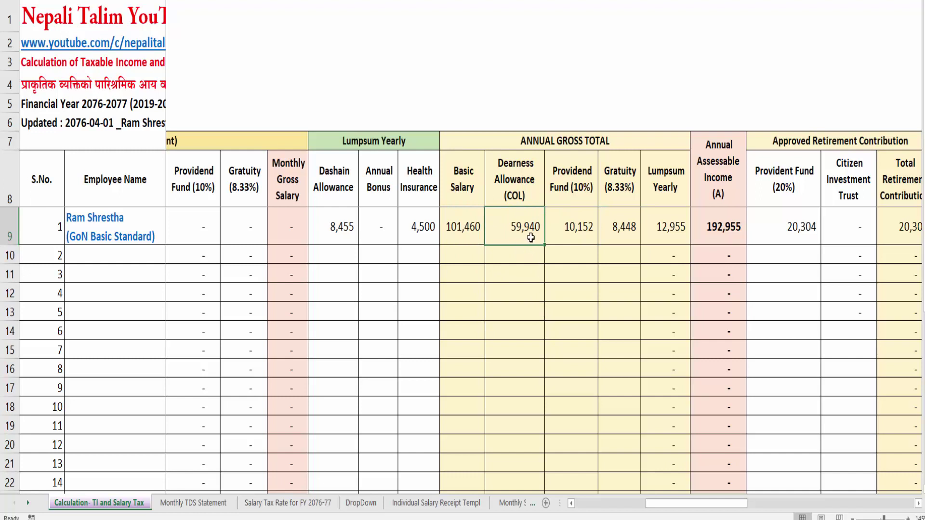
{"action": "left_click", "coordinate": [563, 238]}
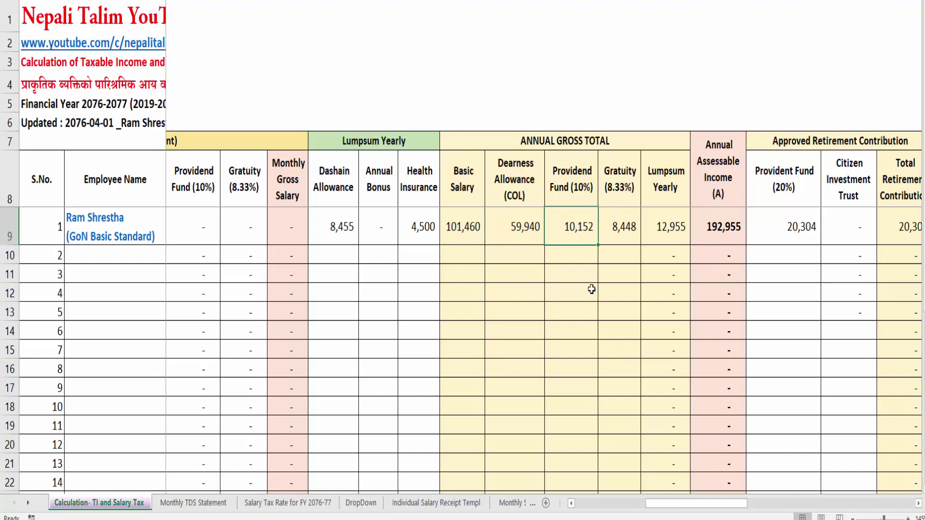
{"action": "key", "text": "Right"}
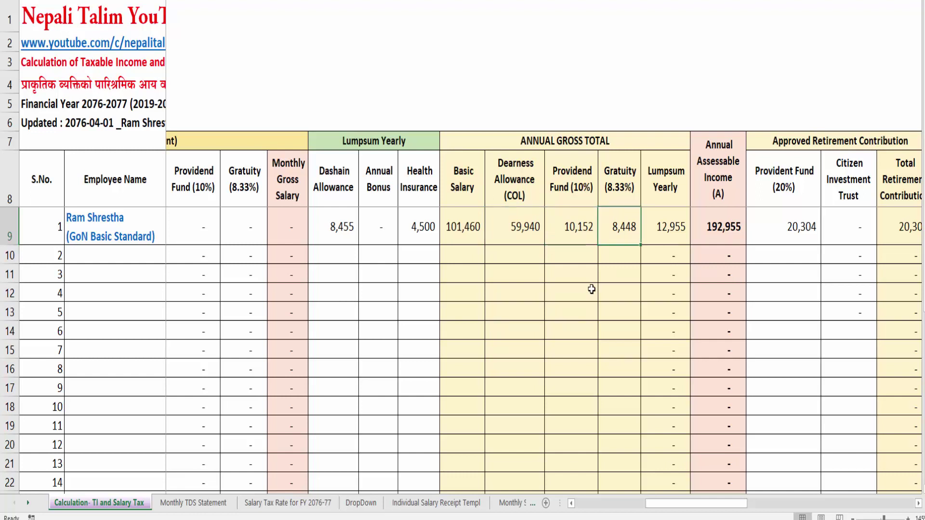
{"action": "key", "text": "Right"}
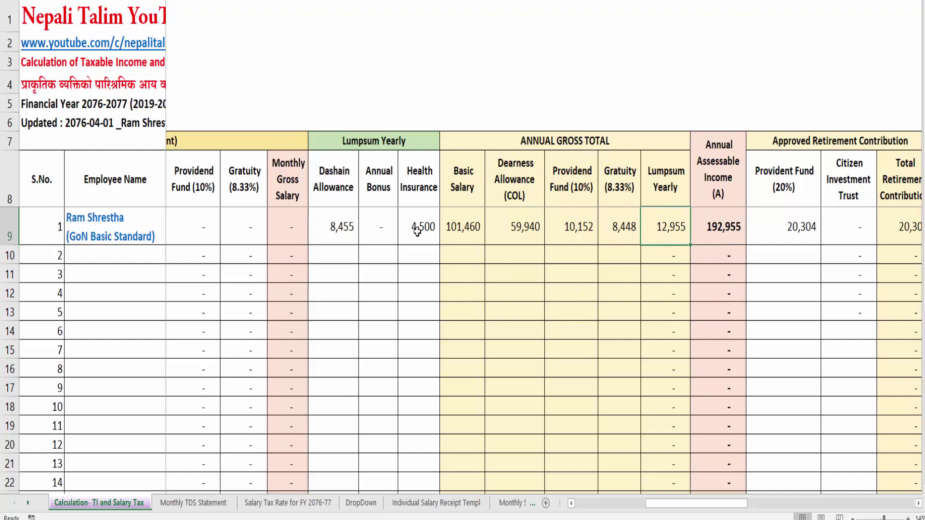
{"action": "key", "text": "F2"}
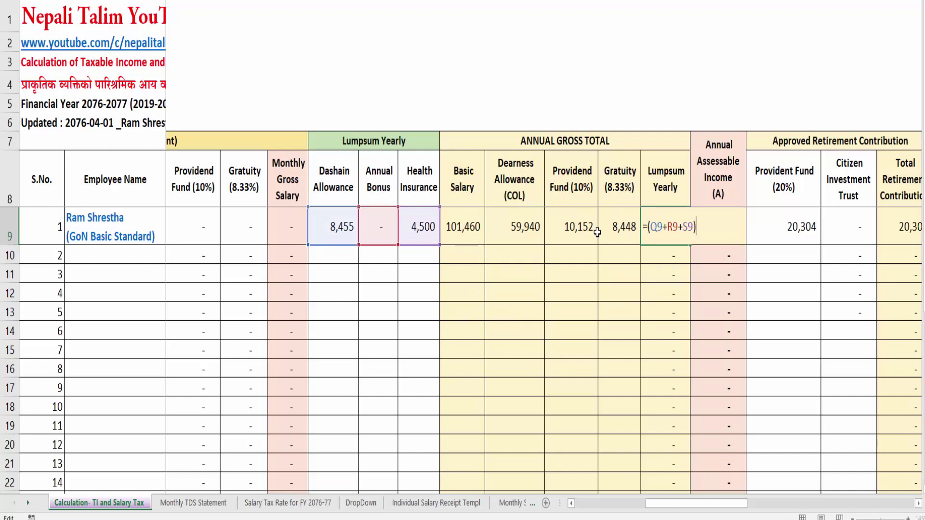
{"action": "key", "text": "Escape"}
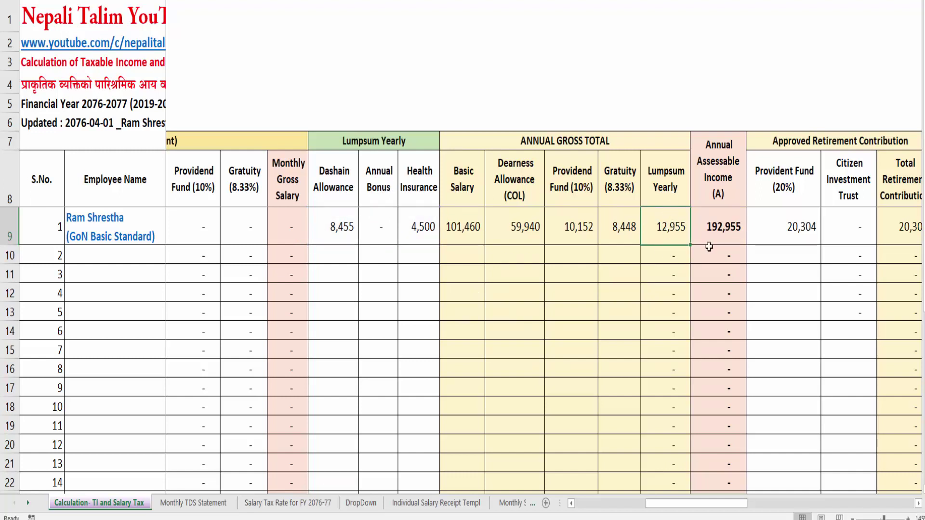
{"action": "key", "text": "Right"}
{"action": "key", "text": "Right"}
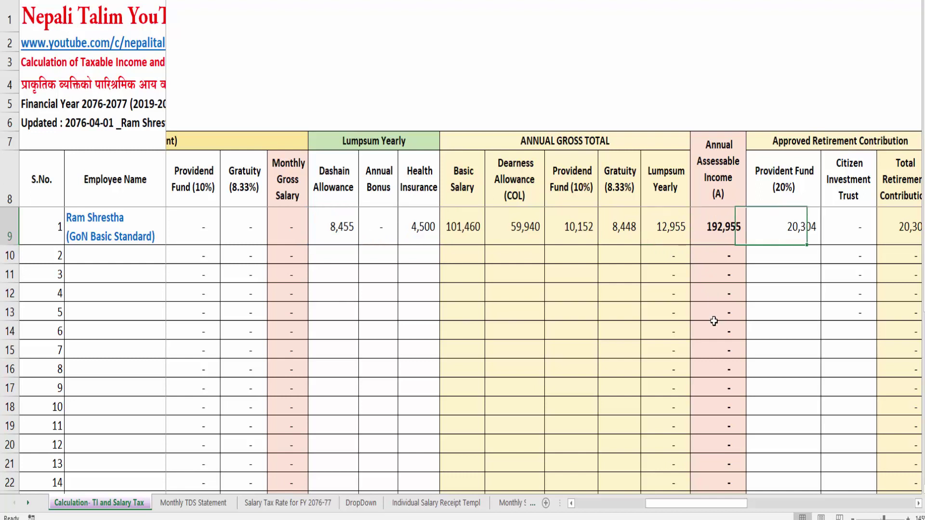
{"action": "key", "text": "Right"}
{"action": "key", "text": "Left"}
{"action": "key", "text": "Left"}
{"action": "key", "text": "Left"}
{"action": "key", "text": "Right"}
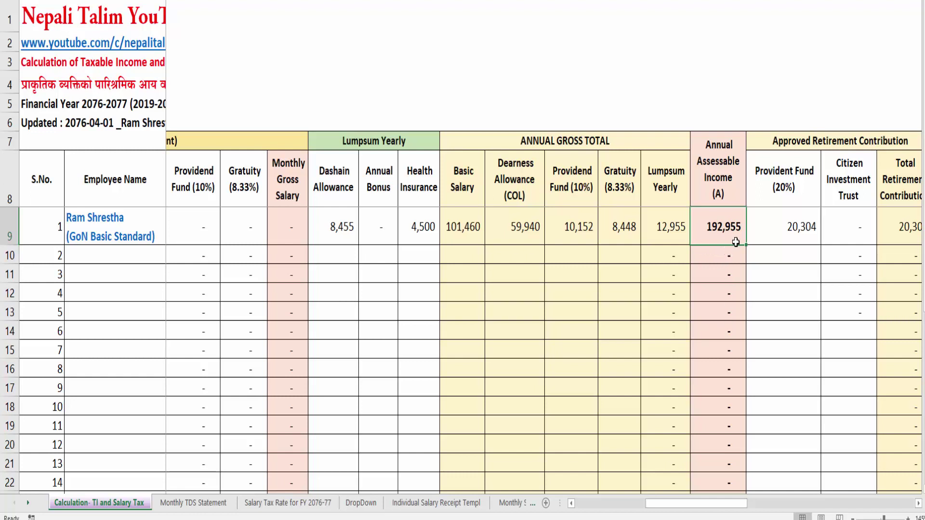
{"action": "left_click", "coordinate": [426, 229]}
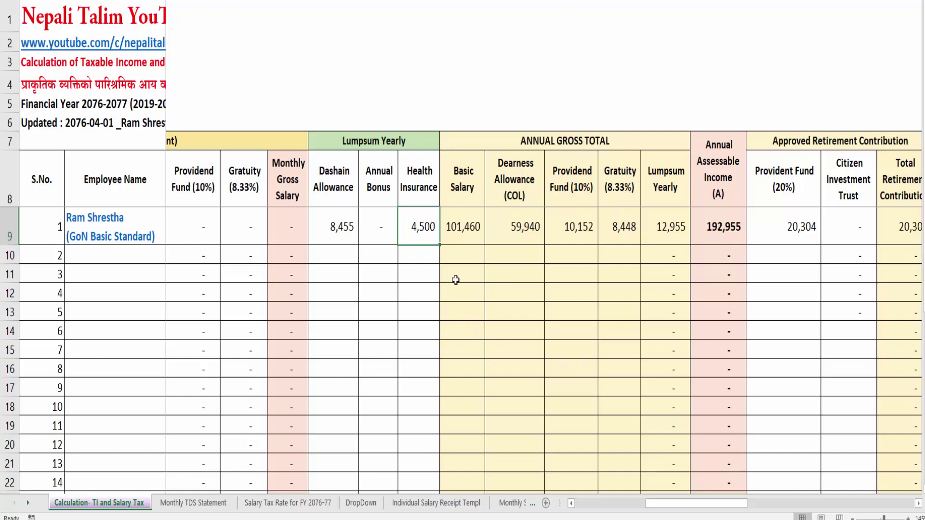
{"action": "key", "text": "Right"}
{"action": "key", "text": "Right"}
{"action": "key", "text": "Right"}
{"action": "key", "text": "Right"}
{"action": "key", "text": "Right"}
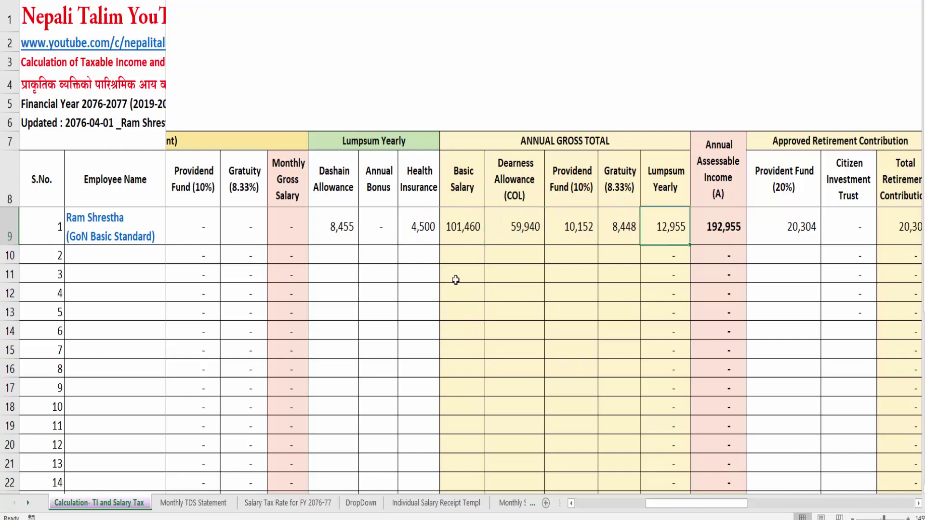
{"action": "key", "text": "Right"}
{"action": "key", "text": "Right"}
{"action": "key", "text": "Right"}
{"action": "key", "text": "Right"}
{"action": "key", "text": "Left"}
{"action": "key", "text": "Left"}
{"action": "key", "text": "Left"}
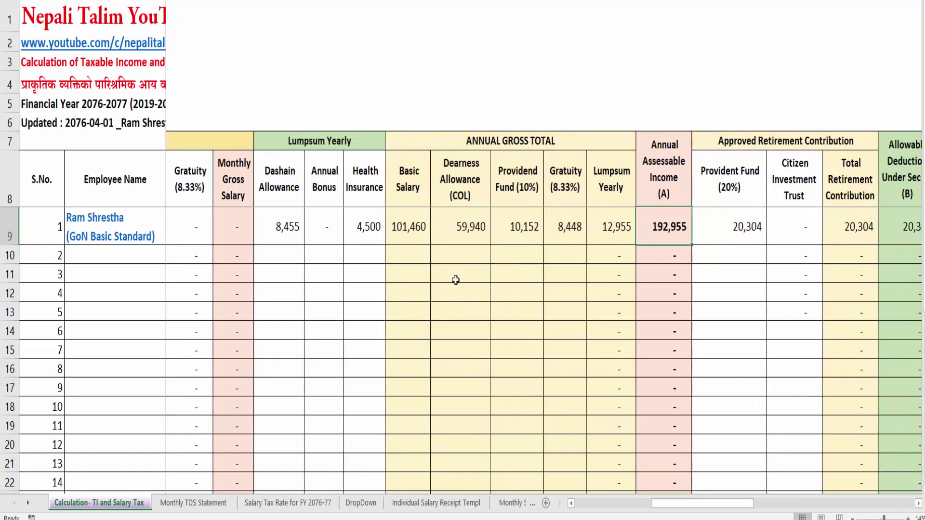
{"action": "key", "text": "Right"}
{"action": "key", "text": "Right"}
{"action": "key", "text": "Right"}
{"action": "key", "text": "Right"}
{"action": "key", "text": "Right"}
{"action": "key", "text": "Right"}
{"action": "key", "text": "Right"}
{"action": "key", "text": "Right"}
{"action": "key", "text": "Left"}
{"action": "key", "text": "Left"}
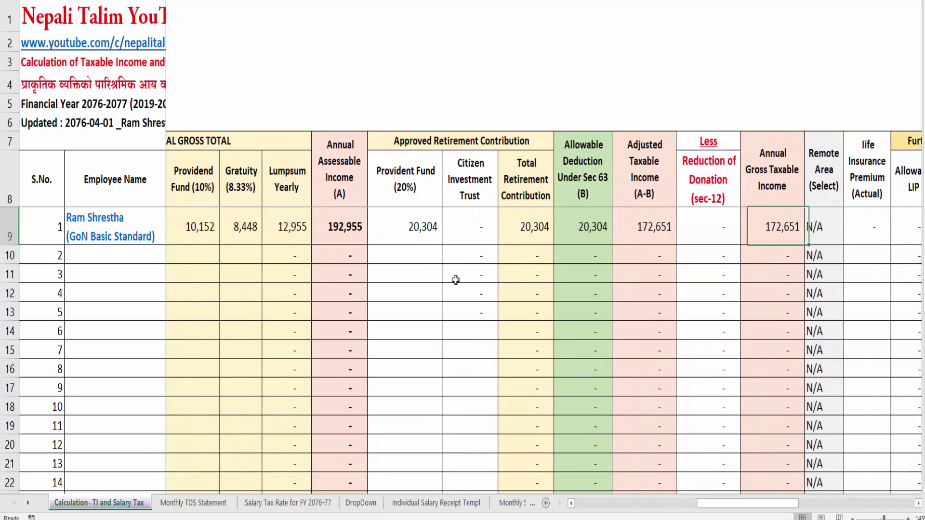
{"action": "key", "text": "Left"}
{"action": "key", "text": "Left"}
{"action": "key", "text": "Left"}
{"action": "key", "text": "Left"}
{"action": "key", "text": "Left"}
{"action": "key", "text": "Left"}
{"action": "key", "text": "Left"}
{"action": "key", "text": "Left"}
{"action": "key", "text": "Left"}
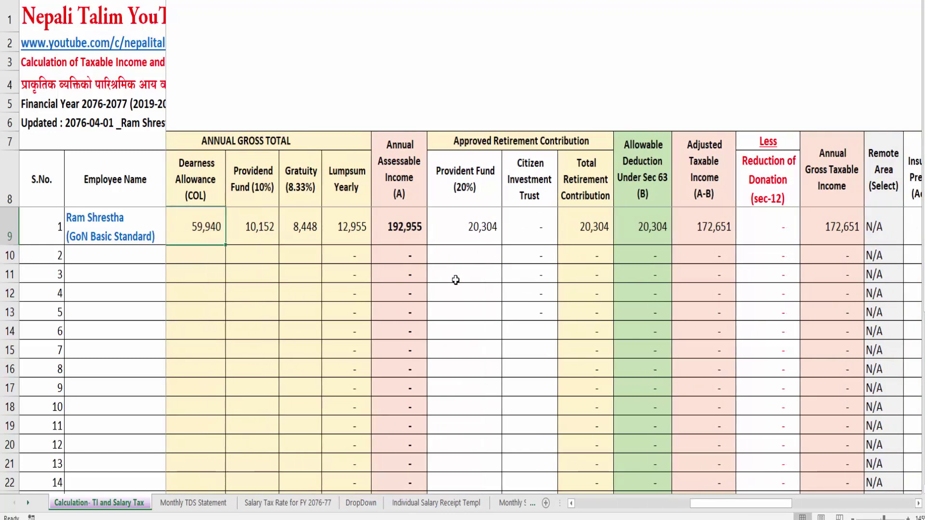
{"action": "key", "text": "Left"}
{"action": "key", "text": "Right"}
{"action": "key", "text": "Right"}
{"action": "key", "text": "Right"}
{"action": "key", "text": "Right"}
{"action": "key", "text": "Right"}
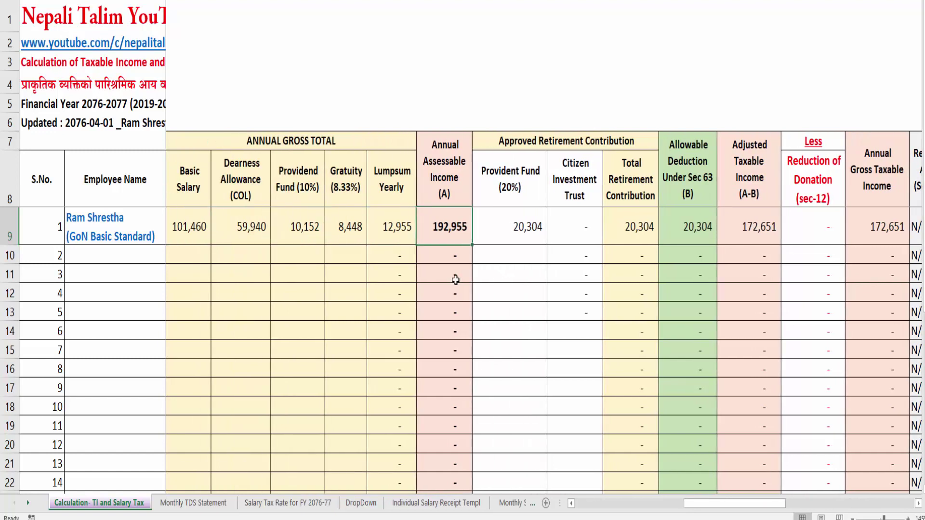
{"action": "key", "text": "Right"}
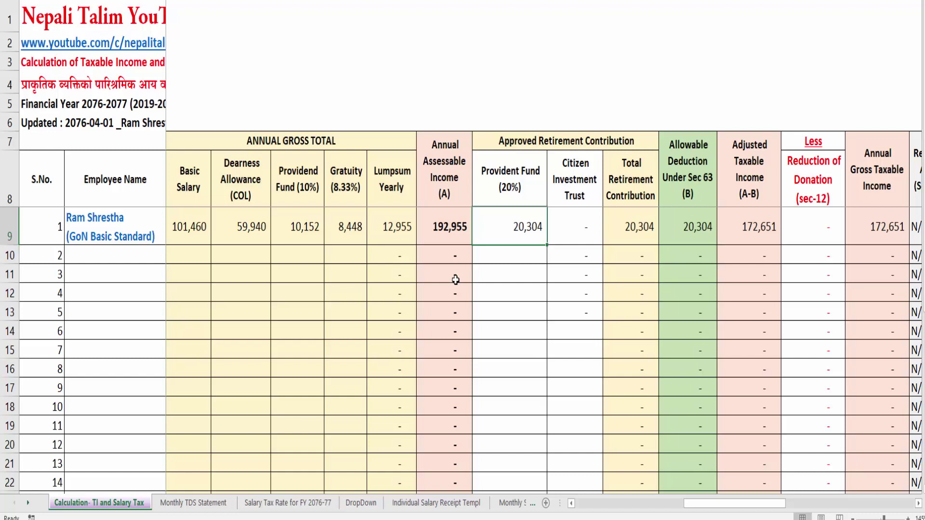
Scroll to the notes below the TOTAL row and select the approved retirement fund note in row 31
{"action": "scroll", "coordinate": [456, 280], "scroll_direction": "down", "scroll_amount": 4}
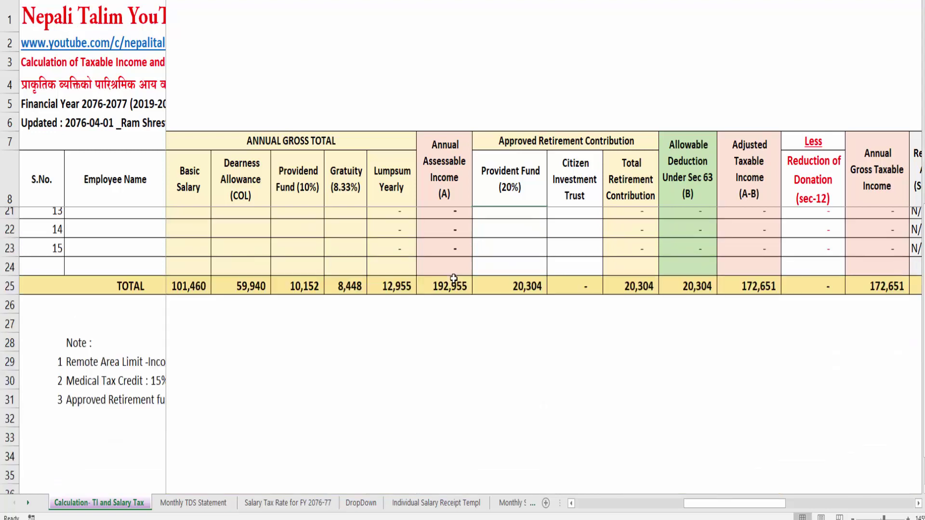
{"action": "scroll", "coordinate": [448, 281], "scroll_direction": "down", "scroll_amount": 6}
{"action": "scroll", "coordinate": [414, 284], "scroll_direction": "up", "scroll_amount": 5}
{"action": "scroll", "coordinate": [241, 327], "scroll_direction": "up", "scroll_amount": 1}
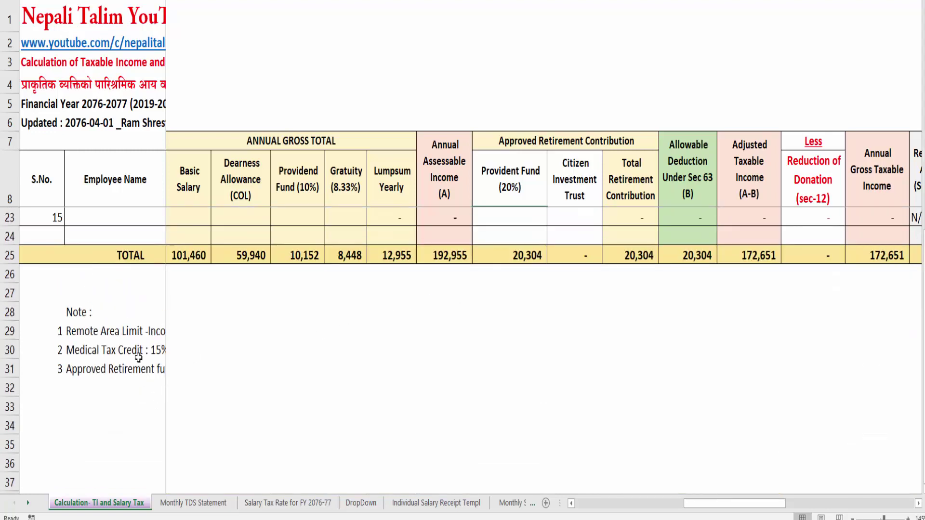
{"action": "left_click", "coordinate": [74, 369]}
{"action": "scroll", "coordinate": [94, 400], "scroll_direction": "left", "scroll_amount": 5}
{"action": "scroll", "coordinate": [94, 401], "scroll_direction": "left", "scroll_amount": 2}
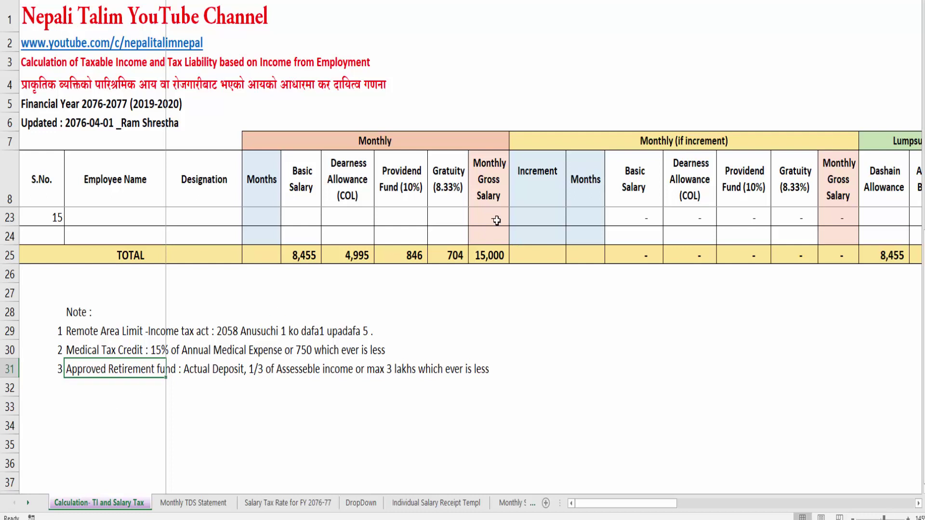
Move along row 9 to the Provident Fund (20%) value of 20,304
{"action": "left_click", "coordinate": [527, 168]}
{"action": "scroll", "coordinate": [527, 169], "scroll_direction": "up", "scroll_amount": 5}
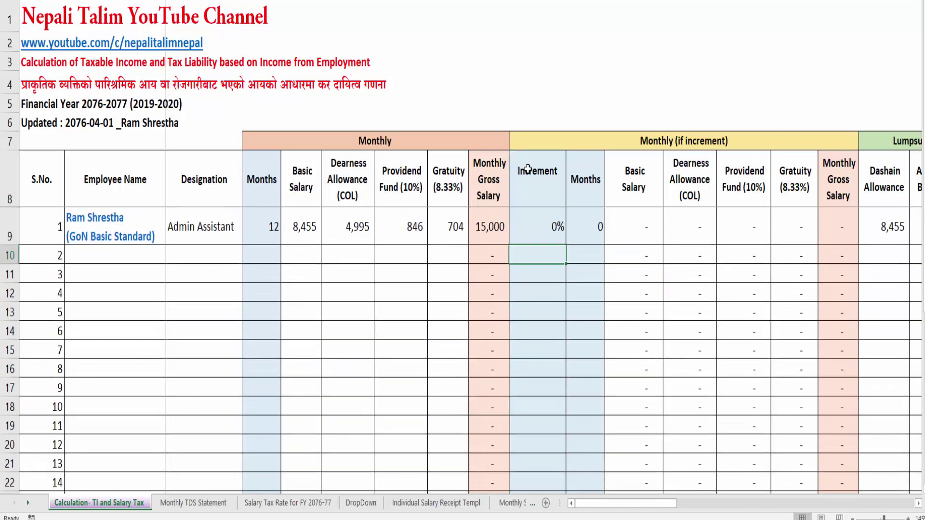
{"action": "key", "text": "Down"}
{"action": "key", "text": "Right"}
{"action": "key", "text": "Right"}
{"action": "key", "text": "Right"}
{"action": "key", "text": "Right"}
{"action": "key", "text": "Right"}
{"action": "key", "text": "Right"}
{"action": "key", "text": "Right"}
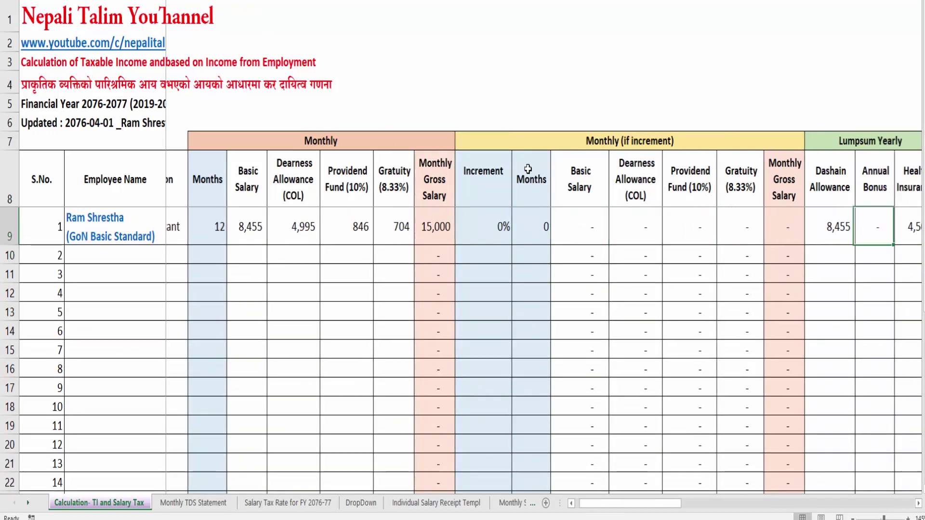
{"action": "key", "text": "Right"}
{"action": "key", "text": "Right"}
{"action": "key", "text": "Right"}
{"action": "key", "text": "Right"}
{"action": "key", "text": "Right"}
{"action": "key", "text": "Right"}
{"action": "key", "text": "Right"}
{"action": "key", "text": "Right"}
{"action": "key", "text": "Right"}
{"action": "key", "text": "Right"}
{"action": "key", "text": "Right"}
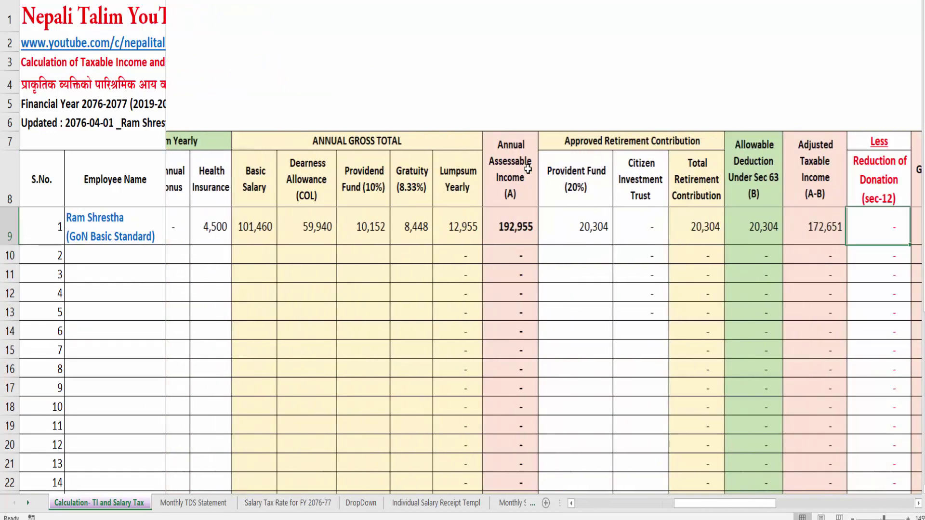
{"action": "key", "text": "Right"}
{"action": "key", "text": "Right"}
{"action": "left_click", "coordinate": [468, 224]}
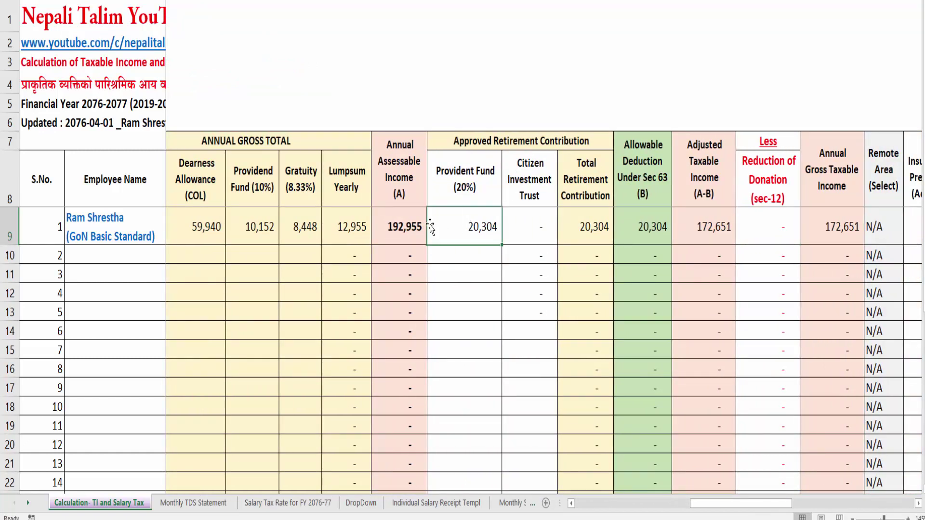
{"action": "left_click", "coordinate": [571, 503]}
{"action": "left_click", "coordinate": [570, 503]}
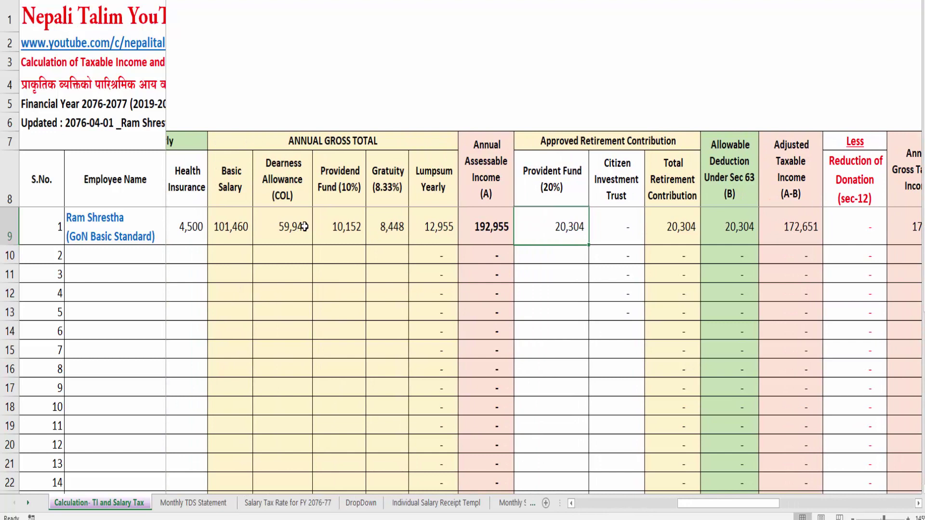
Compare the 10,152 Providend Fund (10%) value with the Provident Fund (20%) column
{"action": "left_click", "coordinate": [325, 200]}
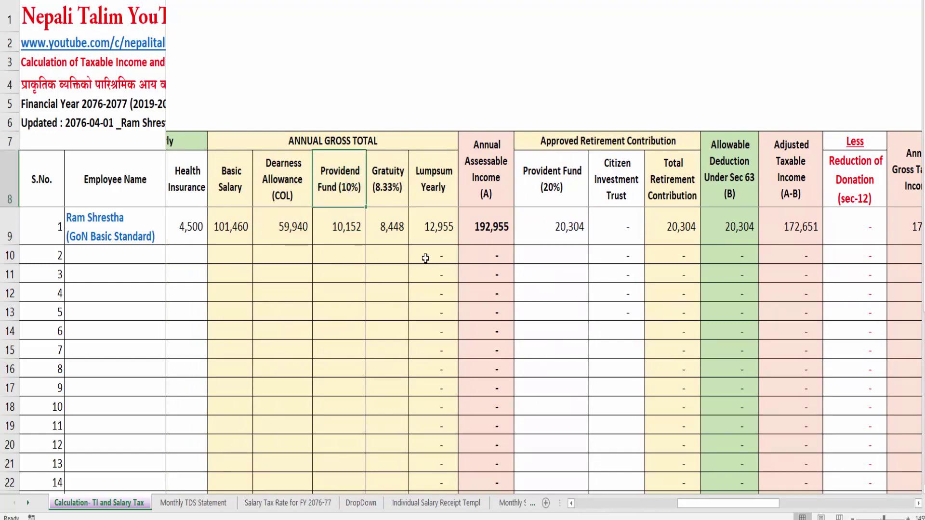
{"action": "key", "text": "Down"}
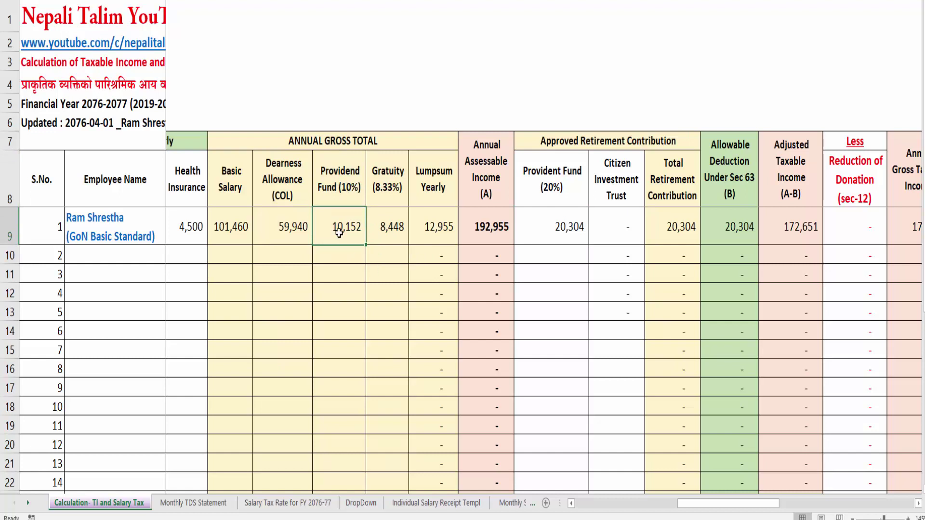
{"action": "key", "text": "Right"}
{"action": "key", "text": "Right"}
{"action": "key", "text": "Right"}
{"action": "key", "text": "Right"}
{"action": "key", "text": "Right"}
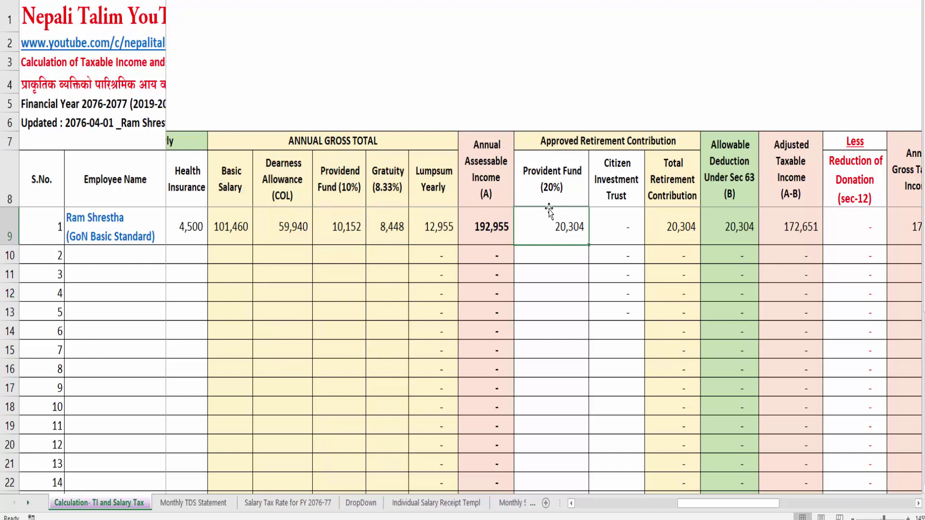
{"action": "key", "text": "Up"}
{"action": "key", "text": "Down"}
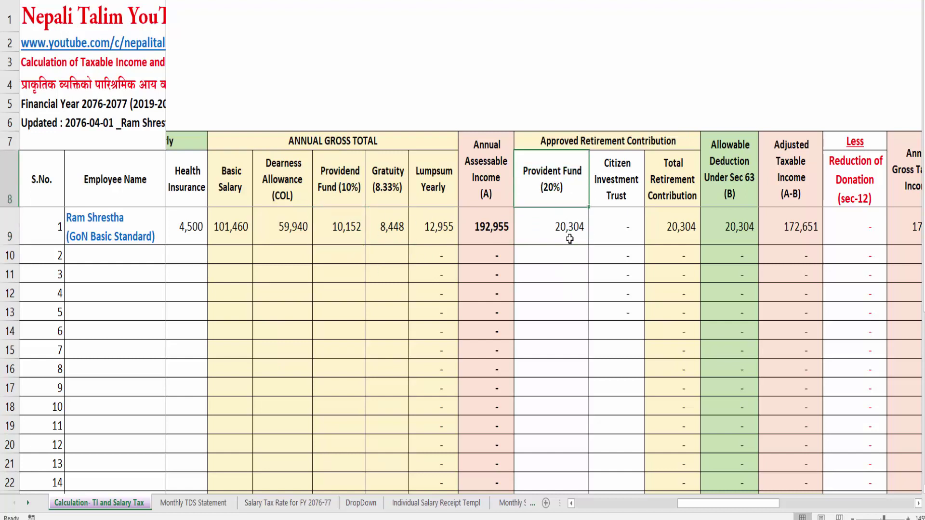
{"action": "key", "text": "Up"}
Rewrite Provident Fund (20%) as =V9*2 and verify the formula gives 20,304
{"action": "left_click", "coordinate": [566, 233]}
{"action": "type", "text": "="}
{"action": "key", "text": "Left"}
{"action": "key", "text": "Left"}
{"action": "key", "text": "Left"}
{"action": "type", "text": "*2"}
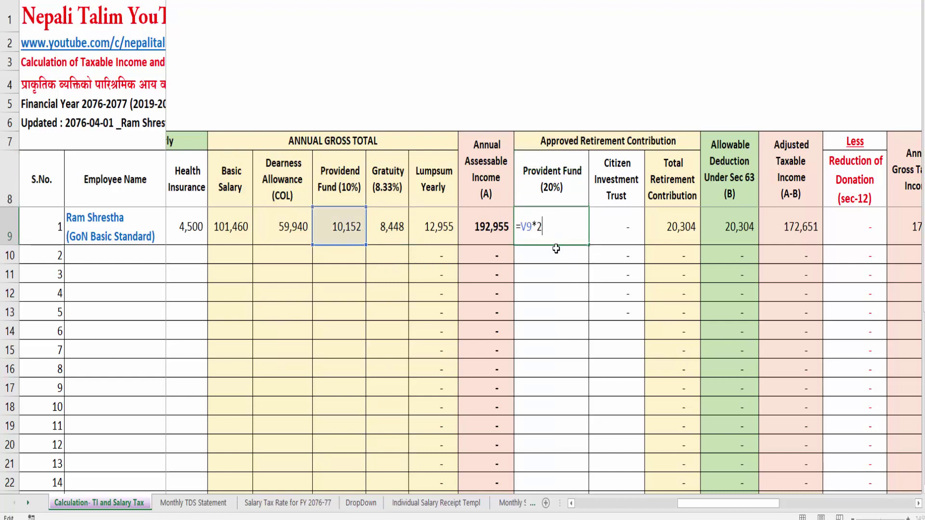
{"action": "key", "text": "ctrl+Return"}
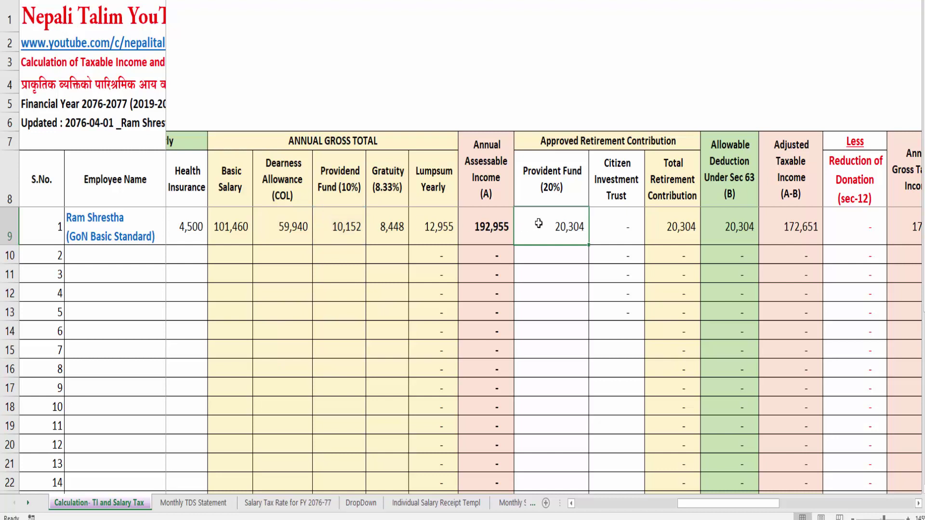
{"action": "double_click", "coordinate": [550, 240]}
{"action": "key", "text": "Escape"}
Enter a test value of =12*50 in the Citizen Investment Trust cell
{"action": "key", "text": "Right"}
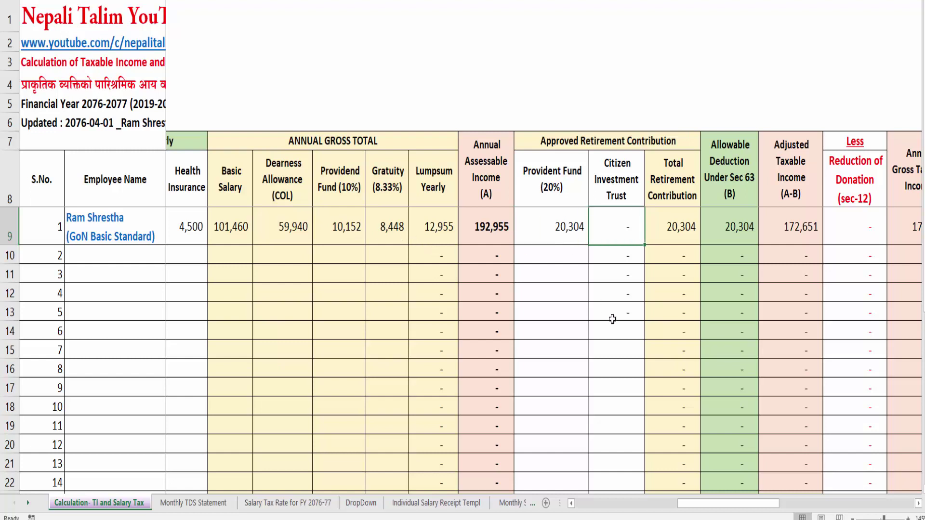
{"action": "key", "text": "Left"}
{"action": "key", "text": "Left"}
{"action": "key", "text": "Right"}
{"action": "key", "text": "Right"}
{"action": "key", "text": "Right"}
{"action": "key", "text": "Right"}
{"action": "key", "text": "Left"}
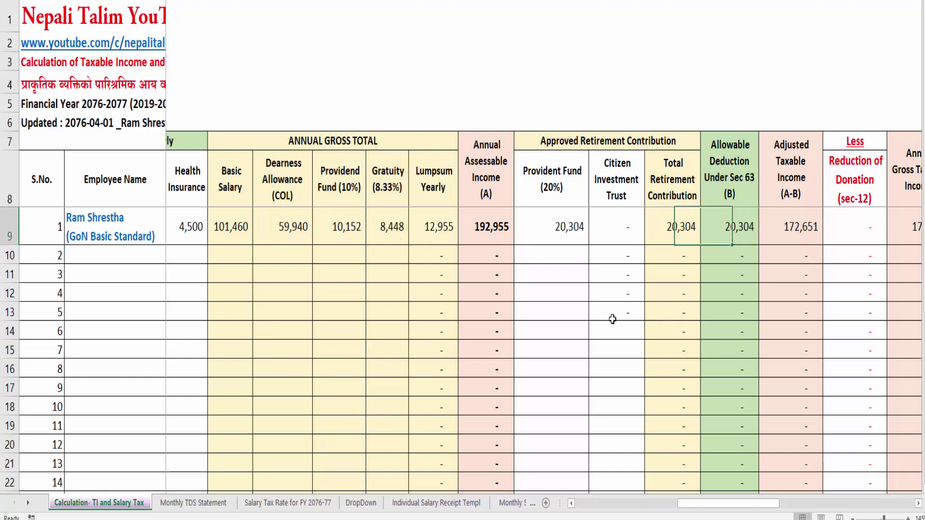
{"action": "key", "text": "Left"}
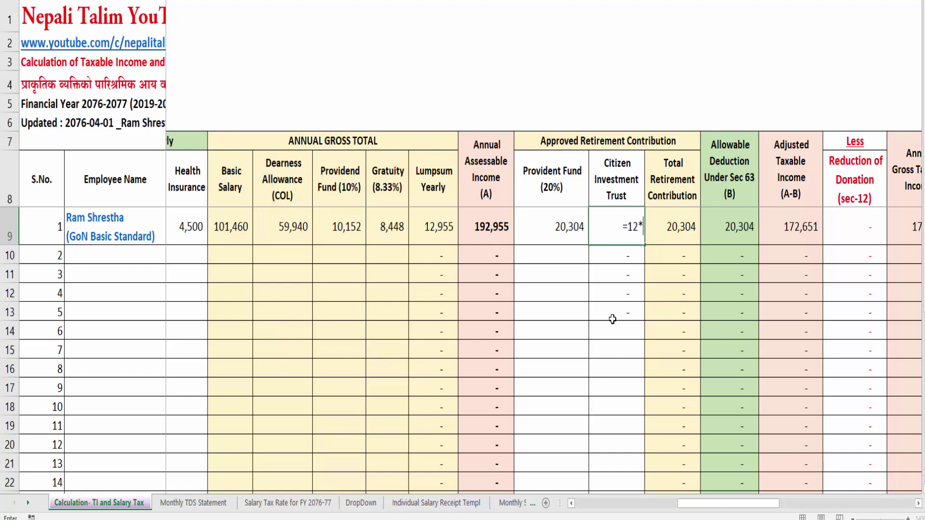
{"action": "type", "text": "=12*50"}
{"action": "key", "text": "Escape"}
{"action": "key", "text": "ctrl+Return"}
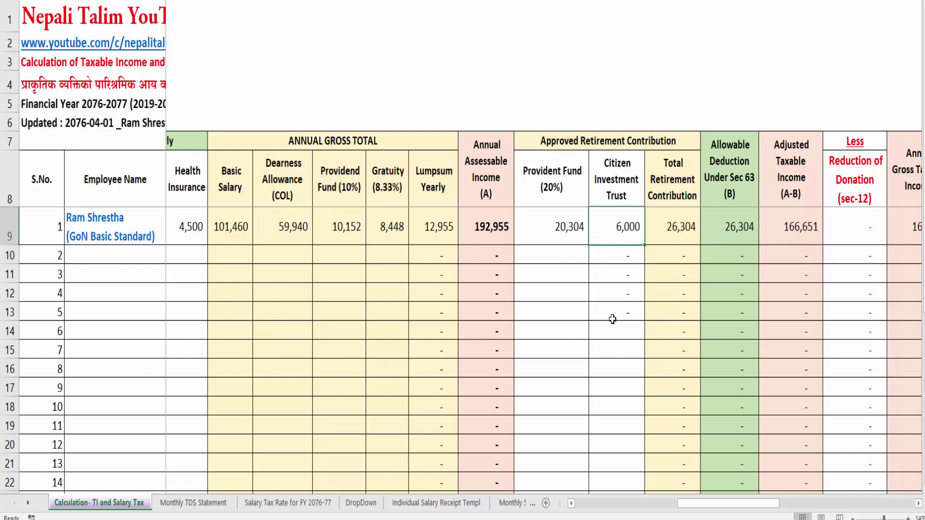
Check the Total Retirement Contribution formula and reset Citizen Investment Trust to 0
{"action": "key", "text": "Right"}
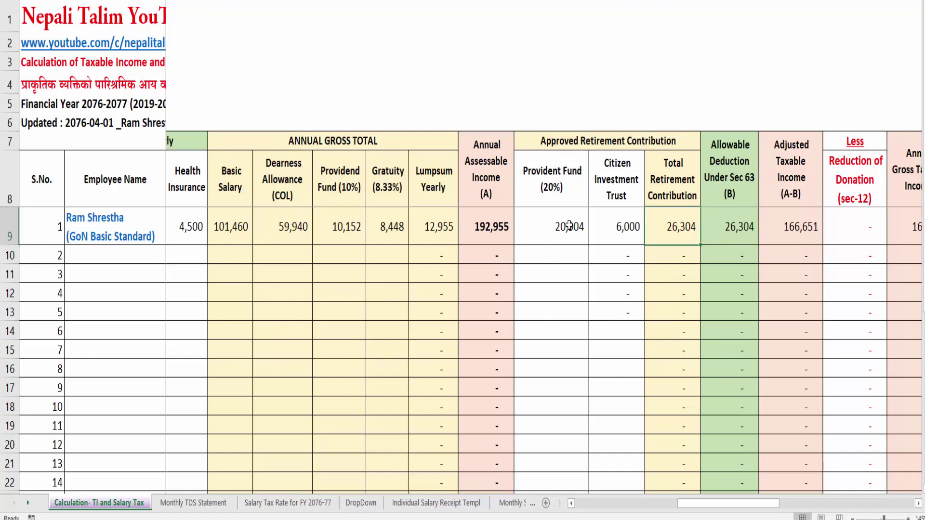
{"action": "left_click_drag", "start_coordinate": [568, 226], "coordinate": [661, 226]}
{"action": "left_click", "coordinate": [661, 226]}
{"action": "key", "text": "F2"}
{"action": "key", "text": "Escape"}
{"action": "left_click", "coordinate": [624, 227]}
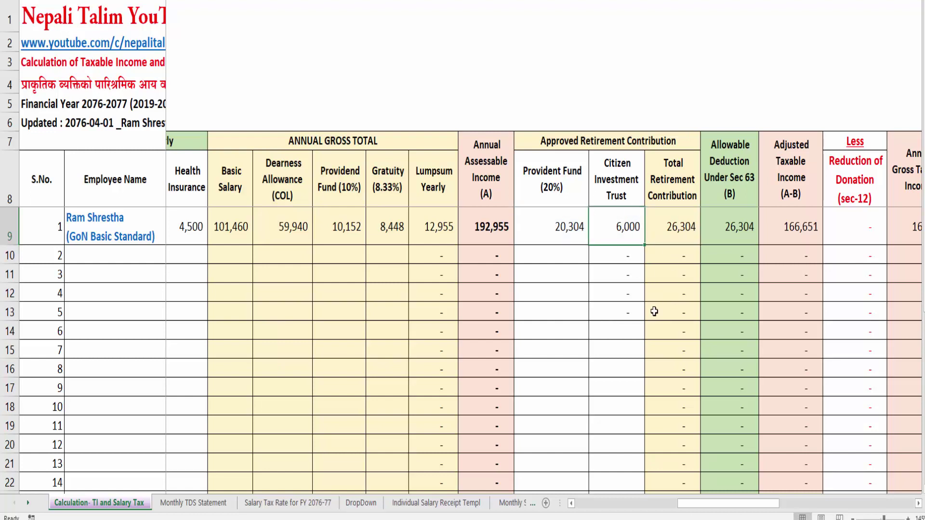
{"action": "type", "text": "0"}
{"action": "key", "text": "Return"}
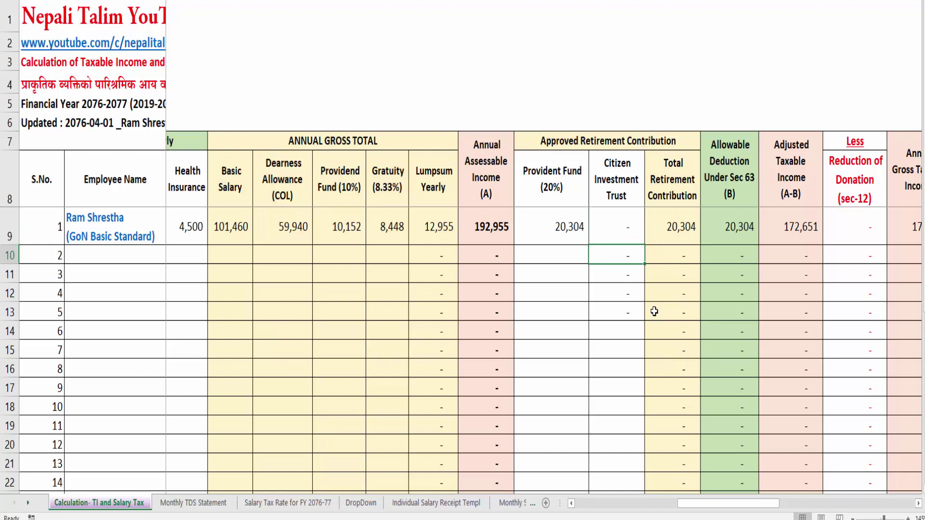
Enter =Y9/3 in row 6 above the retirement columns, giving 64,318
{"action": "key", "text": "Up"}
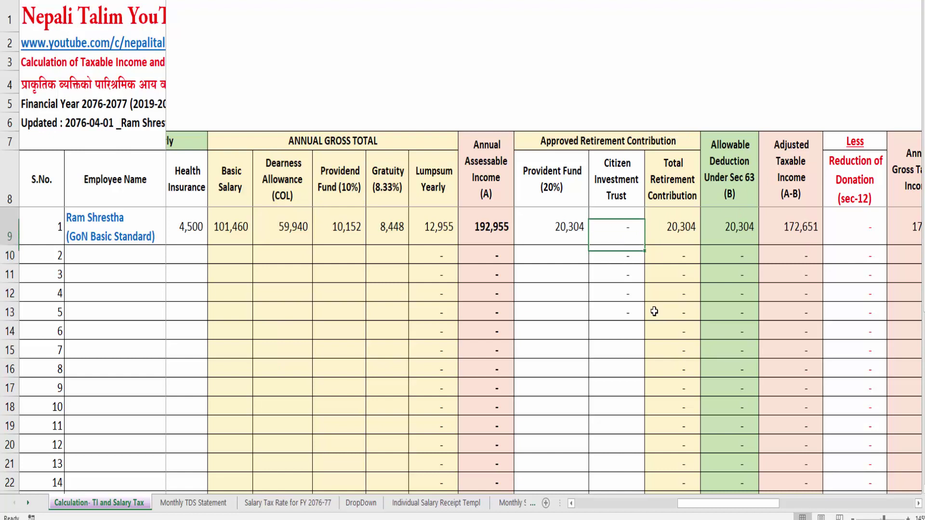
{"action": "key", "text": "Right"}
{"action": "key", "text": "Right"}
{"action": "key", "text": "Right"}
{"action": "key", "text": "Right"}
{"action": "key", "text": "Right"}
{"action": "key", "text": "Right"}
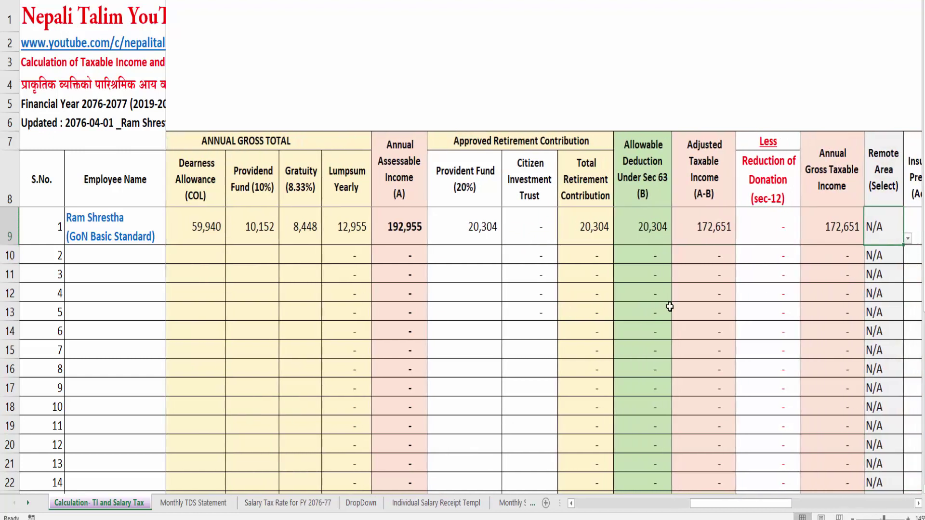
{"action": "key", "text": "Left"}
{"action": "key", "text": "Left"}
{"action": "key", "text": "Left"}
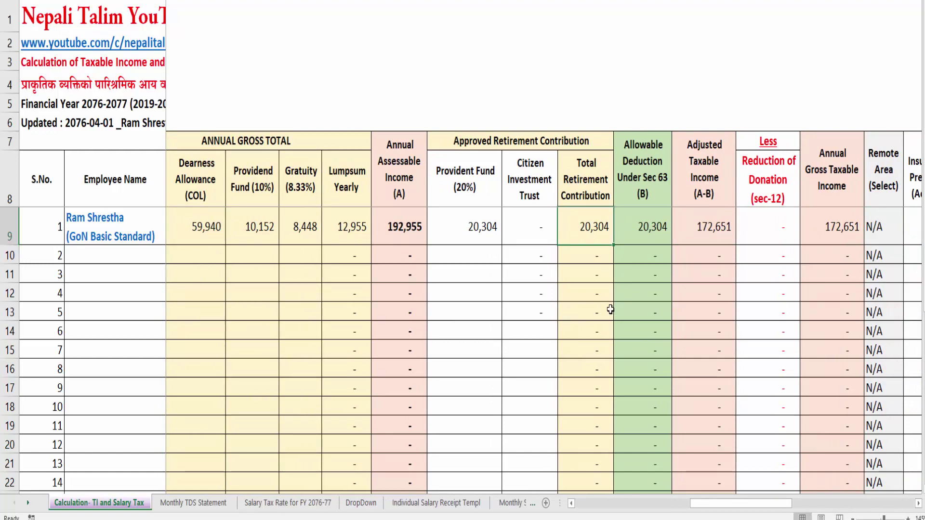
{"action": "left_click", "coordinate": [641, 236]}
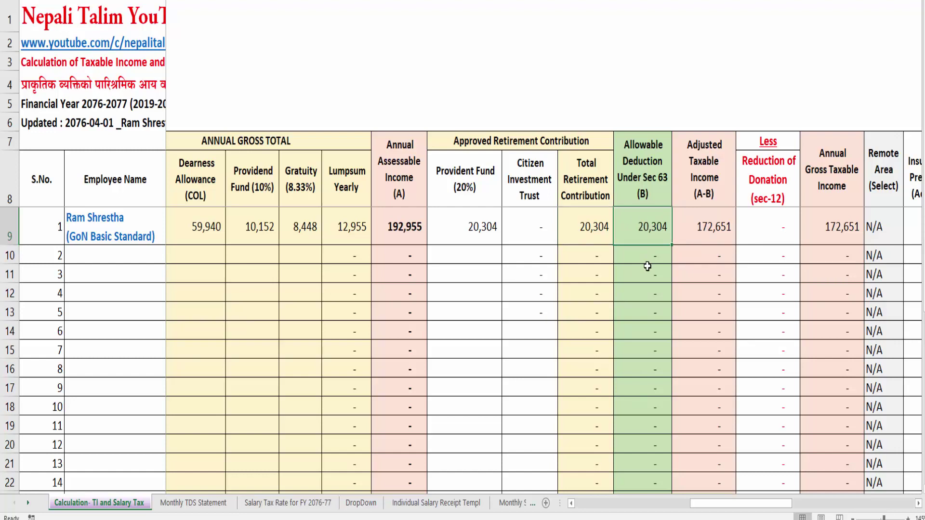
{"action": "left_click", "coordinate": [565, 125]}
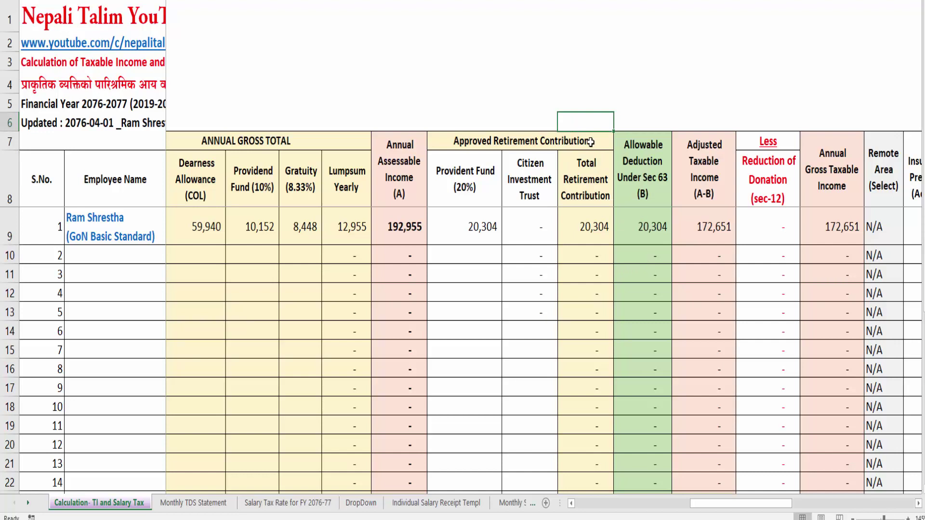
{"action": "type", "text": "="}
{"action": "left_click", "coordinate": [397, 226]}
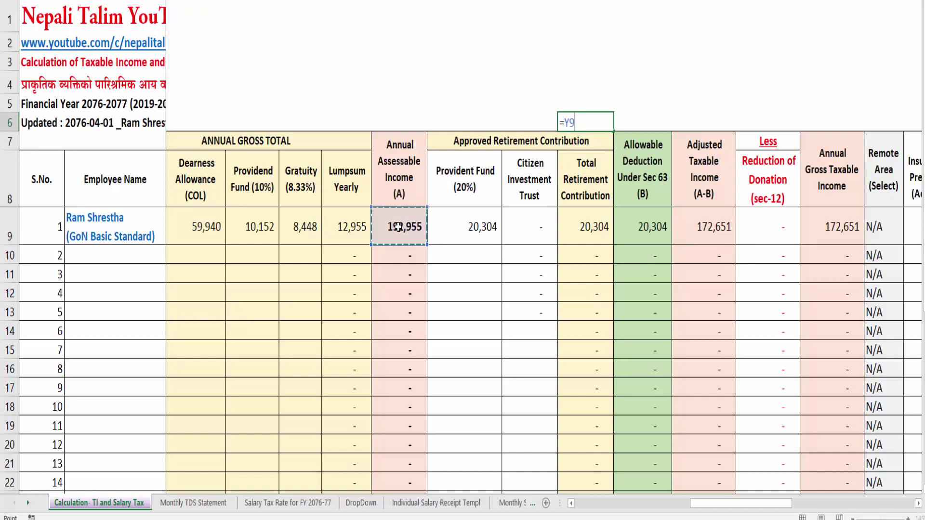
{"action": "type", "text": "/3"}
{"action": "key", "text": "Return"}
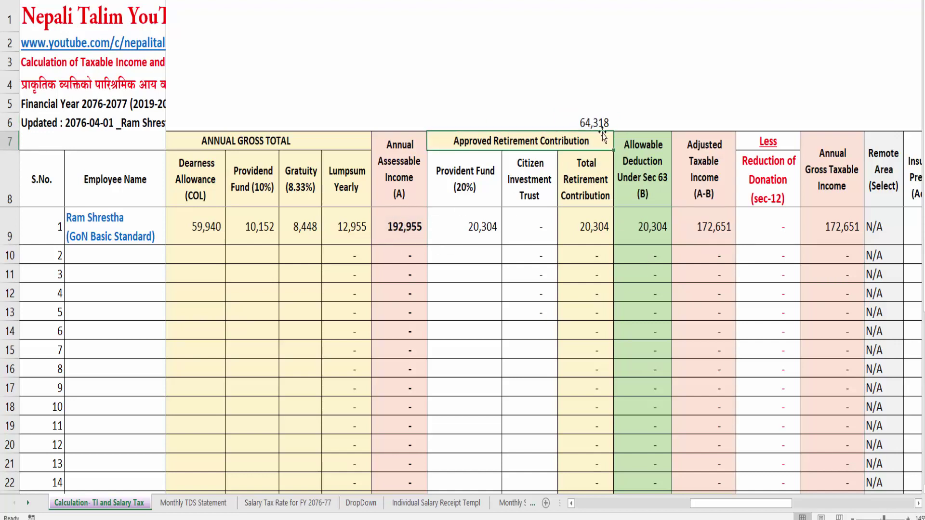
{"action": "key", "text": "Up"}
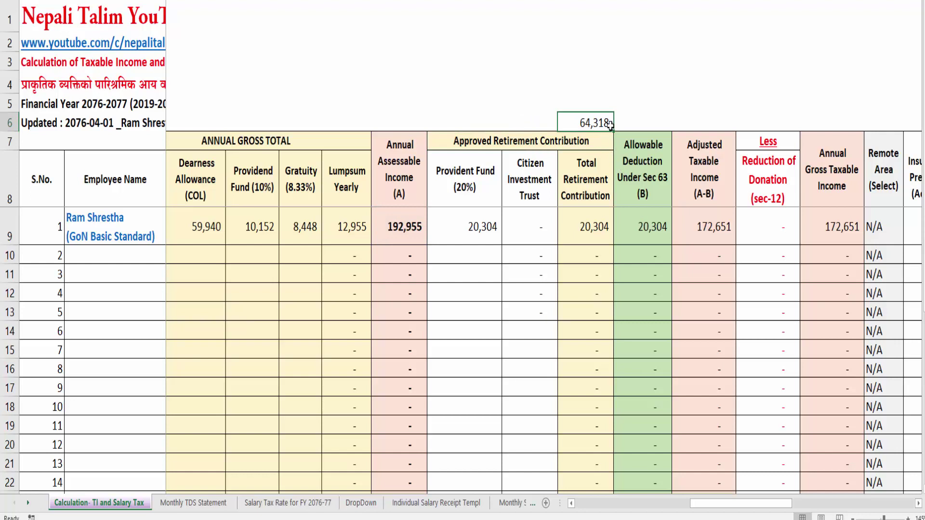
{"action": "key", "text": "Up"}
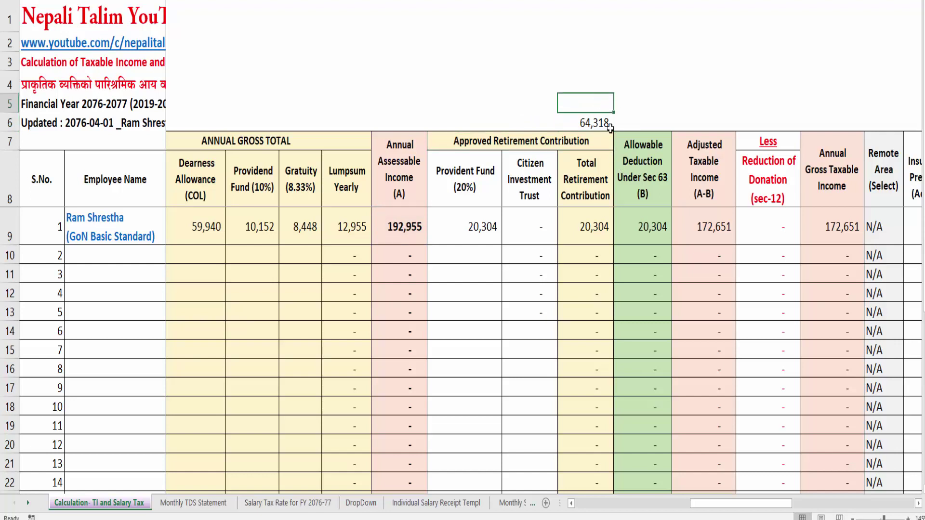
Enter the 3,000,000 limit in row 5, then clear the two helper figures above the table
{"action": "type", "text": "3,000,000"}
{"action": "key", "text": "Return"}
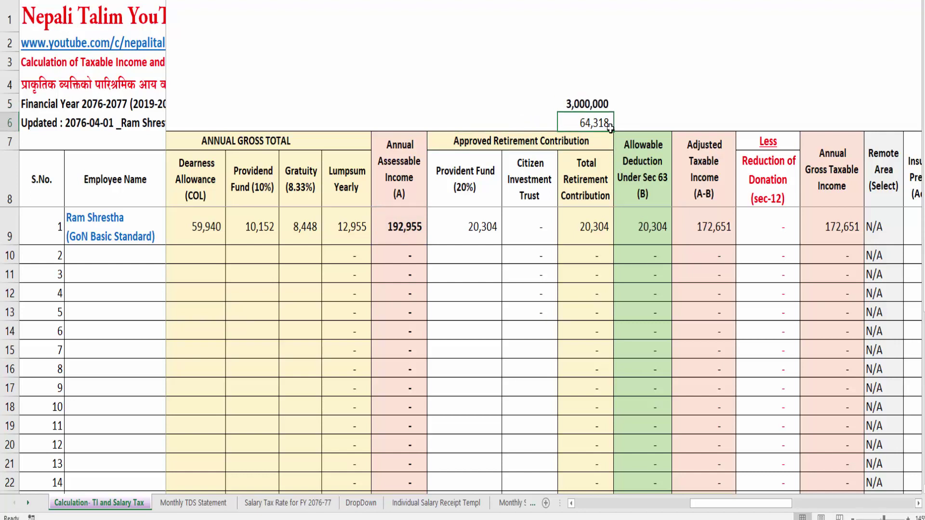
{"action": "left_click", "coordinate": [581, 233]}
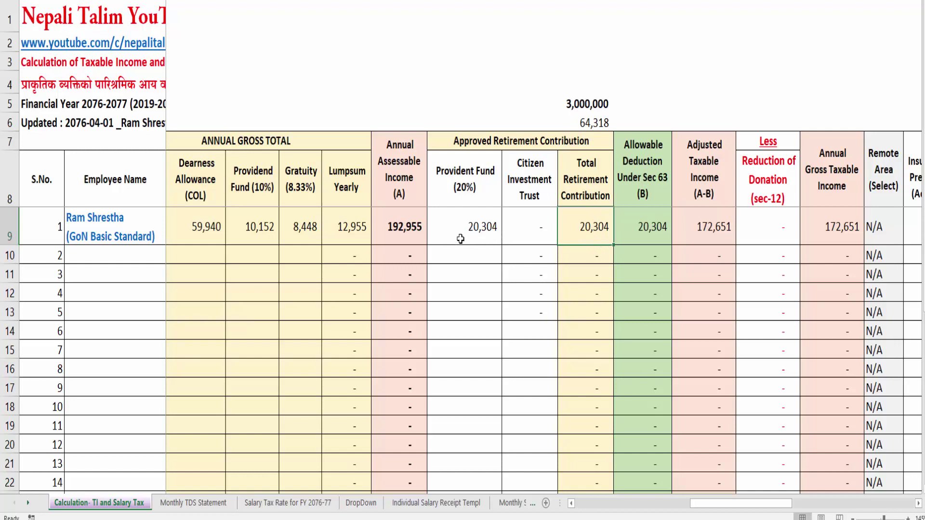
{"action": "left_click", "coordinate": [588, 102]}
{"action": "left_click", "coordinate": [592, 226]}
{"action": "left_click_drag", "start_coordinate": [597, 104], "coordinate": [597, 123]}
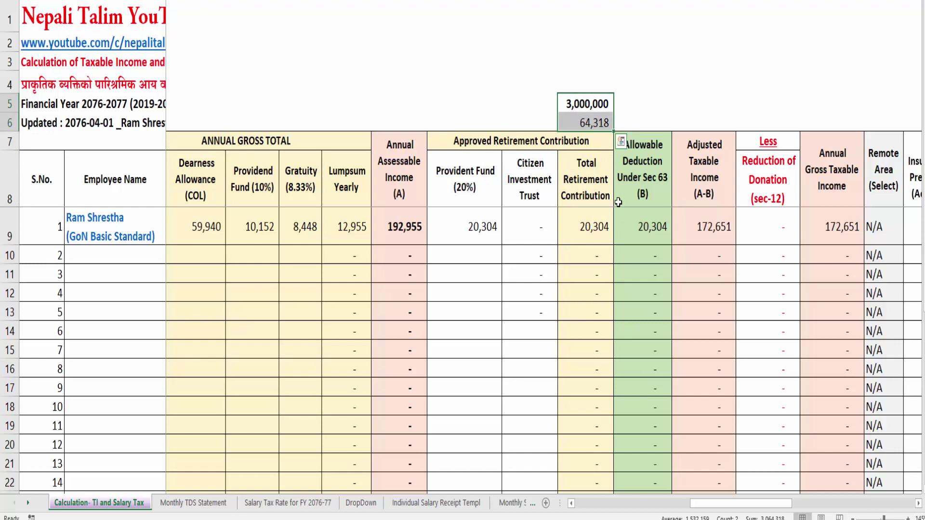
{"action": "key", "text": "ctrl+z"}
Inspect row 9's Allowable Deduction IF formula without changing it, keeping 20,304
{"action": "key", "text": "Right"}
{"action": "key", "text": "Right"}
{"action": "key", "text": "Right"}
{"action": "key", "text": "Right"}
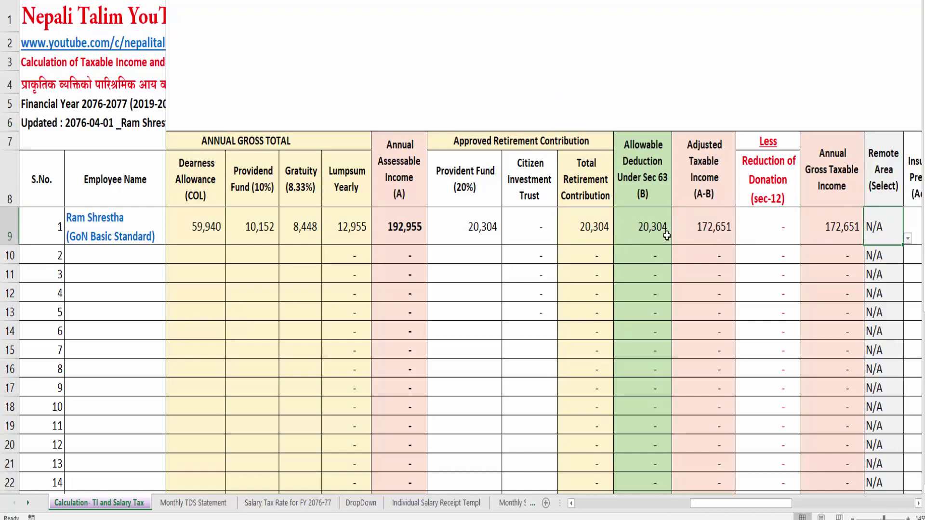
{"action": "key", "text": "Left"}
{"action": "key", "text": "Left"}
{"action": "key", "text": "Left"}
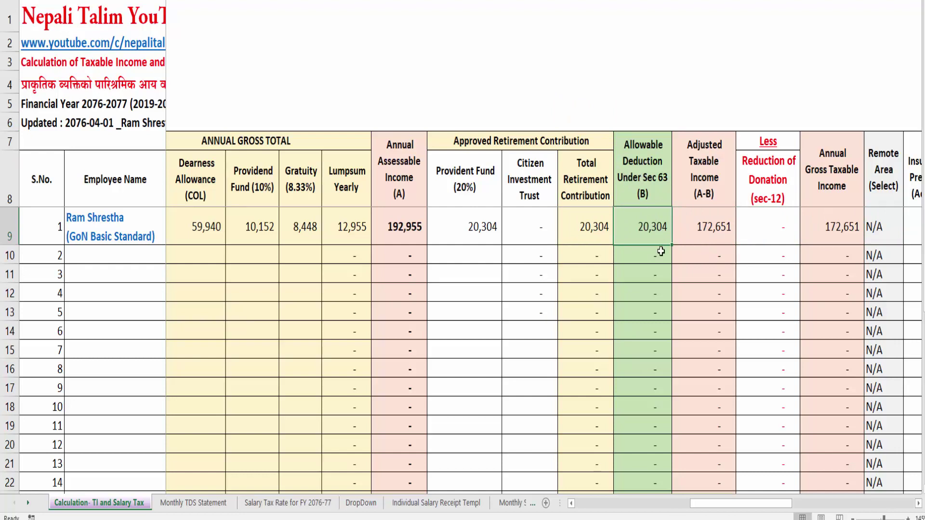
{"action": "mouse_move", "coordinate": [665, 244]}
{"action": "left_mouse_down"}
{"action": "mouse_move", "coordinate": [651, 234]}
{"action": "mouse_move", "coordinate": [643, 250]}
{"action": "left_mouse_up"}
{"action": "double_click", "coordinate": [644, 230]}
{"action": "key", "text": "Escape"}
{"action": "left_click", "coordinate": [592, 230]}
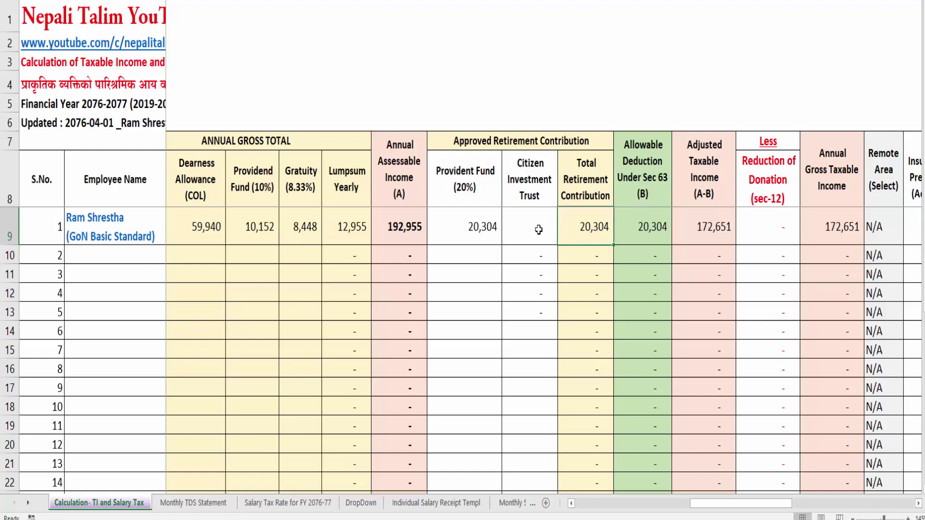
{"action": "left_click", "coordinate": [527, 225]}
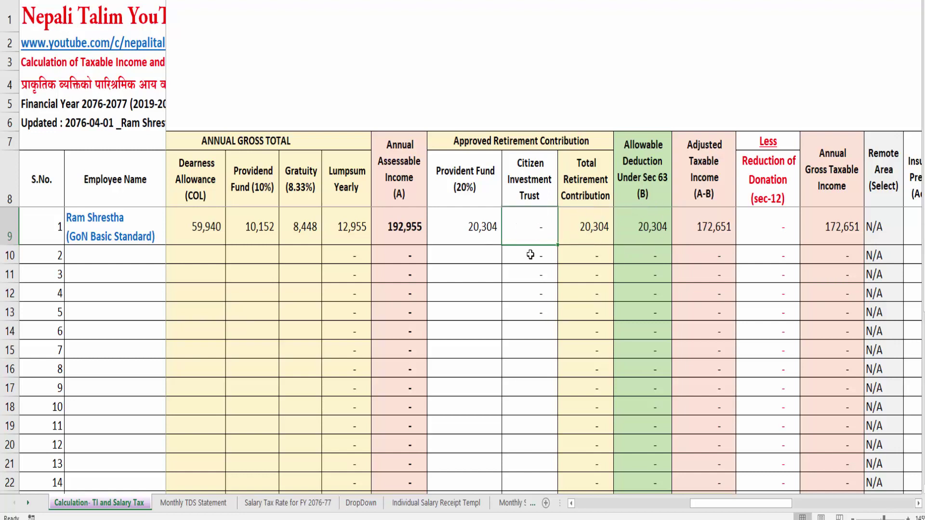
{"action": "type", "text": "500,000"}
{"action": "key", "text": "Return"}
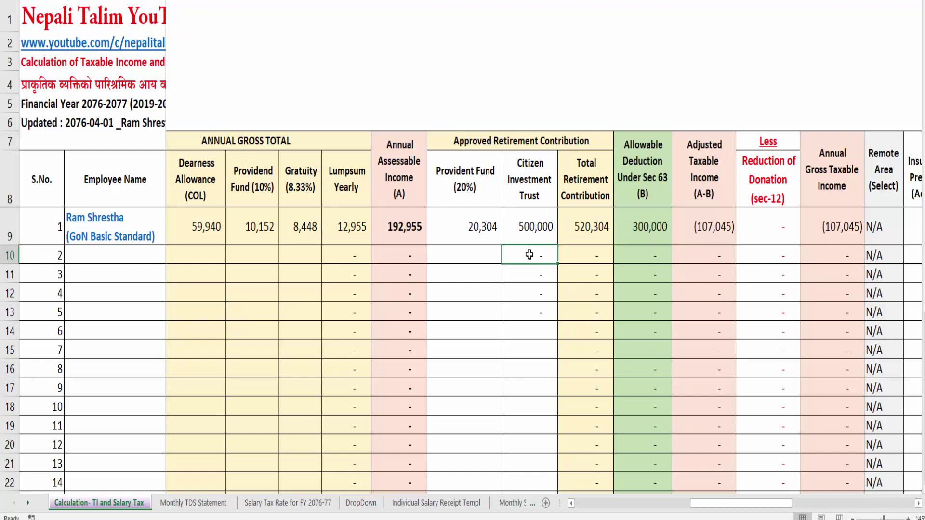
{"action": "left_click", "coordinate": [644, 232]}
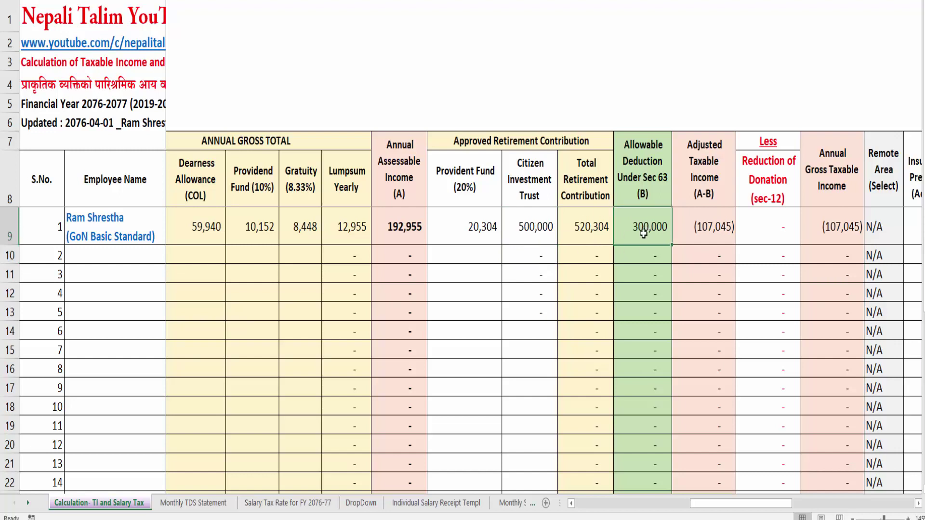
{"action": "left_click", "coordinate": [544, 227]}
{"action": "key", "text": "Delete"}
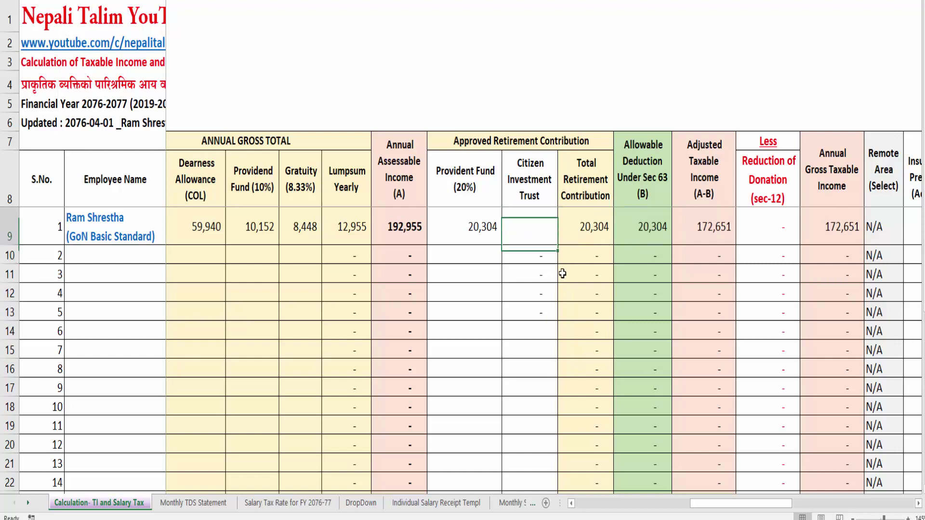
{"action": "type", "text": "0"}
{"action": "key", "text": "Return"}
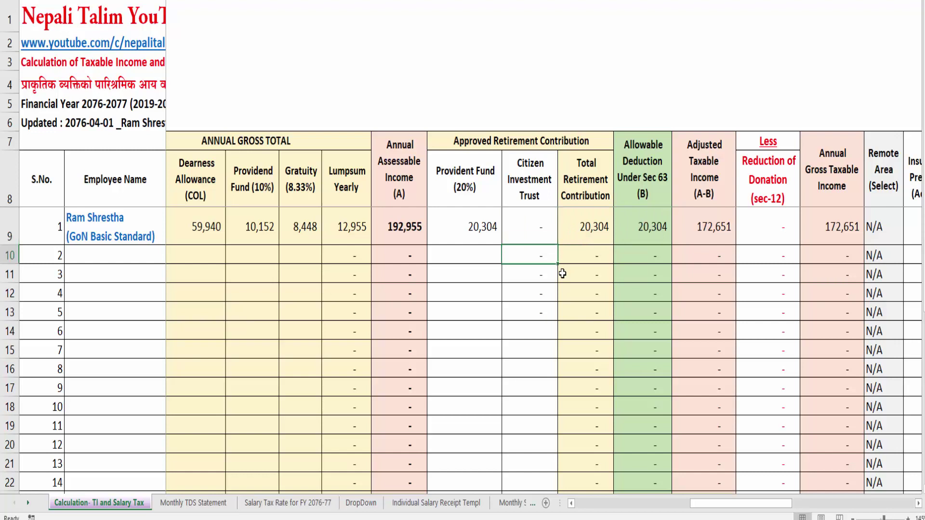
{"action": "key", "text": "Up"}
{"action": "key", "text": "Right"}
{"action": "key", "text": "Right"}
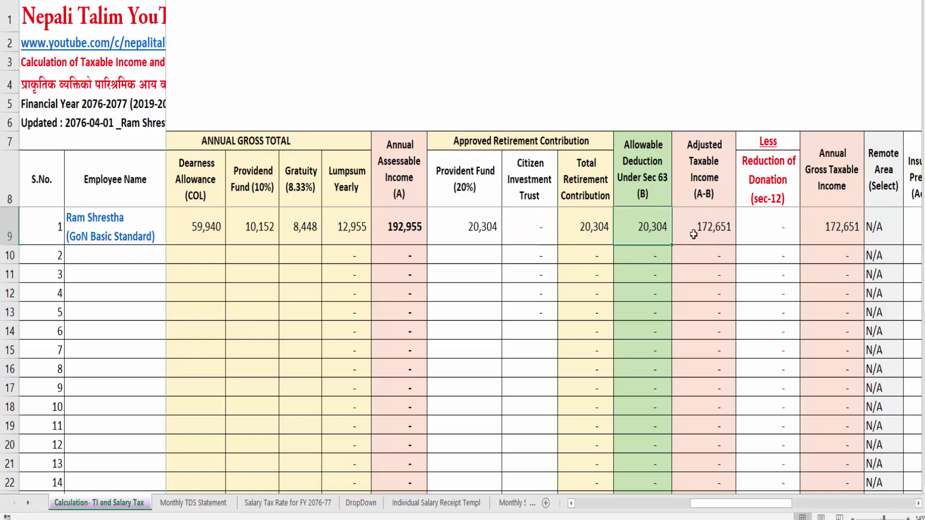
{"action": "left_click", "coordinate": [706, 229]}
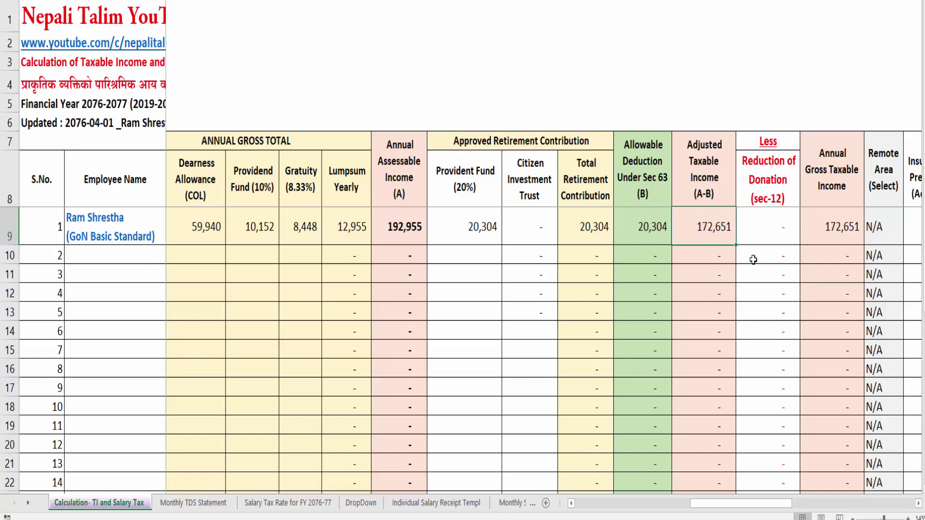
{"action": "key", "text": "Left"}
{"action": "left_click", "coordinate": [413, 233]}
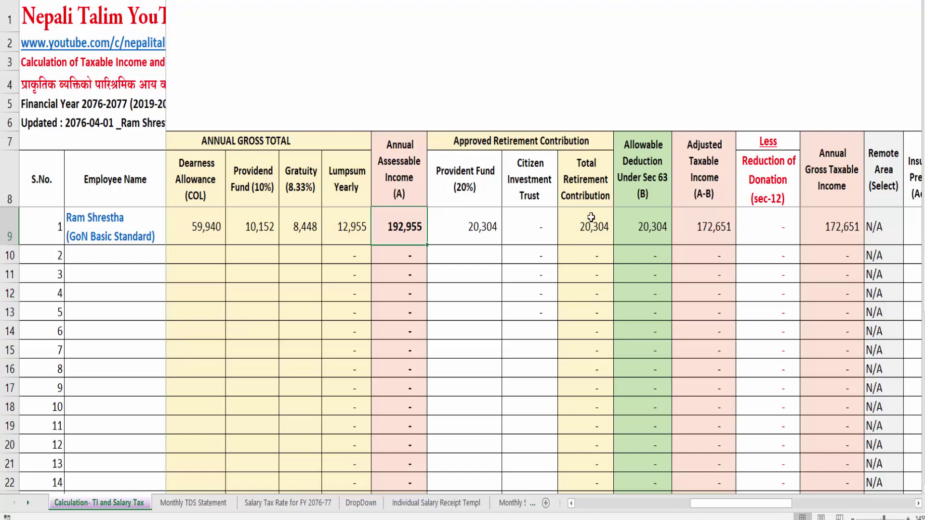
Check row 9's Allowable Deduction, adjusted taxable income, donation and total reduction formulas
{"action": "left_click", "coordinate": [647, 189]}
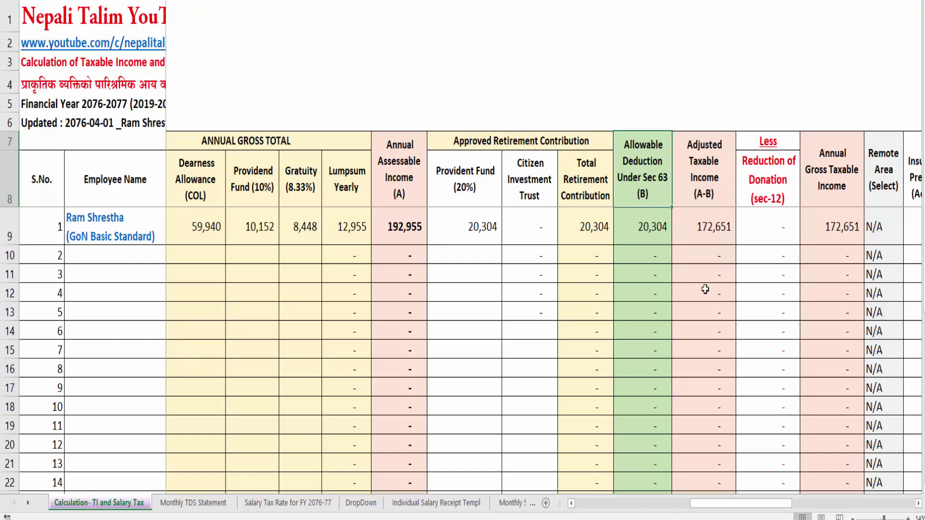
{"action": "key", "text": "Down"}
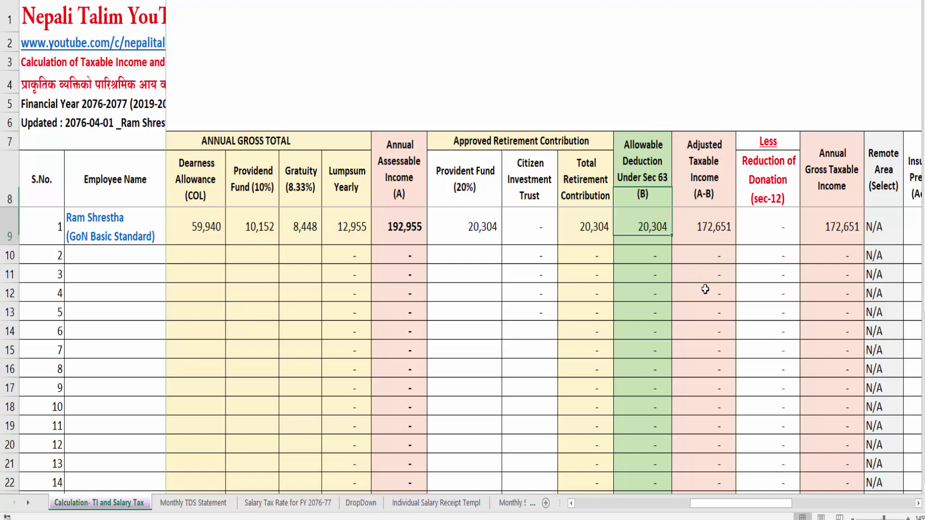
{"action": "key", "text": "Right"}
{"action": "key", "text": "Right"}
{"action": "key", "text": "Left"}
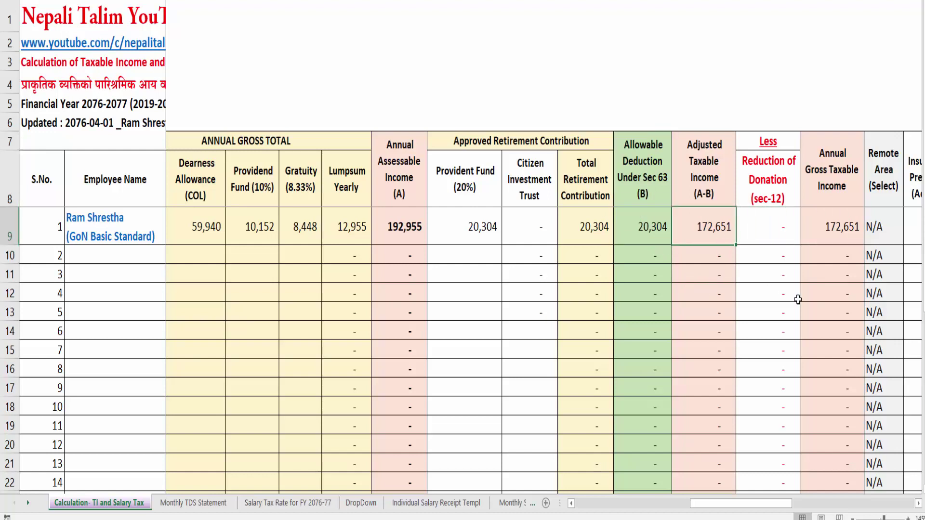
{"action": "key", "text": "Right"}
{"action": "key", "text": "Right"}
{"action": "key", "text": "Right"}
{"action": "key", "text": "Right"}
{"action": "key", "text": "Right"}
{"action": "key", "text": "Right"}
{"action": "key", "text": "Right"}
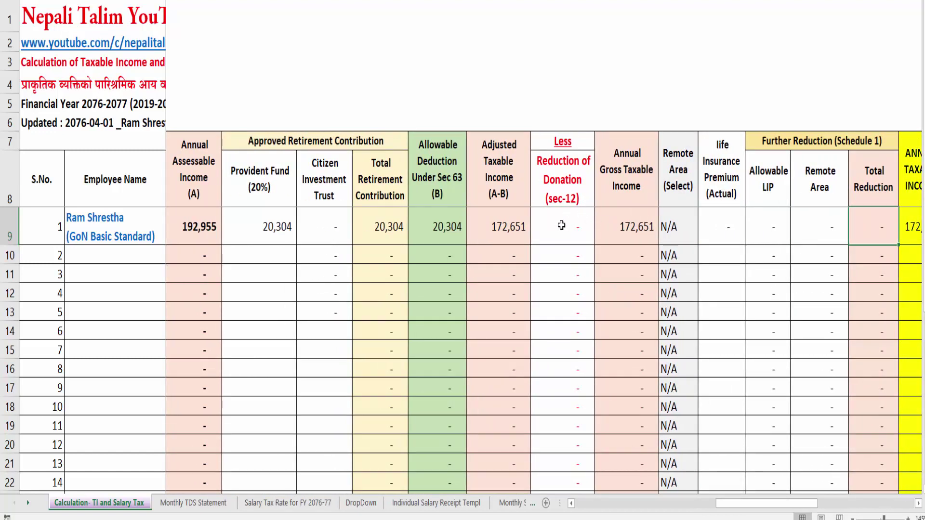
{"action": "key", "text": "Left"}
{"action": "key", "text": "Left"}
{"action": "key", "text": "Left"}
{"action": "key", "text": "Left"}
{"action": "key", "text": "Left"}
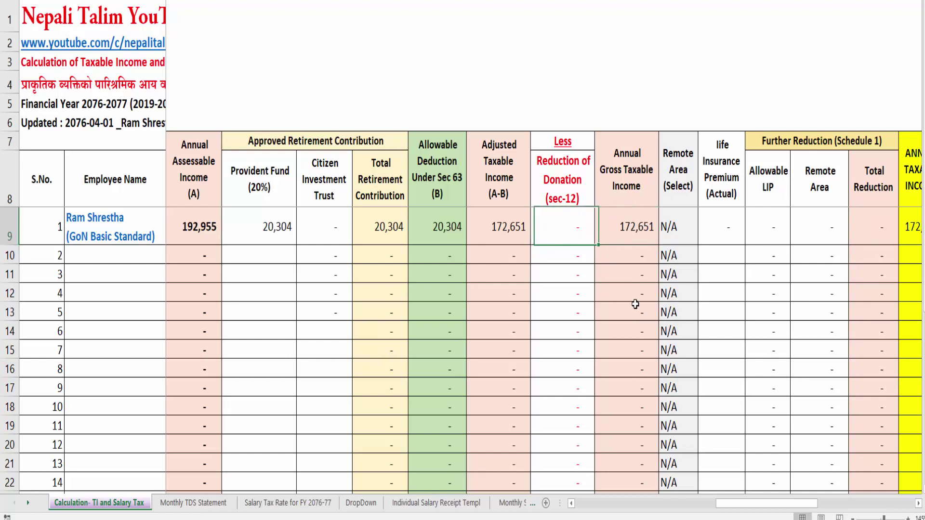
Check row 9's annual taxable income of 172,651, continuing toward the tax status and social security columns
{"action": "key", "text": "Return"}
{"action": "key", "text": "Up"}
{"action": "key", "text": "Right"}
{"action": "key", "text": "Right"}
{"action": "key", "text": "Left"}
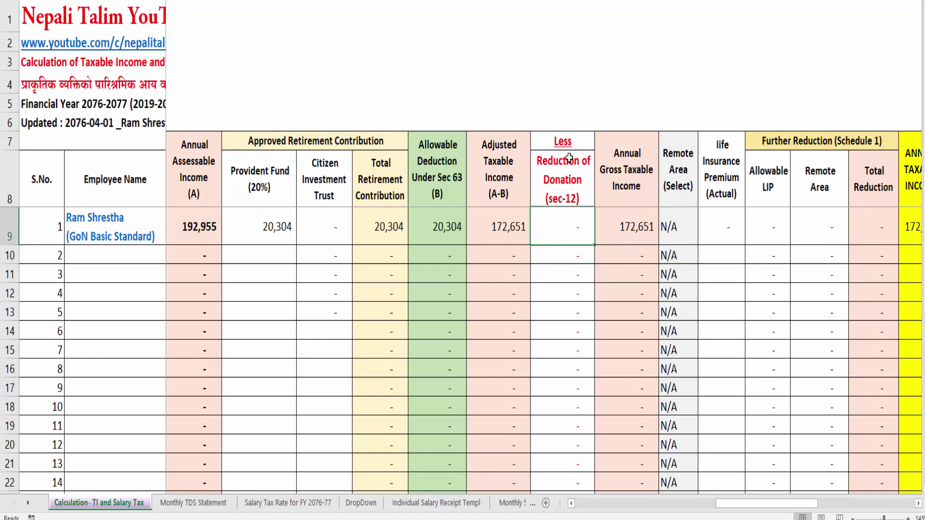
{"action": "key", "text": "Right"}
{"action": "key", "text": "Right"}
{"action": "key", "text": "Right"}
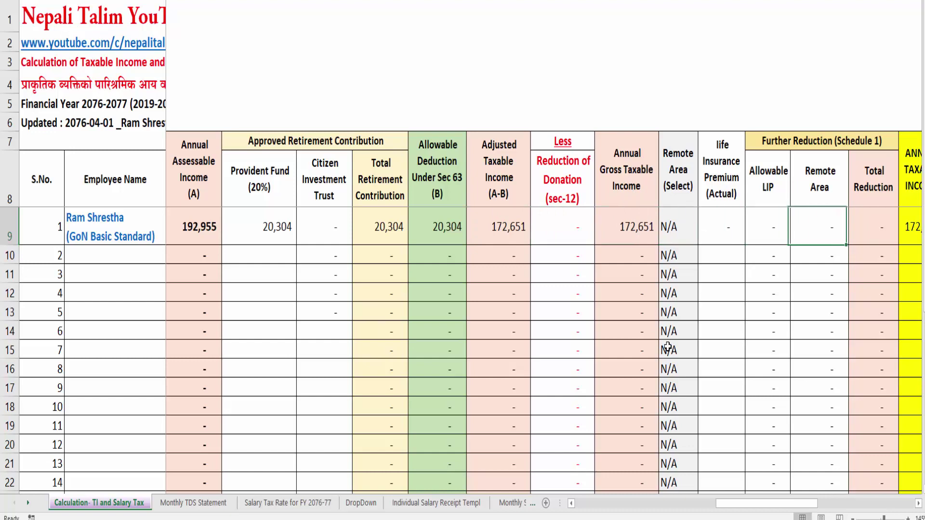
{"action": "key", "text": "Right"}
{"action": "key", "text": "Right"}
{"action": "key", "text": "Right"}
{"action": "key", "text": "Right"}
{"action": "key", "text": "Right"}
{"action": "key", "text": "Right"}
{"action": "key", "text": "Right"}
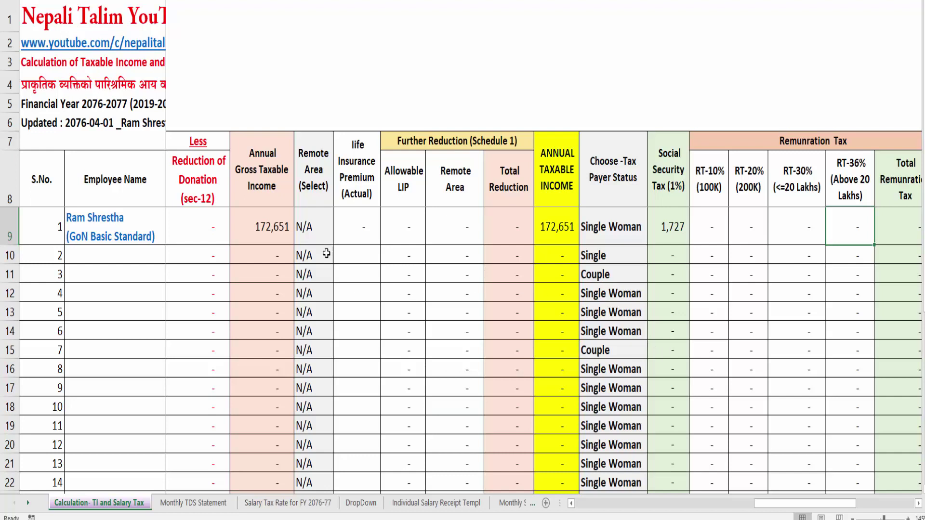
Select the first employee's Remote Area cell F9 and widen the Remote Area column
{"action": "left_click", "coordinate": [317, 232]}
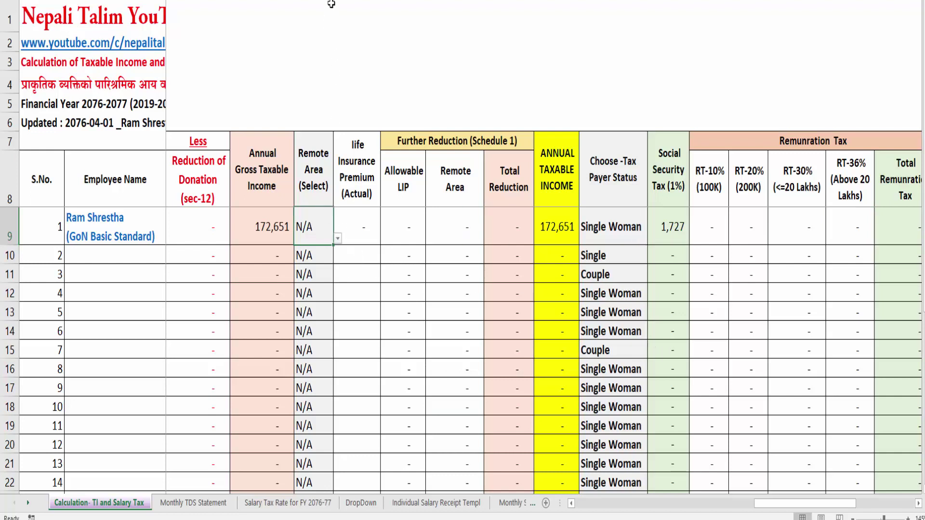
{"action": "left_click_drag", "start_coordinate": [333, 1], "coordinate": [340, 1]}
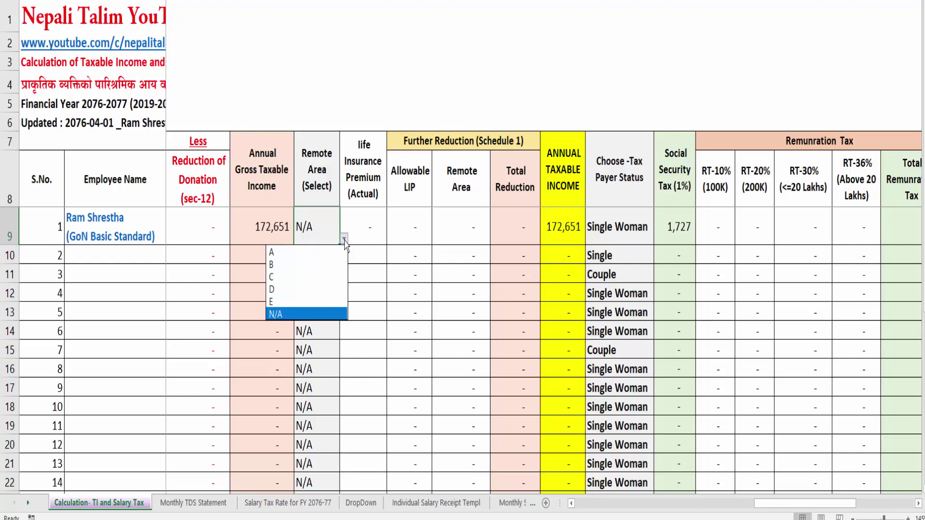
{"action": "key", "text": "Escape"}
{"action": "left_click_drag", "start_coordinate": [328, 166], "coordinate": [328, 226]}
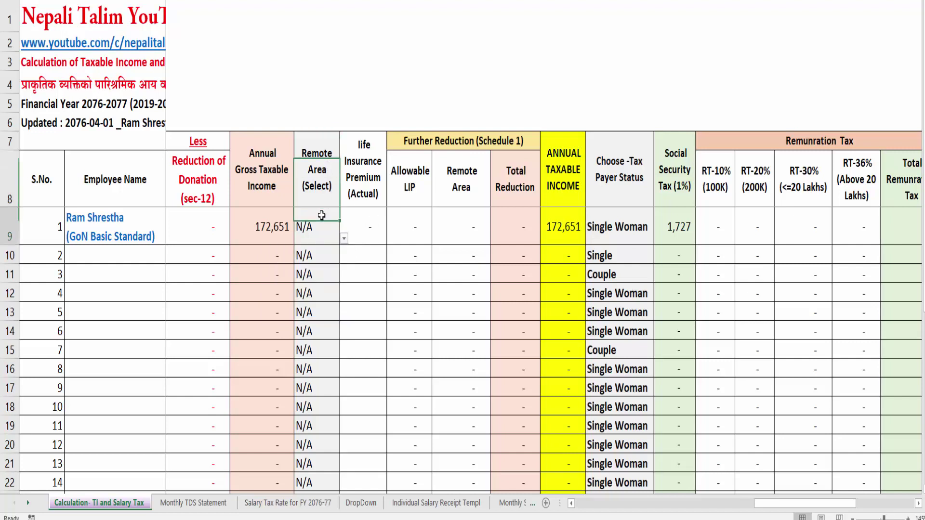
{"action": "left_click", "coordinate": [330, 230]}
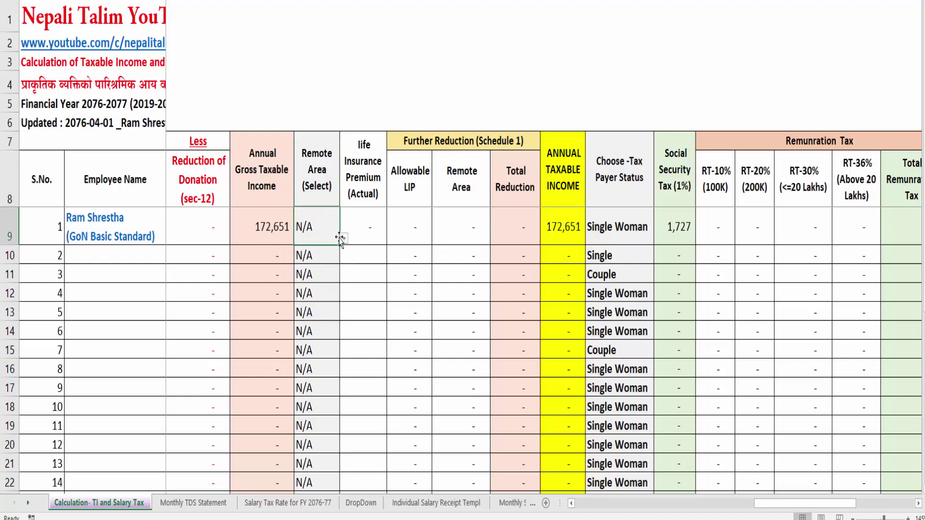
{"action": "left_click", "coordinate": [344, 238]}
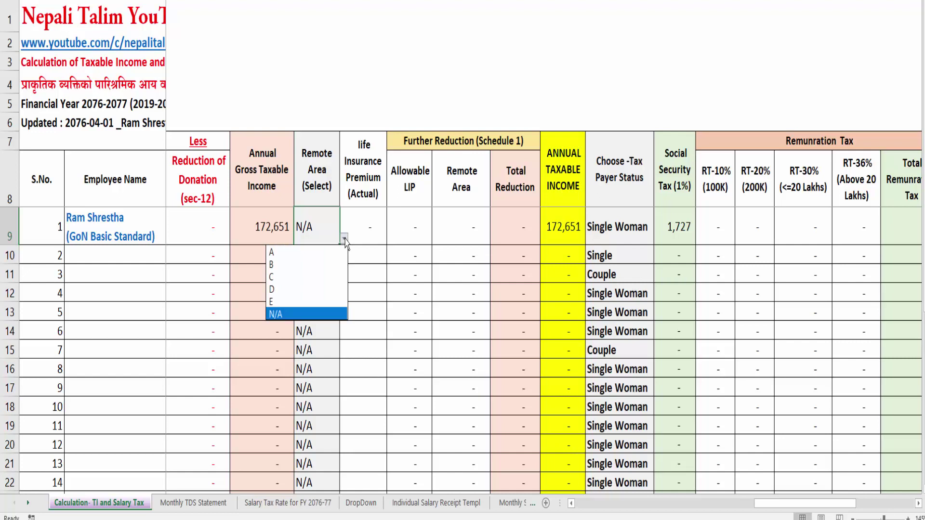
{"action": "left_click", "coordinate": [304, 314]}
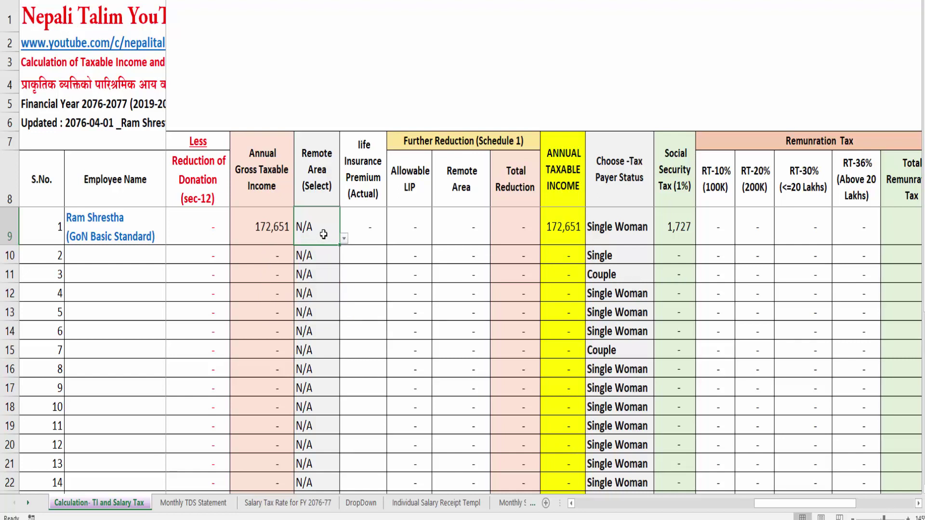
{"action": "left_click", "coordinate": [354, 232]}
{"action": "left_click", "coordinate": [320, 225]}
{"action": "left_click", "coordinate": [344, 239]}
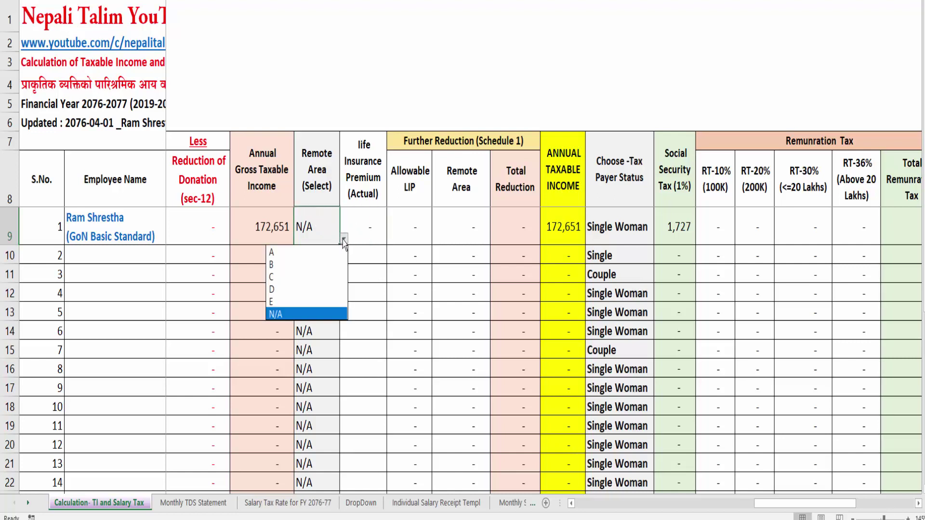
{"action": "left_click", "coordinate": [337, 253]}
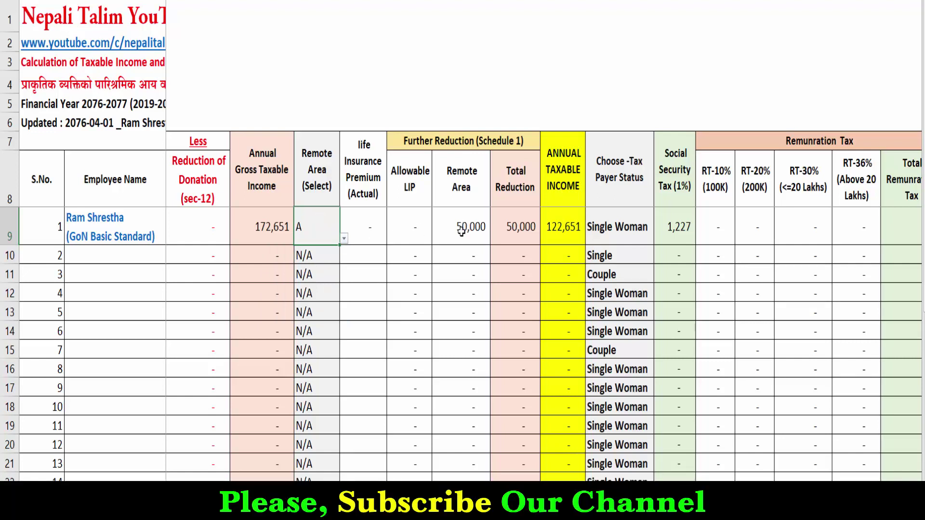
{"action": "left_click", "coordinate": [343, 238]}
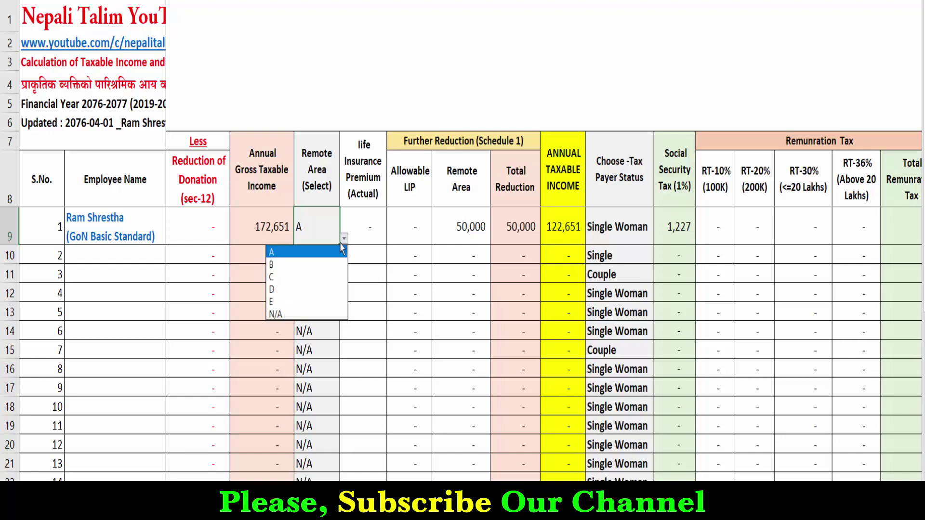
{"action": "left_click", "coordinate": [323, 265]}
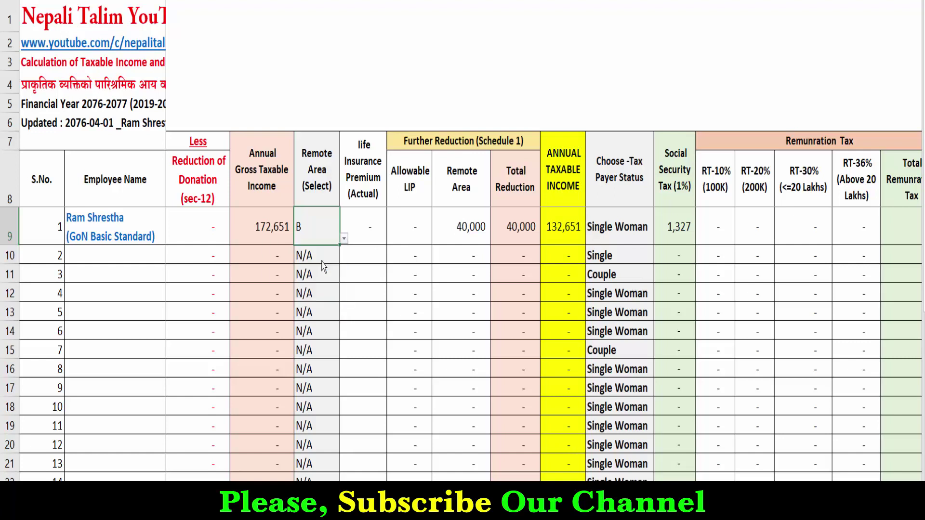
{"action": "left_click", "coordinate": [344, 238]}
{"action": "left_click", "coordinate": [320, 258]}
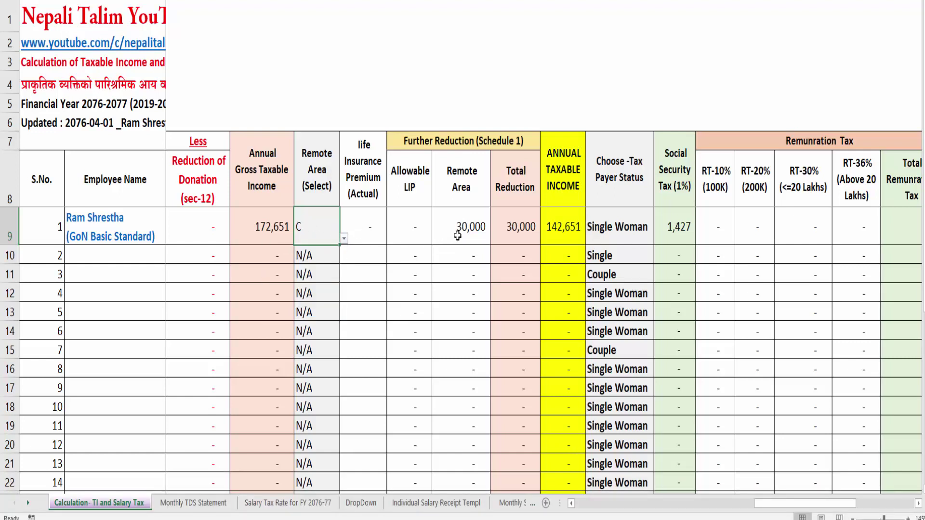
{"action": "left_click", "coordinate": [344, 238]}
{"action": "left_click", "coordinate": [319, 289]}
{"action": "left_click", "coordinate": [343, 238]}
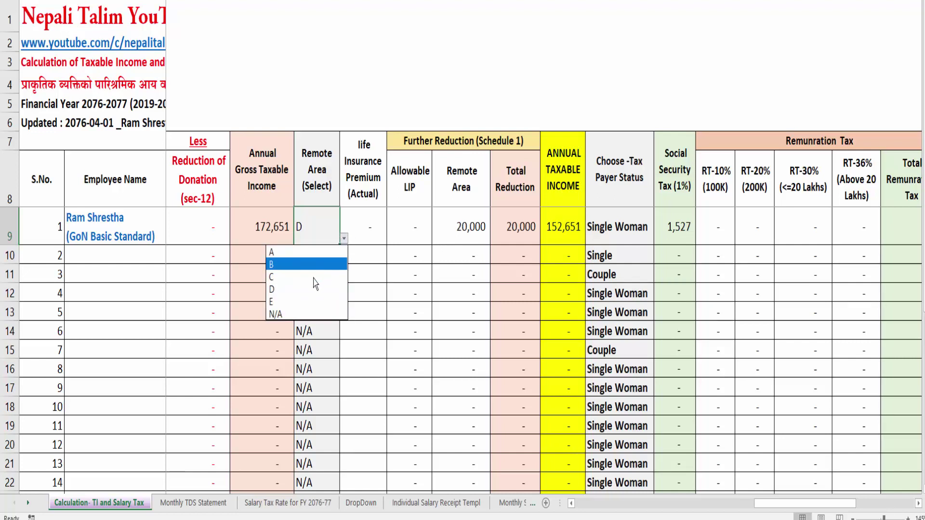
{"action": "left_click", "coordinate": [311, 302]}
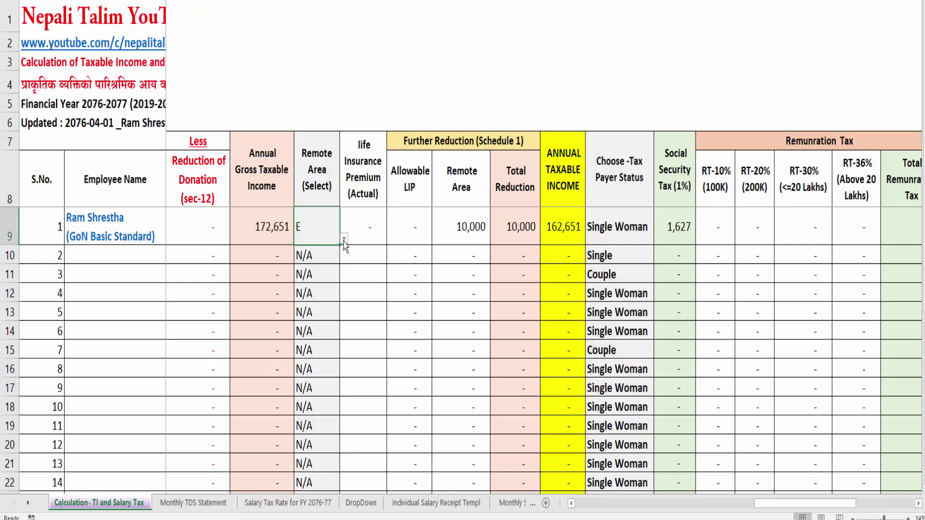
{"action": "left_click", "coordinate": [343, 239]}
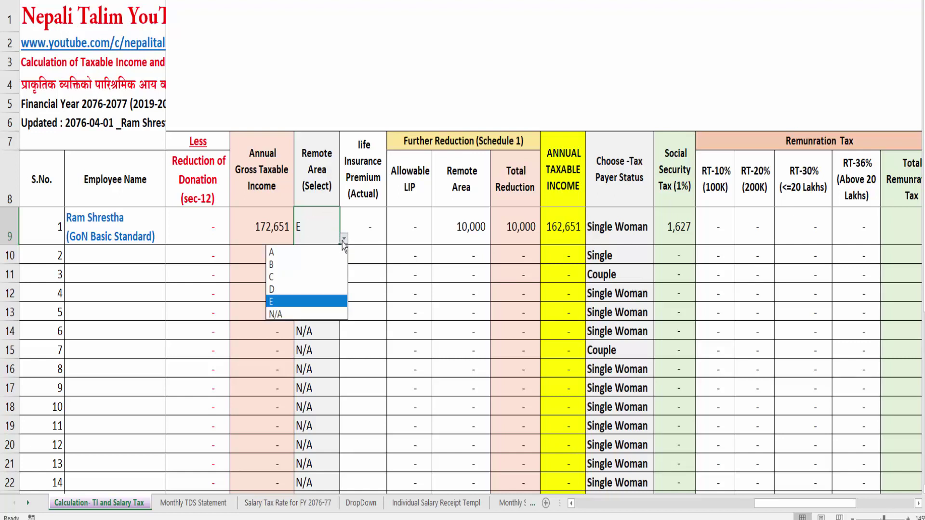
{"action": "left_click", "coordinate": [332, 252]}
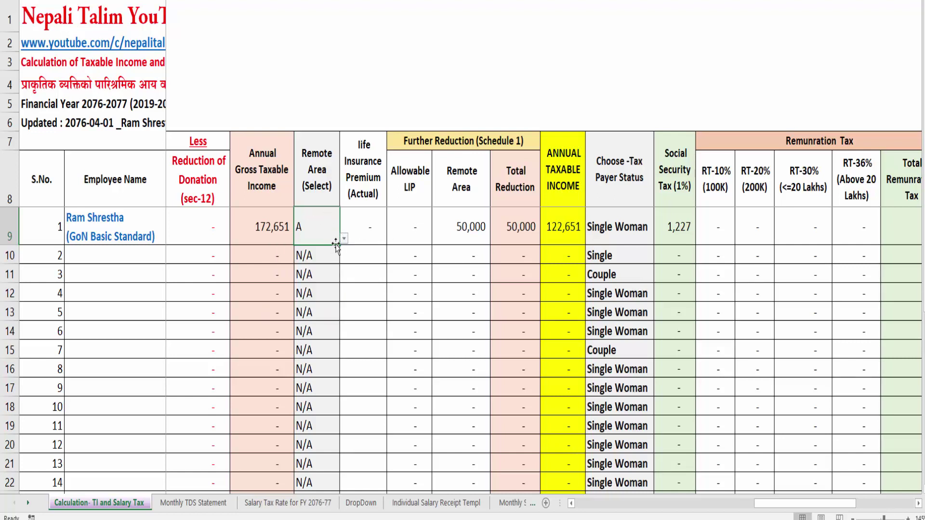
{"action": "left_click", "coordinate": [343, 239]}
{"action": "left_click", "coordinate": [311, 314]}
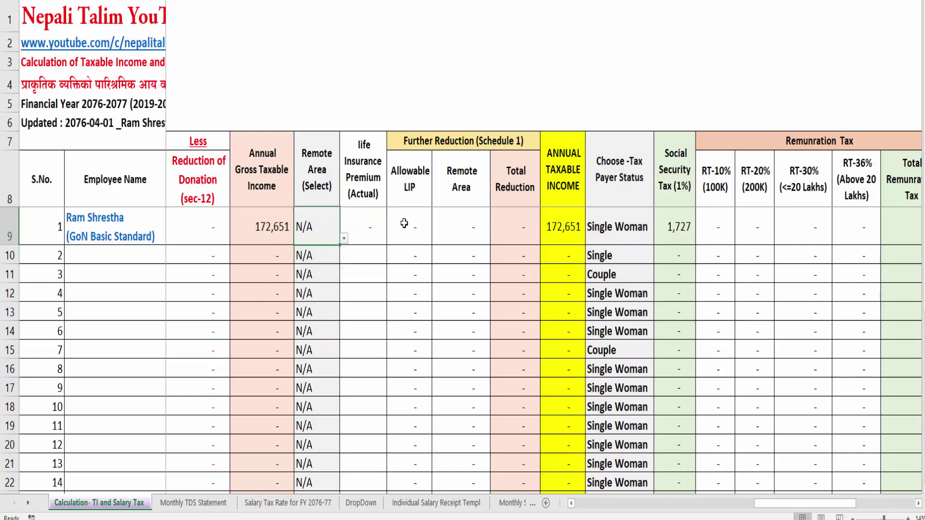
{"action": "left_click", "coordinate": [343, 238]}
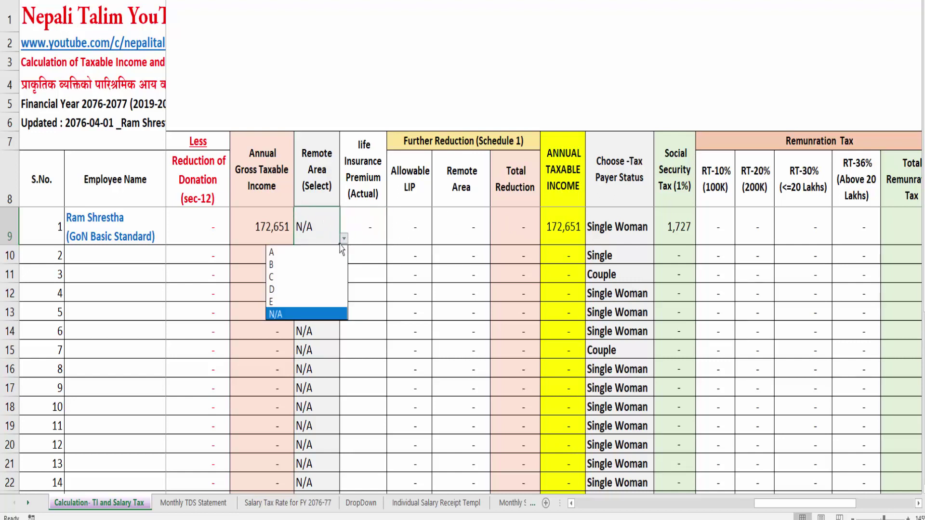
{"action": "left_click", "coordinate": [311, 301]}
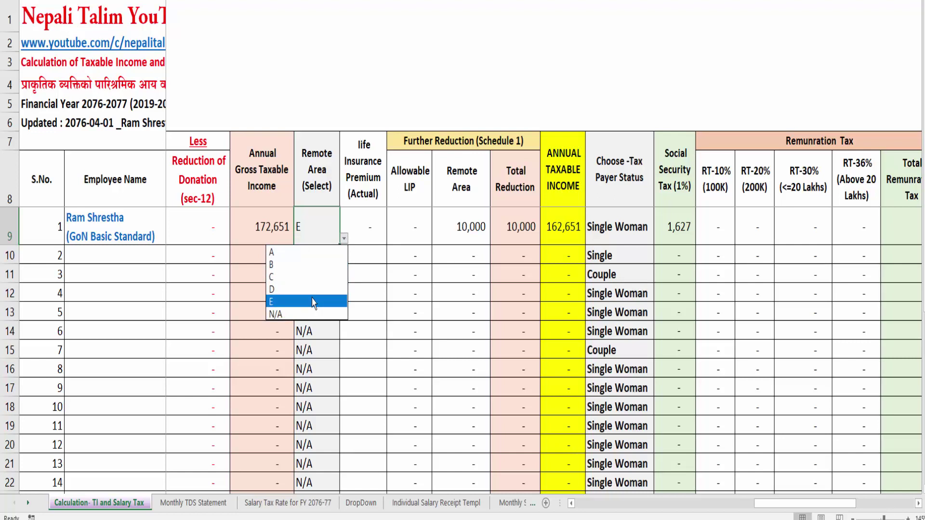
{"action": "left_click", "coordinate": [306, 313]}
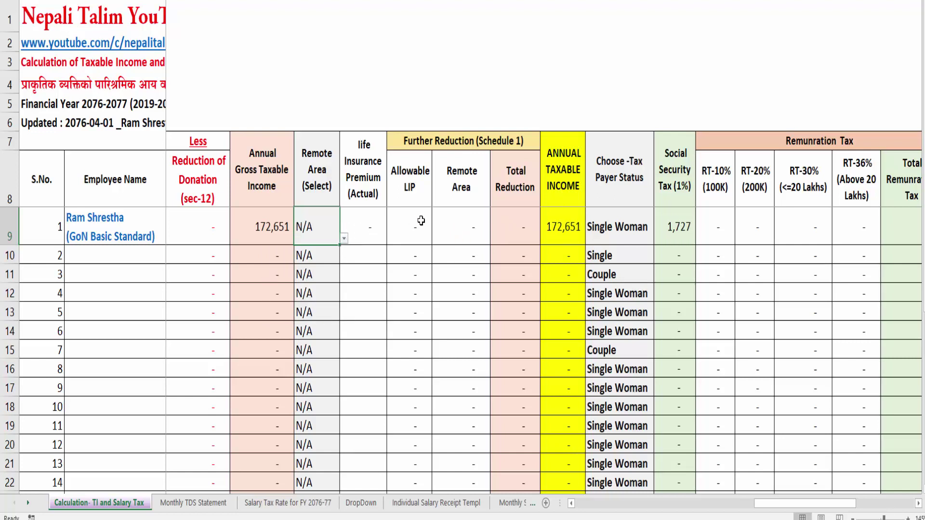
{"action": "left_click", "coordinate": [454, 239]}
{"action": "key", "text": "Left"}
{"action": "key", "text": "Left"}
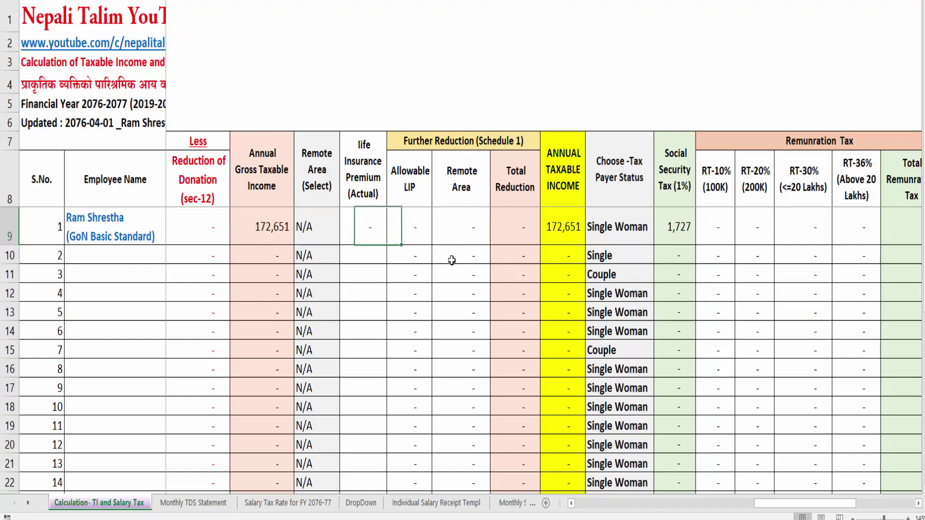
{"action": "key", "text": "Left"}
{"action": "key", "text": "Right"}
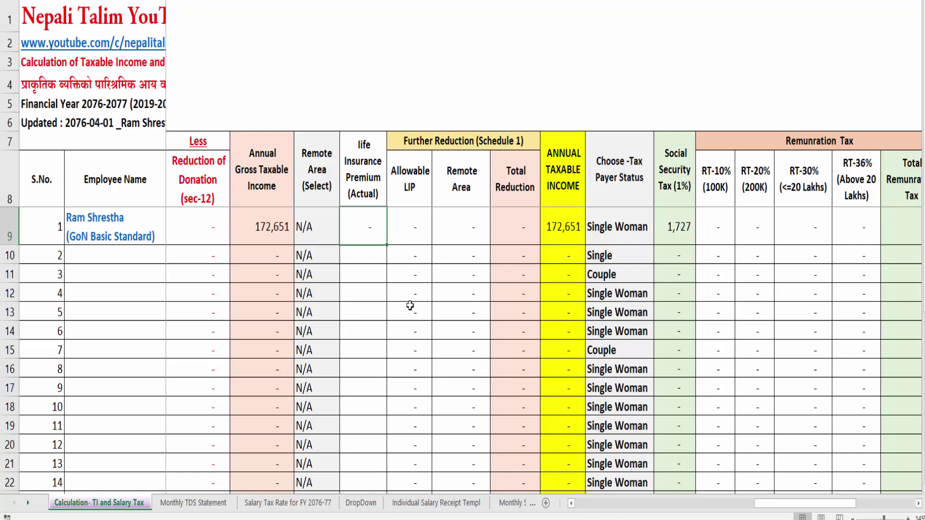
Enter 10,000 as the first employee's life insurance premium and check Allowable LIP
{"action": "type", "text": "10,000"}
{"action": "key", "text": "Return"}
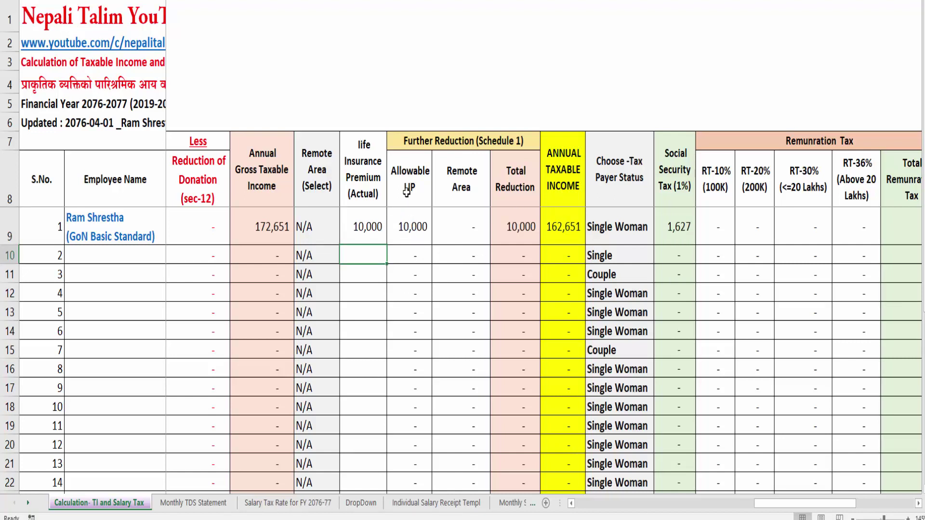
{"action": "left_click", "coordinate": [405, 238]}
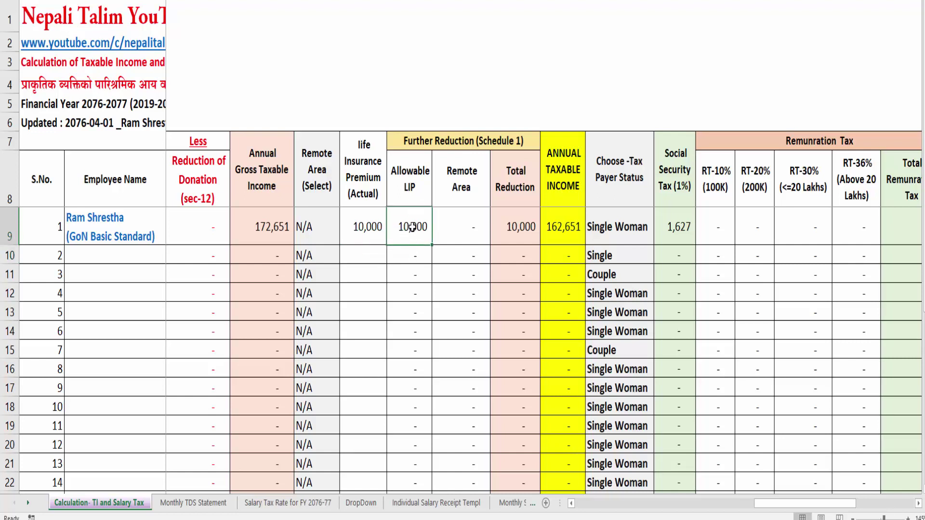
Change the premium to 30,000 and confirm Allowable LIP caps at 25,000
{"action": "left_click", "coordinate": [381, 230]}
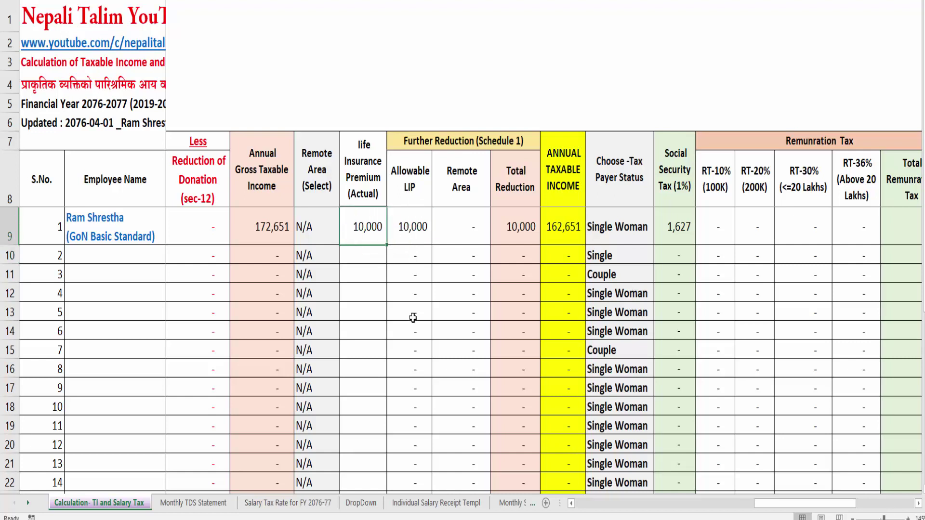
{"action": "type", "text": "30,000"}
{"action": "key", "text": "Return"}
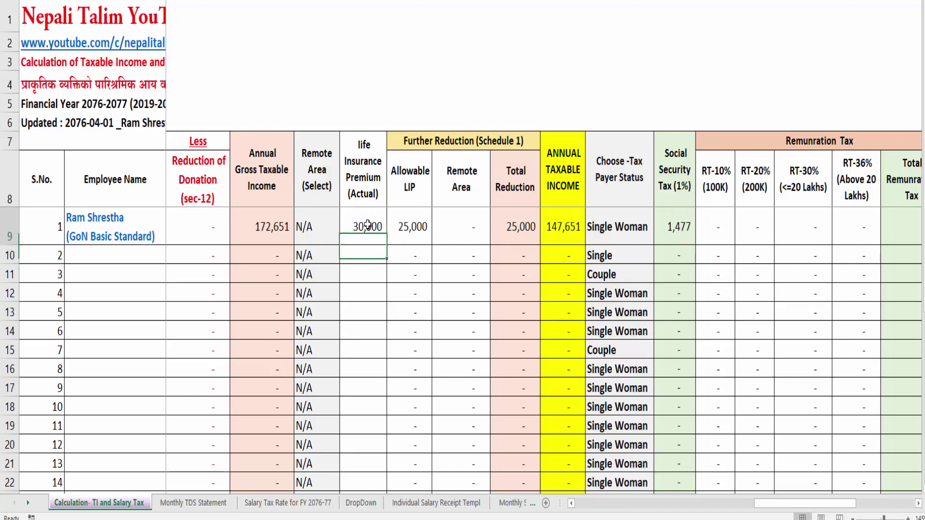
{"action": "left_click", "coordinate": [367, 225]}
{"action": "left_click", "coordinate": [405, 230]}
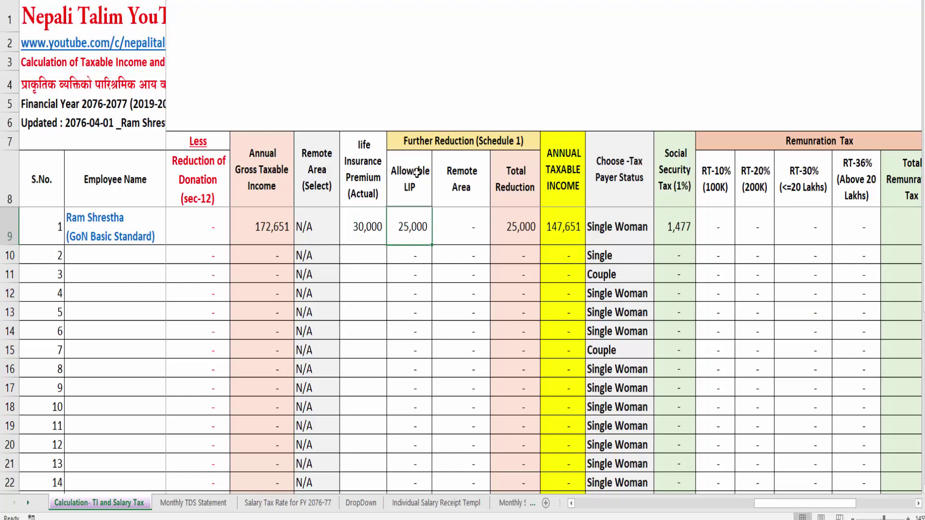
{"action": "left_click_drag", "start_coordinate": [413, 197], "coordinate": [417, 231]}
{"action": "left_click", "coordinate": [417, 232]}
{"action": "left_click", "coordinate": [361, 227]}
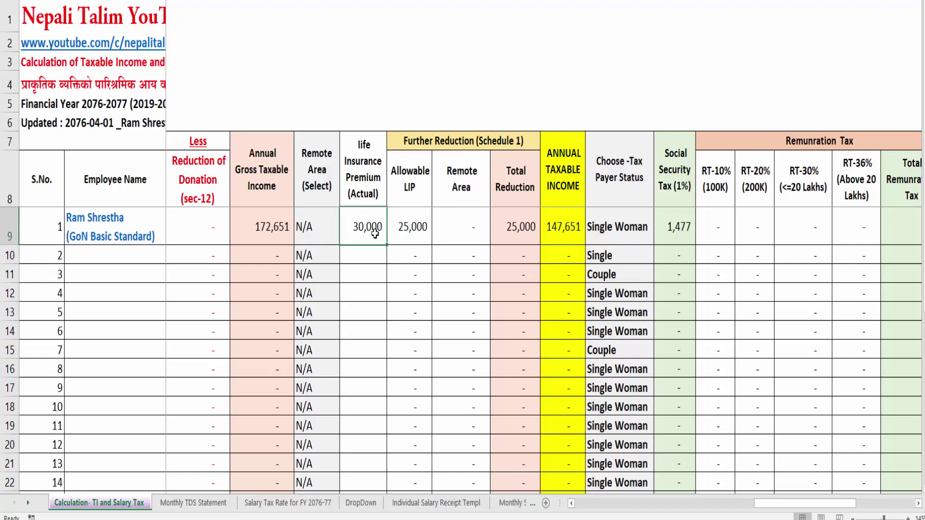
{"action": "left_click", "coordinate": [408, 232]}
Choose remote area category E for the first employee
{"action": "left_click", "coordinate": [463, 221]}
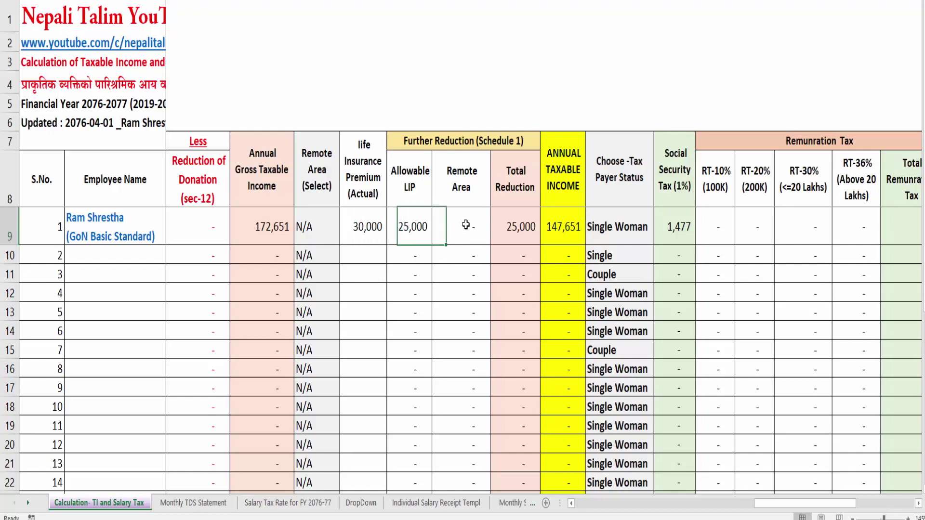
{"action": "left_click", "coordinate": [357, 241]}
{"action": "left_click", "coordinate": [337, 239]}
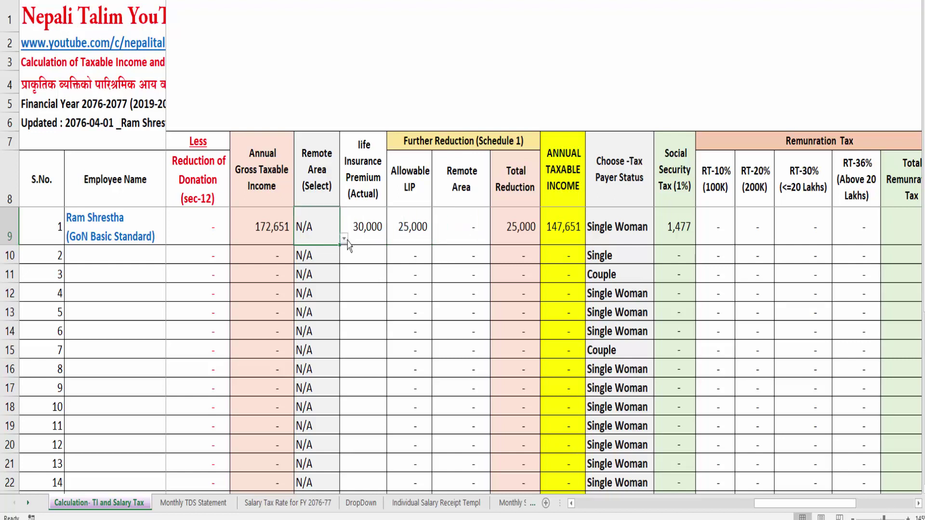
{"action": "left_click", "coordinate": [344, 238]}
{"action": "left_click", "coordinate": [321, 302]}
Check that the LIP and remote area deductions sum to a 35,000 Total Reduction
{"action": "left_click", "coordinate": [515, 226]}
{"action": "left_click_drag", "start_coordinate": [414, 226], "coordinate": [460, 226]}
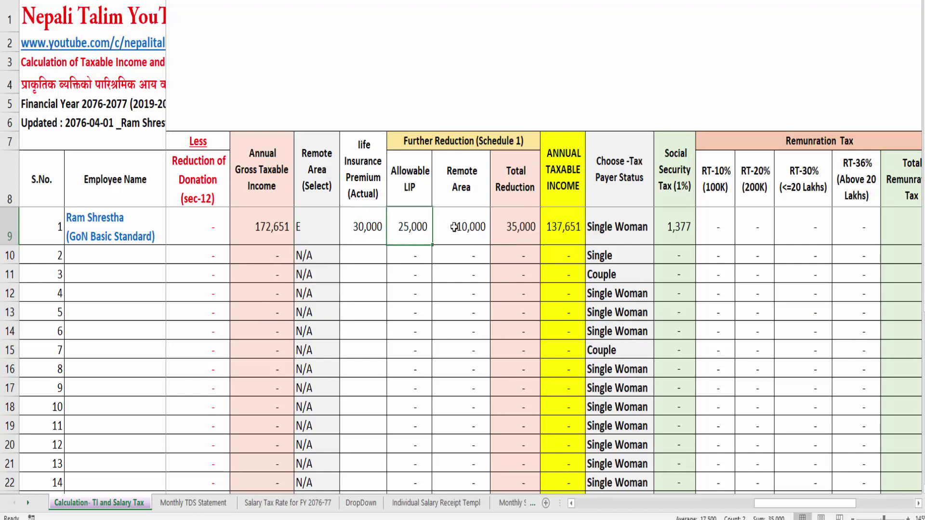
{"action": "left_click", "coordinate": [505, 231]}
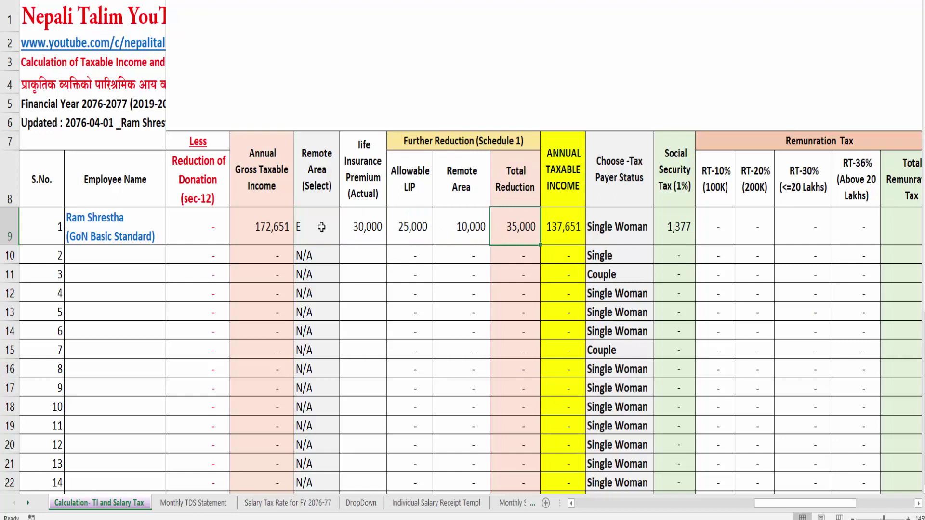
{"action": "left_click", "coordinate": [320, 226]}
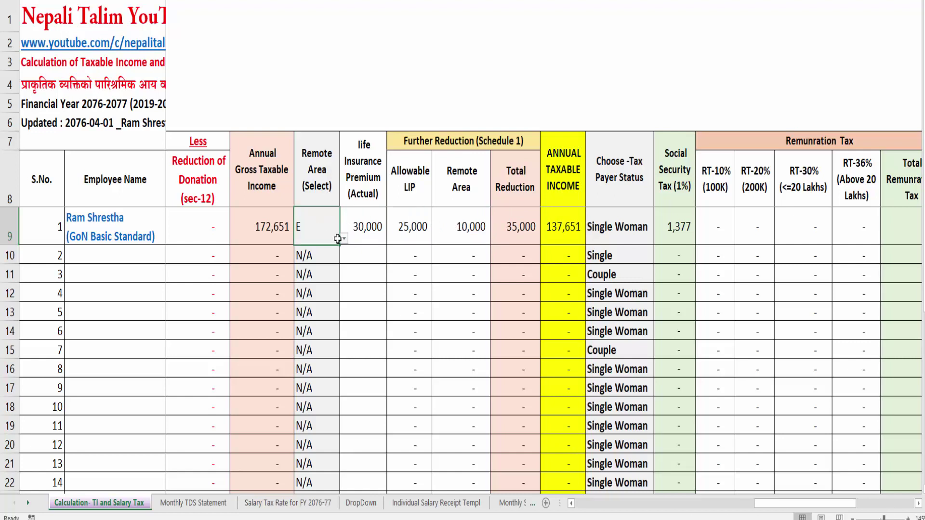
{"action": "left_click", "coordinate": [403, 232]}
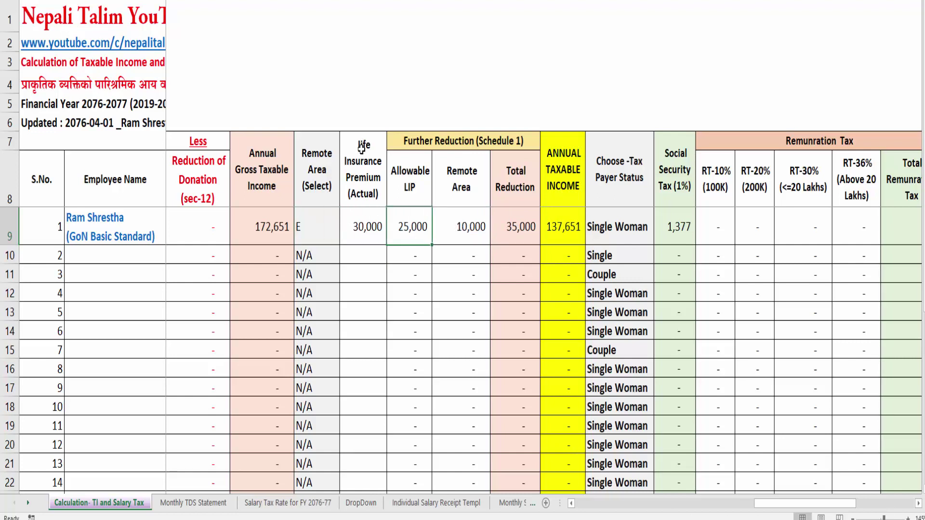
{"action": "left_click", "coordinate": [360, 229]}
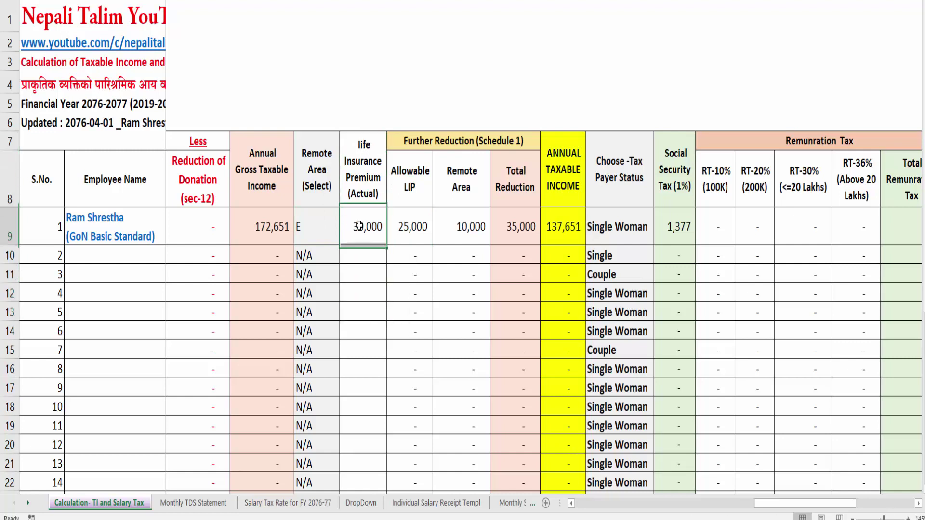
{"action": "left_click_drag", "start_coordinate": [360, 185], "coordinate": [360, 279]}
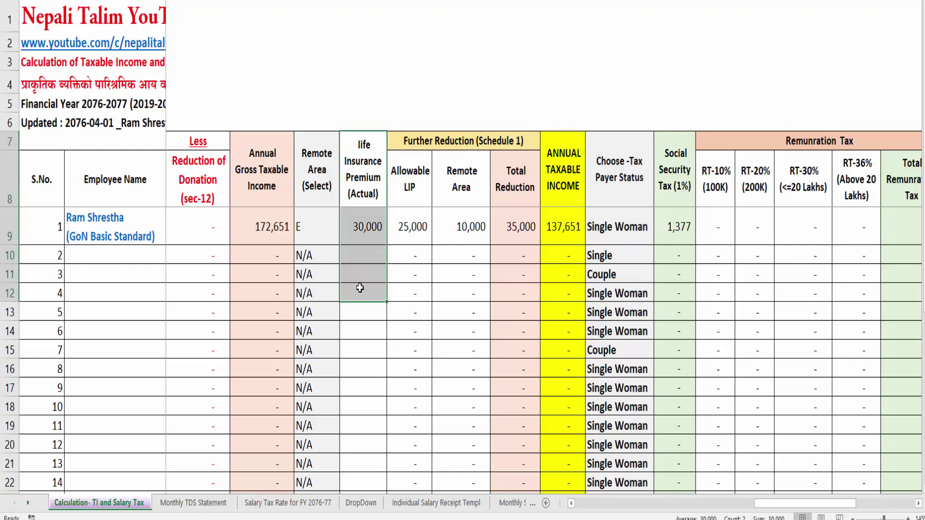
{"action": "left_click", "coordinate": [360, 229]}
{"action": "left_click", "coordinate": [406, 239]}
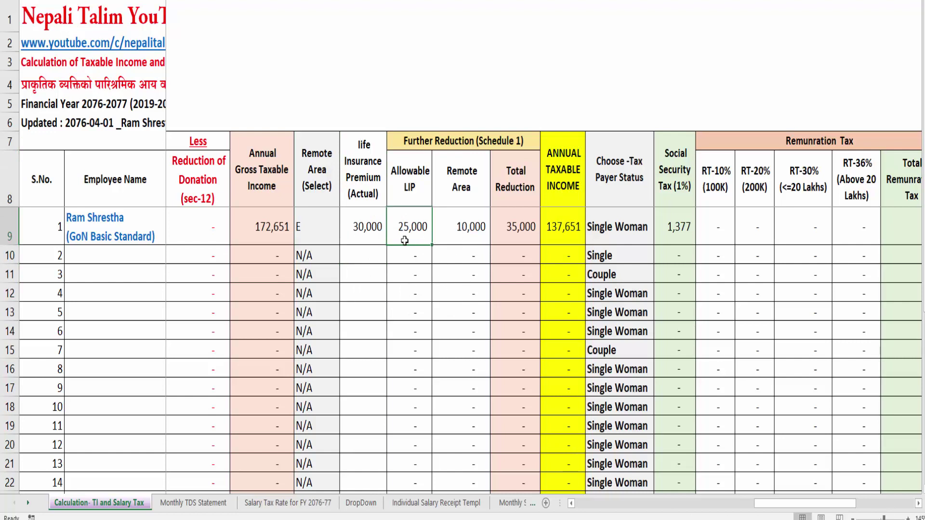
{"action": "left_click", "coordinate": [458, 224]}
{"action": "key", "text": "Right"}
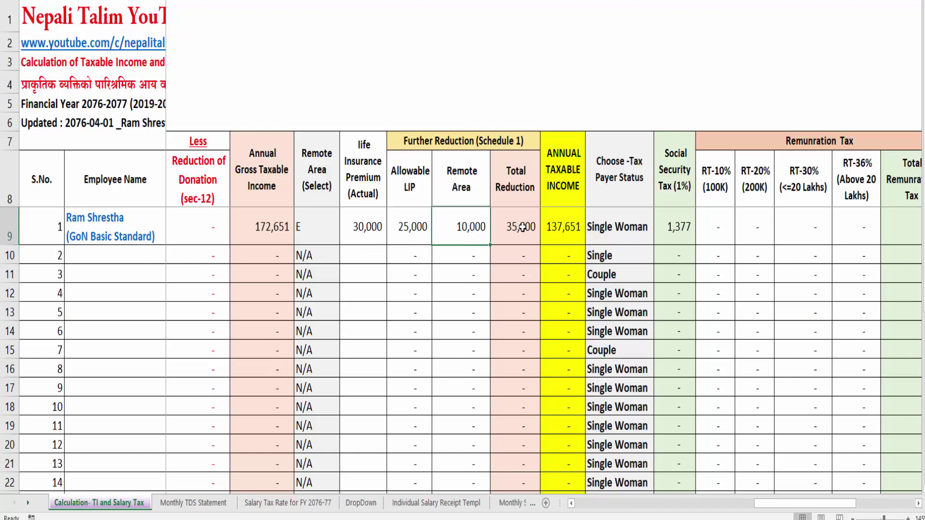
{"action": "key", "text": "F2"}
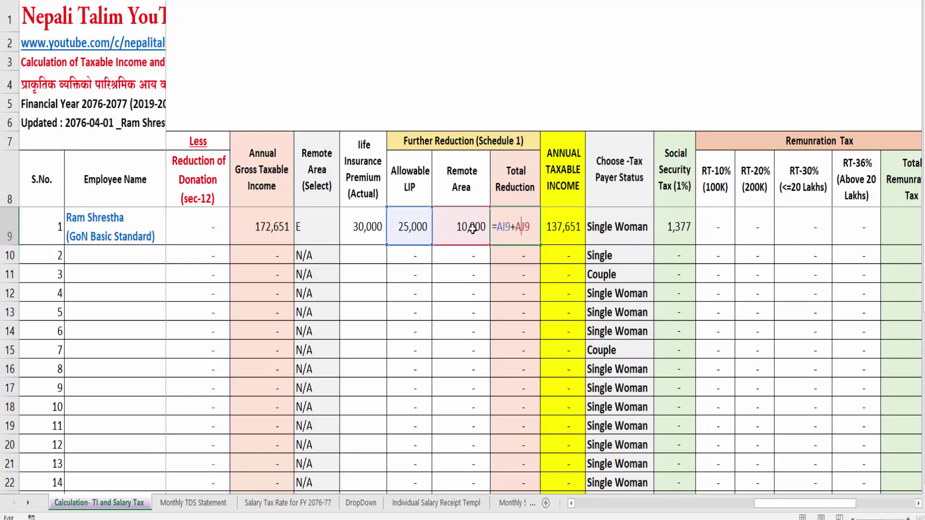
{"action": "key", "text": "ctrl+Return"}
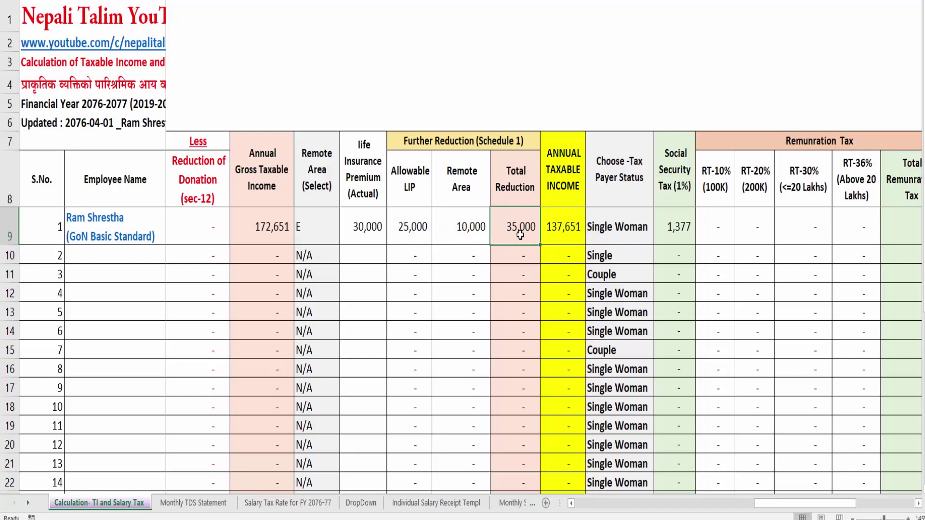
{"action": "left_click", "coordinate": [561, 229]}
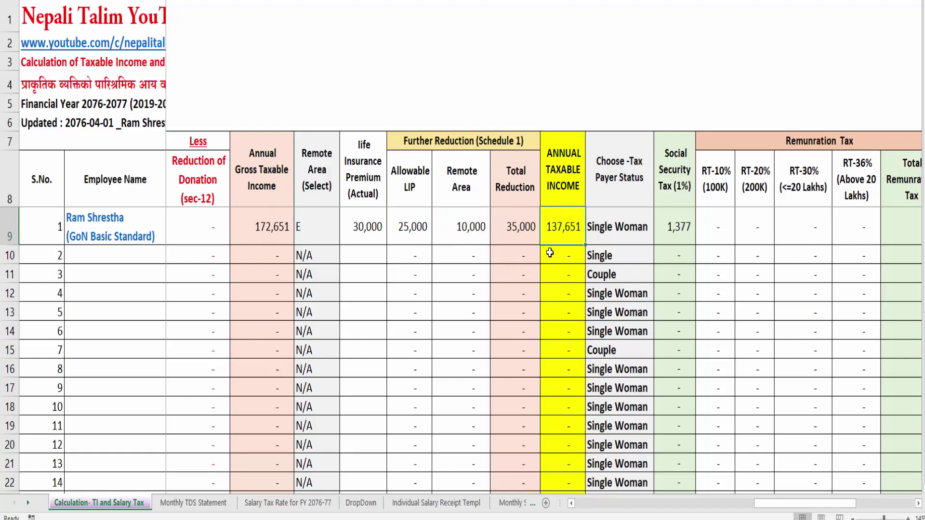
{"action": "left_click", "coordinate": [512, 228]}
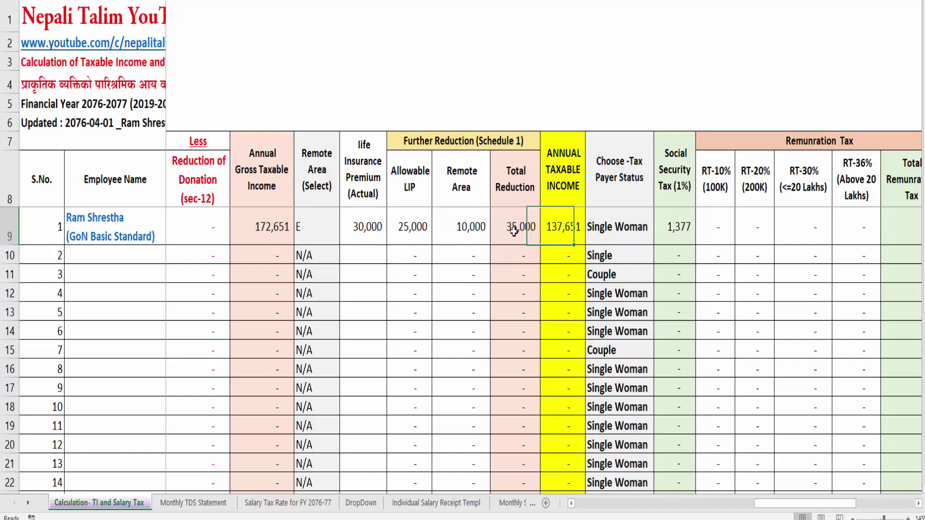
{"action": "left_click", "coordinate": [566, 233]}
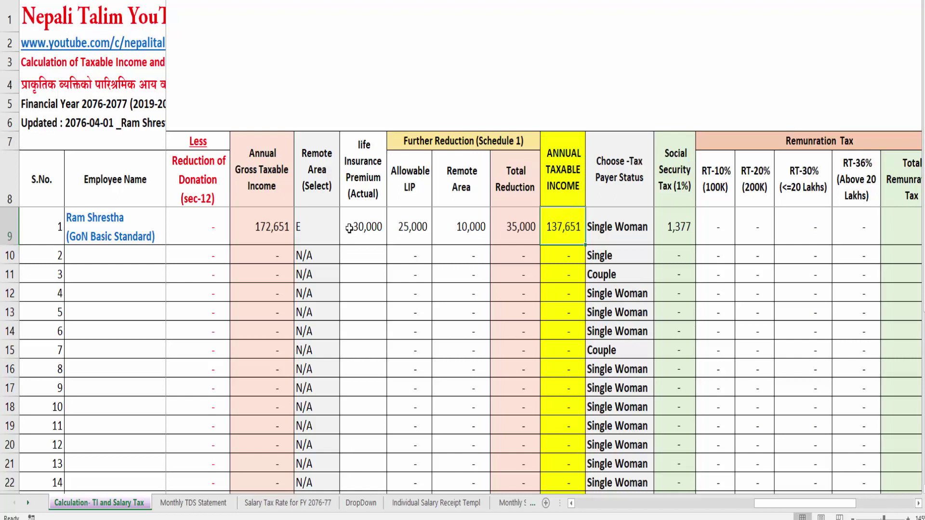
{"action": "double_click", "coordinate": [561, 224]}
{"action": "key", "text": "Escape"}
Walk row 9 from the salary columns to Annual Net Tax Liability 1,101 and Monthly Tax 92
{"action": "key", "text": "Left"}
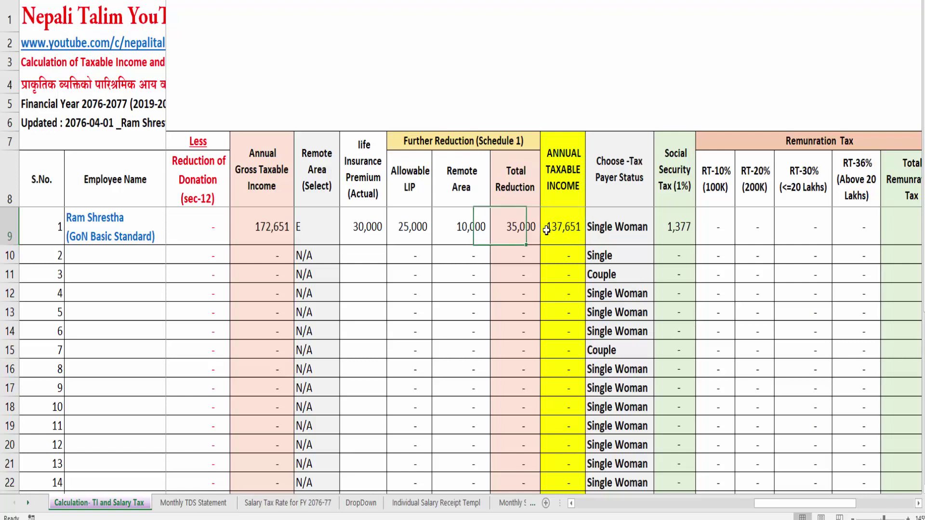
{"action": "key", "text": "Left"}
{"action": "key", "text": "Left"}
{"action": "key", "text": "Left"}
{"action": "key", "text": "Left"}
{"action": "key", "text": "Left"}
{"action": "key", "text": "Left"}
{"action": "key", "text": "Left"}
{"action": "key", "text": "Left"}
{"action": "key", "text": "Left"}
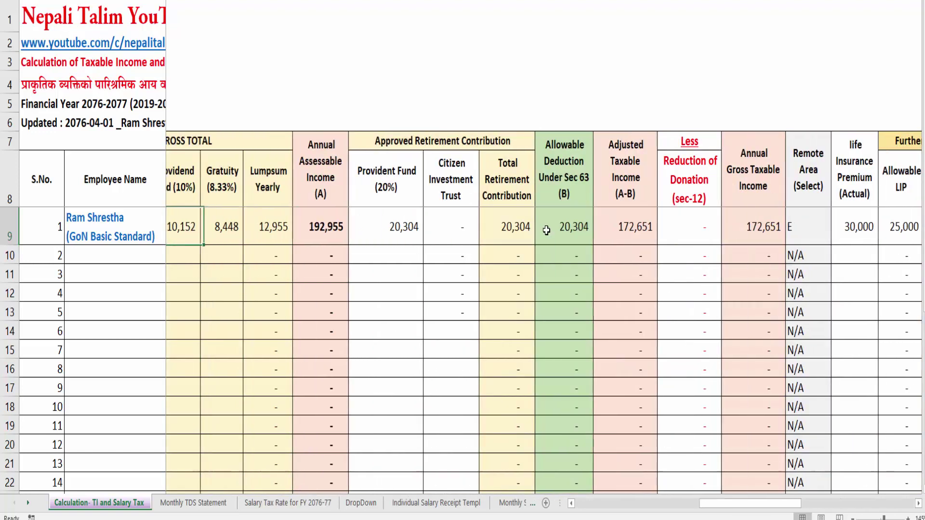
{"action": "key", "text": "Left"}
{"action": "key", "text": "Left"}
{"action": "key", "text": "Left"}
{"action": "key", "text": "Left"}
{"action": "key", "text": "Right"}
{"action": "key", "text": "Right"}
{"action": "key", "text": "Right"}
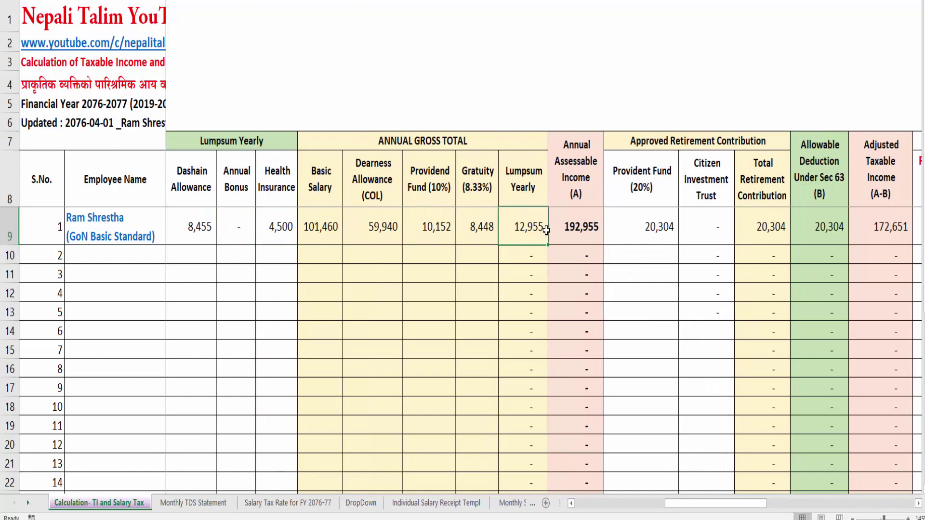
{"action": "key", "text": "Right"}
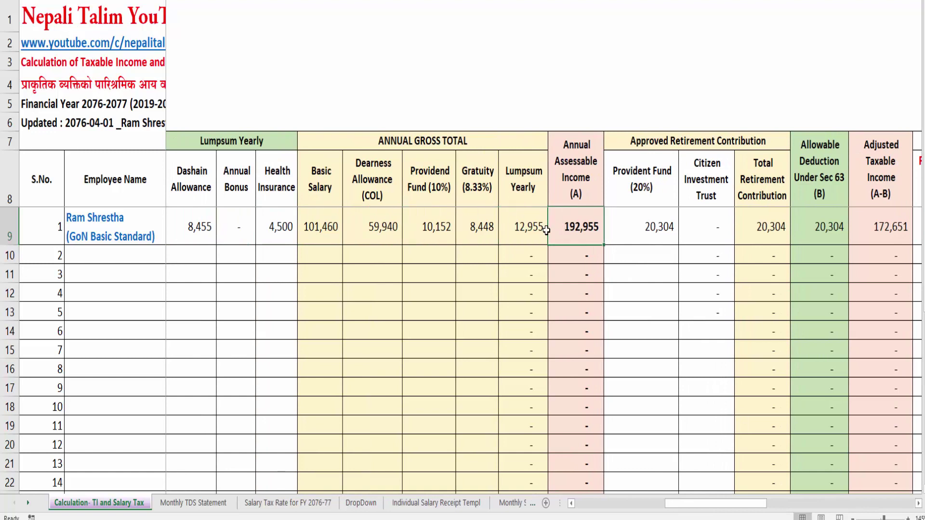
{"action": "key", "text": "Right"}
{"action": "key", "text": "Right"}
{"action": "key", "text": "Right"}
{"action": "key", "text": "Right"}
{"action": "key", "text": "Right"}
{"action": "key", "text": "Right"}
{"action": "key", "text": "Right"}
{"action": "key", "text": "Right"}
{"action": "key", "text": "Right"}
{"action": "key", "text": "Right"}
{"action": "key", "text": "Right"}
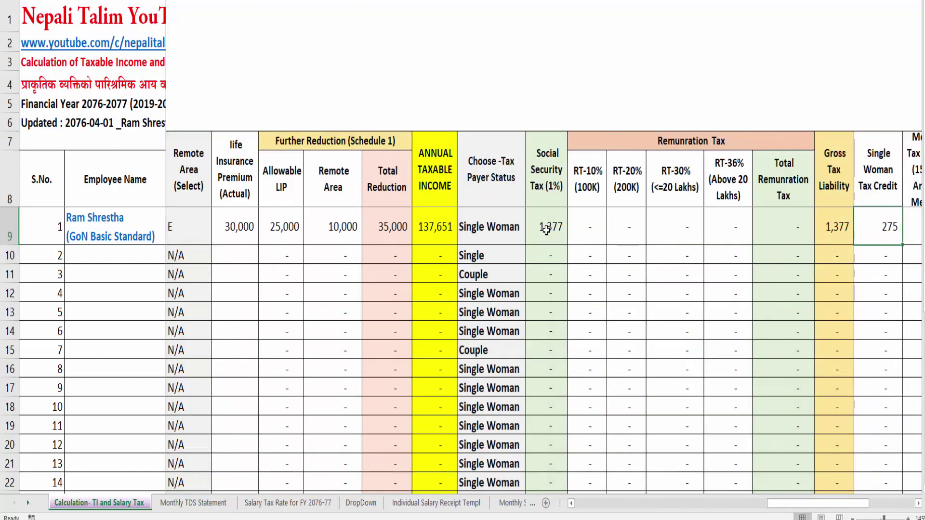
{"action": "key", "text": "Left"}
{"action": "key", "text": "Left"}
{"action": "key", "text": "Left"}
{"action": "key", "text": "Left"}
{"action": "key", "text": "Left"}
{"action": "key", "text": "Left"}
{"action": "key", "text": "Left"}
{"action": "key", "text": "Left"}
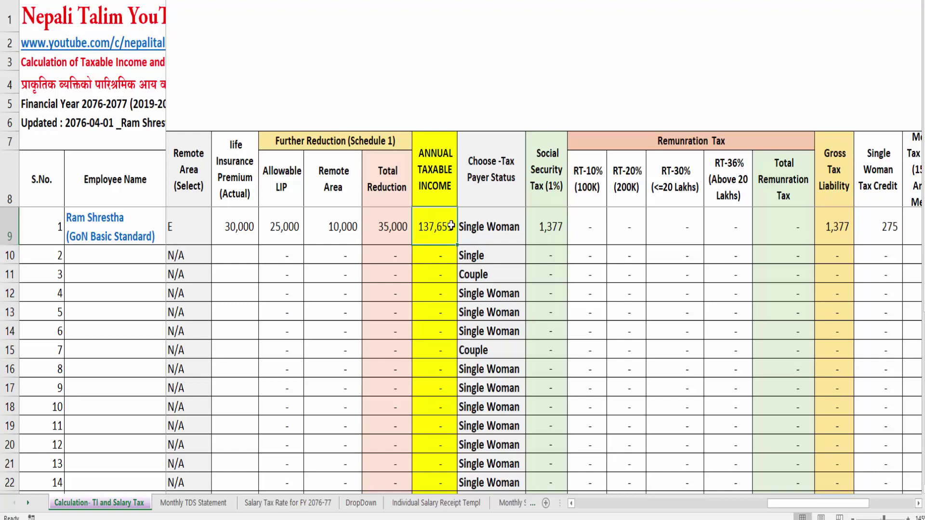
{"action": "left_click", "coordinate": [635, 203]}
{"action": "key", "text": "Right"}
{"action": "key", "text": "Right"}
{"action": "key", "text": "Right"}
{"action": "key", "text": "Right"}
{"action": "key", "text": "Right"}
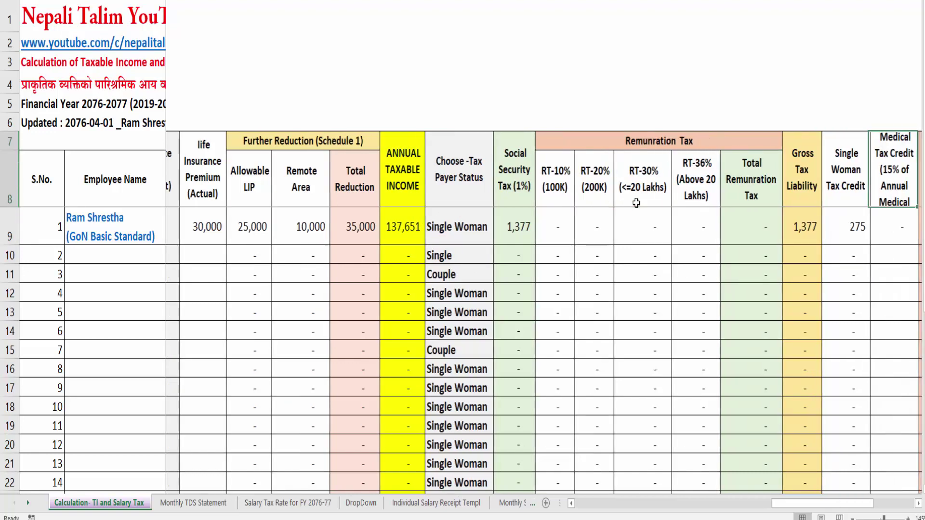
{"action": "key", "text": "Right"}
{"action": "key", "text": "Right"}
{"action": "key", "text": "Right"}
{"action": "key", "text": "Right"}
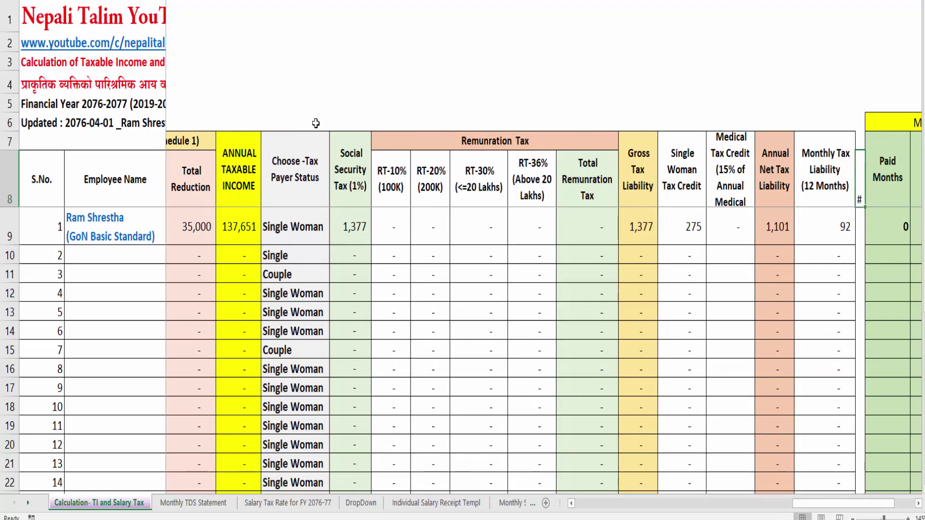
Merge row 6 across the tax columns with a border and enter 'CALCULATION OF TAX LIABILITY'
{"action": "left_click_drag", "start_coordinate": [315, 124], "coordinate": [816, 127]}
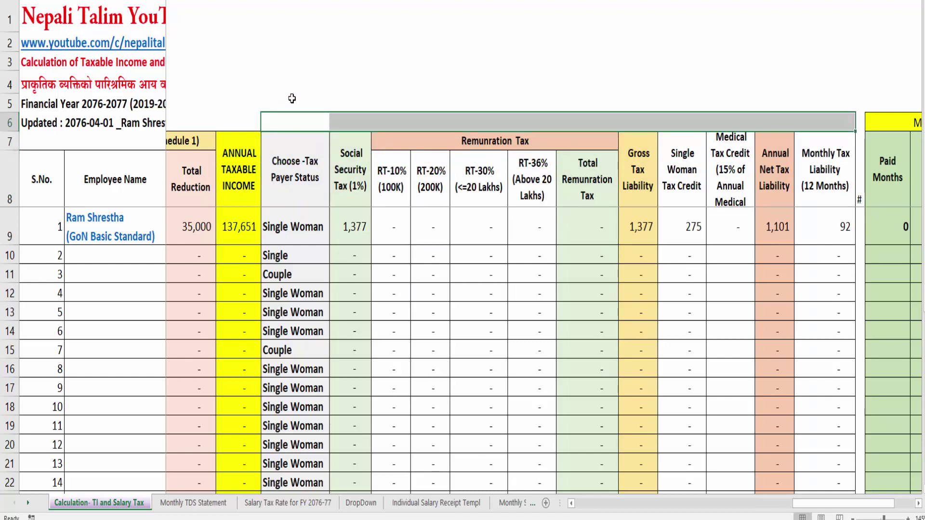
{"action": "key", "text": "alt+h"}
{"action": "key", "text": "m"}
{"action": "key", "text": "c"}
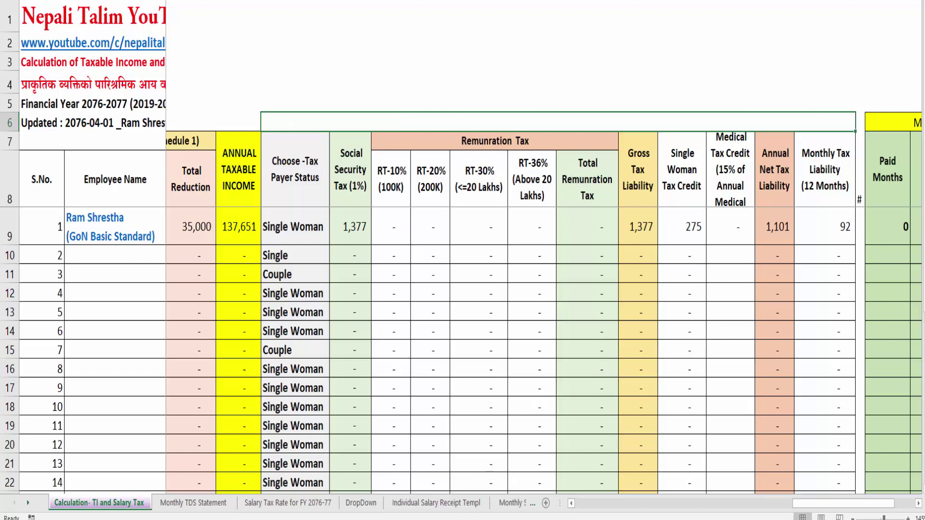
{"action": "left_click", "coordinate": [133, 2]}
{"action": "left_click", "coordinate": [159, 63]}
{"action": "type", "text": "CALCULATION OF"}
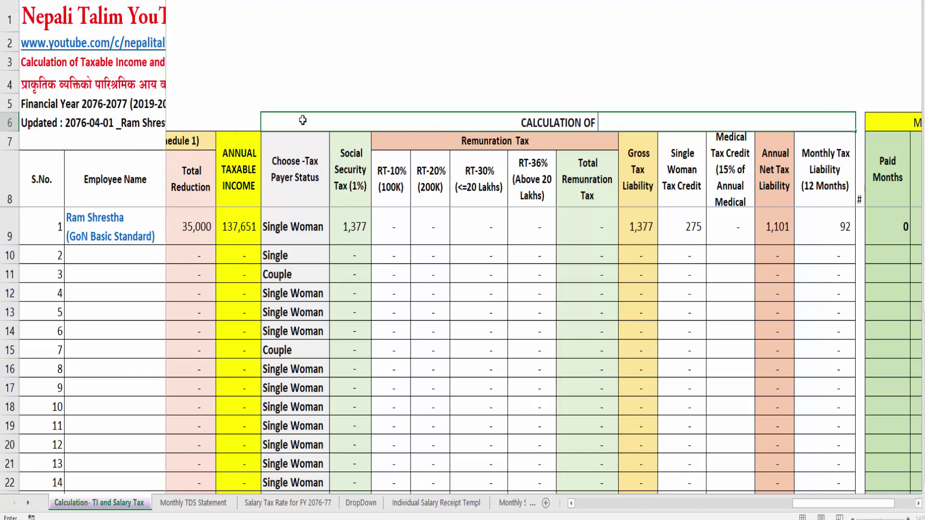
{"action": "type", "text": " TAX LIABILITY"}
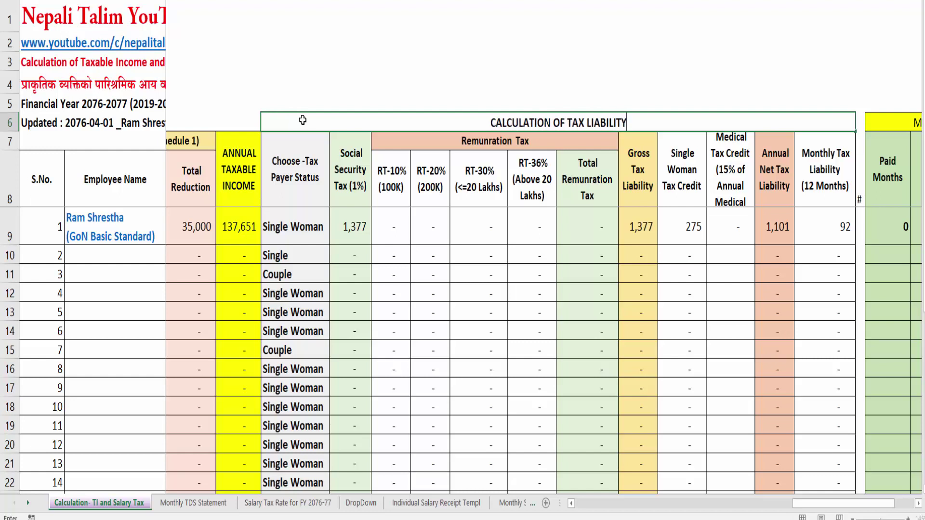
{"action": "key", "text": "Return"}
Fill the heading yellow and switch to the Salary Tax Rate for FY 2076-77 sheet
{"action": "left_click", "coordinate": [302, 120]}
{"action": "key", "text": "F4"}
{"action": "left_click", "coordinate": [382, 217]}
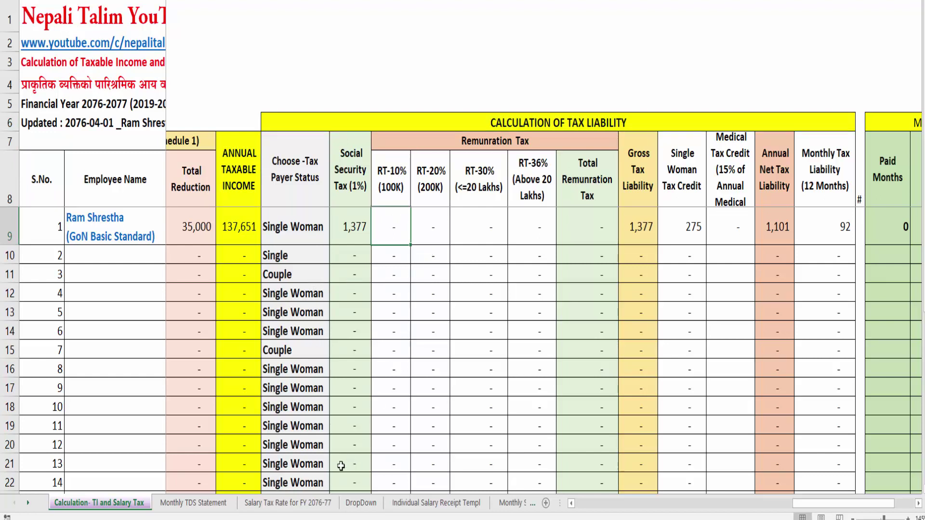
{"action": "left_click", "coordinate": [306, 506]}
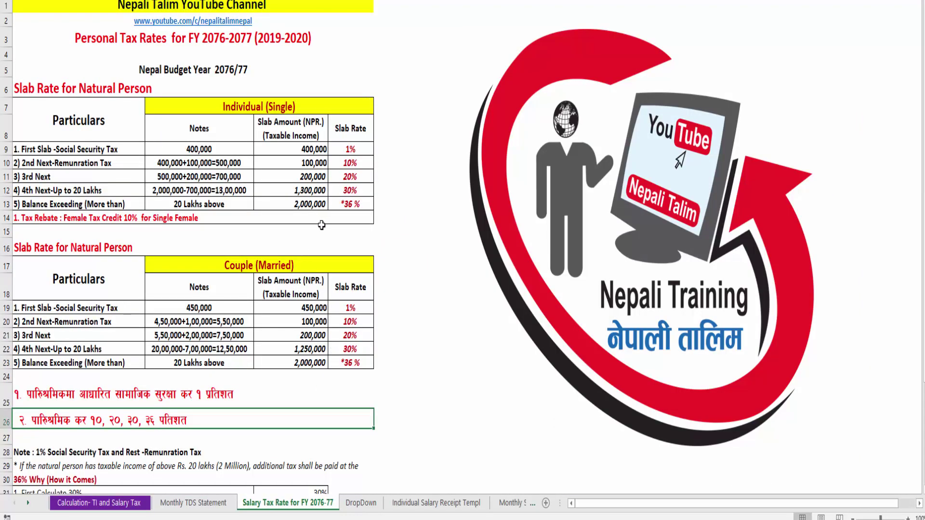
{"action": "left_click", "coordinate": [233, 42]}
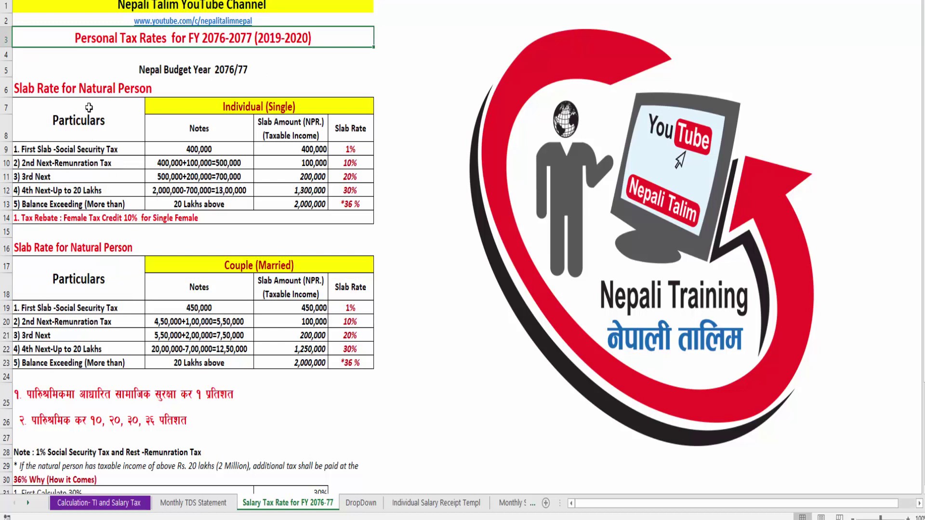
{"action": "left_click", "coordinate": [24, 90]}
{"action": "left_click", "coordinate": [6, 88]}
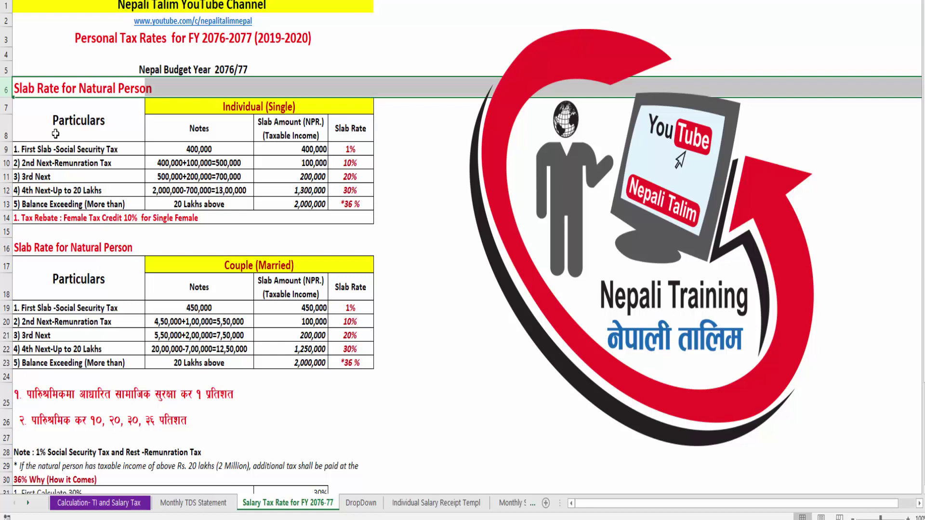
{"action": "left_click", "coordinate": [230, 268]}
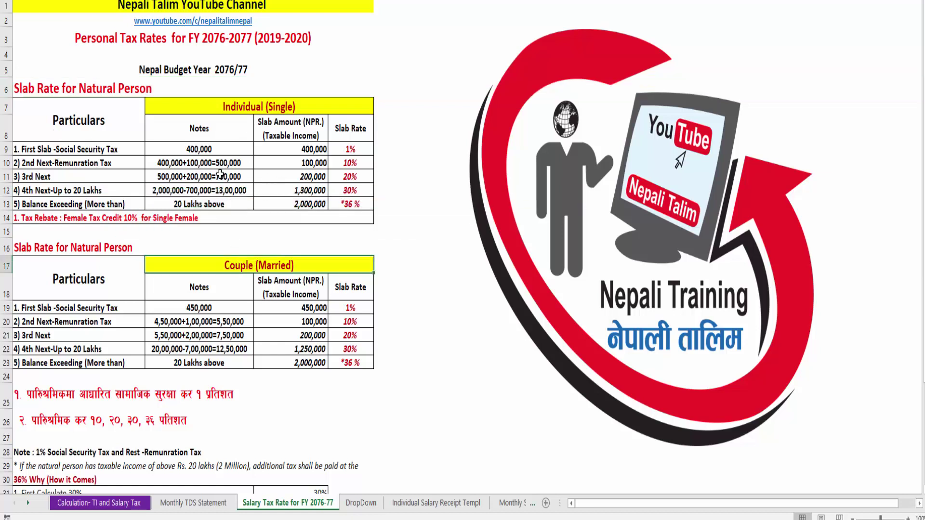
{"action": "left_click", "coordinate": [113, 148]}
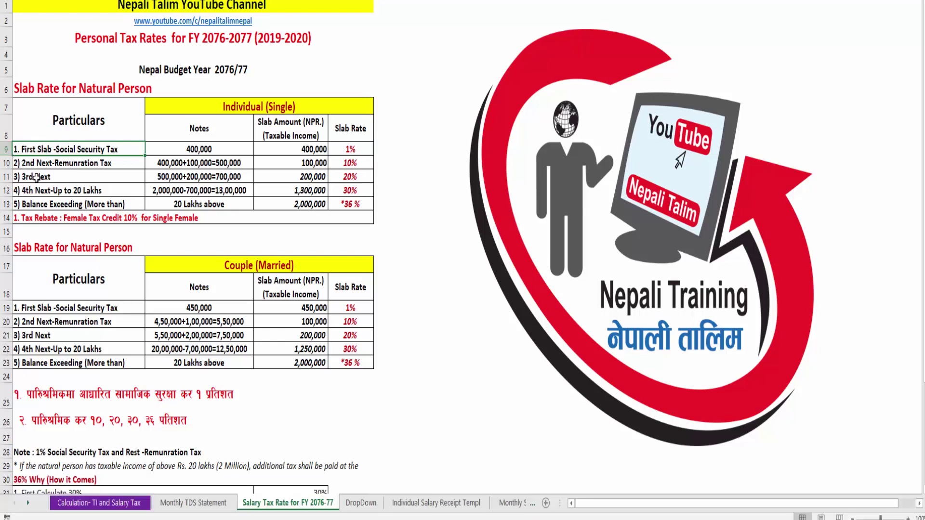
{"action": "left_click", "coordinate": [183, 152]}
{"action": "left_click_drag", "start_coordinate": [267, 115], "coordinate": [266, 109]}
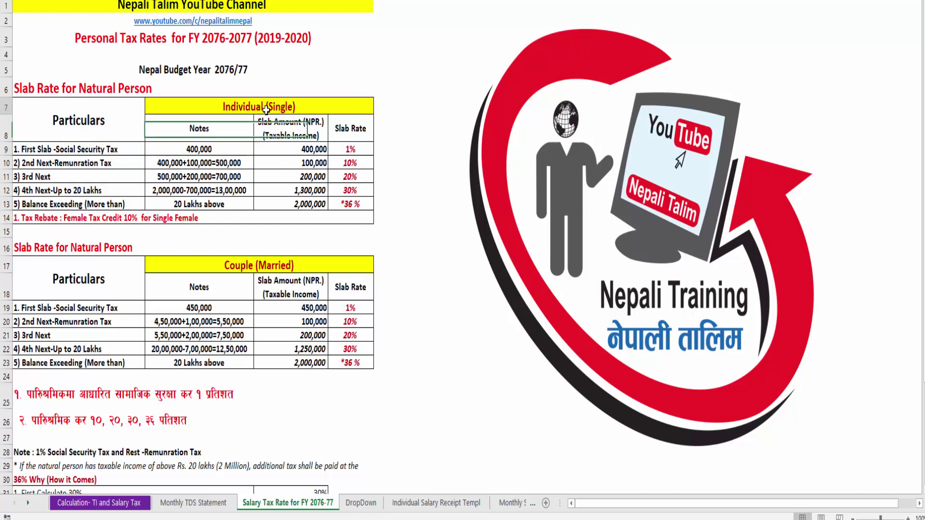
{"action": "left_click", "coordinate": [350, 151]}
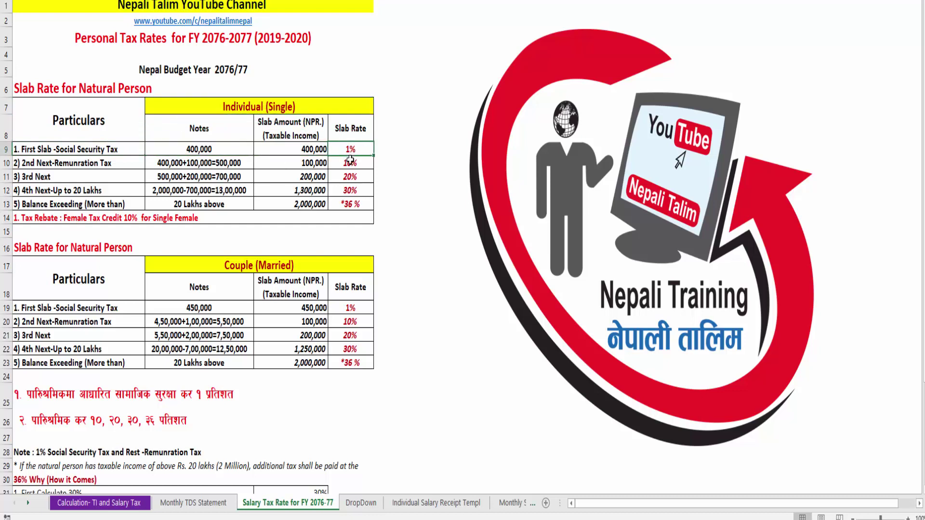
{"action": "left_click", "coordinate": [288, 164]}
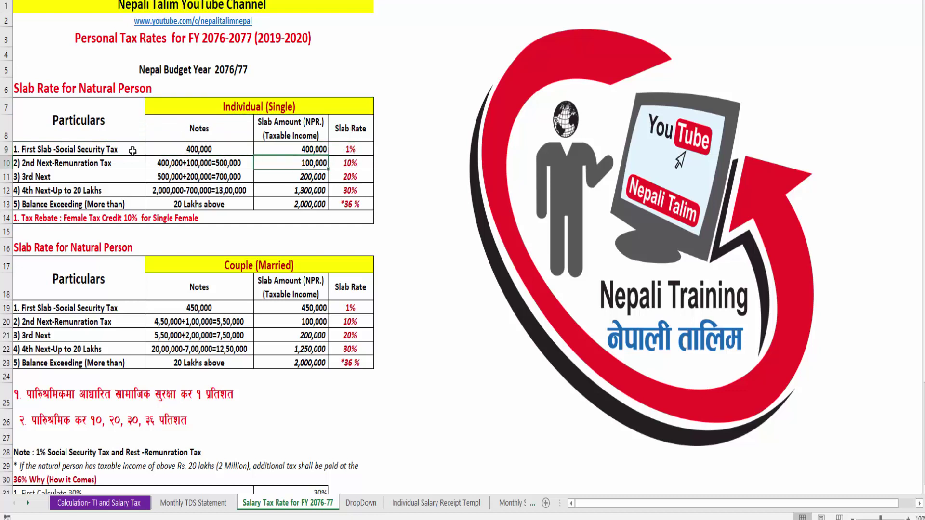
{"action": "left_click", "coordinate": [354, 162]}
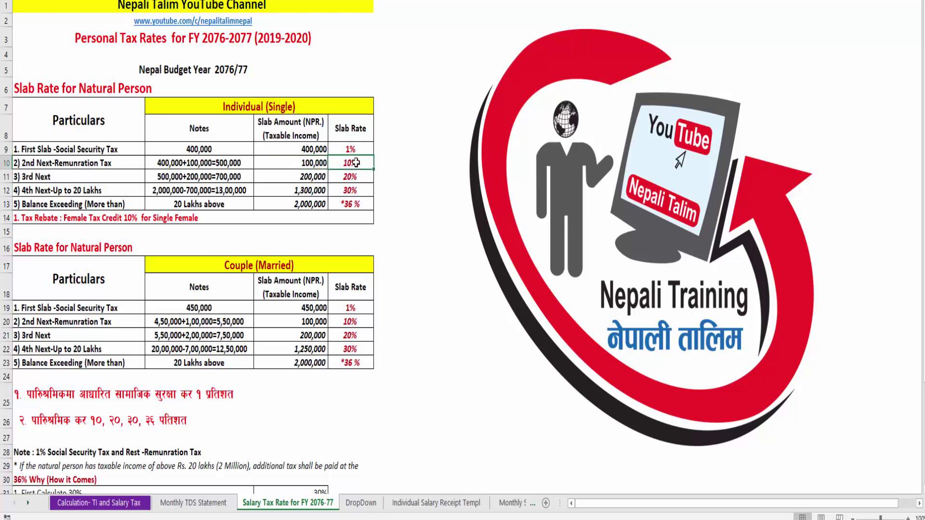
{"action": "left_click", "coordinate": [313, 149]}
{"action": "left_click", "coordinate": [202, 149]}
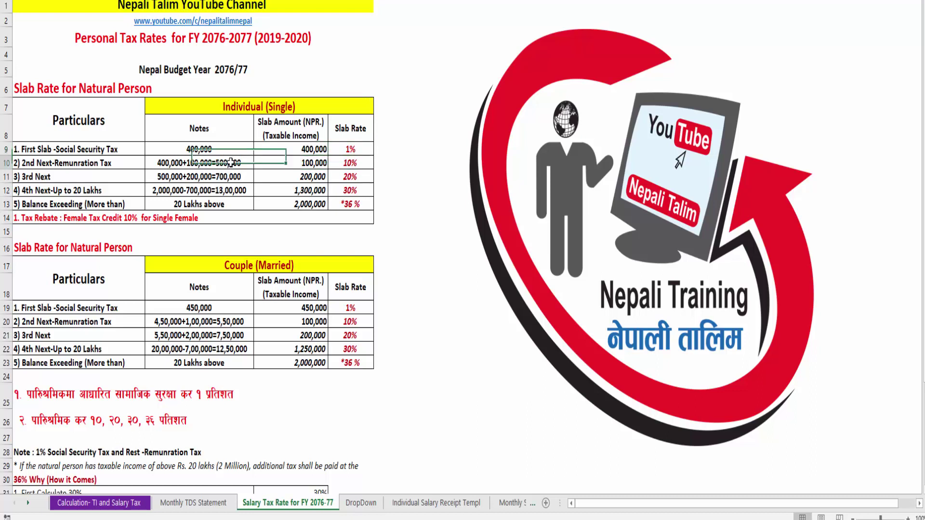
{"action": "left_click", "coordinate": [202, 162]}
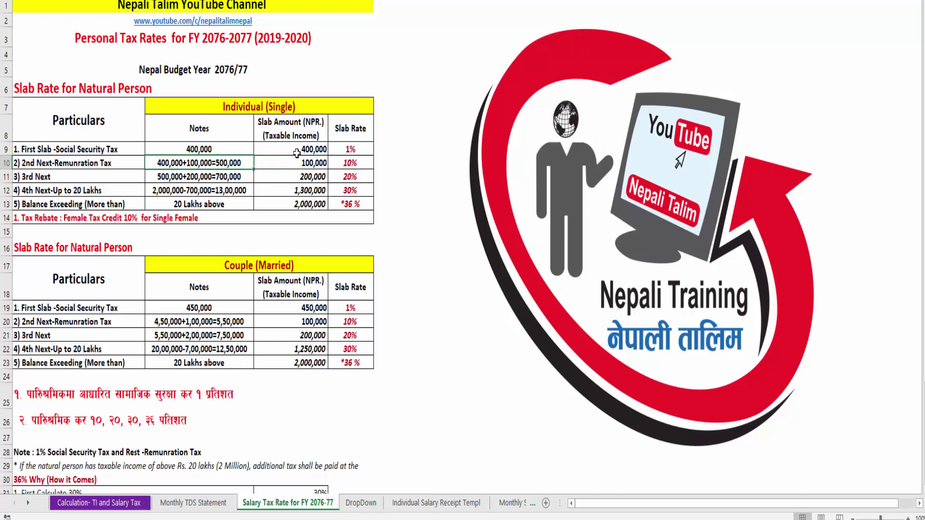
{"action": "left_click", "coordinate": [297, 151]}
{"action": "left_click", "coordinate": [344, 150]}
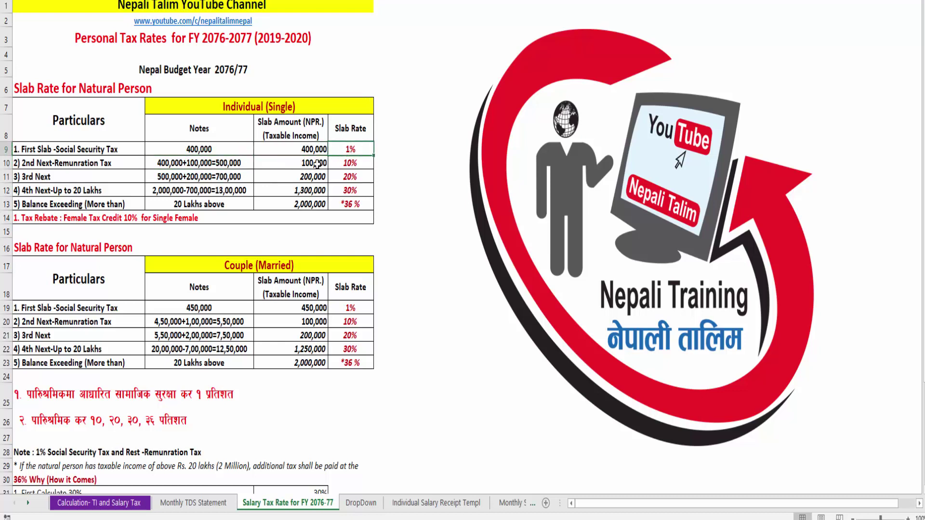
{"action": "left_click", "coordinate": [323, 164]}
{"action": "left_click", "coordinate": [343, 163]}
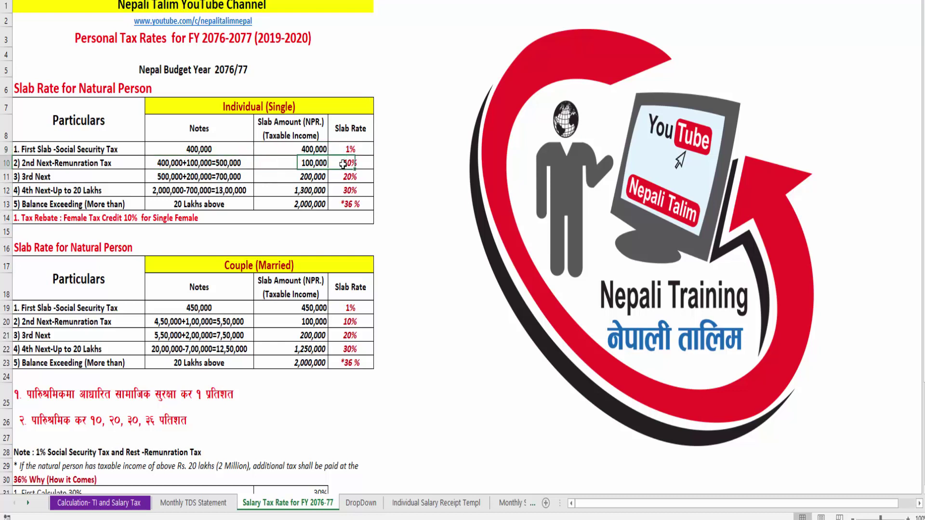
{"action": "left_click", "coordinate": [222, 178]}
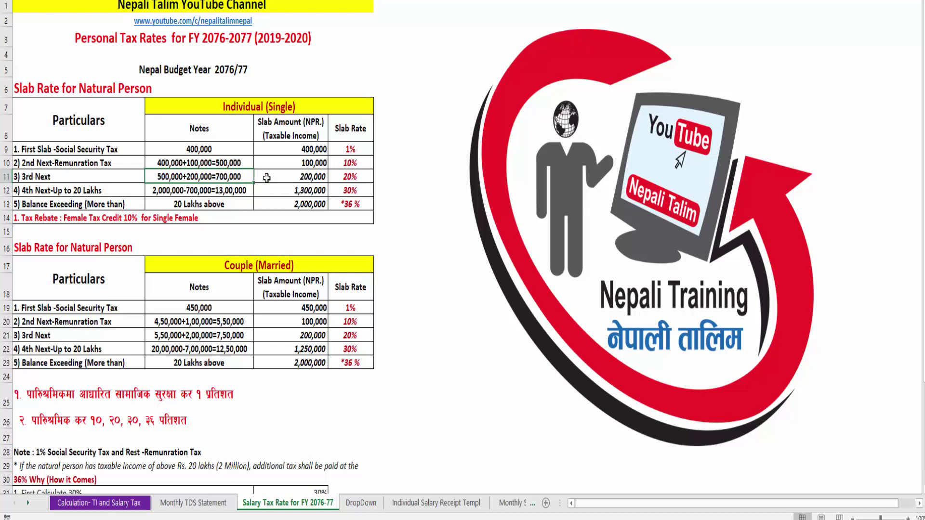
{"action": "left_click", "coordinate": [58, 178]}
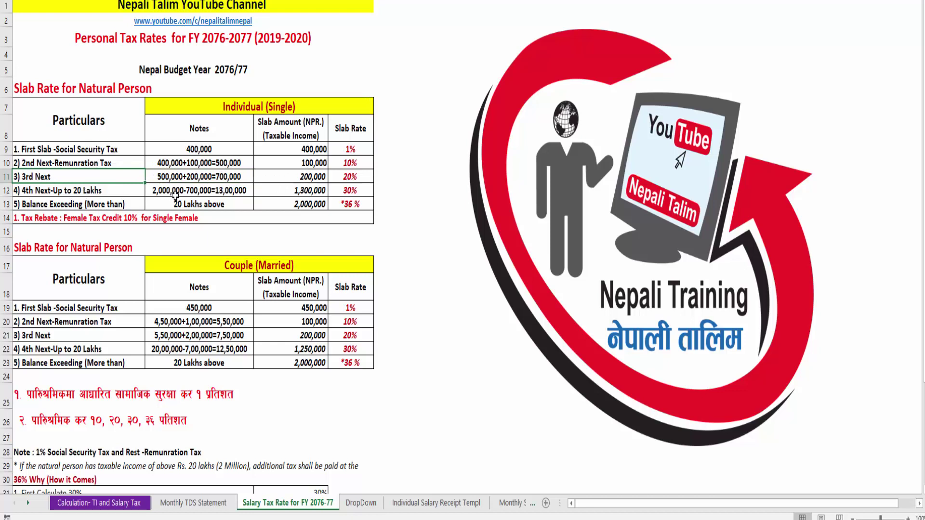
{"action": "key", "text": "Right"}
{"action": "key", "text": "Right"}
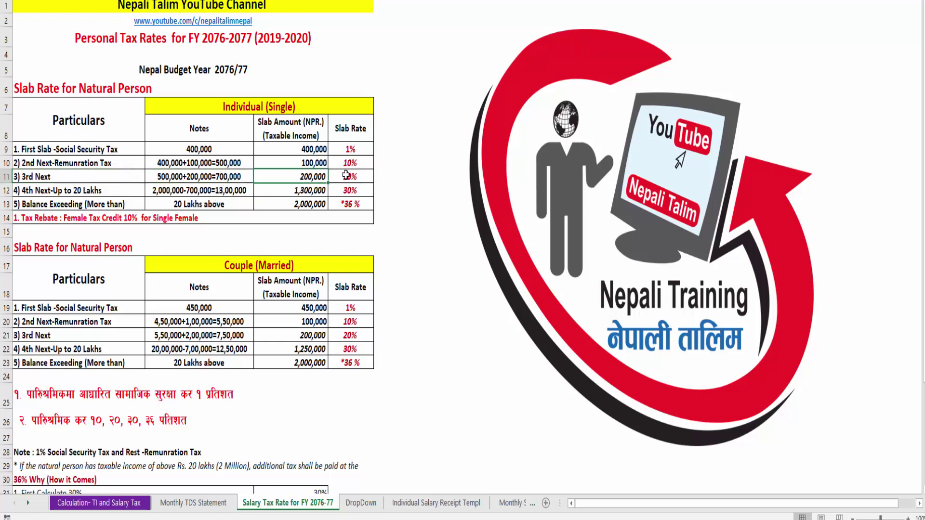
{"action": "left_click", "coordinate": [348, 176]}
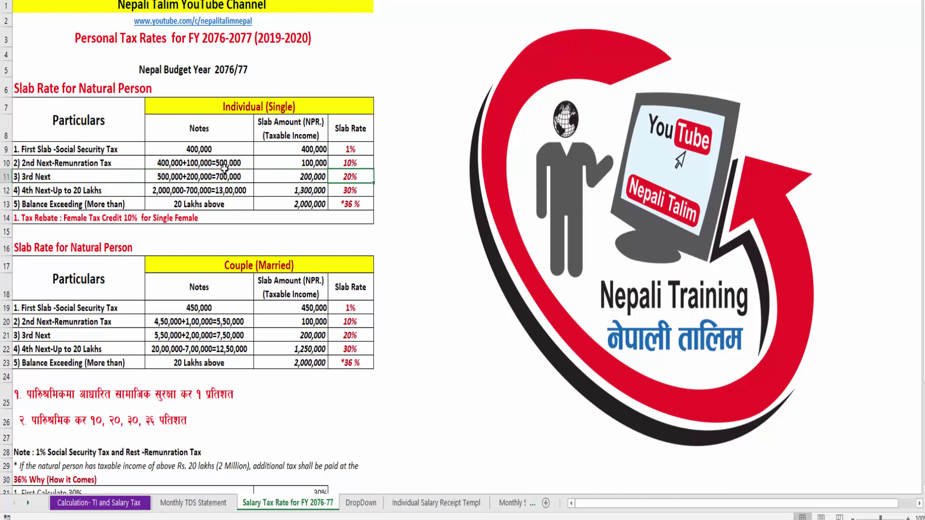
{"action": "left_click", "coordinate": [240, 177]}
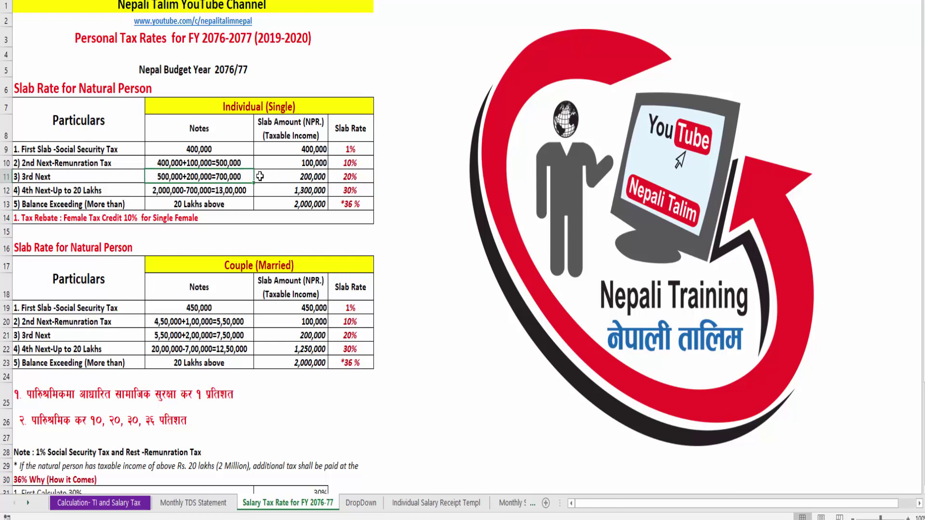
{"action": "left_click_drag", "start_coordinate": [260, 176], "coordinate": [230, 155]}
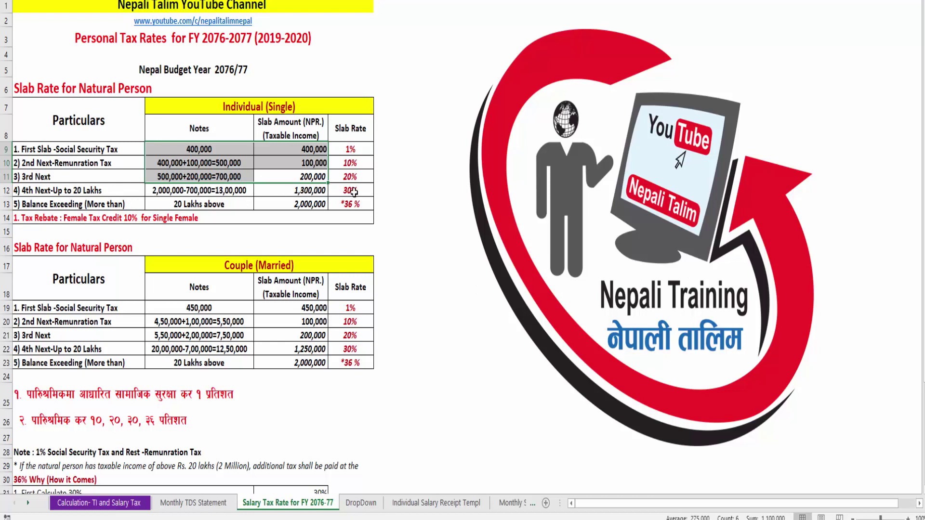
{"action": "left_click", "coordinate": [333, 188]}
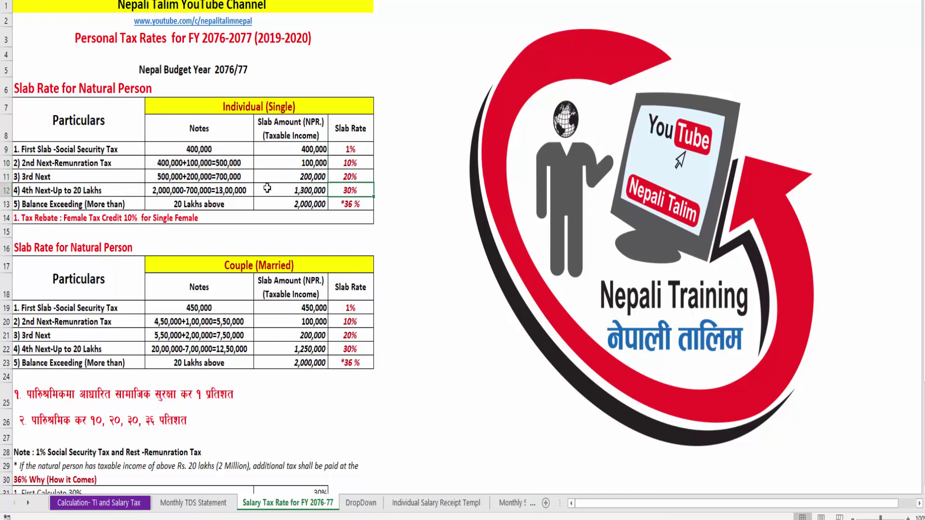
{"action": "left_click", "coordinate": [299, 191]}
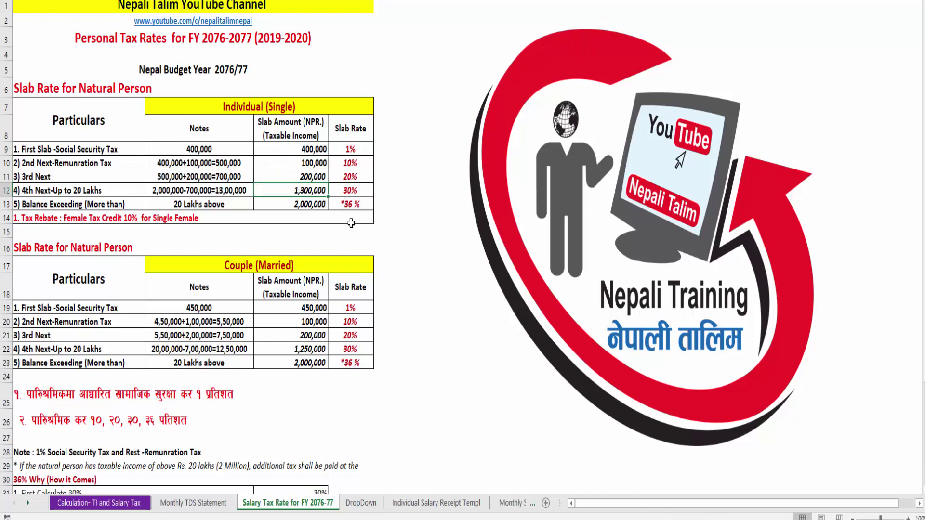
{"action": "left_click", "coordinate": [350, 192]}
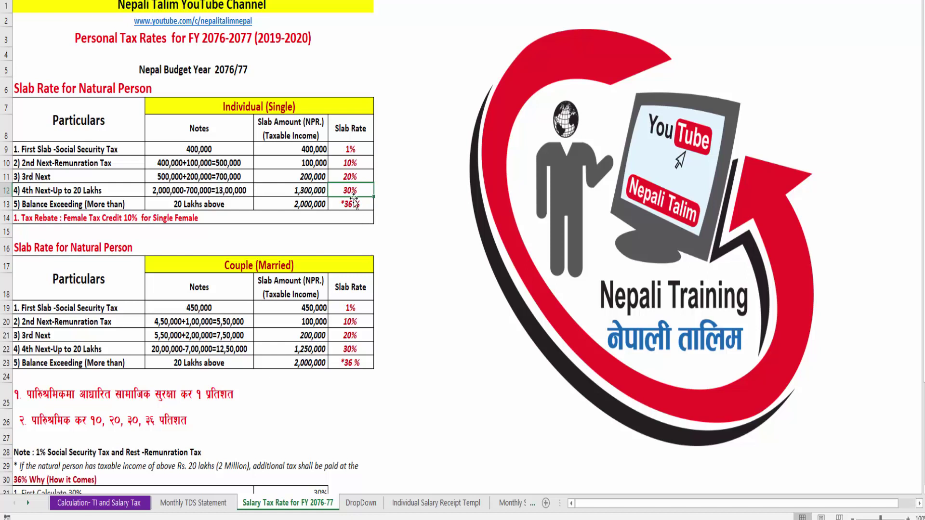
{"action": "left_click", "coordinate": [355, 150]}
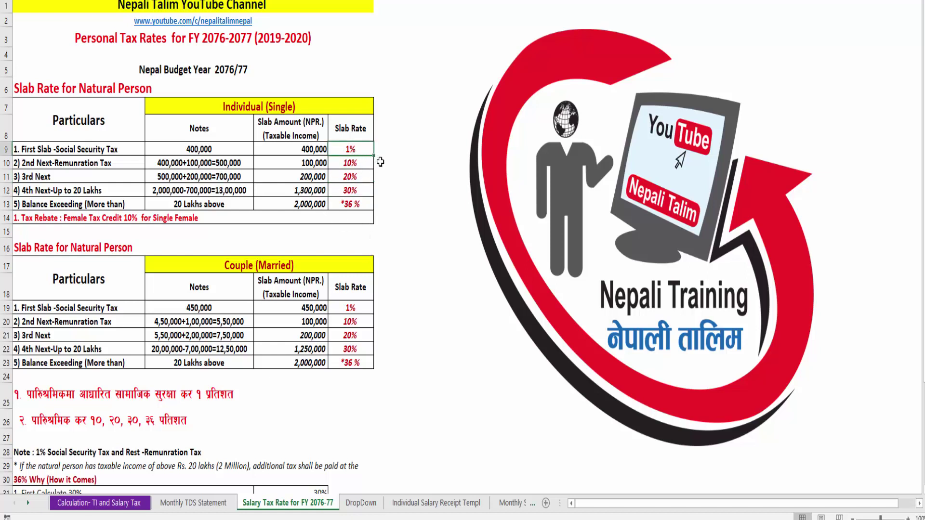
{"action": "left_click", "coordinate": [366, 164]}
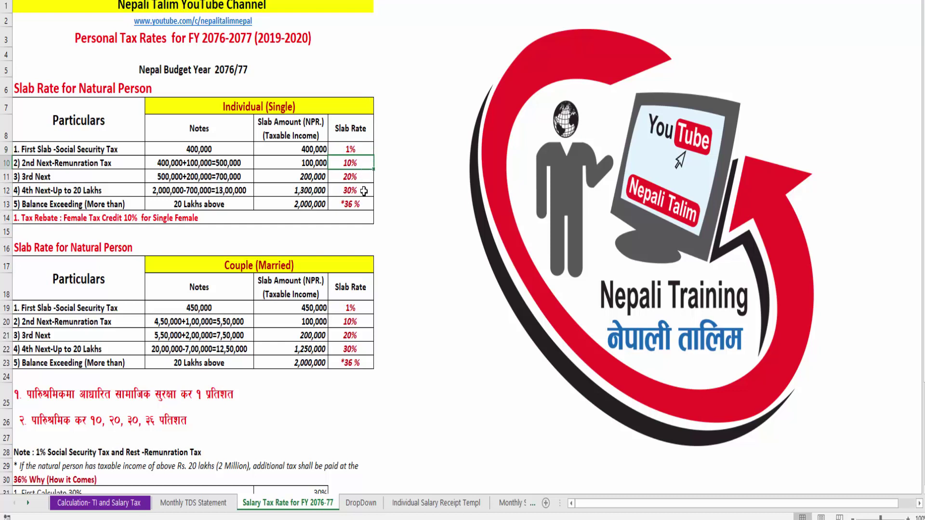
{"action": "left_click", "coordinate": [364, 191]}
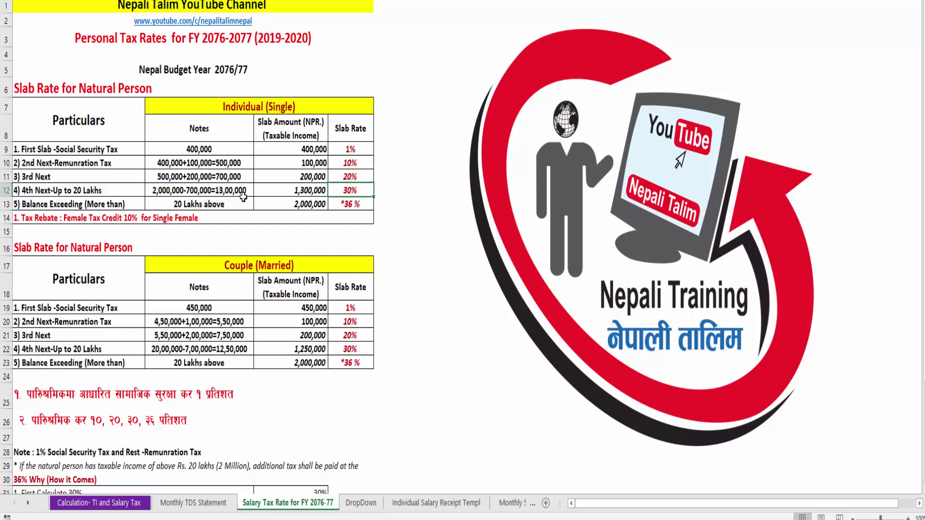
{"action": "left_click", "coordinate": [226, 205]}
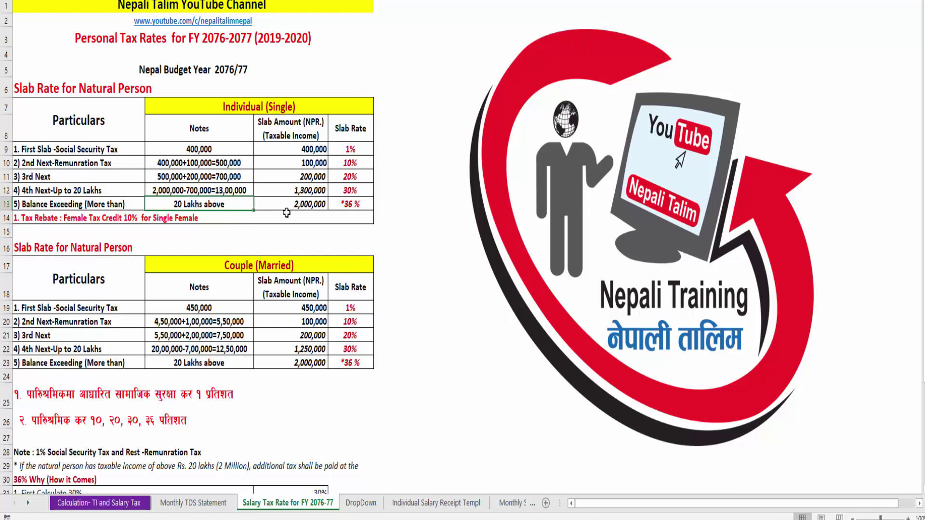
{"action": "left_click", "coordinate": [349, 205]}
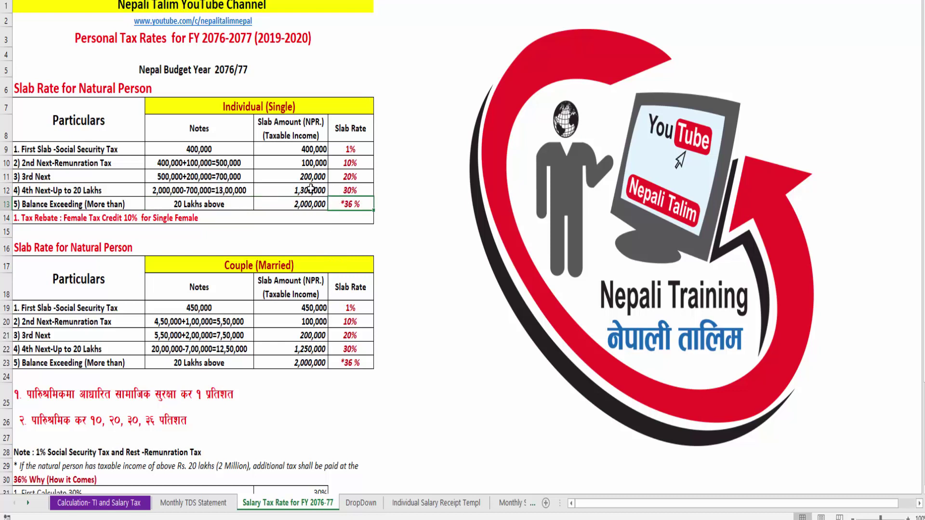
{"action": "left_click", "coordinate": [311, 190]}
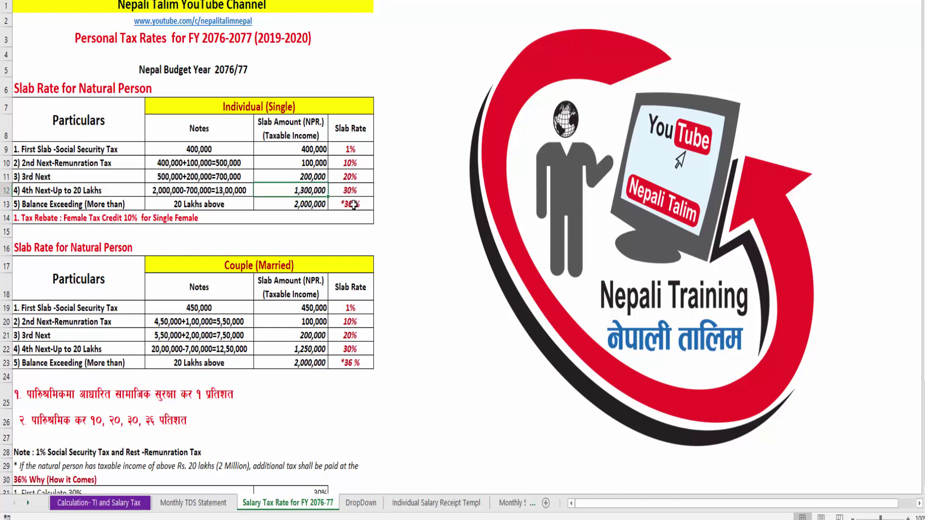
{"action": "left_click_drag", "start_coordinate": [348, 149], "coordinate": [345, 204]}
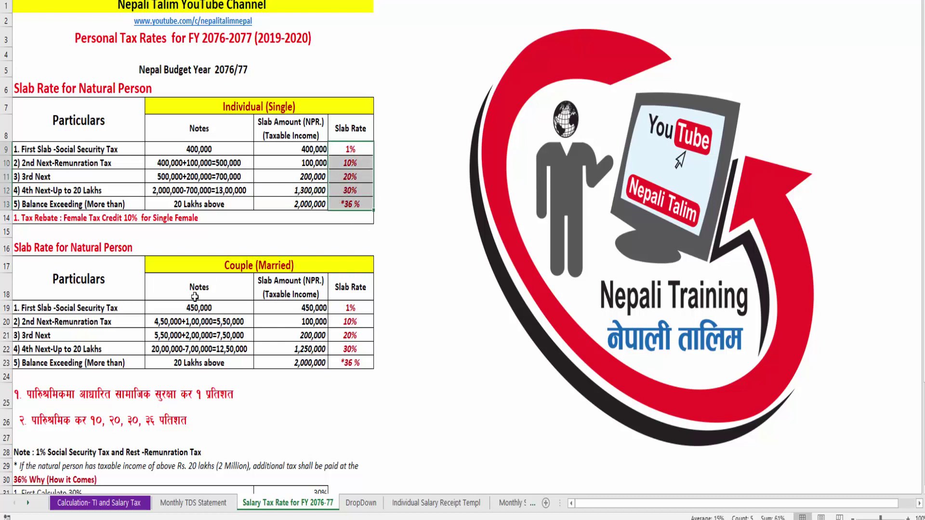
{"action": "left_click", "coordinate": [147, 283]}
{"action": "key", "text": "Down"}
{"action": "key", "text": "Down"}
{"action": "key", "text": "Down"}
{"action": "key", "text": "Down"}
{"action": "key", "text": "Down"}
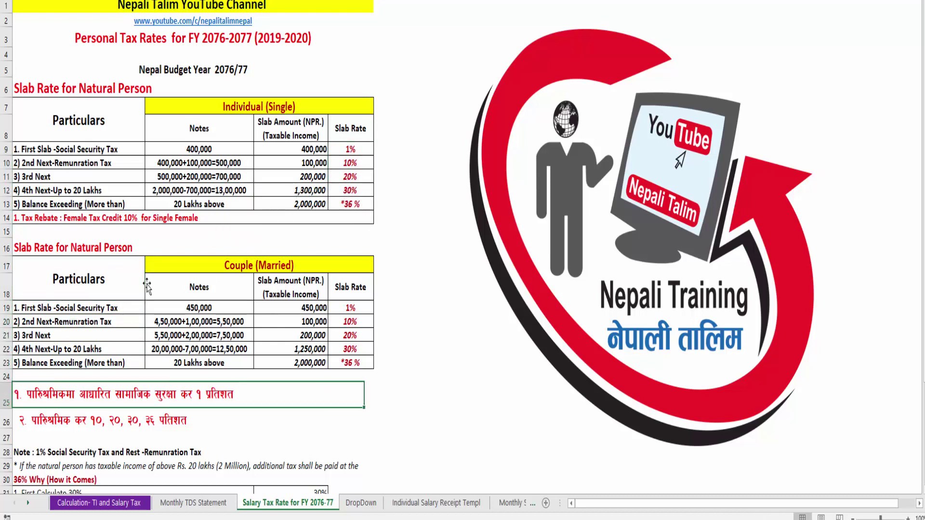
{"action": "key", "text": "Down"}
{"action": "key", "text": "Down"}
{"action": "key", "text": "Down"}
{"action": "key", "text": "Down"}
{"action": "key", "text": "Down"}
{"action": "key", "text": "Down"}
{"action": "key", "text": "Down"}
{"action": "key", "text": "Down"}
{"action": "key", "text": "Down"}
{"action": "key", "text": "Down"}
{"action": "key", "text": "Down"}
{"action": "key", "text": "Down"}
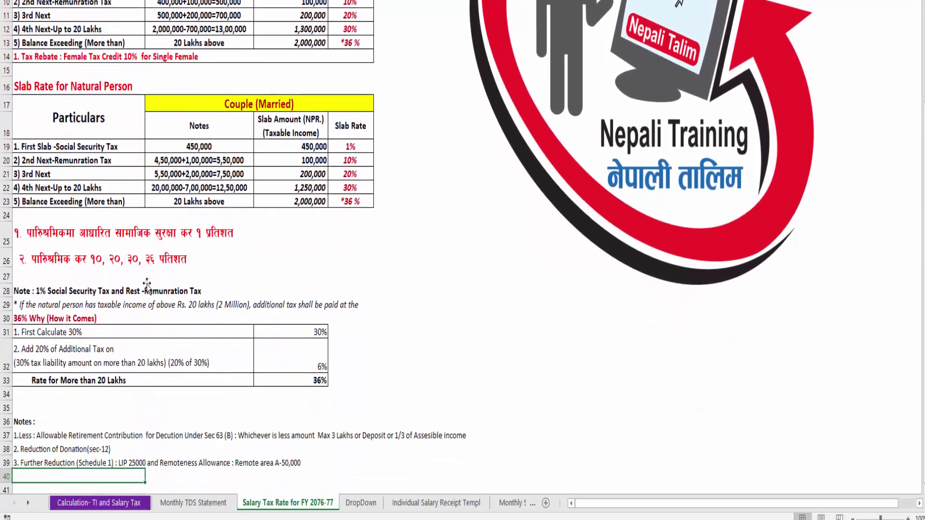
{"action": "key", "text": "Down"}
{"action": "key", "text": "Down"}
{"action": "key", "text": "Down"}
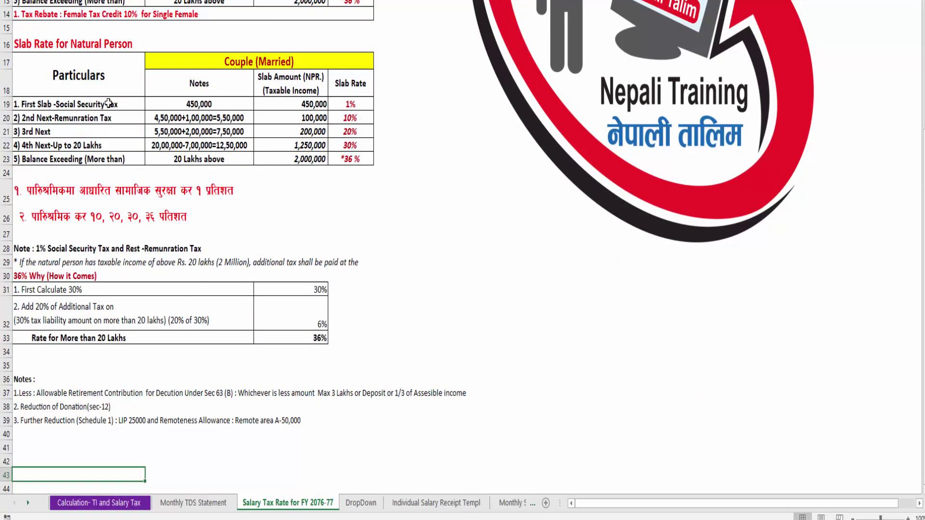
{"action": "left_click", "coordinate": [108, 103]}
{"action": "key", "text": "Right"}
{"action": "key", "text": "Right"}
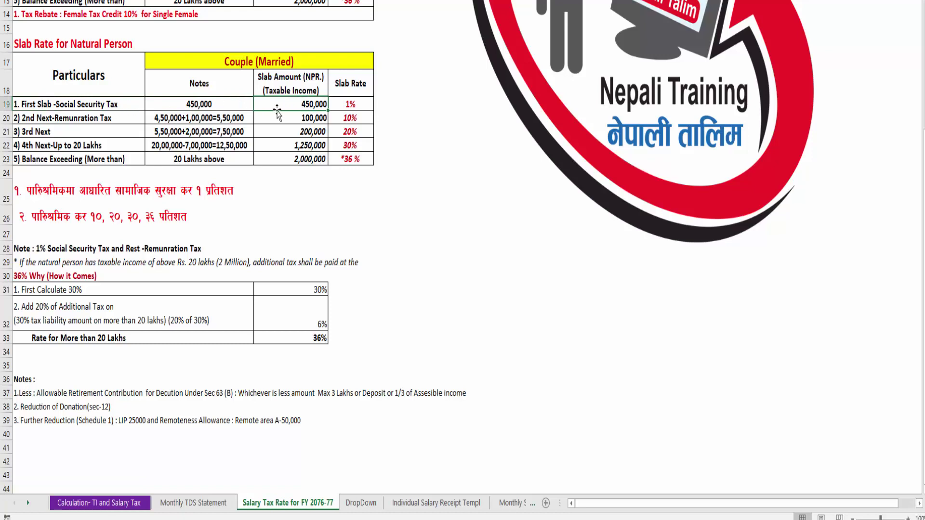
{"action": "left_click", "coordinate": [362, 104]}
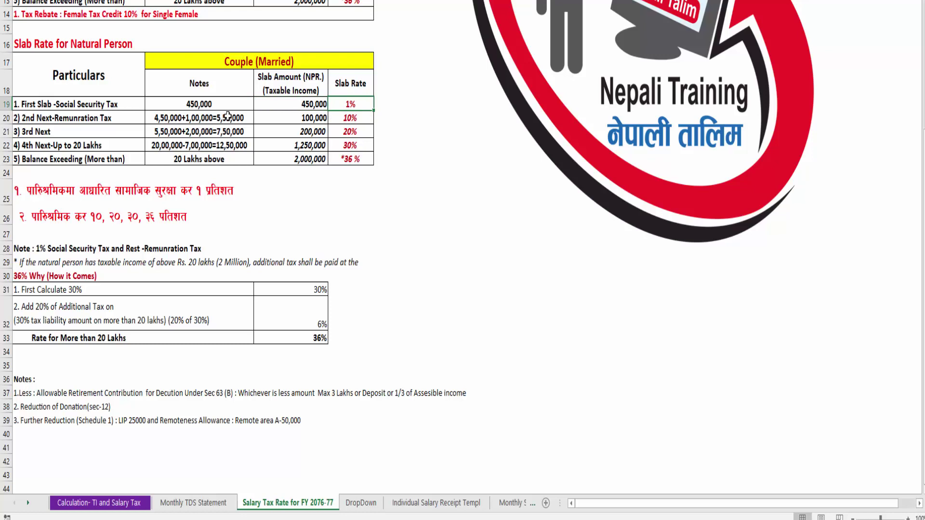
{"action": "left_click", "coordinate": [282, 117]}
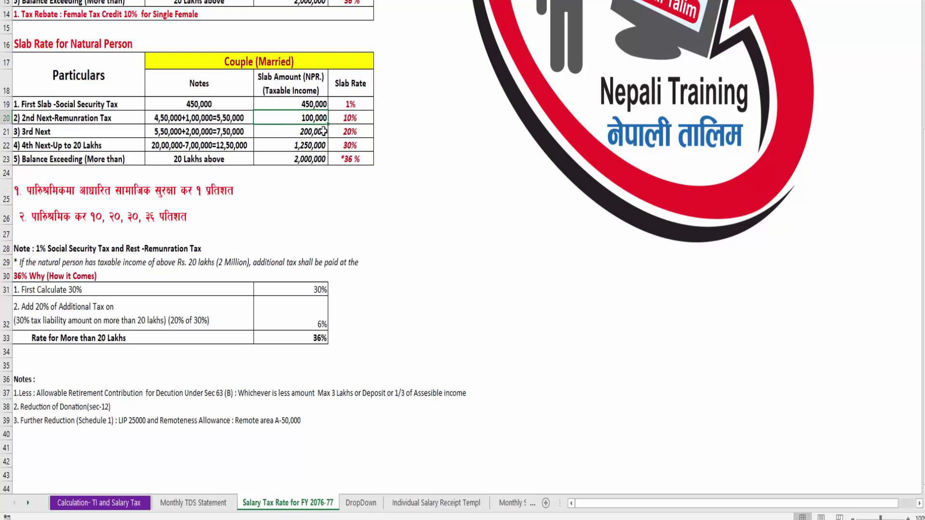
{"action": "left_click", "coordinate": [350, 118]}
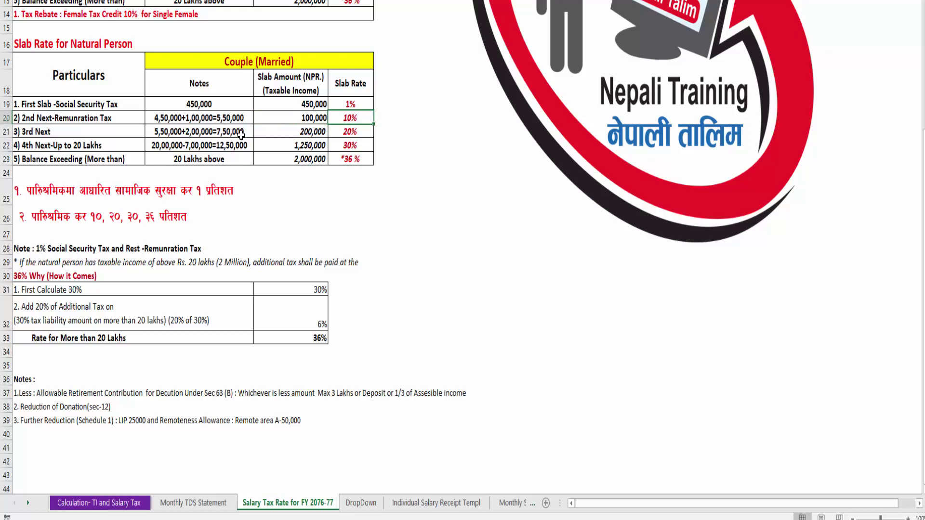
{"action": "left_click", "coordinate": [350, 131]}
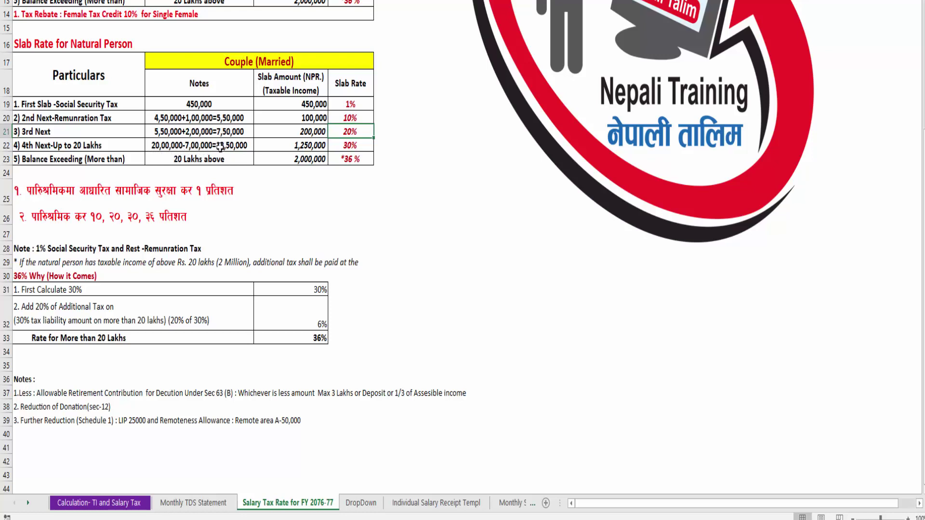
{"action": "double_click", "coordinate": [202, 144]}
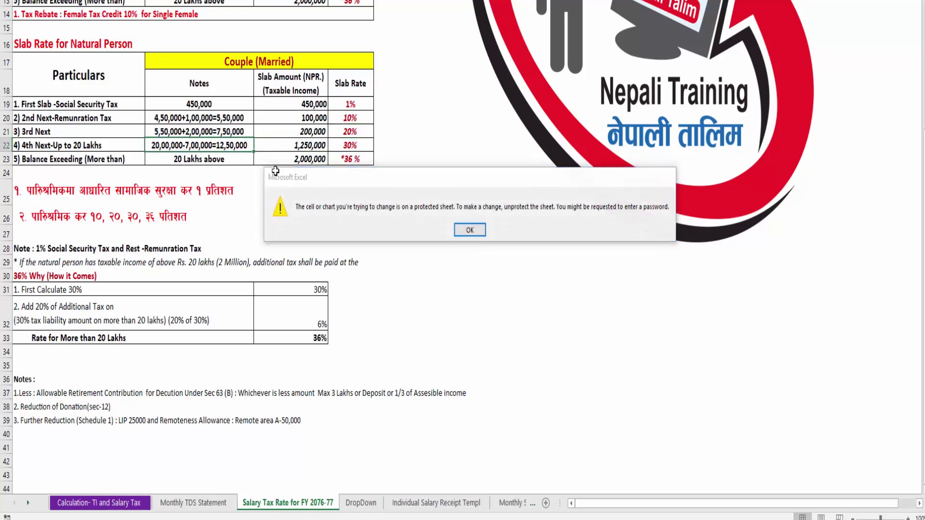
{"action": "key", "text": "Return"}
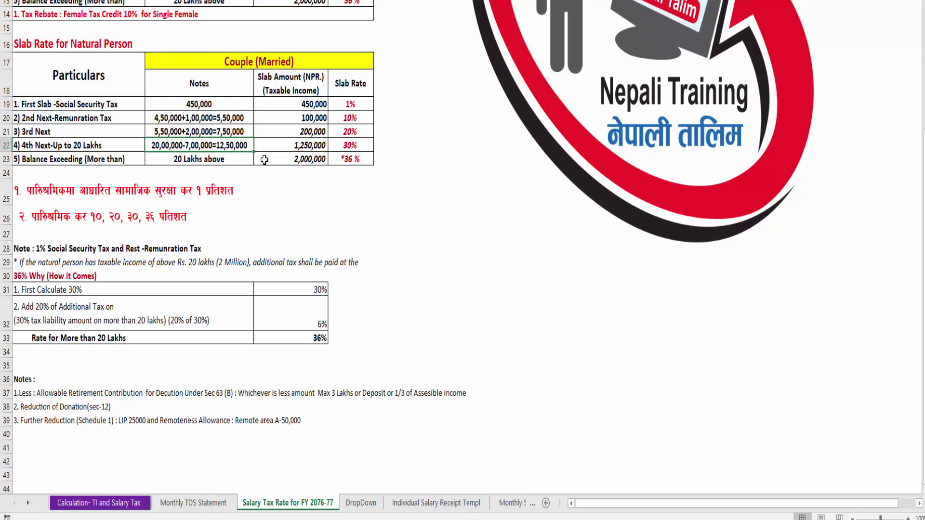
{"action": "left_click", "coordinate": [307, 149]}
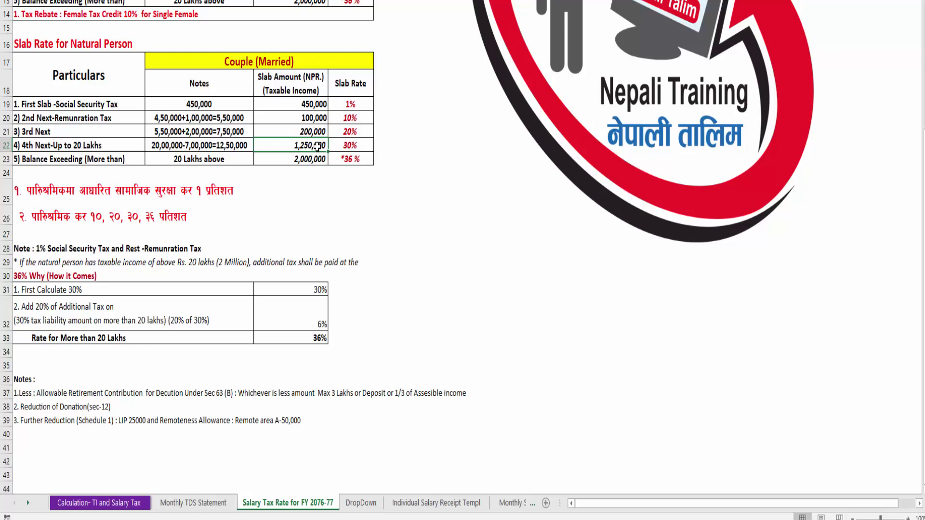
{"action": "left_click", "coordinate": [343, 147]}
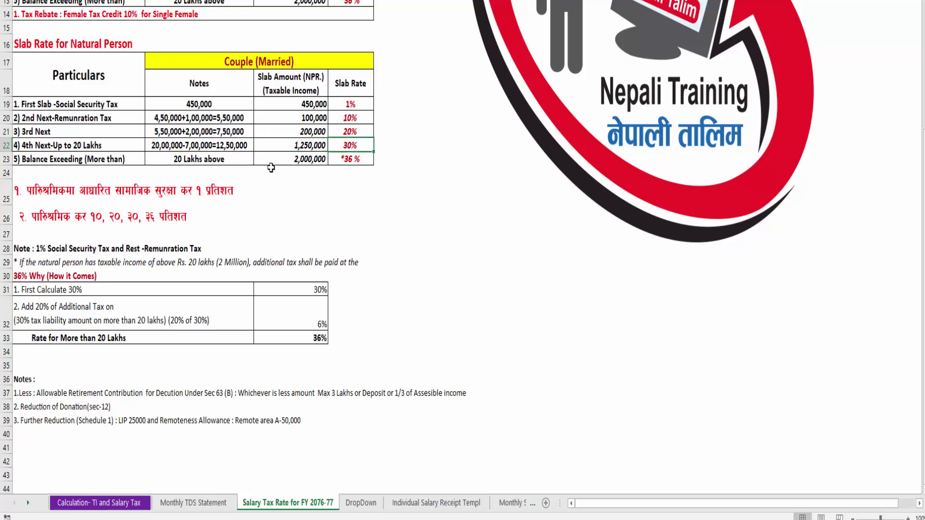
{"action": "left_click", "coordinate": [255, 64]}
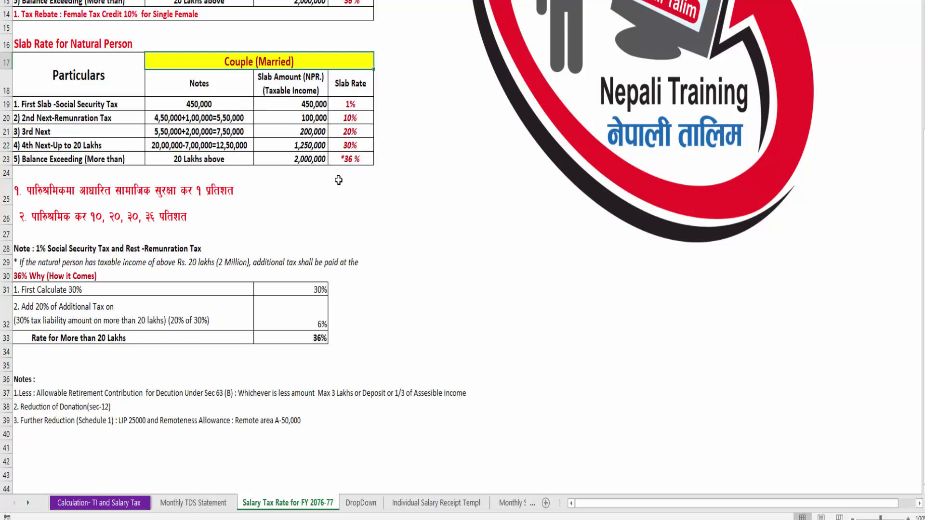
{"action": "left_click", "coordinate": [6, 193]}
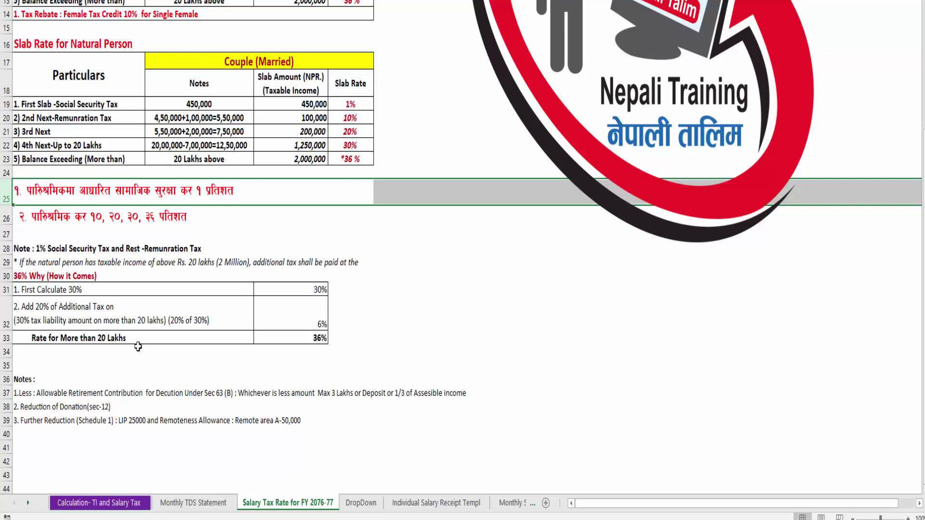
{"action": "left_click", "coordinate": [6, 289]}
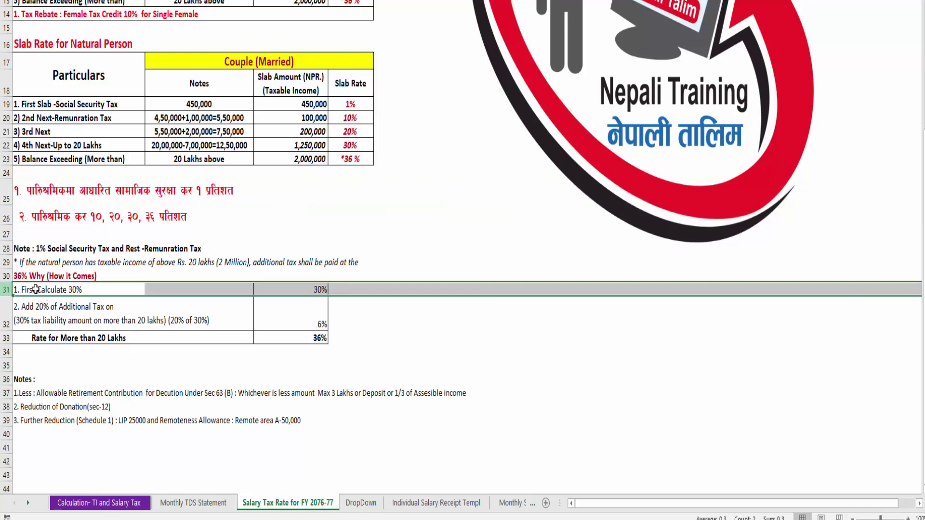
{"action": "left_click", "coordinate": [148, 288]}
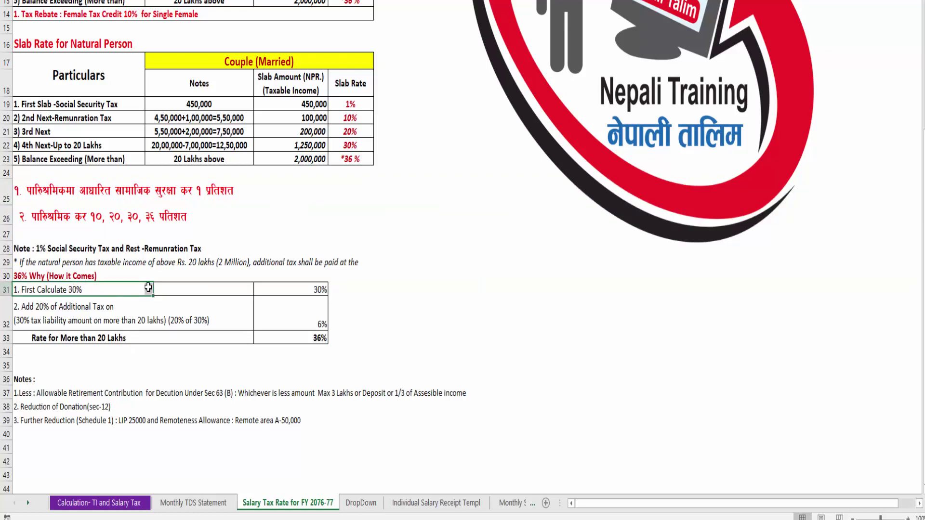
{"action": "left_click", "coordinate": [284, 285]}
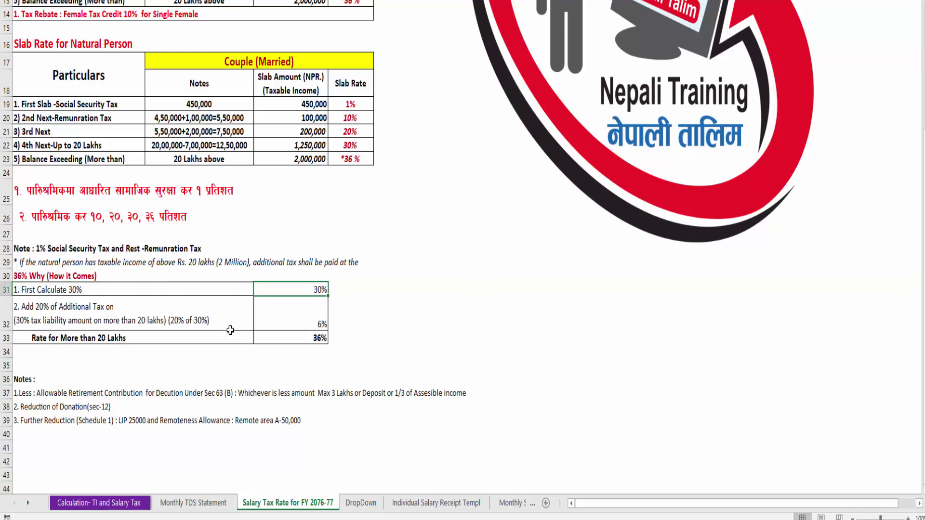
{"action": "left_click", "coordinate": [299, 320]}
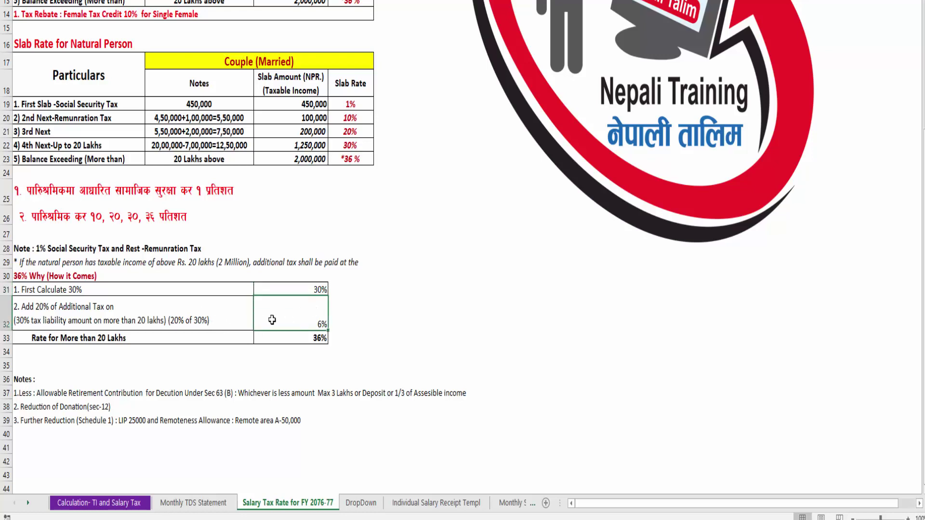
{"action": "left_click", "coordinate": [314, 339]}
{"action": "key", "text": "Delete"}
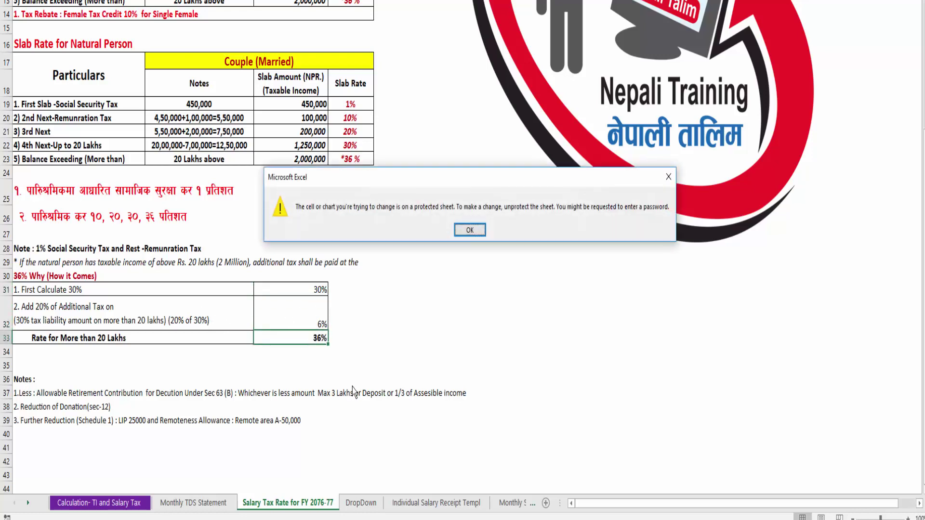
{"action": "key", "text": "Return"}
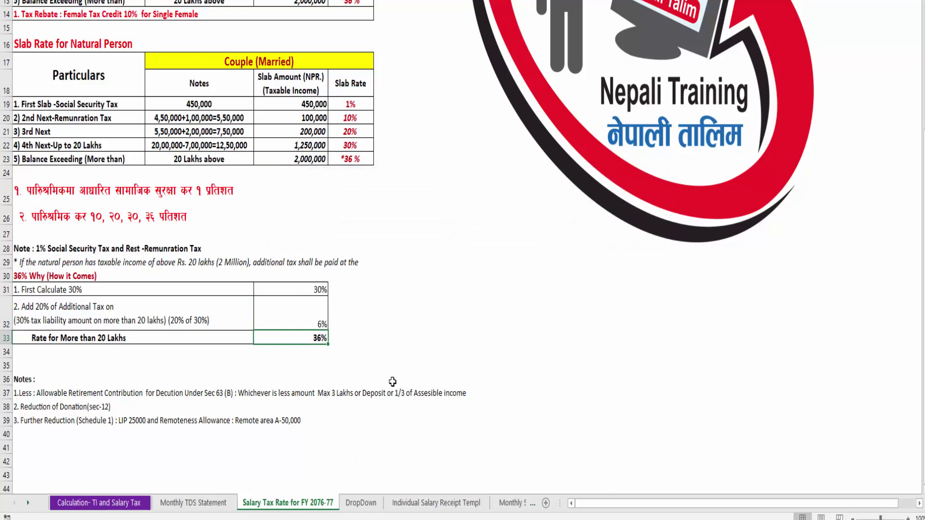
{"action": "left_click", "coordinate": [310, 321]}
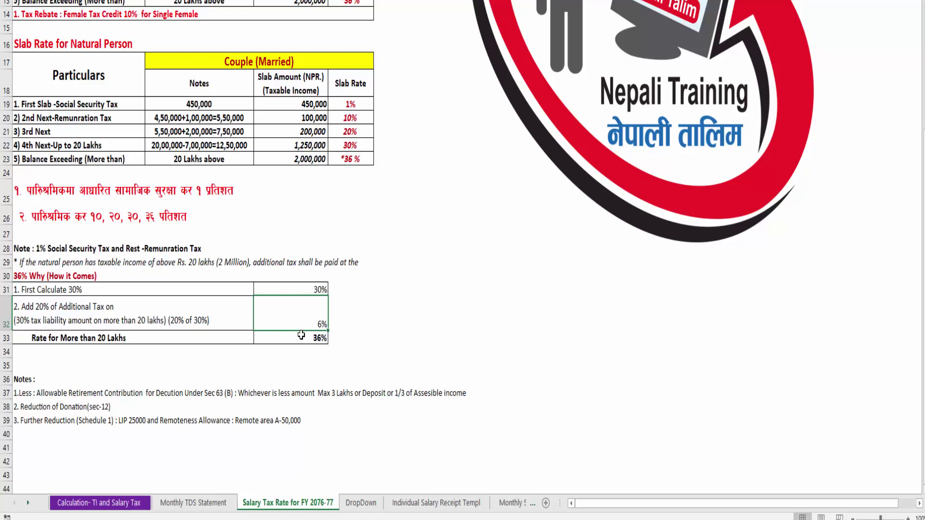
{"action": "left_click_drag", "start_coordinate": [315, 290], "coordinate": [312, 311]}
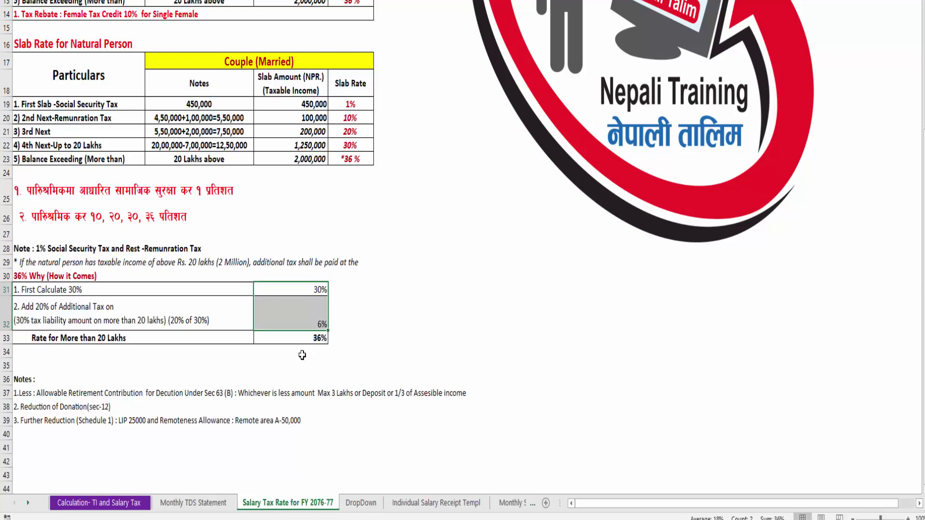
{"action": "scroll", "coordinate": [282, 342], "scroll_direction": "up", "scroll_amount": 4}
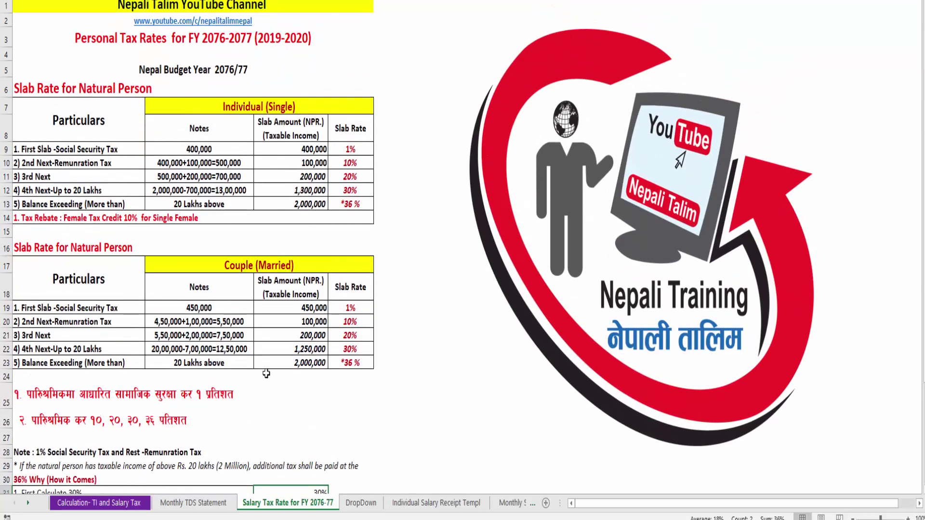
{"action": "left_click", "coordinate": [120, 504]}
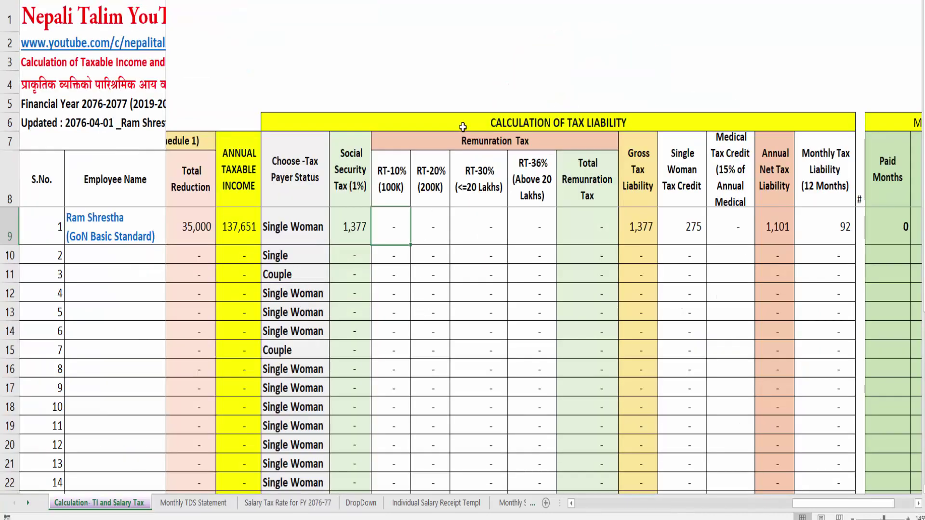
{"action": "left_click", "coordinate": [241, 229]}
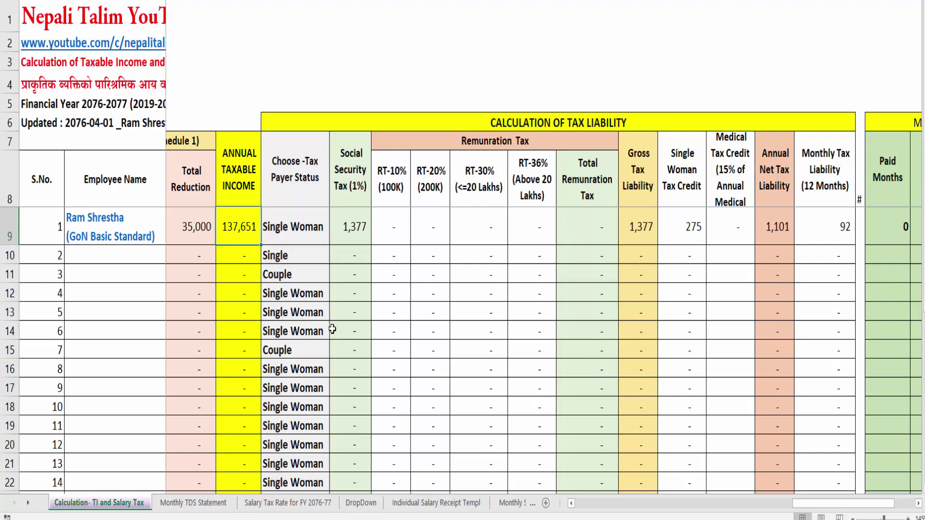
{"action": "left_click", "coordinate": [302, 178]}
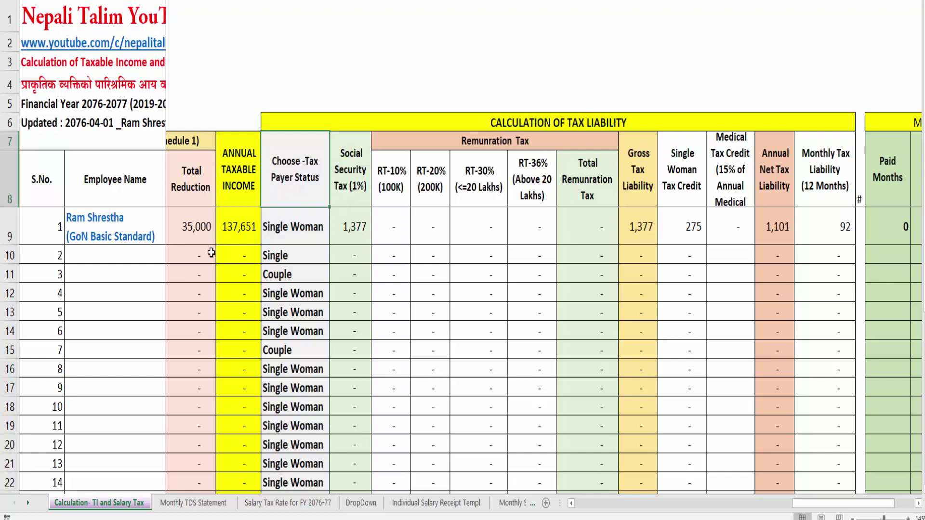
{"action": "left_click", "coordinate": [305, 229]}
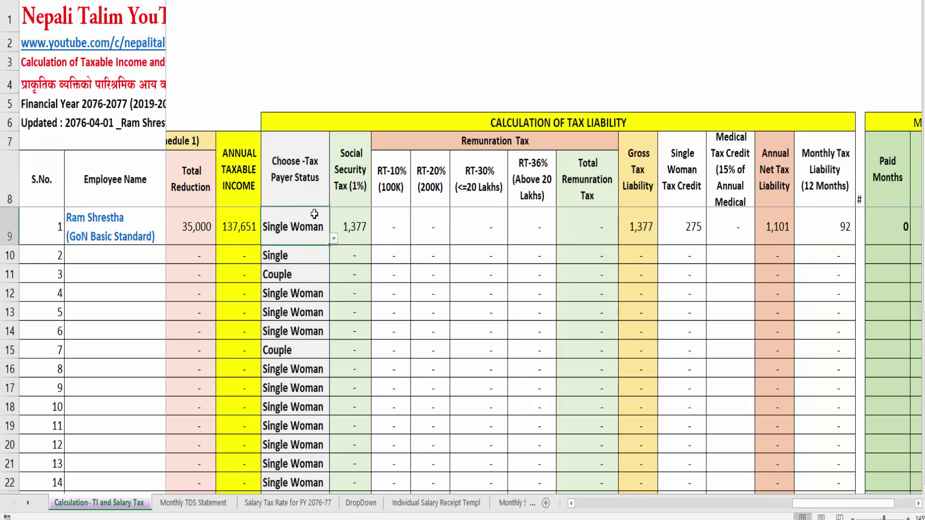
{"action": "left_click", "coordinate": [113, 219]}
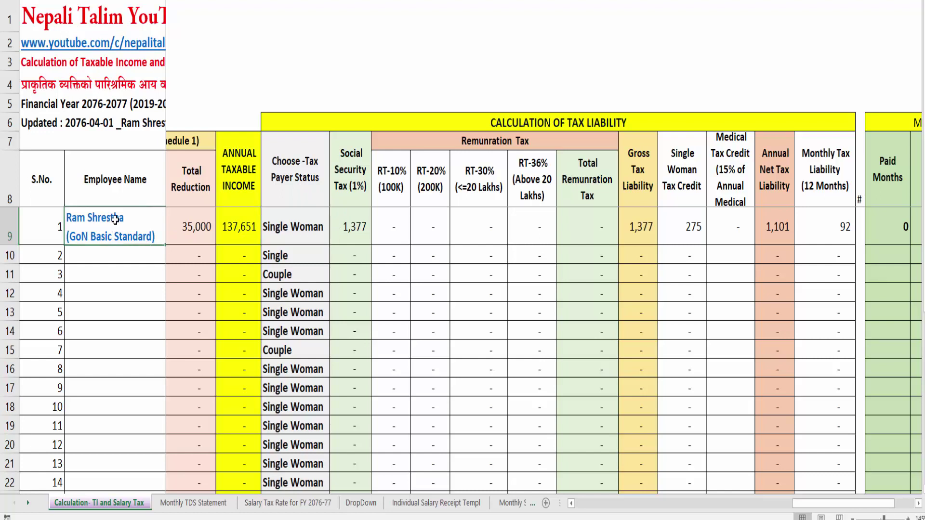
{"action": "left_click", "coordinate": [299, 231]}
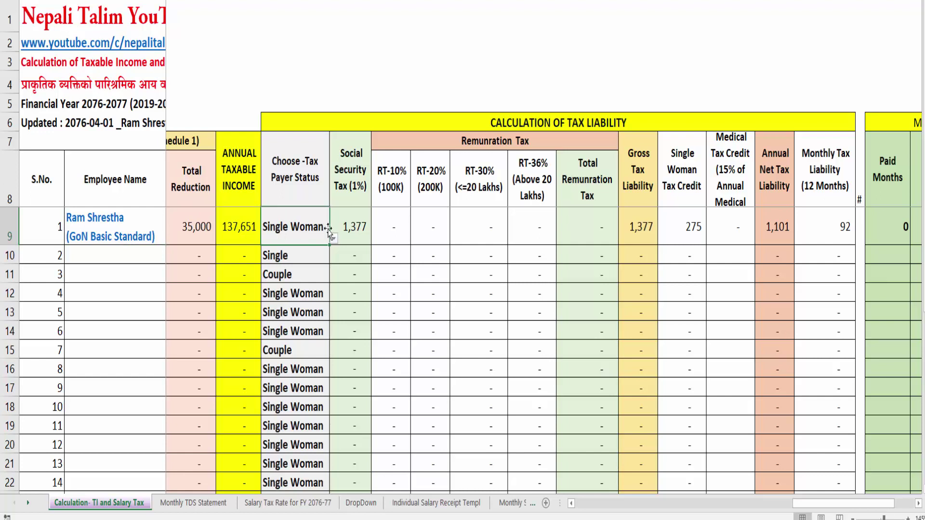
{"action": "left_click", "coordinate": [334, 239]}
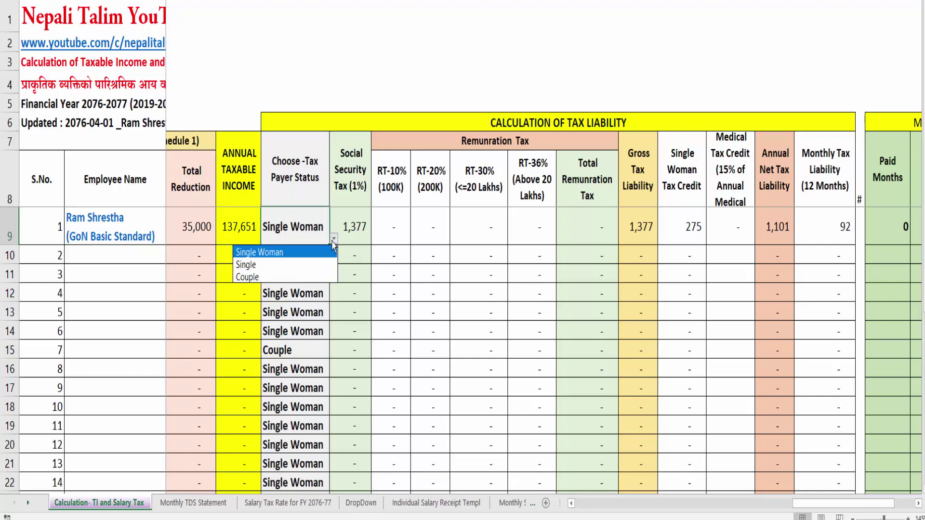
{"action": "left_click", "coordinate": [315, 265]}
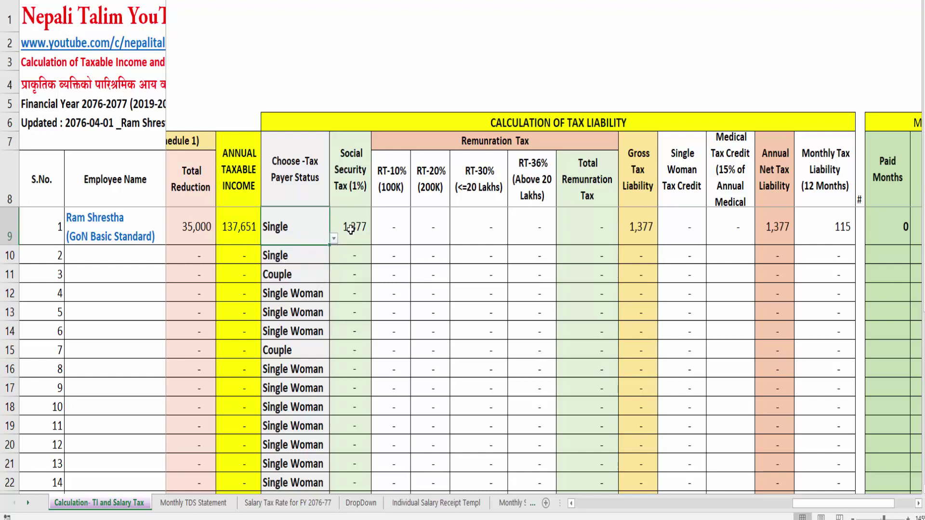
{"action": "left_click_drag", "start_coordinate": [352, 227], "coordinate": [575, 229]}
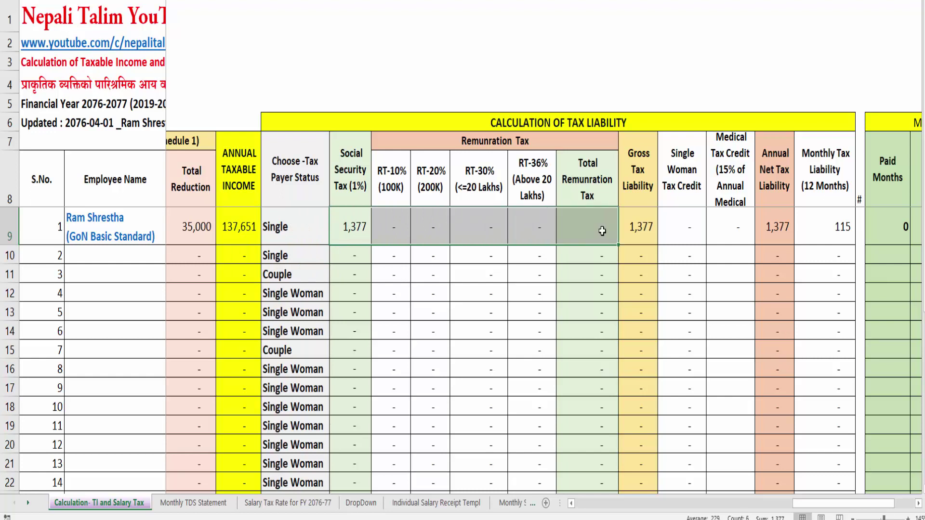
{"action": "left_click", "coordinate": [313, 223]}
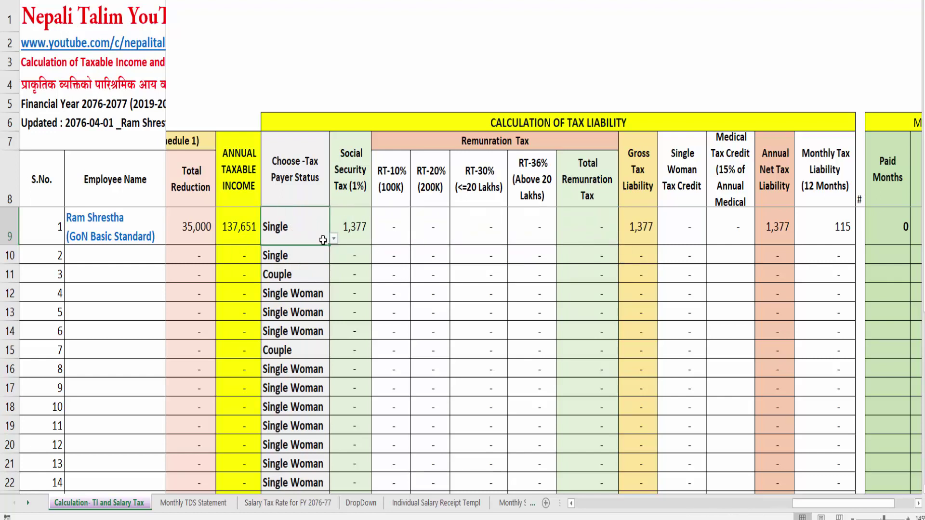
{"action": "left_click", "coordinate": [334, 240]}
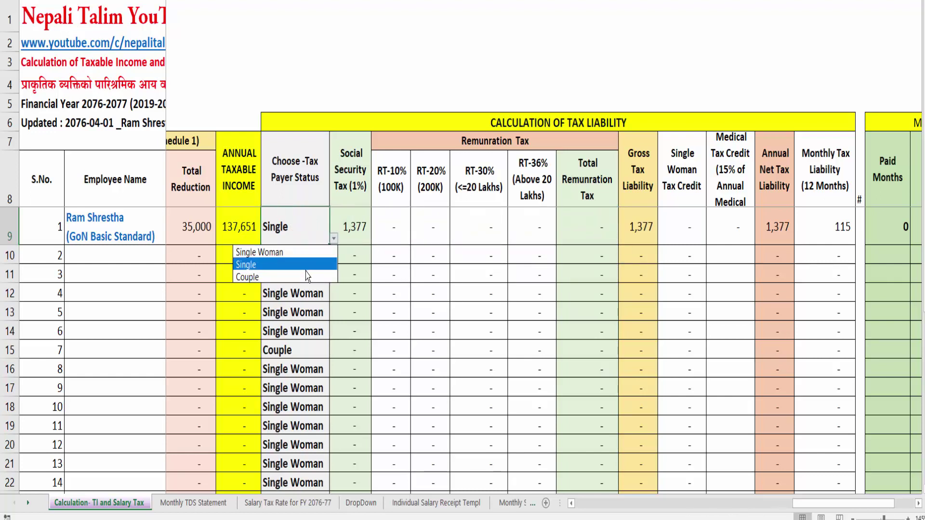
{"action": "left_click", "coordinate": [307, 276]}
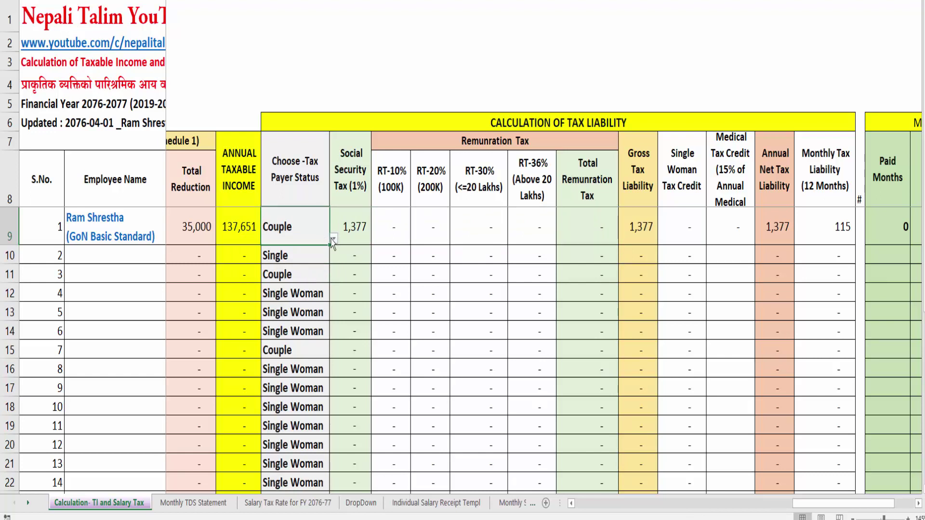
{"action": "left_click", "coordinate": [334, 240]}
{"action": "left_click", "coordinate": [308, 261]}
{"action": "left_click", "coordinate": [333, 239]}
{"action": "left_click", "coordinate": [308, 249]}
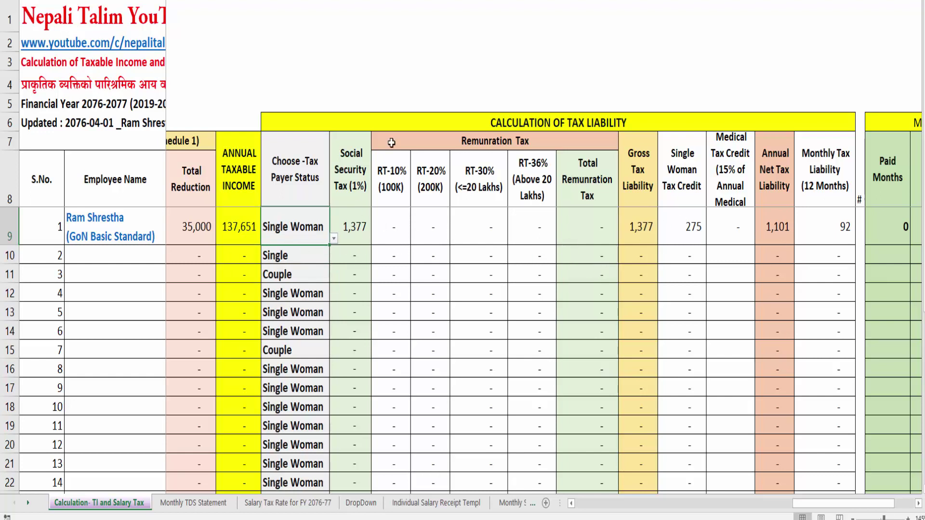
{"action": "left_click_drag", "start_coordinate": [295, 226], "coordinate": [294, 424]}
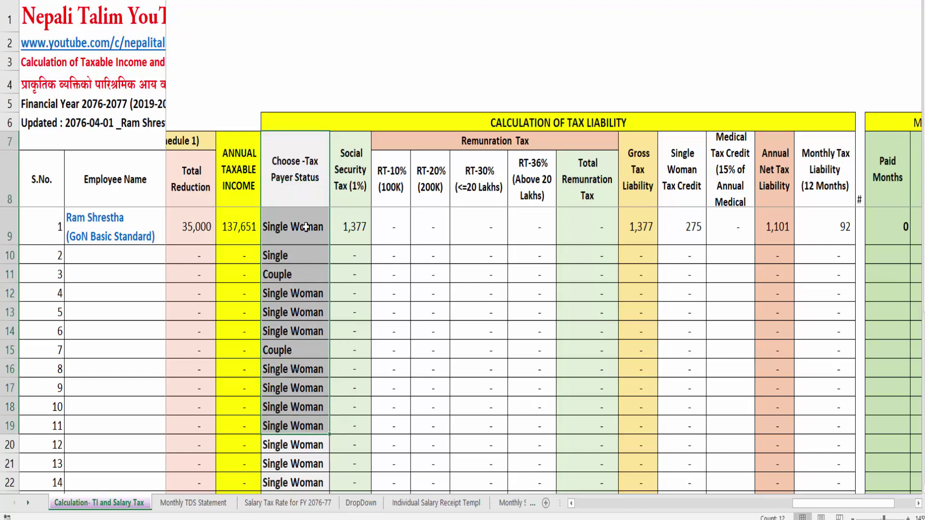
{"action": "left_click", "coordinate": [341, 187]}
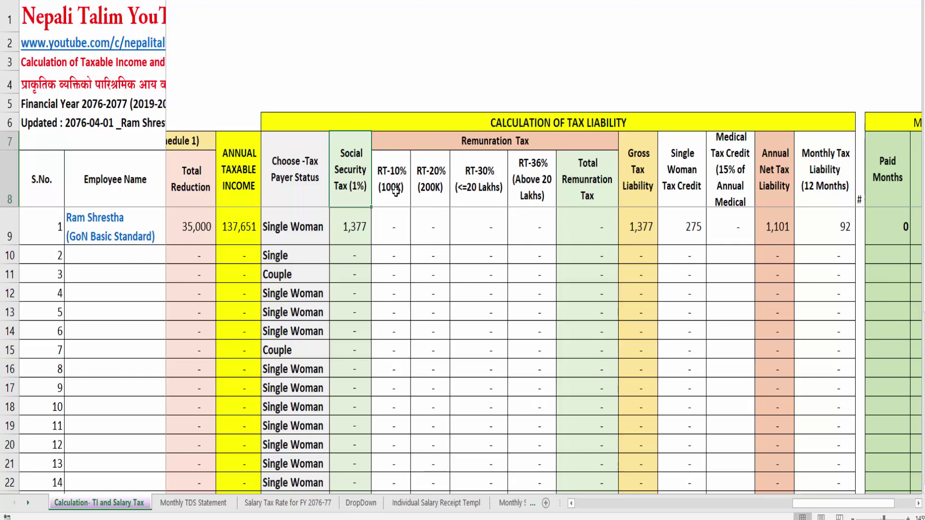
{"action": "left_click", "coordinate": [409, 176]}
{"action": "left_click", "coordinate": [437, 180]}
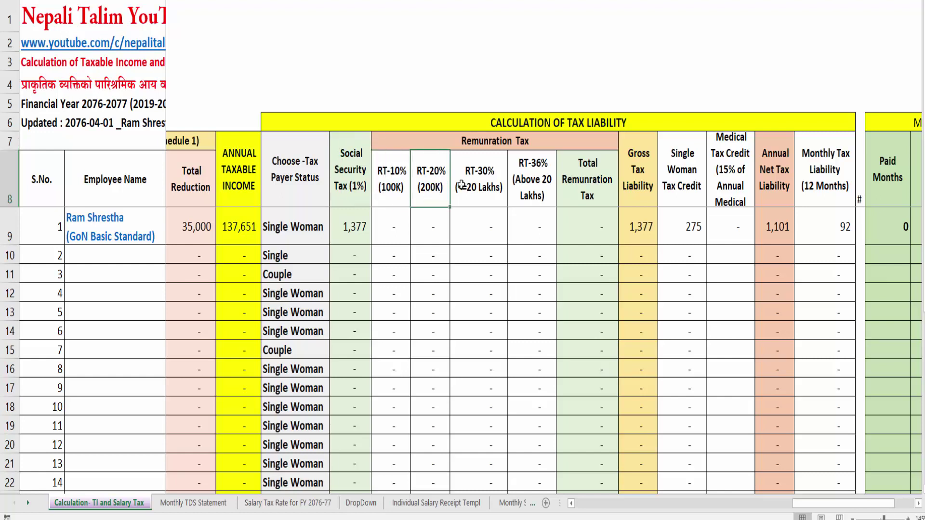
{"action": "left_click", "coordinate": [483, 183]}
{"action": "left_click", "coordinate": [534, 179]}
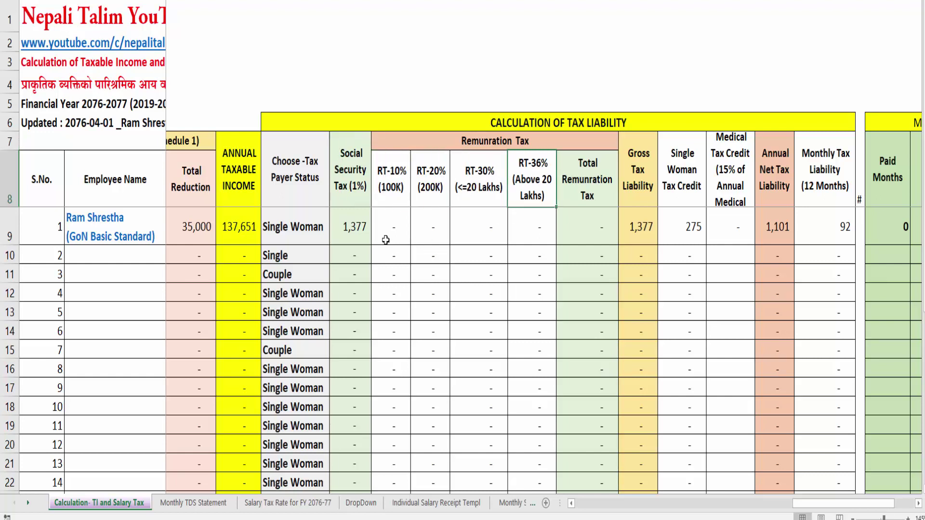
{"action": "left_click", "coordinate": [592, 182]}
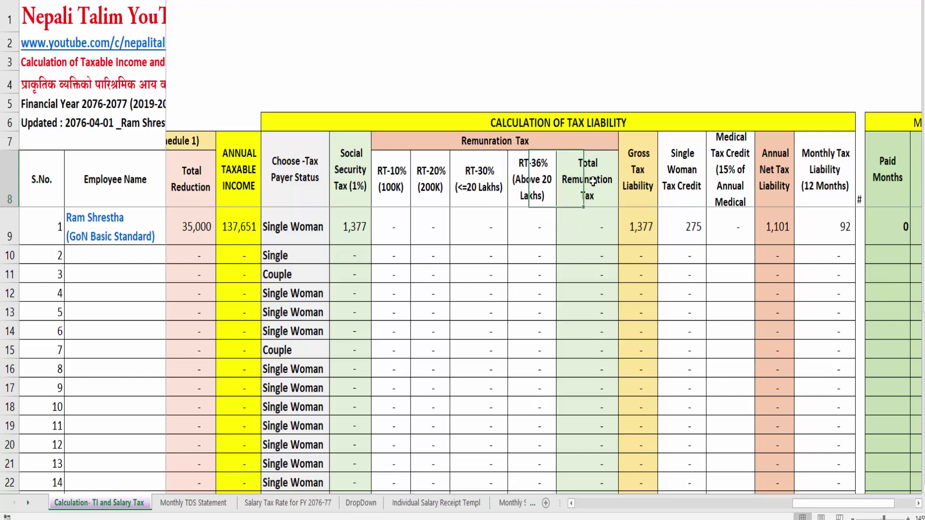
{"action": "double_click", "coordinate": [592, 229]}
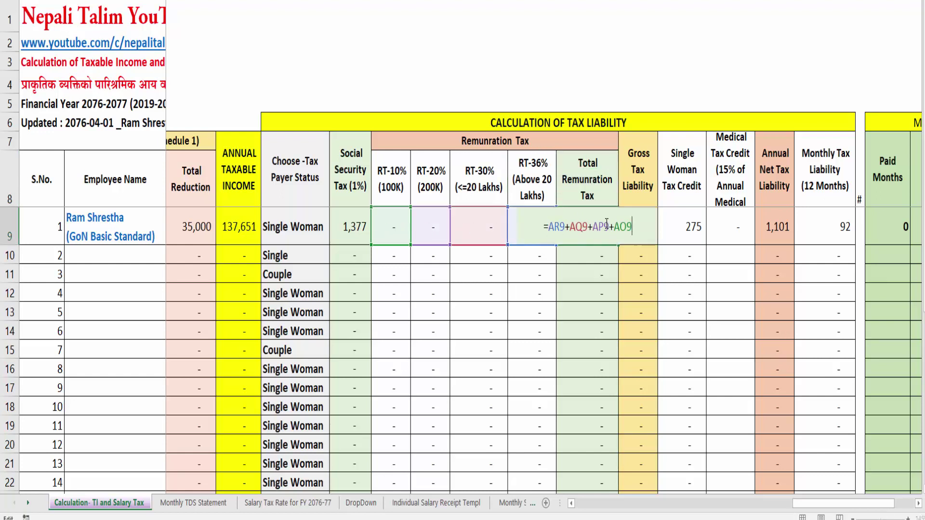
{"action": "left_click", "coordinate": [433, 236]}
{"action": "left_click", "coordinate": [431, 183]}
{"action": "left_click", "coordinate": [350, 179]}
{"action": "left_click", "coordinate": [353, 229]}
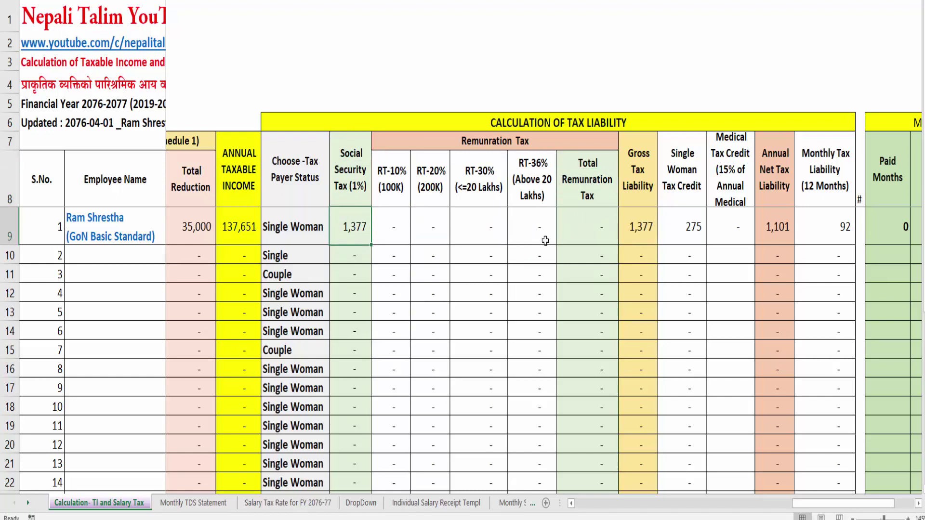
{"action": "left_click", "coordinate": [582, 234]}
{"action": "left_click", "coordinate": [340, 224]}
{"action": "left_click", "coordinate": [645, 217]}
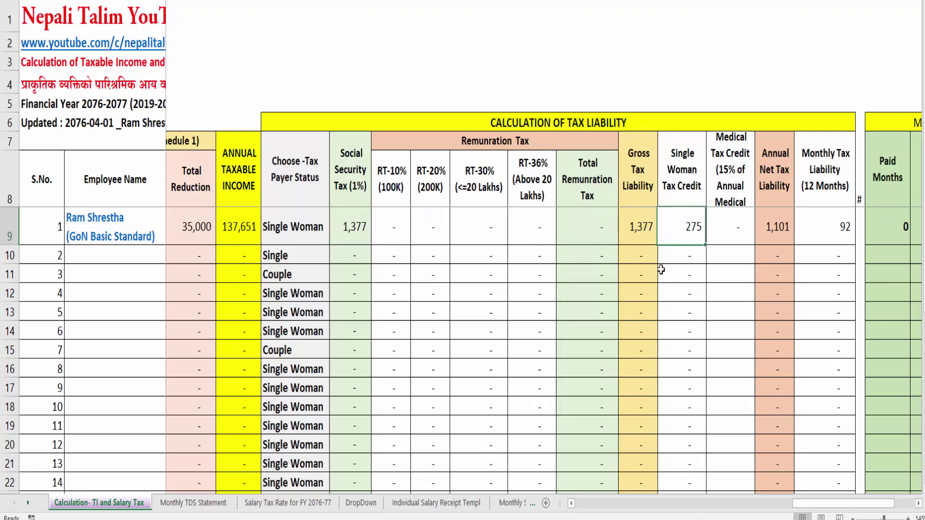
{"action": "left_click", "coordinate": [681, 171]}
{"action": "left_click", "coordinate": [688, 219]}
{"action": "left_click", "coordinate": [741, 188]}
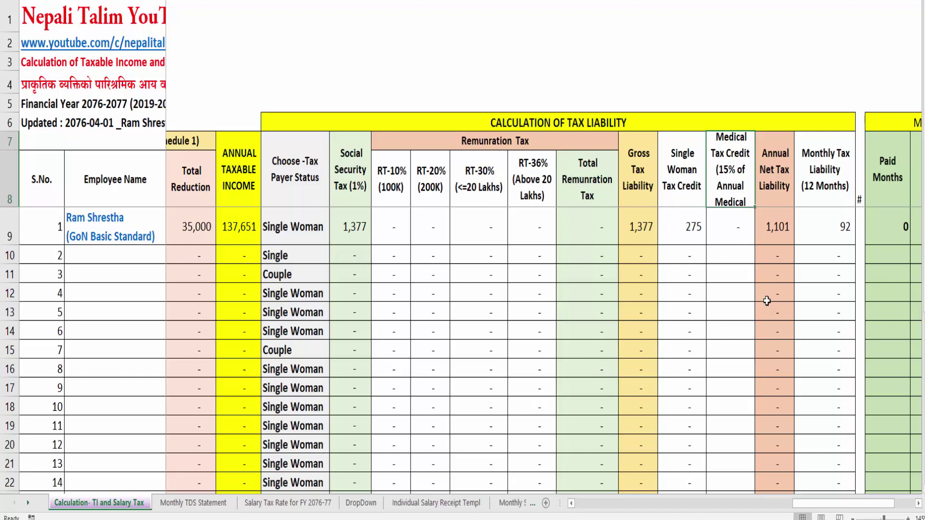
{"action": "key", "text": "Down"}
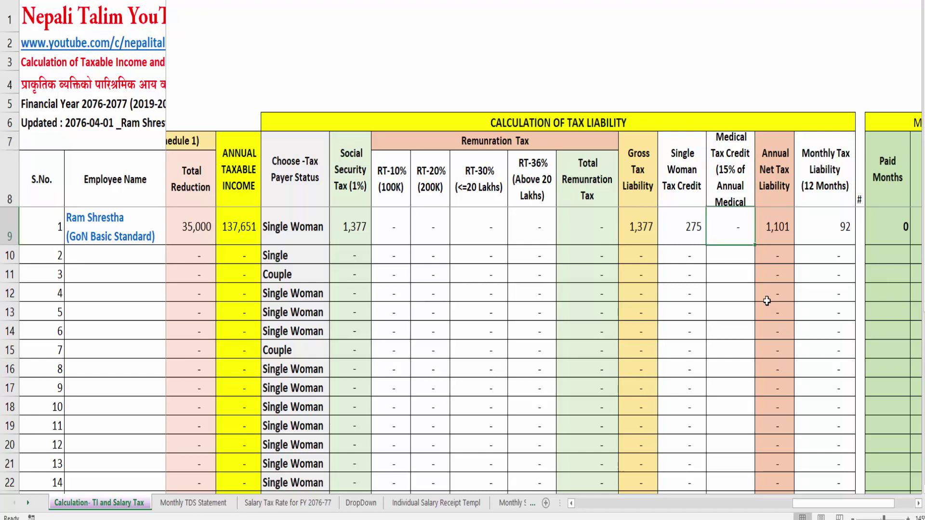
{"action": "key", "text": "Up"}
{"action": "key", "text": "Down"}
{"action": "double_click", "coordinate": [642, 224]}
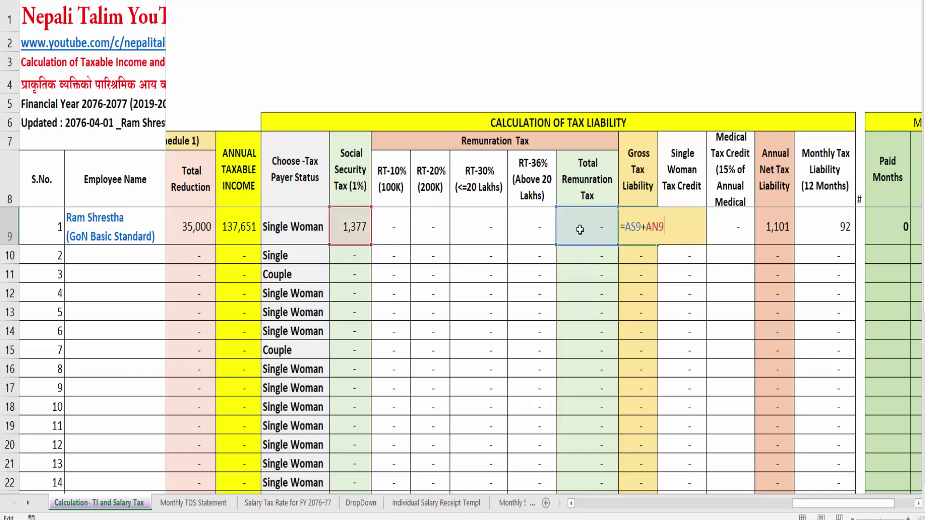
{"action": "key", "text": "Return"}
{"action": "left_click_drag", "start_coordinate": [637, 172], "coordinate": [635, 236]}
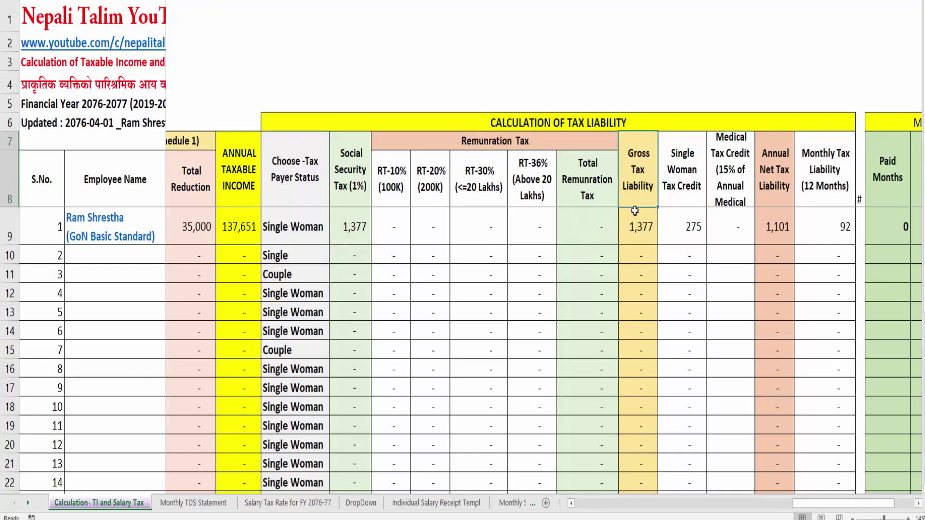
{"action": "left_click", "coordinate": [638, 234]}
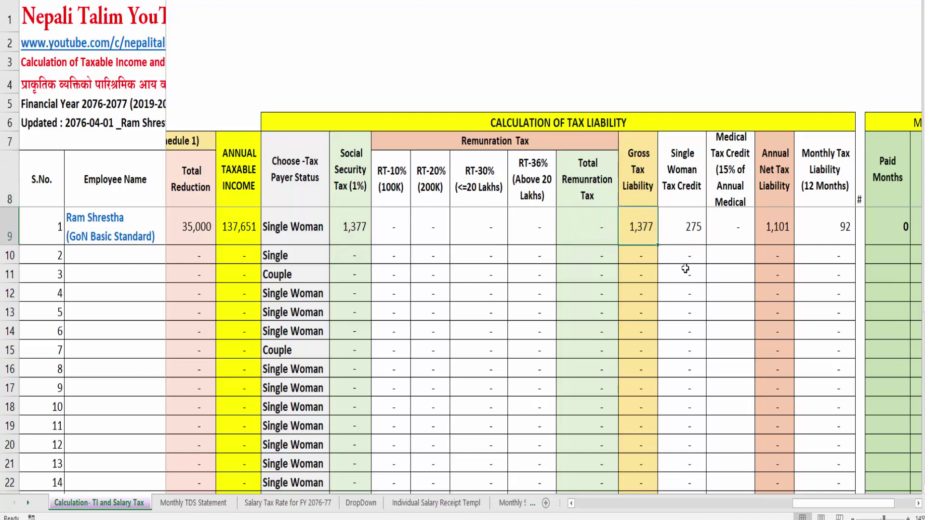
{"action": "mouse_move", "coordinate": [684, 229]}
{"action": "left_mouse_down"}
{"action": "mouse_move", "coordinate": [684, 216]}
{"action": "mouse_move", "coordinate": [724, 231]}
{"action": "left_mouse_up"}
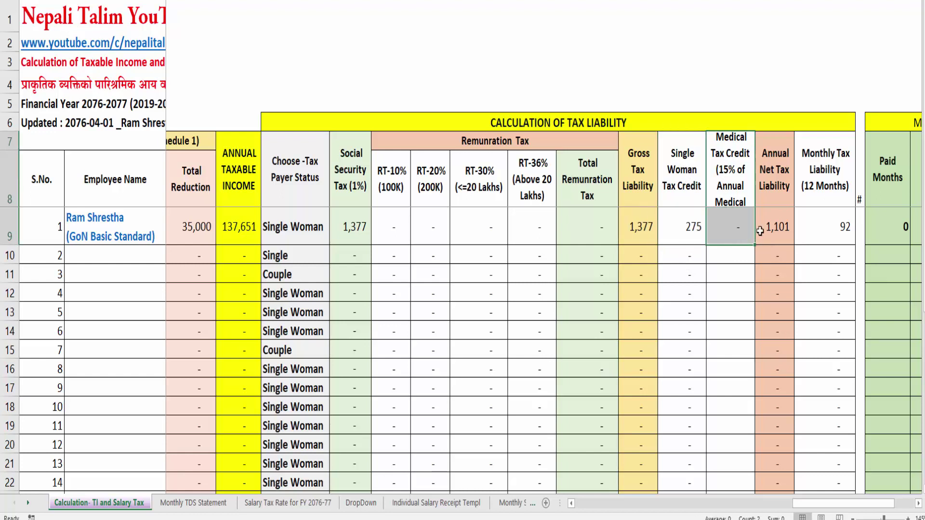
Enter a 750 medical tax credit for the first employee and inspect the Annual Net Tax cell
{"action": "left_click", "coordinate": [734, 239]}
{"action": "type", "text": "750"}
{"action": "key", "text": "Return"}
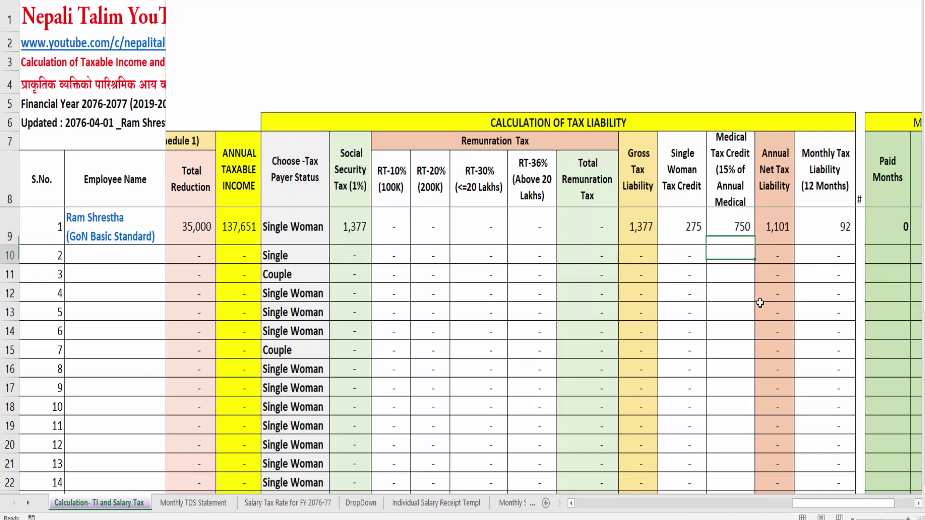
{"action": "left_click", "coordinate": [746, 232]}
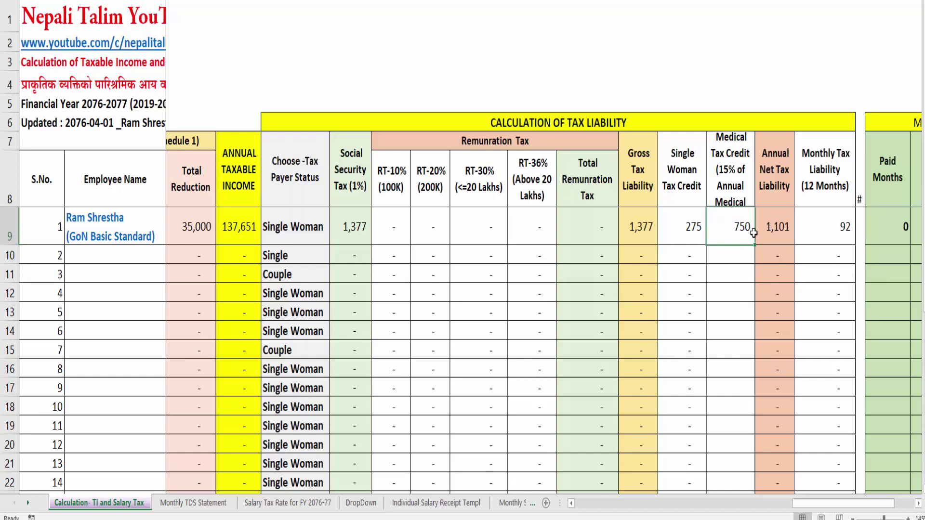
{"action": "double_click", "coordinate": [770, 230]}
{"action": "key", "text": "Escape"}
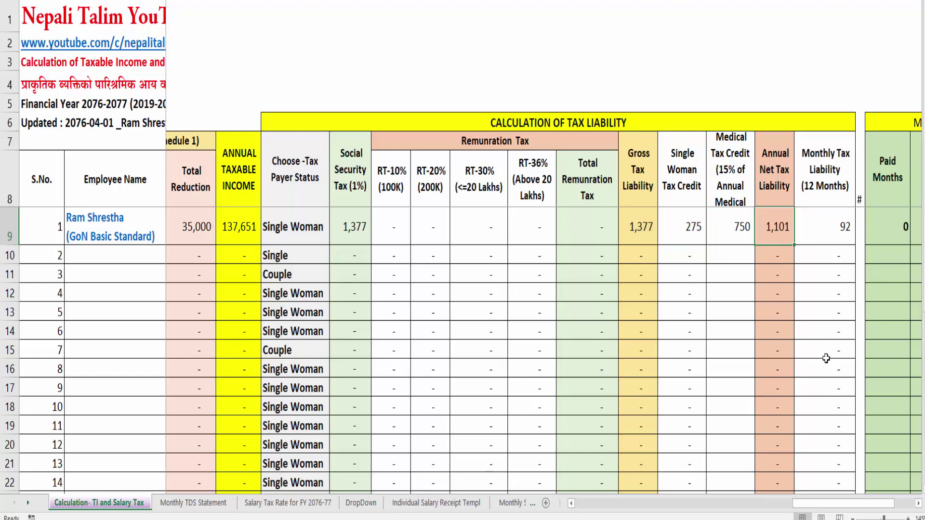
Enter Annual Net Tax Liability as =AT9-AU9-AV9 and fill it down to row 24
{"action": "type", "text": "="}
{"action": "key", "text": "Left"}
{"action": "key", "text": "Left"}
{"action": "key", "text": "Left"}
{"action": "type", "text": "-"}
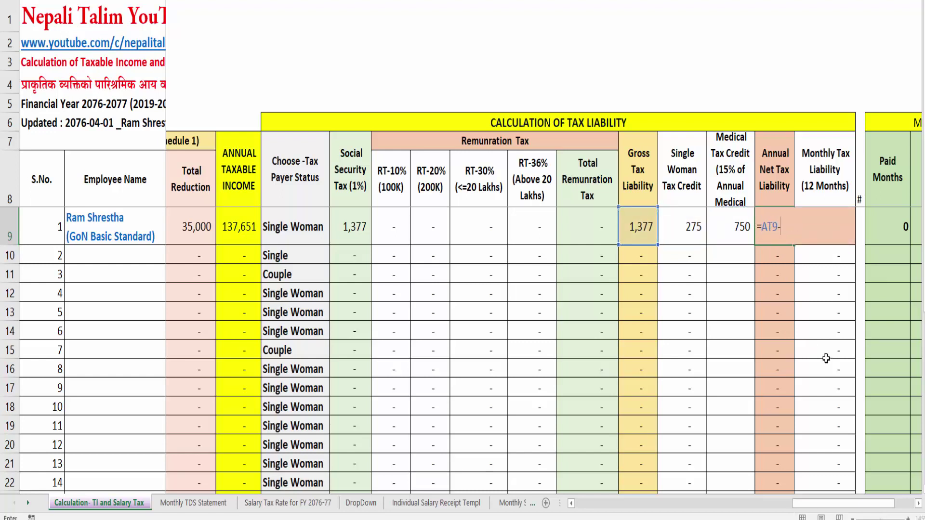
{"action": "key", "text": "Left"}
{"action": "key", "text": "Left"}
{"action": "type", "text": "-"}
{"action": "key", "text": "Left"}
{"action": "key", "text": "Return"}
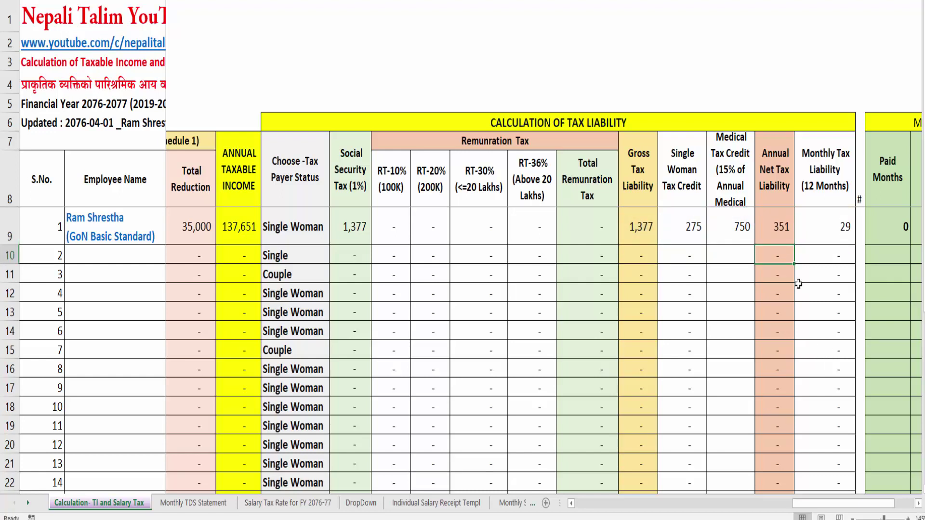
{"action": "key", "text": "Up"}
{"action": "mouse_move", "coordinate": [798, 246]}
{"action": "left_mouse_down"}
{"action": "mouse_move", "coordinate": [790, 463]}
{"action": "mouse_move", "coordinate": [791, 398]}
{"action": "left_mouse_up"}
Change the first employee's medical tax credit to 500 and check the updated net tax
{"action": "scroll", "coordinate": [789, 386], "scroll_direction": "up", "scroll_amount": 2}
{"action": "left_click", "coordinate": [779, 224]}
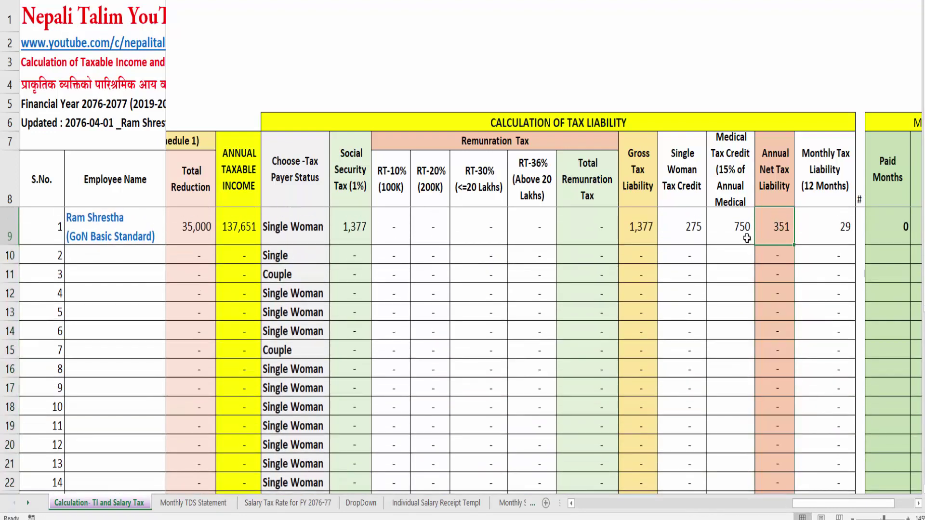
{"action": "left_click", "coordinate": [740, 236]}
{"action": "type", "text": "500"}
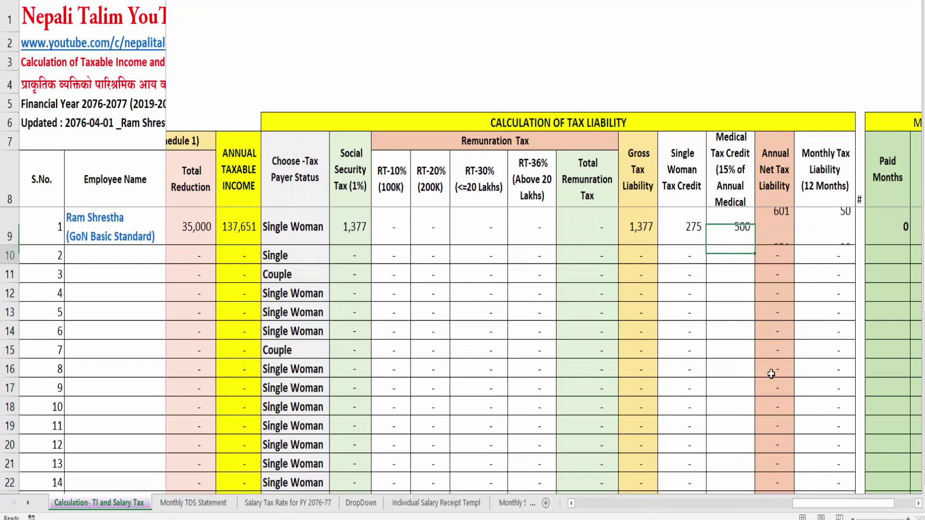
{"action": "key", "text": "Return"}
{"action": "key", "text": "Up"}
{"action": "key", "text": "Right"}
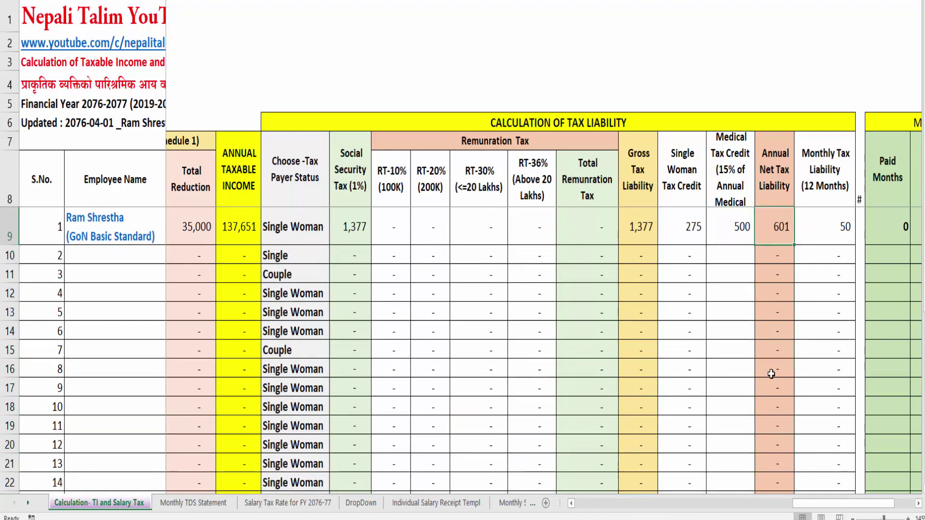
{"action": "key", "text": "Right"}
{"action": "key", "text": "Left"}
{"action": "key", "text": "Left"}
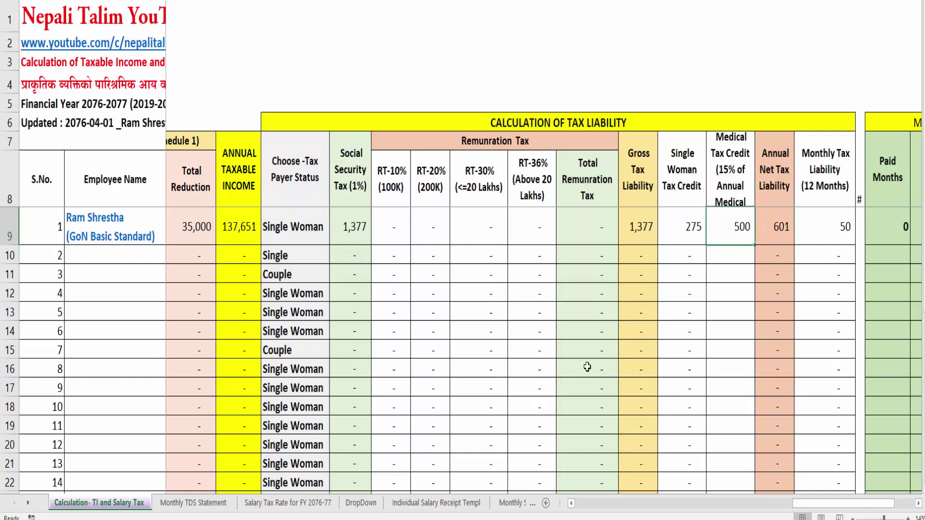
Set the first employee's tax payer status to Single and review the resulting credits and tax
{"action": "left_click", "coordinate": [288, 227]}
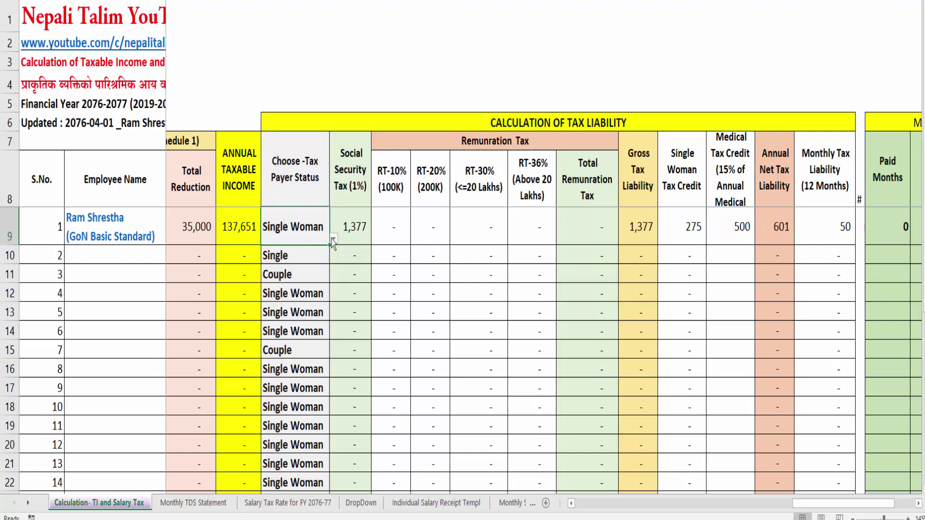
{"action": "left_click", "coordinate": [333, 238]}
{"action": "left_click", "coordinate": [245, 264]}
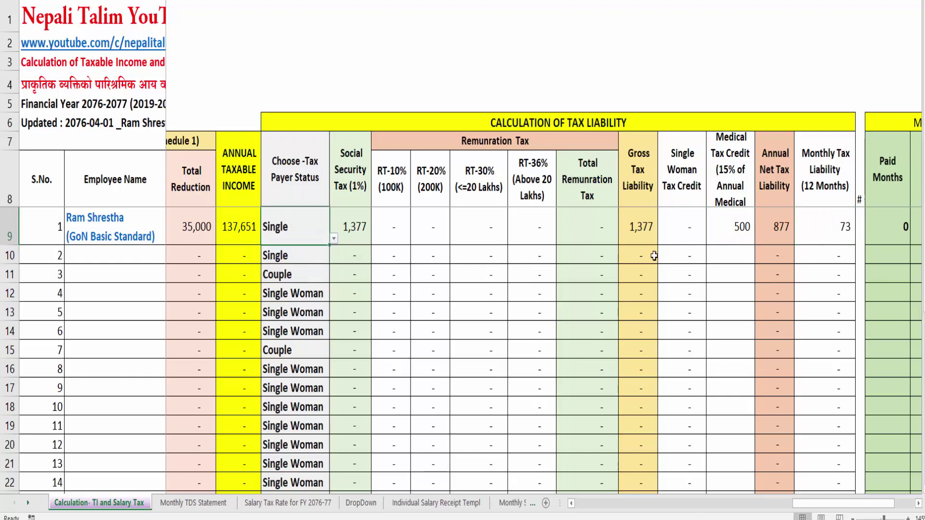
{"action": "left_click", "coordinate": [677, 235]}
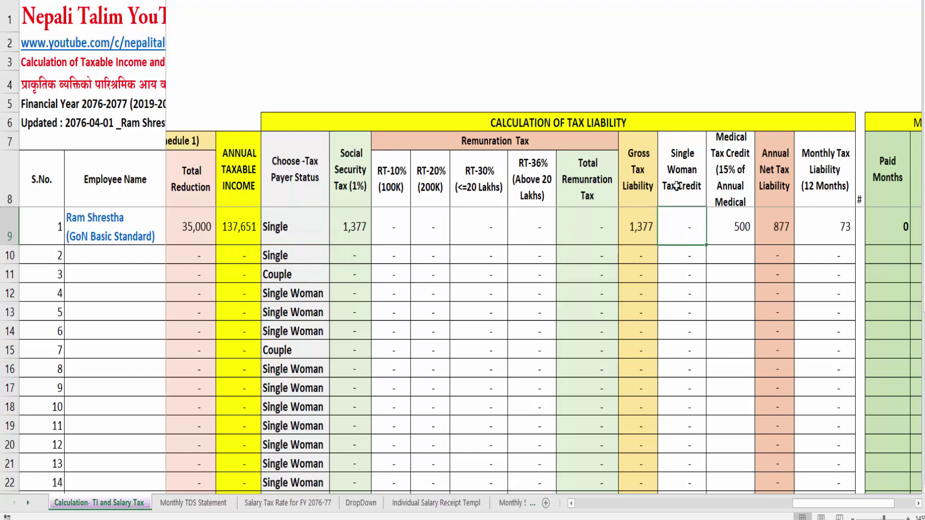
{"action": "left_click", "coordinate": [638, 235]}
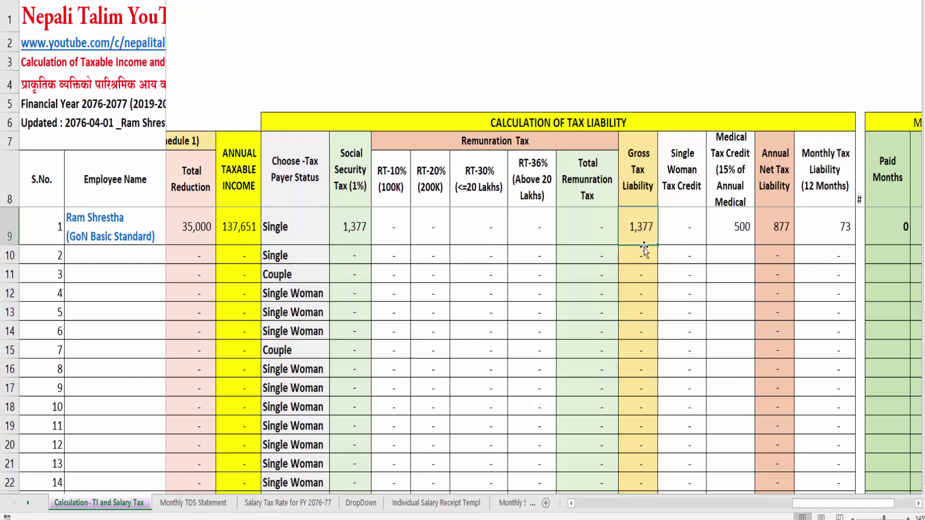
{"action": "left_click", "coordinate": [741, 236]}
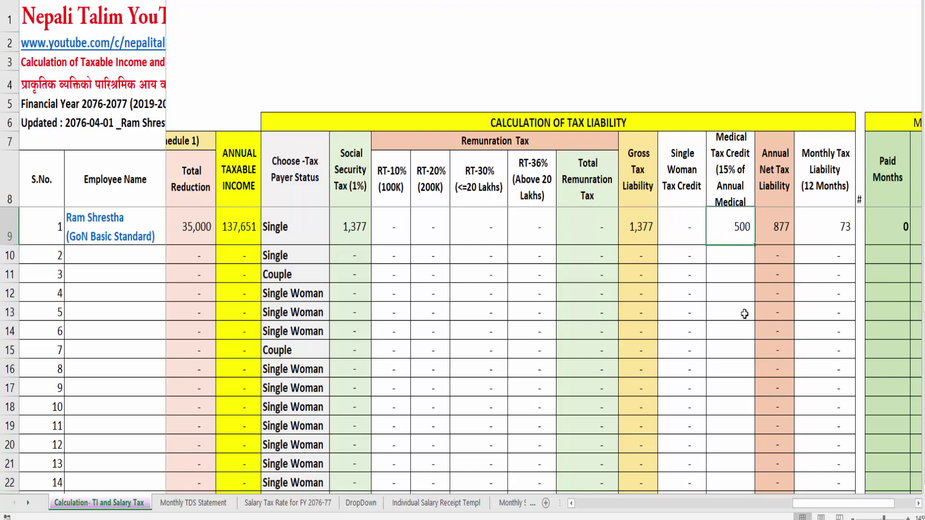
{"action": "key", "text": "Right"}
{"action": "key", "text": "Right"}
{"action": "key", "text": "Right"}
{"action": "key", "text": "Right"}
{"action": "key", "text": "Right"}
{"action": "key", "text": "Right"}
{"action": "key", "text": "Right"}
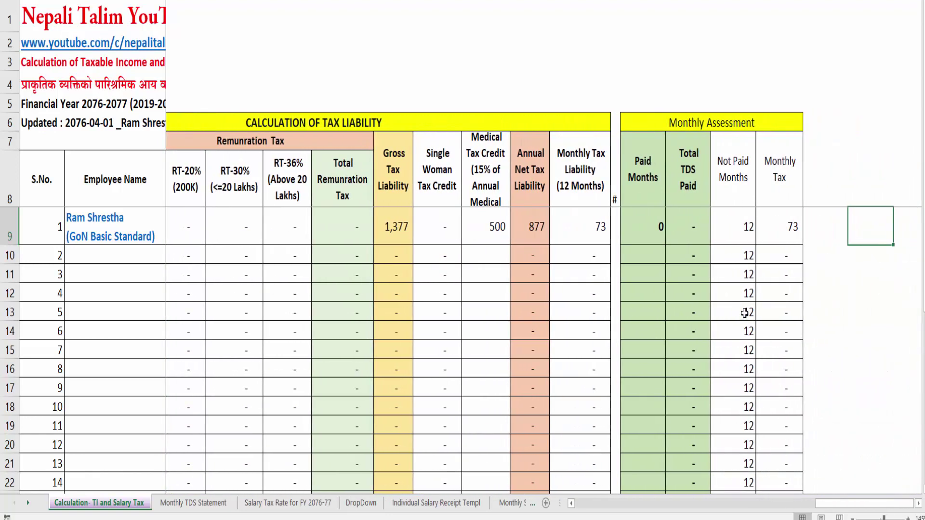
Review the first employee's annual net tax, monthly tax and the Monthly Assessment heading
{"action": "left_click", "coordinate": [547, 230]}
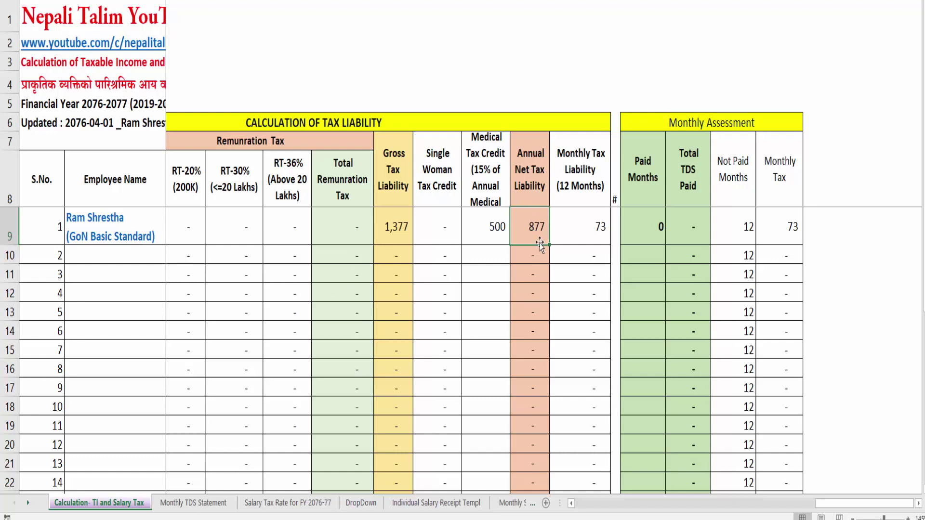
{"action": "left_click", "coordinate": [584, 230]}
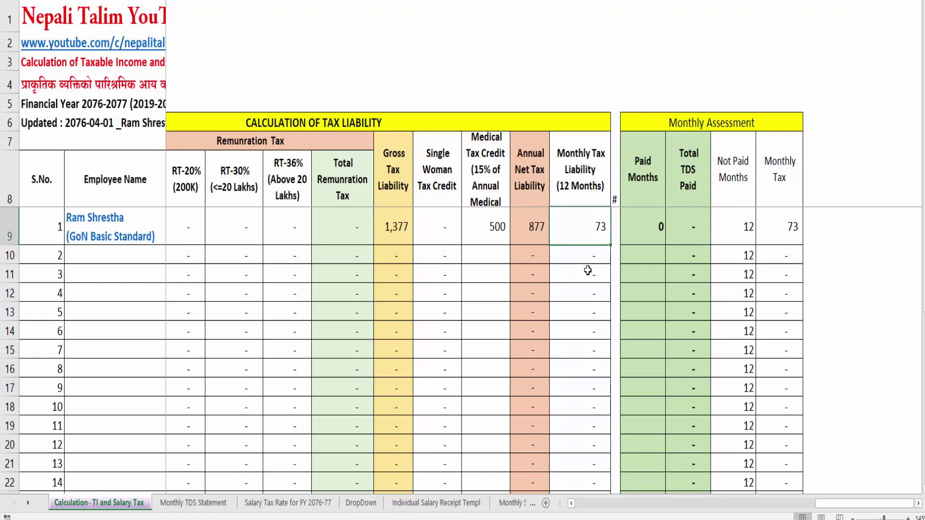
{"action": "left_click_drag", "start_coordinate": [682, 124], "coordinate": [685, 136]}
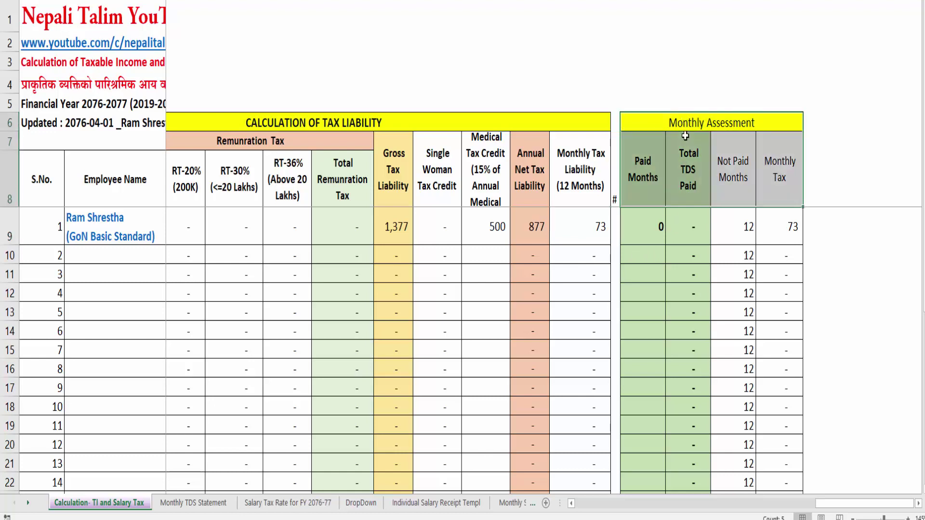
{"action": "left_click", "coordinate": [689, 127]}
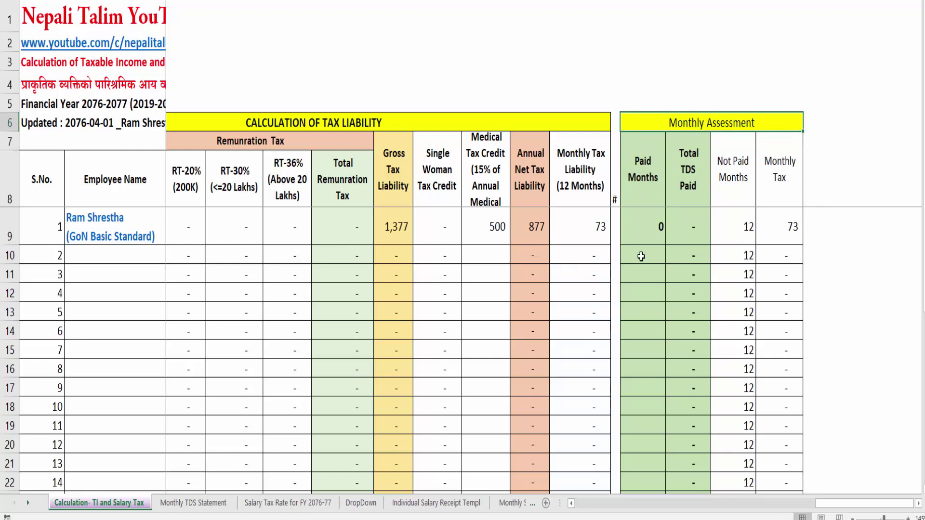
{"action": "left_click", "coordinate": [596, 235]}
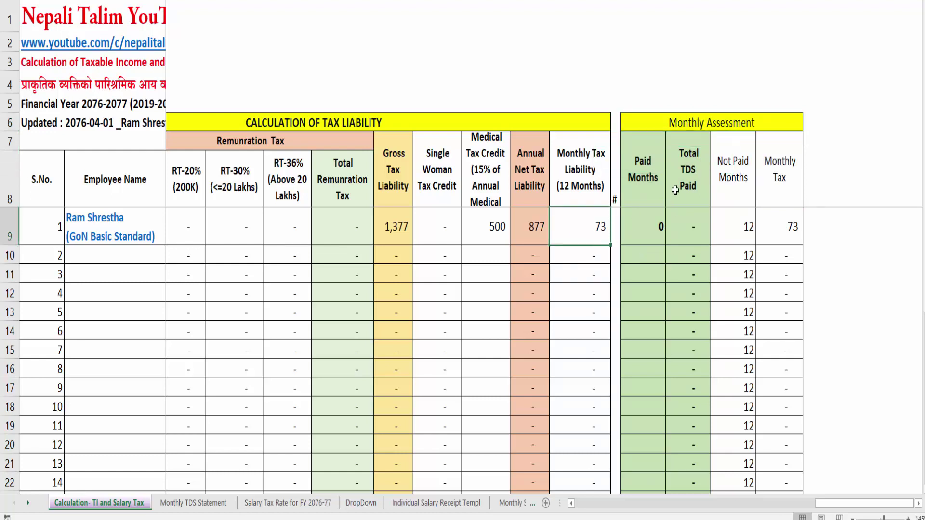
{"action": "left_click_drag", "start_coordinate": [674, 122], "coordinate": [676, 141]}
Enter 2 paid months, check Total TDS Paid, and go to the Monthly TDS Statement sheet
{"action": "left_click", "coordinate": [664, 159]}
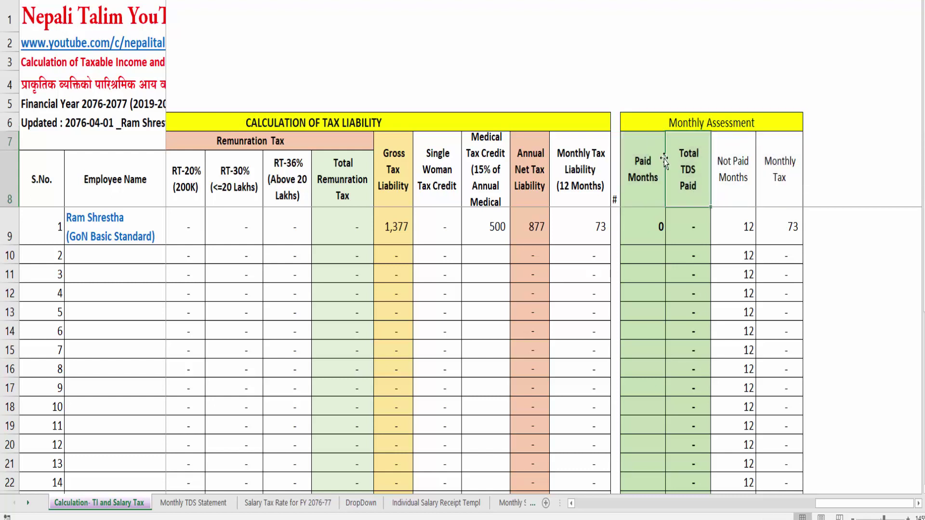
{"action": "left_click", "coordinate": [651, 228]}
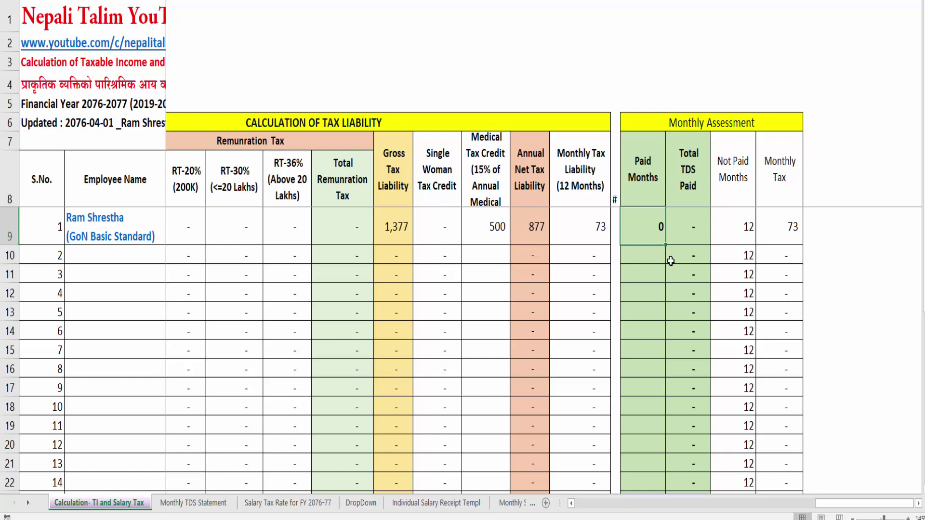
{"action": "type", "text": "2"}
{"action": "key", "text": "Return"}
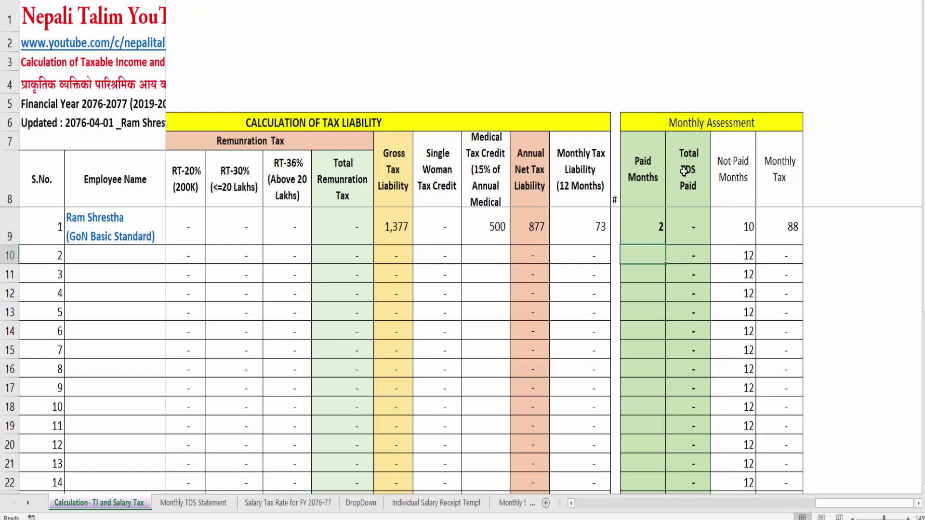
{"action": "left_click_drag", "start_coordinate": [693, 224], "coordinate": [690, 167]}
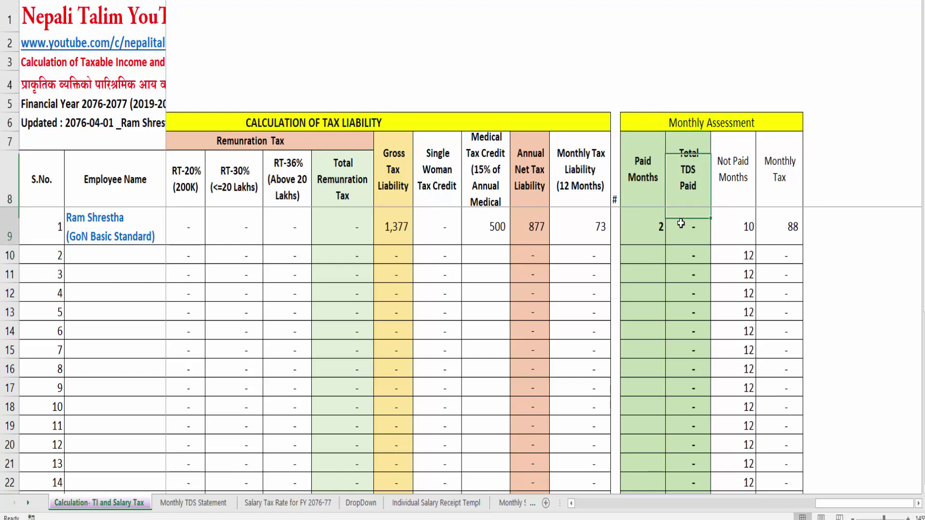
{"action": "left_click", "coordinate": [689, 226]}
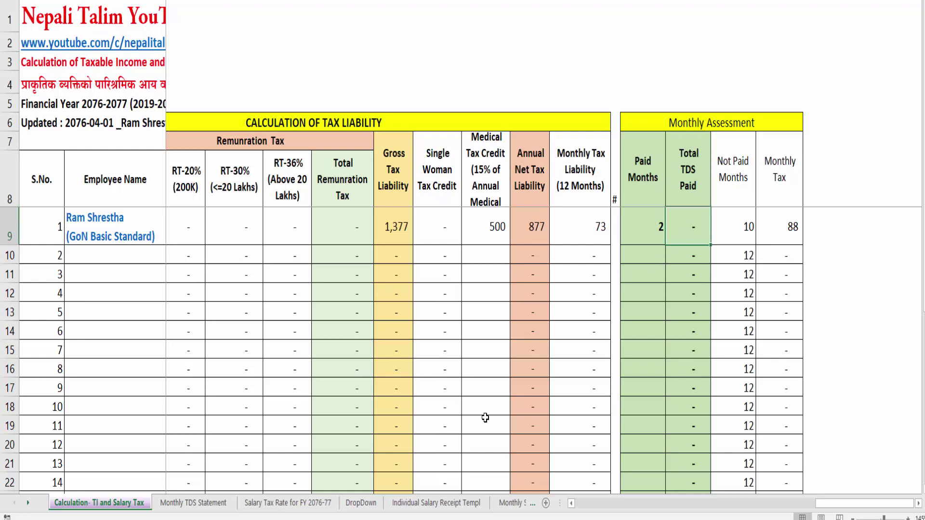
{"action": "left_click", "coordinate": [219, 505]}
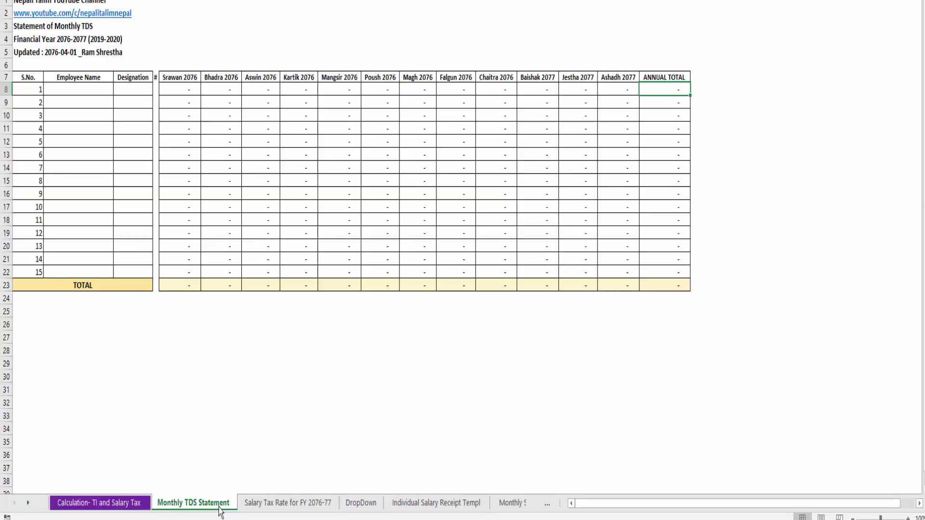
Enter the first employee's name in the statement, correcting its capitalisation
{"action": "left_click", "coordinate": [16, 30]}
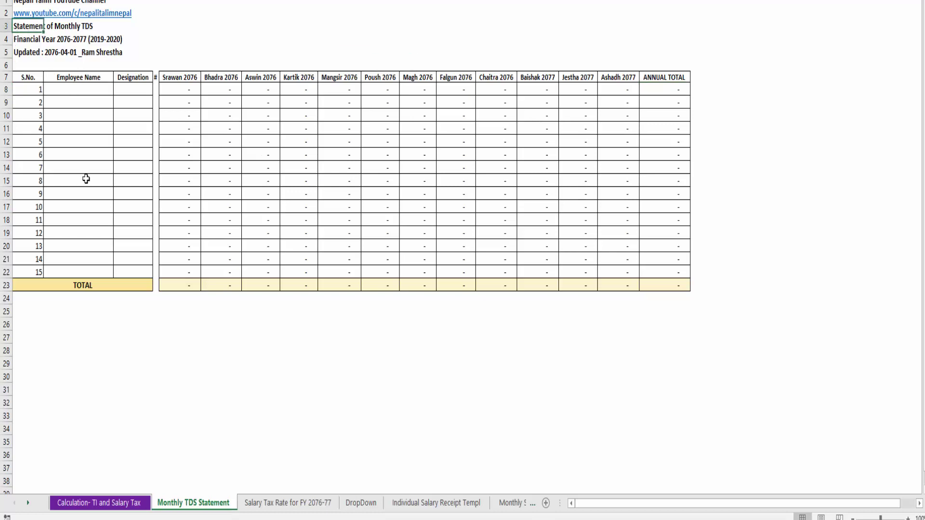
{"action": "scroll", "coordinate": [243, 196], "scroll_direction": "up", "scroll_amount": 1, "text": "ctrl"}
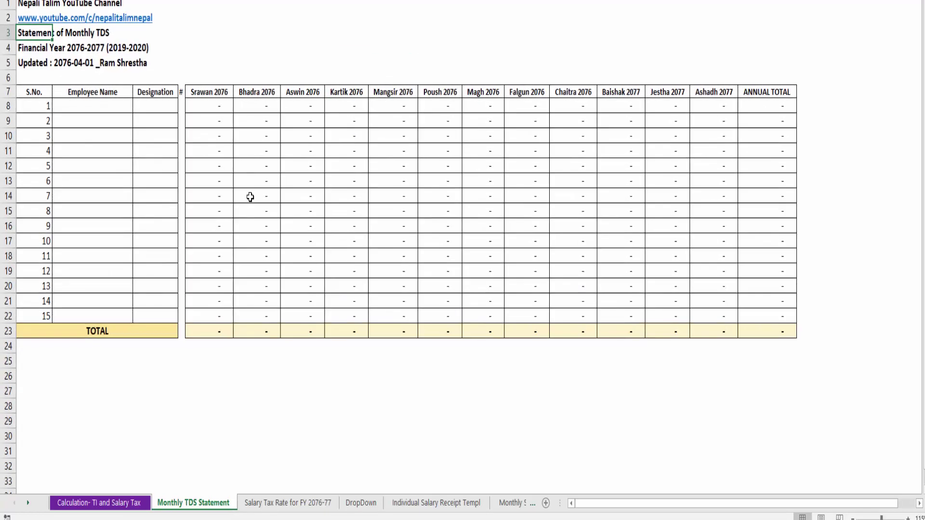
{"action": "left_click_drag", "start_coordinate": [102, 107], "coordinate": [110, 289]}
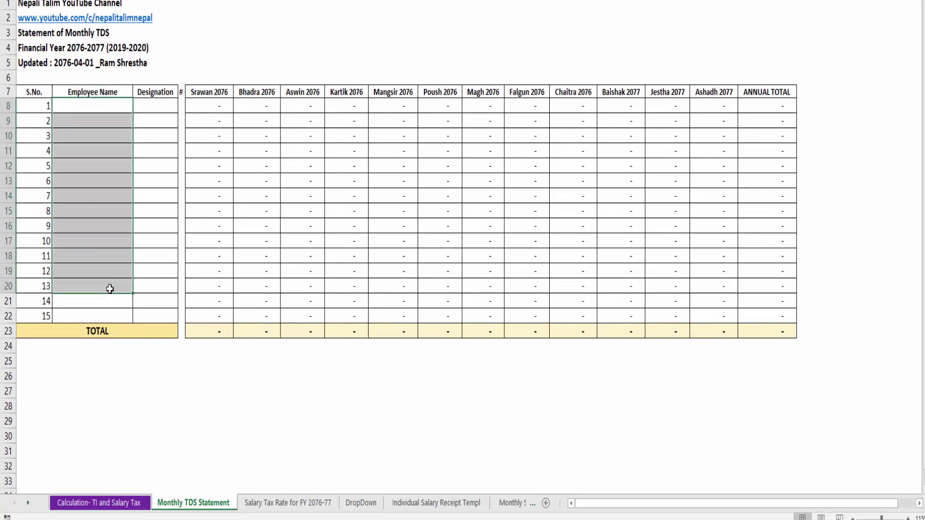
{"action": "left_click", "coordinate": [114, 107]}
{"action": "type", "text": "rAM"}
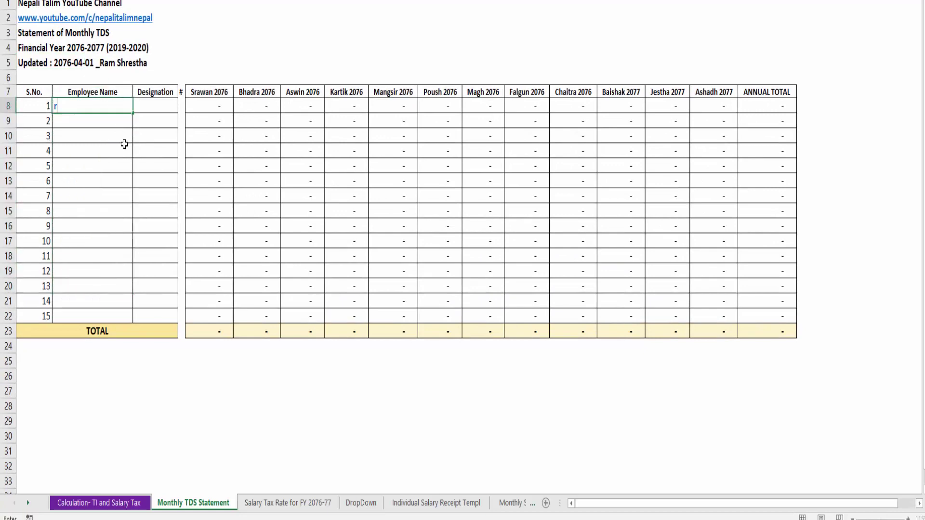
{"action": "key", "text": "Return"}
{"action": "key", "text": "Up"}
{"action": "type", "text": "Ram"}
{"action": "key", "text": "Return"}
Record 73 as the Srawan 2076 TDS and check the annual total formula
{"action": "key", "text": "Up"}
{"action": "key", "text": "Right"}
{"action": "key", "text": "Right"}
{"action": "key", "text": "Right"}
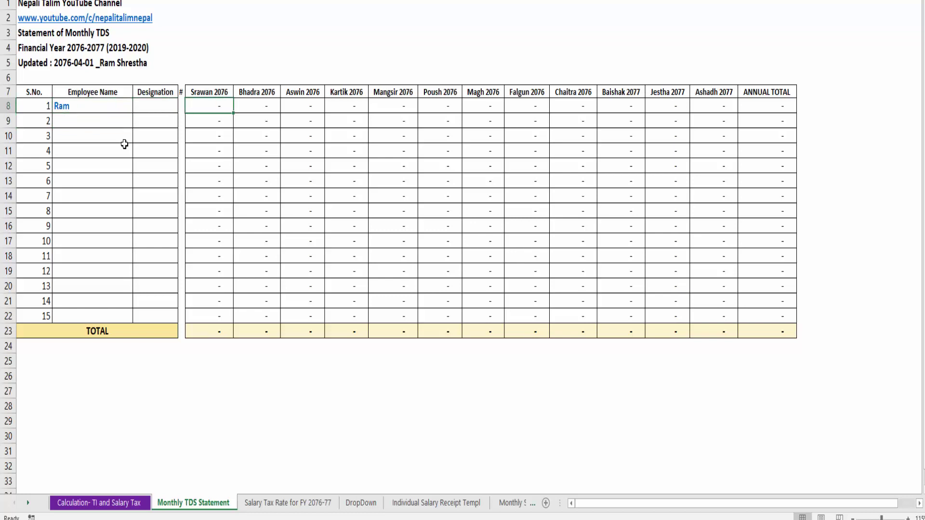
{"action": "type", "text": "73"}
{"action": "key", "text": "Return"}
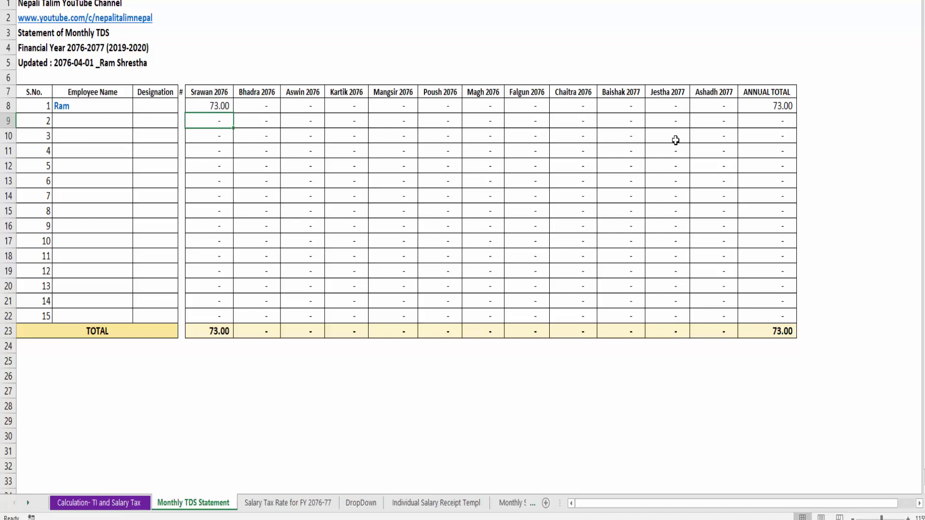
{"action": "double_click", "coordinate": [754, 104]}
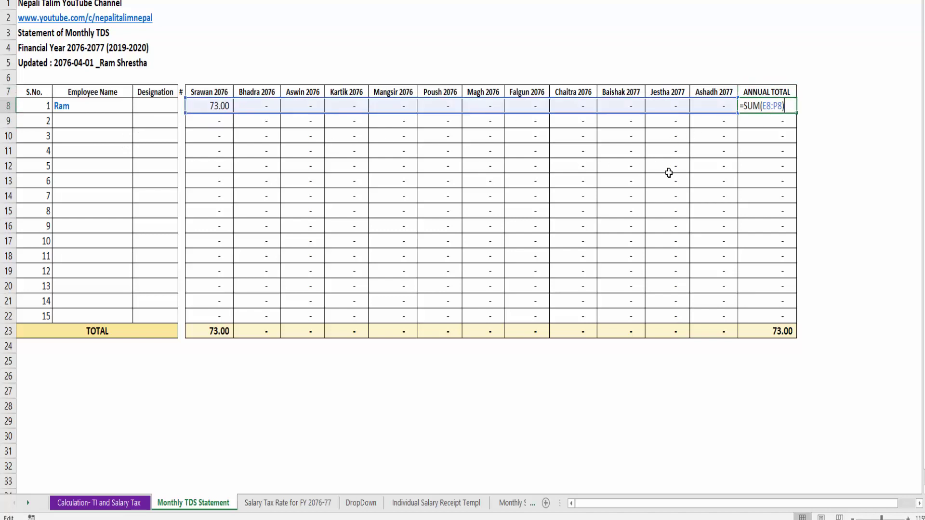
{"action": "key", "text": "Escape"}
Record 73 as the Bhadra 2076 TDS and return to the Calculation- TI and Salary Tax sheet
{"action": "left_click", "coordinate": [260, 109]}
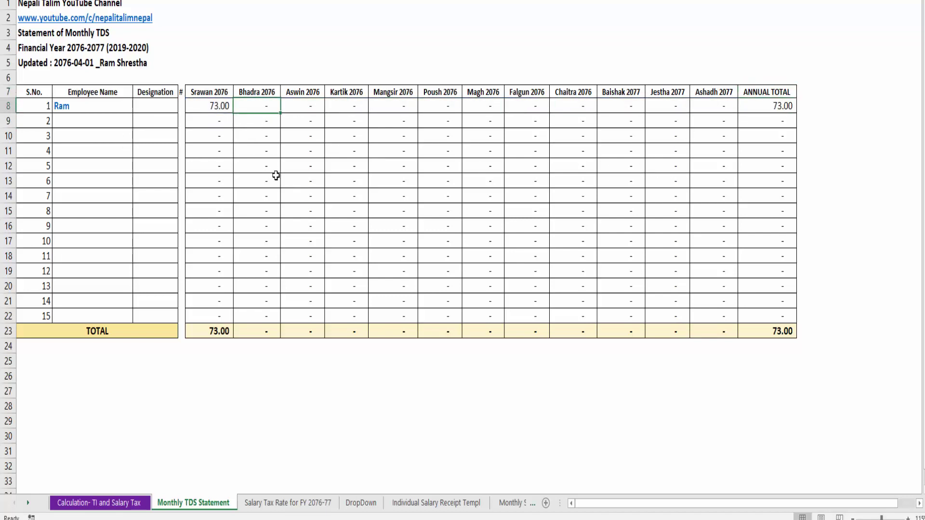
{"action": "type", "text": "73"}
{"action": "key", "text": "Return"}
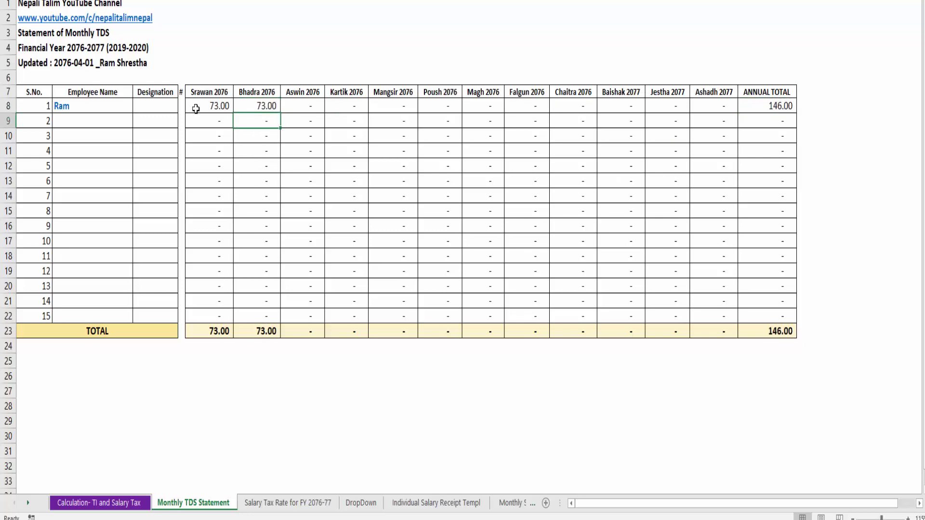
{"action": "left_click", "coordinate": [124, 505]}
Set the first employee's Paid Months to 0, leaving 61 monthly tax
{"action": "left_click", "coordinate": [583, 234]}
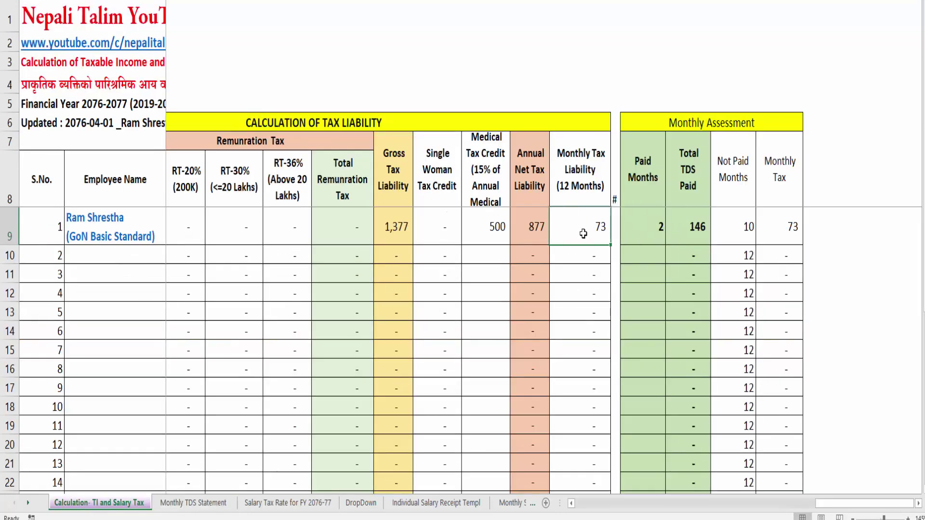
{"action": "left_click", "coordinate": [633, 227]}
{"action": "type", "text": "0"}
{"action": "key", "text": "Return"}
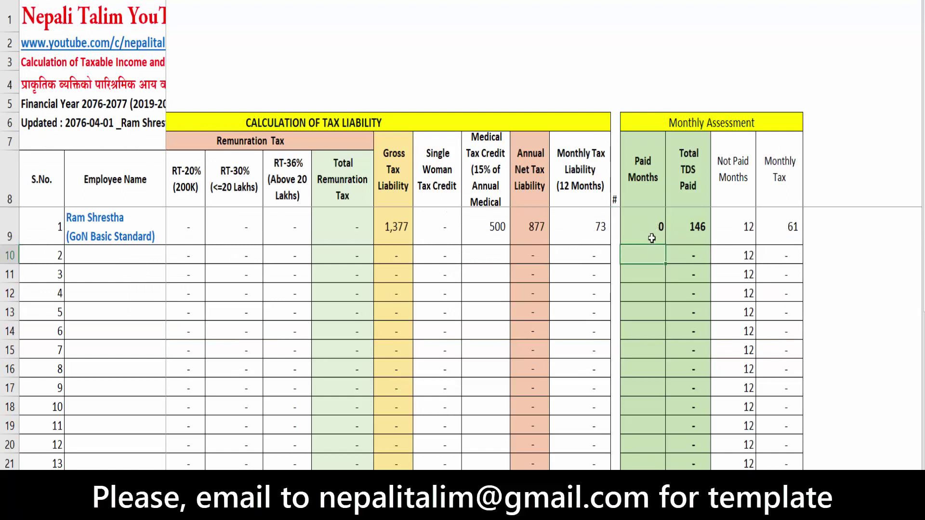
{"action": "left_click", "coordinate": [641, 236]}
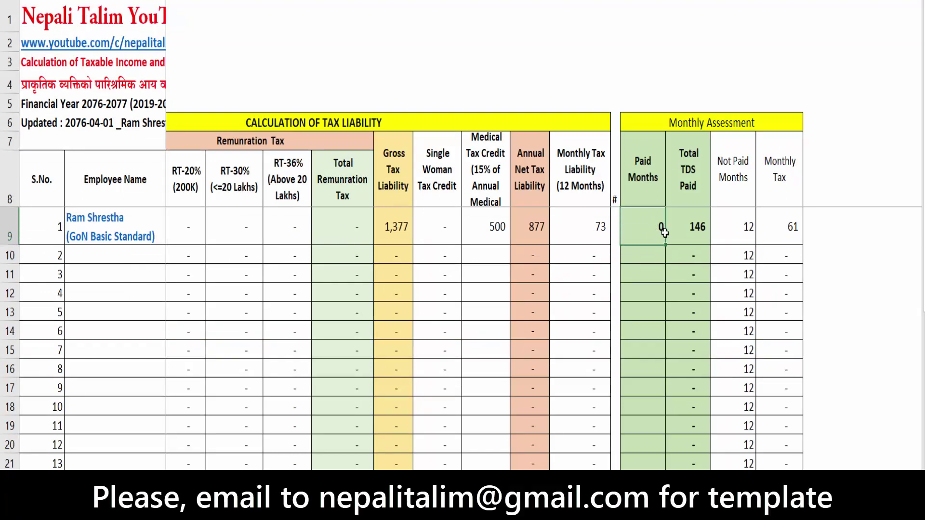
Give the Monthly Tax column a light orange fill
{"action": "mouse_move", "coordinate": [782, 155]}
{"action": "left_mouse_down"}
{"action": "mouse_move", "coordinate": [780, 468]}
{"action": "mouse_move", "coordinate": [781, 443]}
{"action": "left_mouse_up"}
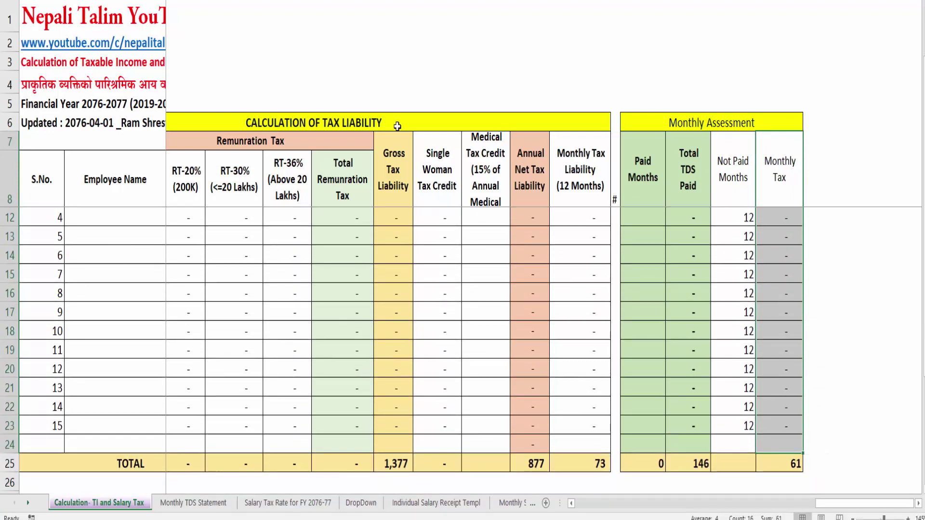
{"action": "left_click", "coordinate": [157, 1]}
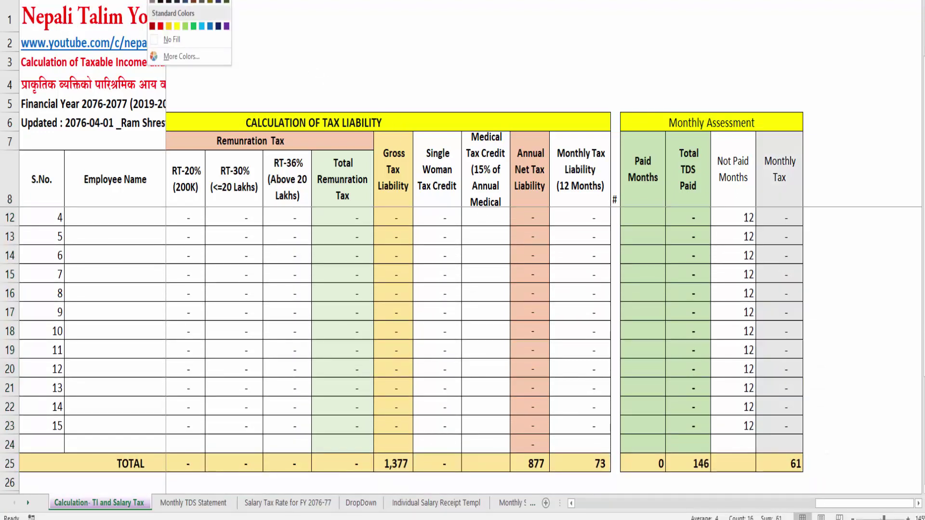
{"action": "left_click", "coordinate": [194, 2]}
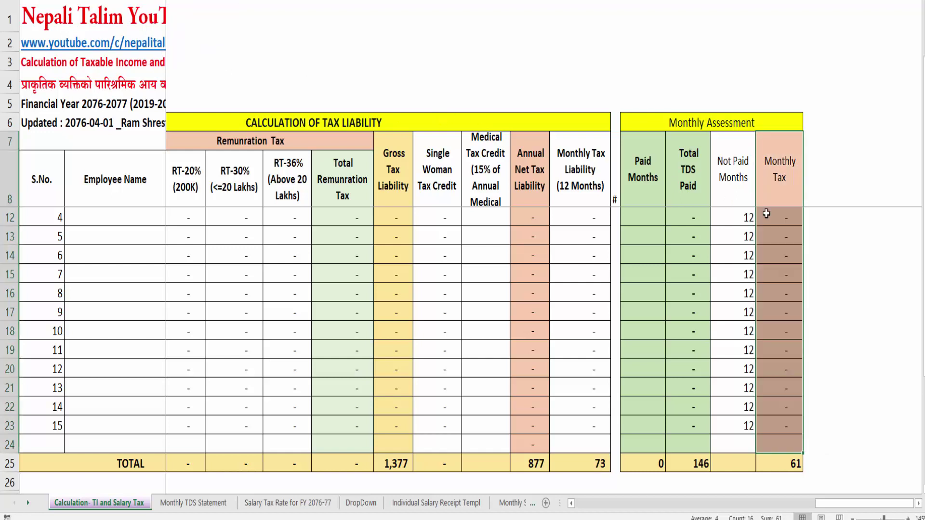
{"action": "scroll", "coordinate": [755, 180], "scroll_direction": "up", "scroll_amount": 1}
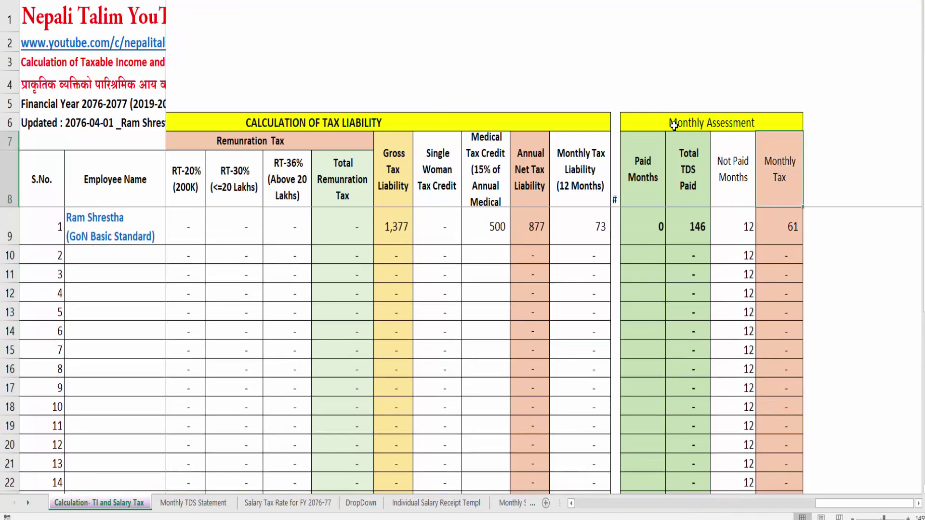
{"action": "left_click", "coordinate": [674, 123]}
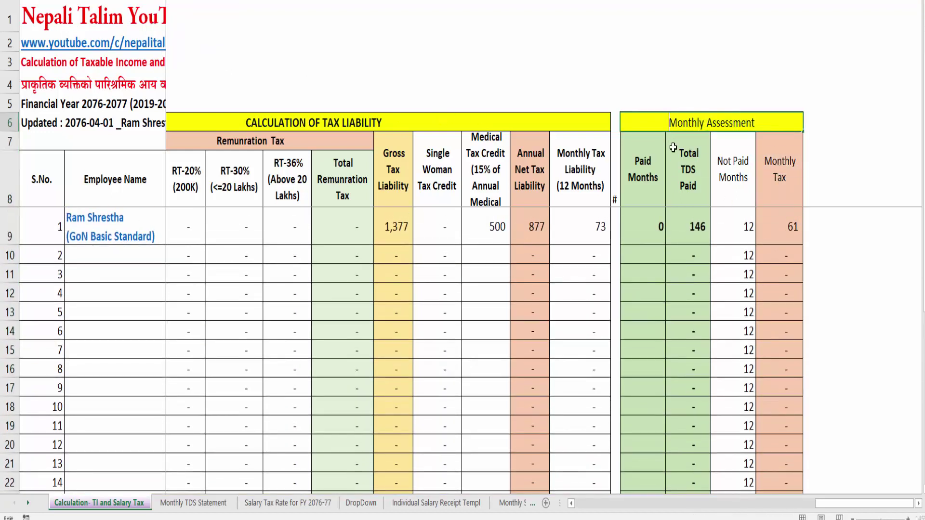
Extend the heading to 'Monthly Assessment for Remaining Month', bold it, and widen Paid Months
{"action": "type", "text": "f"}
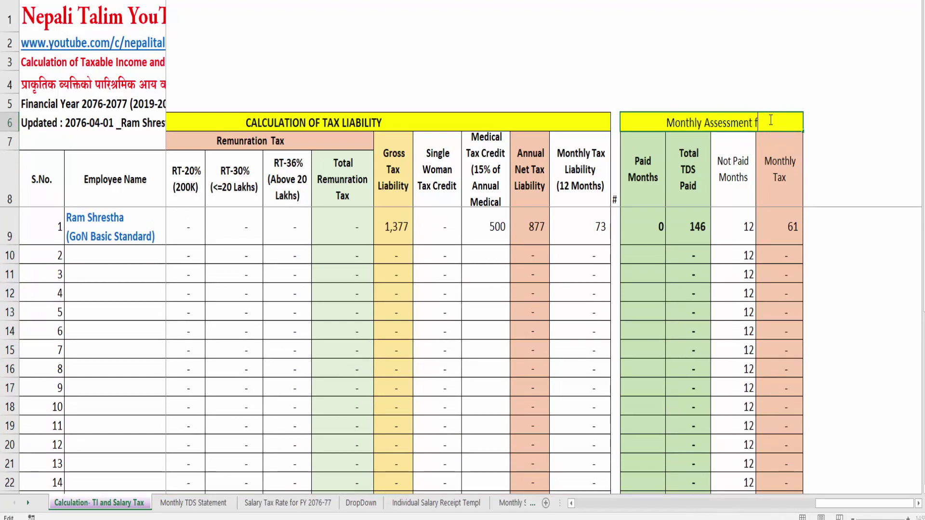
{"action": "type", "text": "or Remaining Mont"}
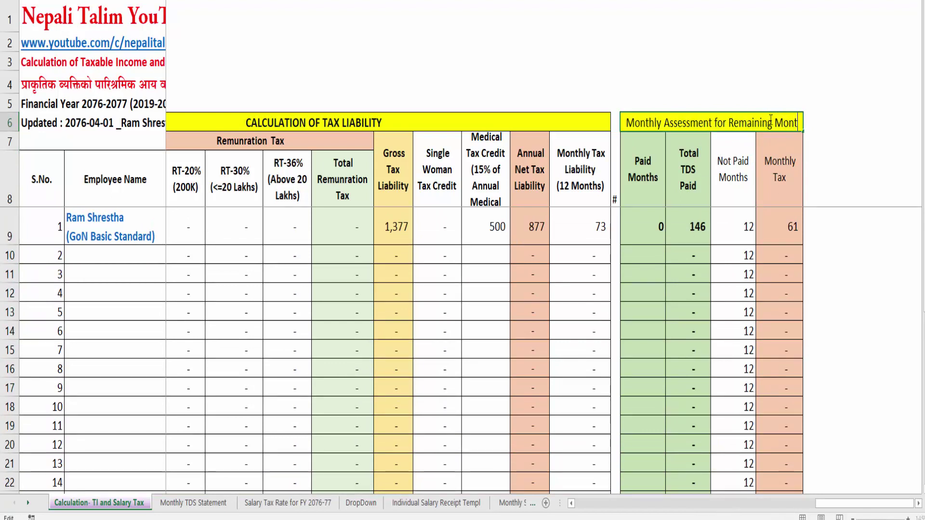
{"action": "type", "text": "h"}
{"action": "key", "text": "Return"}
{"action": "left_click", "coordinate": [732, 124]}
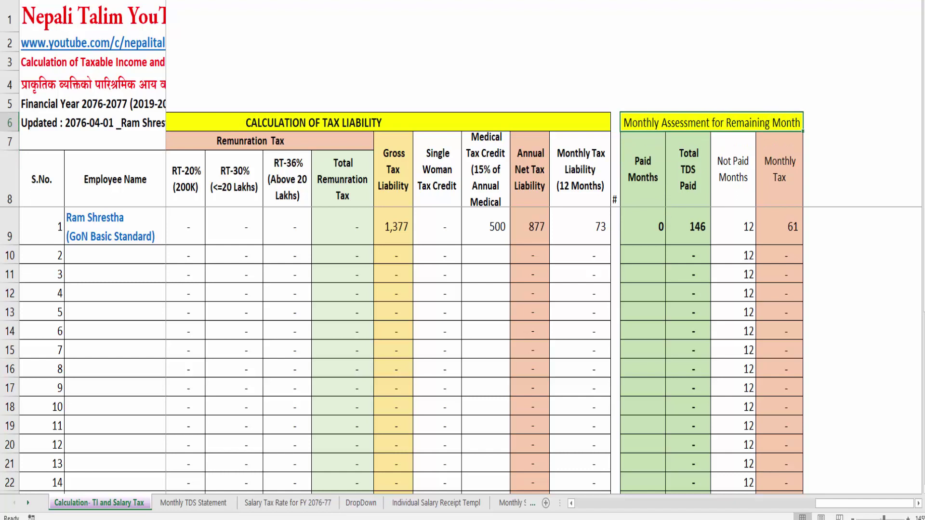
{"action": "key", "text": "ctrl+b"}
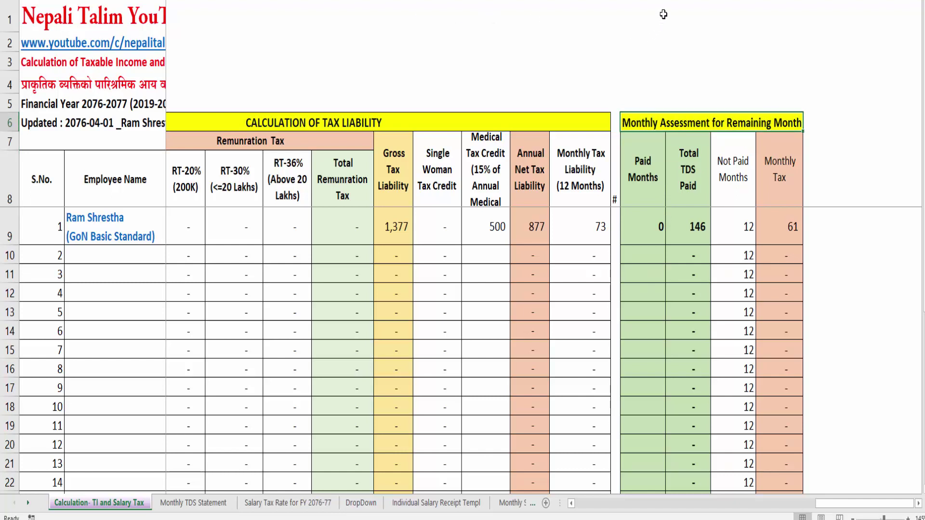
{"action": "left_click", "coordinate": [697, 221]}
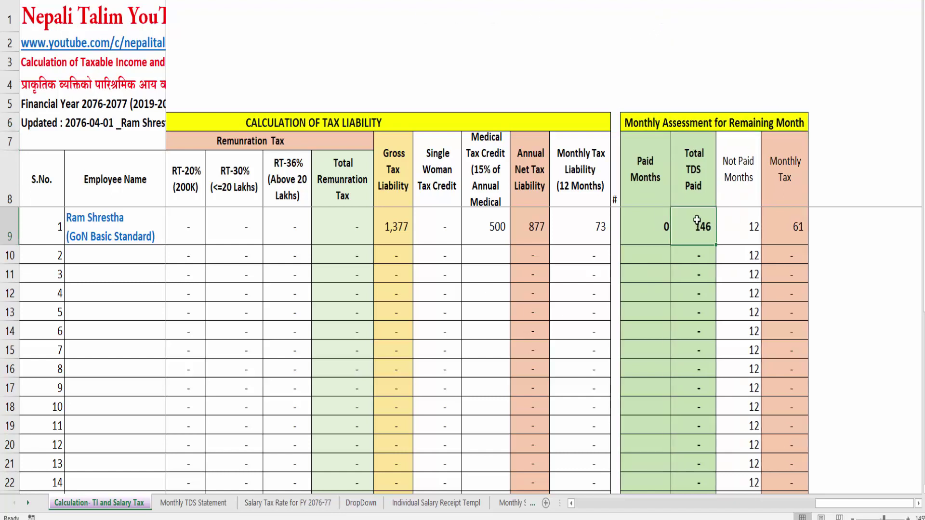
Enter 2 as the first employee's Paid Months and check Not Paid Months and Monthly Tax
{"action": "left_click", "coordinate": [664, 223]}
{"action": "left_click", "coordinate": [701, 219]}
{"action": "left_click", "coordinate": [659, 230]}
{"action": "left_click_drag", "start_coordinate": [651, 168], "coordinate": [648, 231]}
{"action": "left_click", "coordinate": [648, 231]}
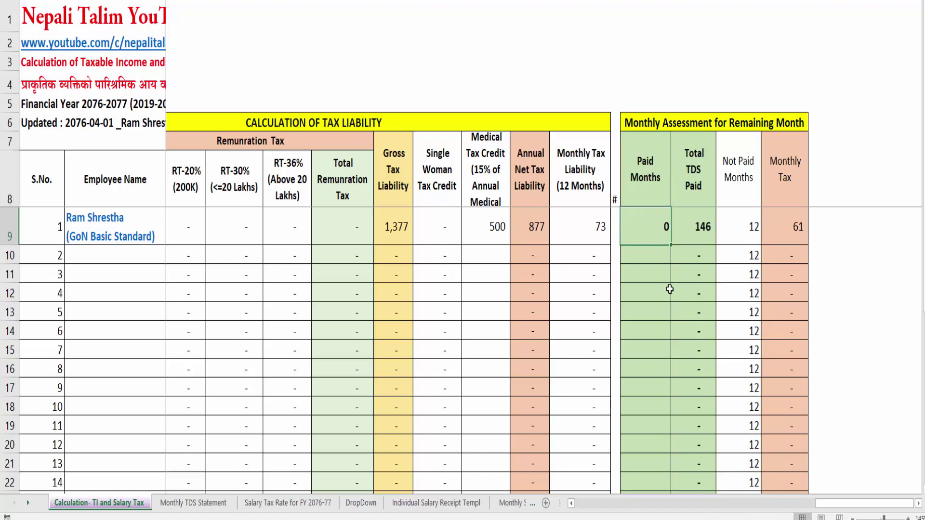
{"action": "type", "text": "2"}
{"action": "key", "text": "Return"}
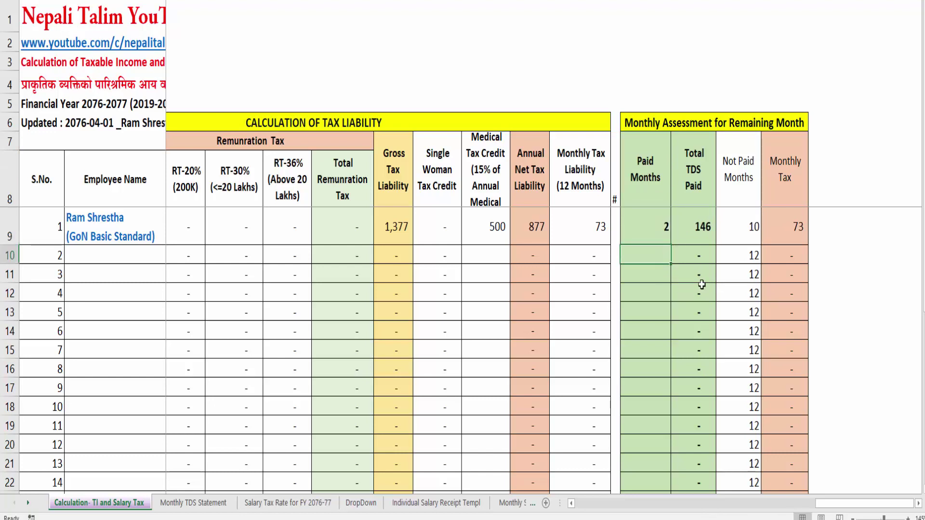
{"action": "key", "text": "Up"}
{"action": "left_click", "coordinate": [742, 228]}
{"action": "left_click", "coordinate": [787, 239]}
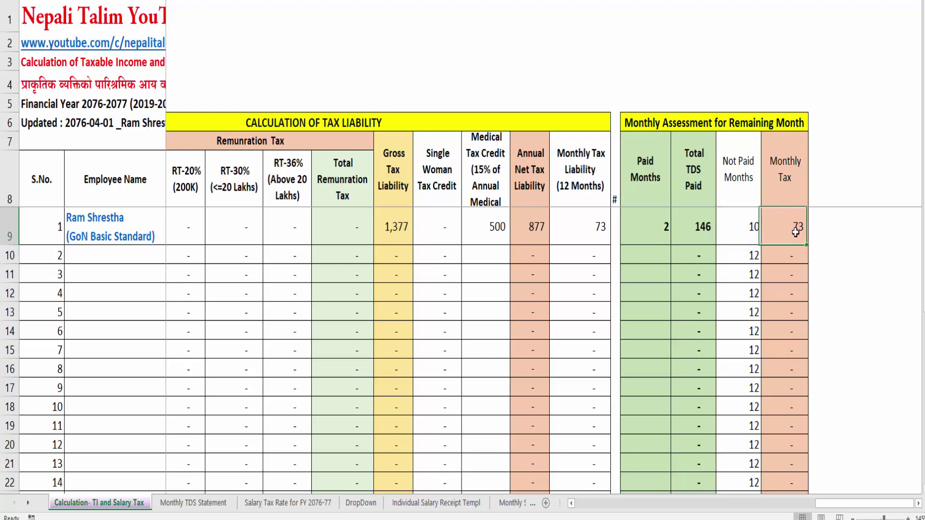
Enter 100 as Total TDS Paid, bringing the Monthly Tax to 78
{"action": "left_click", "coordinate": [702, 229]}
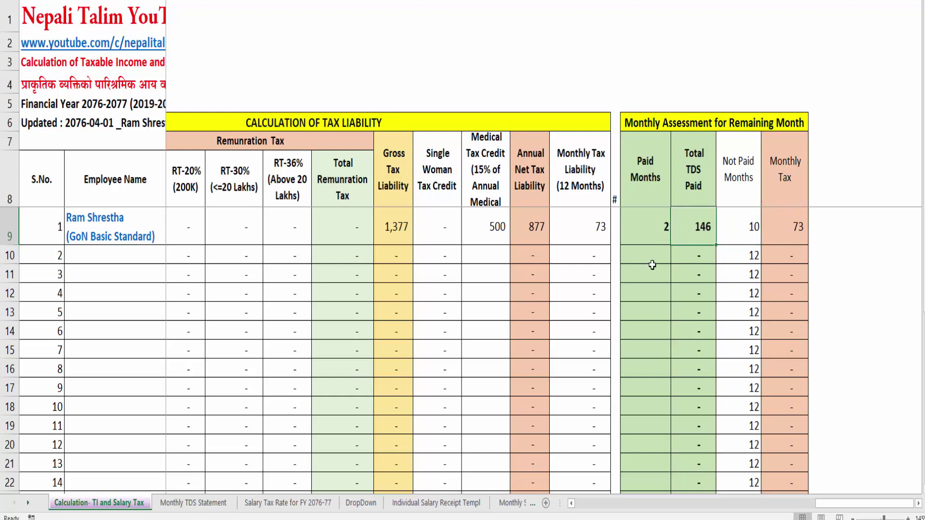
{"action": "type", "text": "100"}
{"action": "key", "text": "Return"}
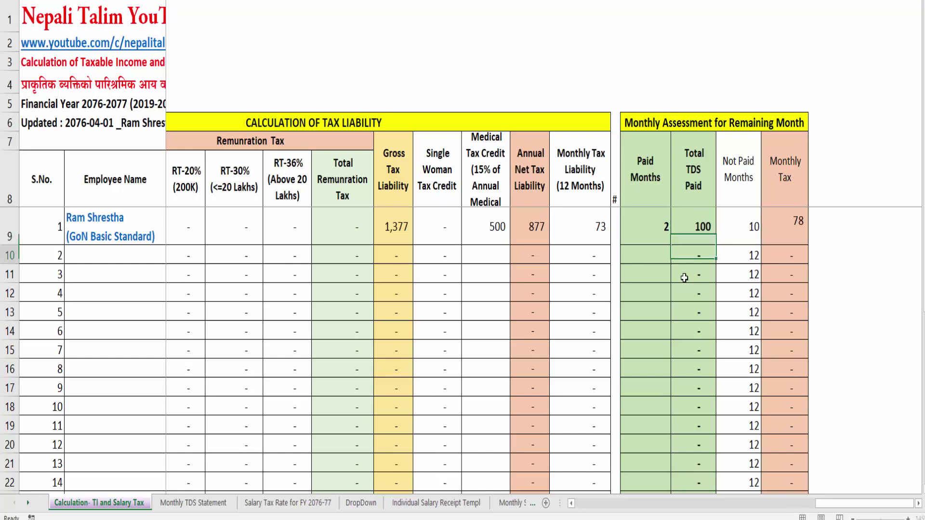
{"action": "left_click", "coordinate": [664, 230]}
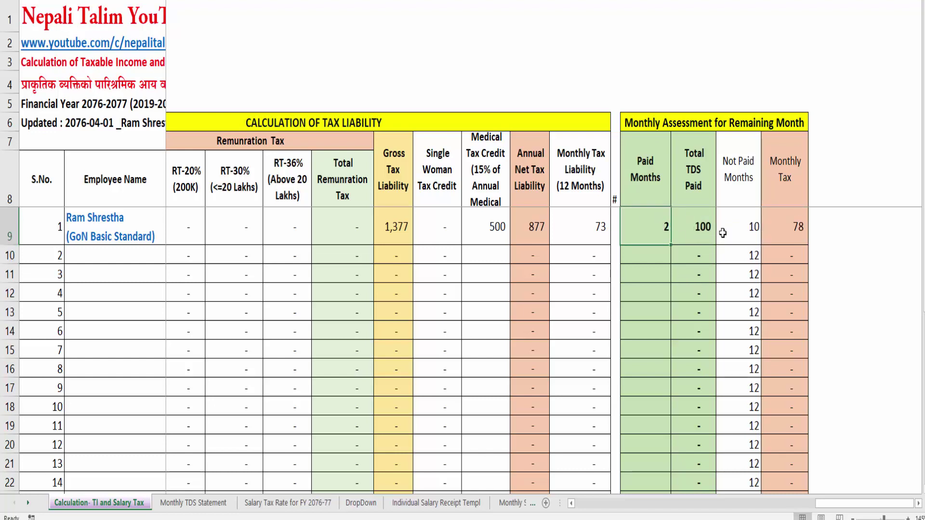
{"action": "key", "text": "Right"}
{"action": "key", "text": "Right"}
{"action": "left_click", "coordinate": [794, 234]}
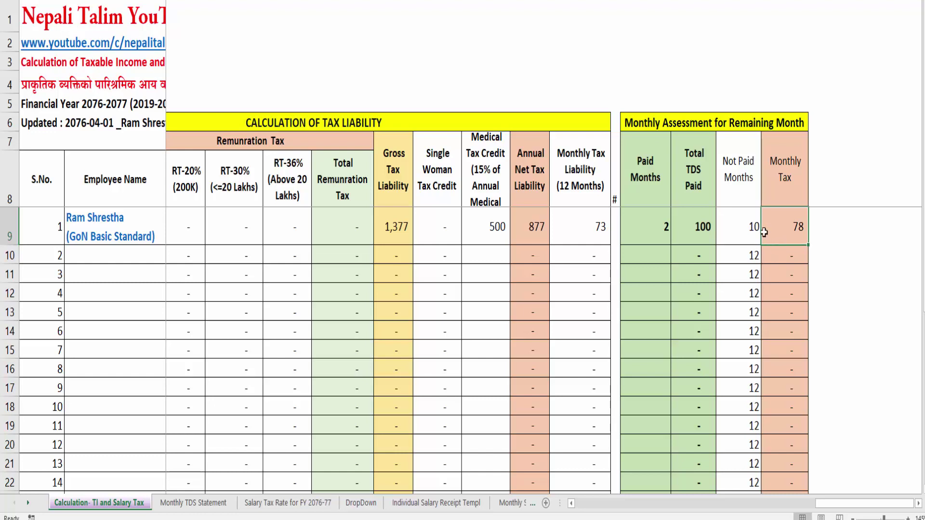
Change Paid Months to 11 and Total TDS Paid to 600, giving 1 unpaid month and 277 tax
{"action": "left_click", "coordinate": [663, 231]}
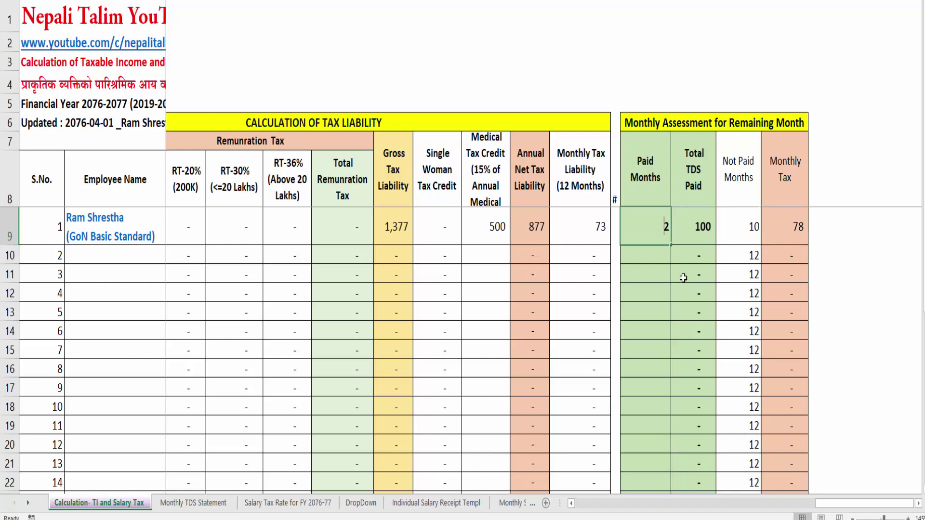
{"action": "type", "text": "11"}
{"action": "key", "text": "Return"}
{"action": "left_click", "coordinate": [700, 229]}
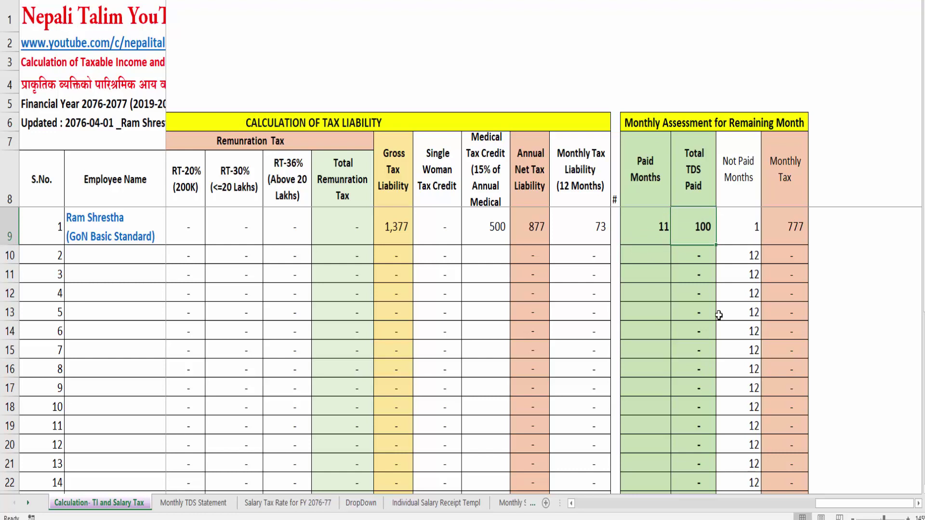
{"action": "type", "text": "600"}
{"action": "key", "text": "Return"}
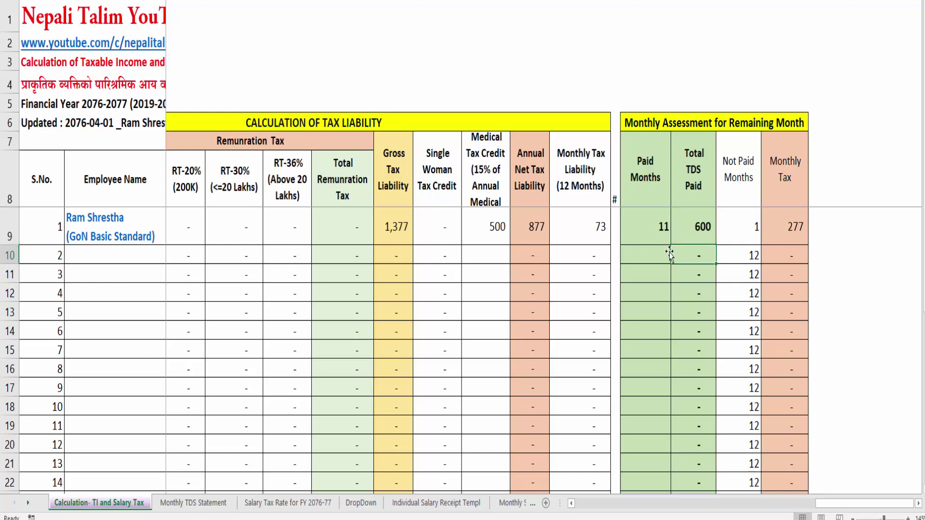
{"action": "left_click", "coordinate": [655, 232]}
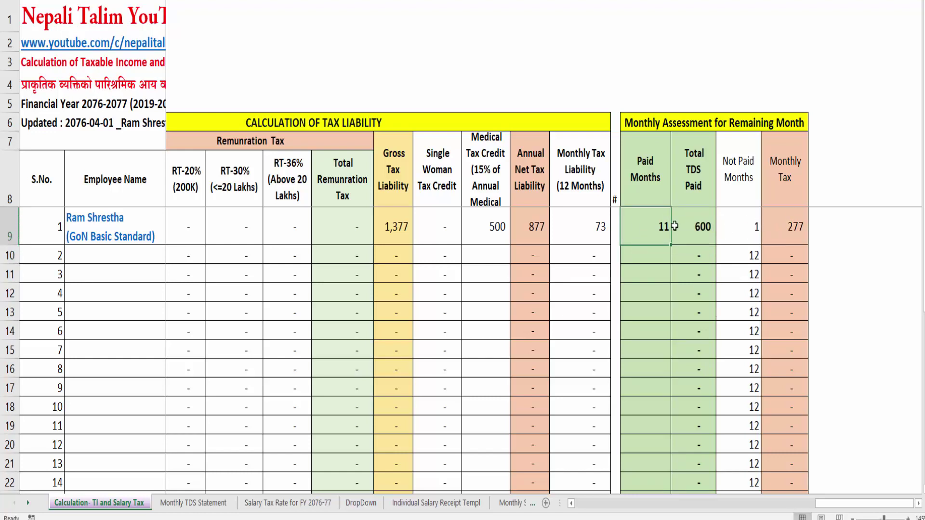
{"action": "left_click", "coordinate": [735, 223]}
{"action": "left_click", "coordinate": [783, 226]}
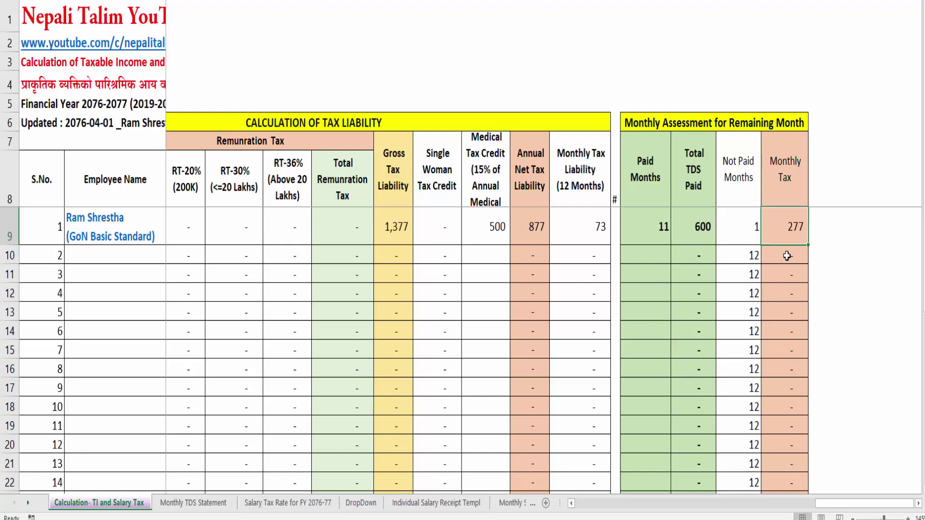
Type two new employee names into rows 10 and 11 of the name column
{"action": "scroll", "coordinate": [787, 256], "scroll_direction": "left", "scroll_amount": 10}
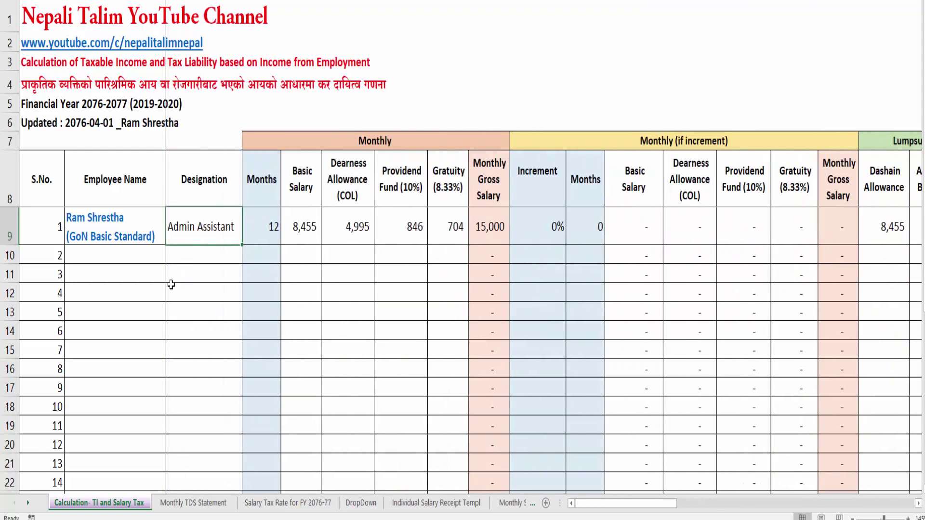
{"action": "left_click", "coordinate": [137, 255]}
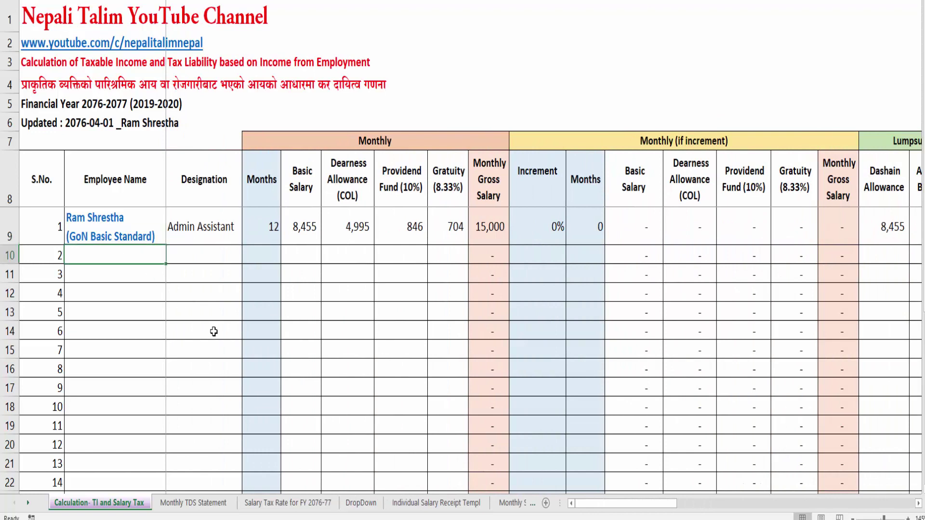
{"action": "type", "text": "Sita"}
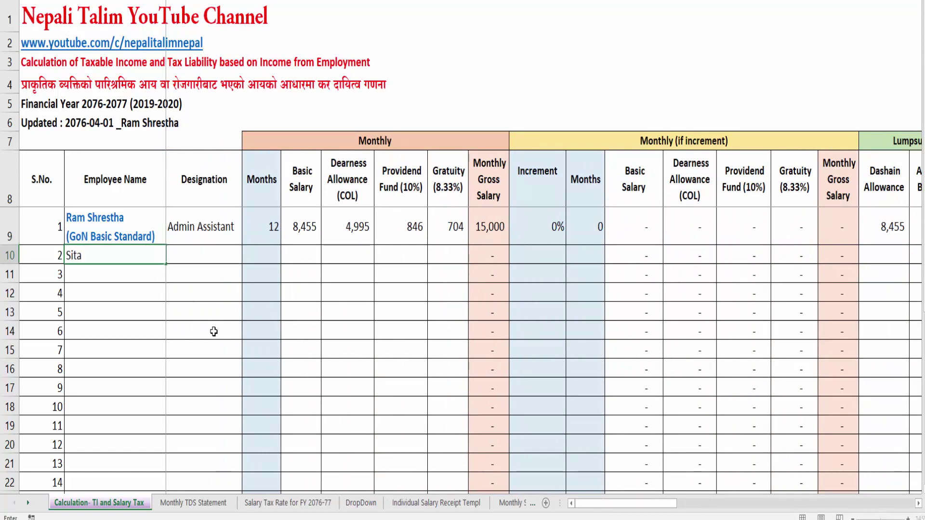
{"action": "key", "text": "Return"}
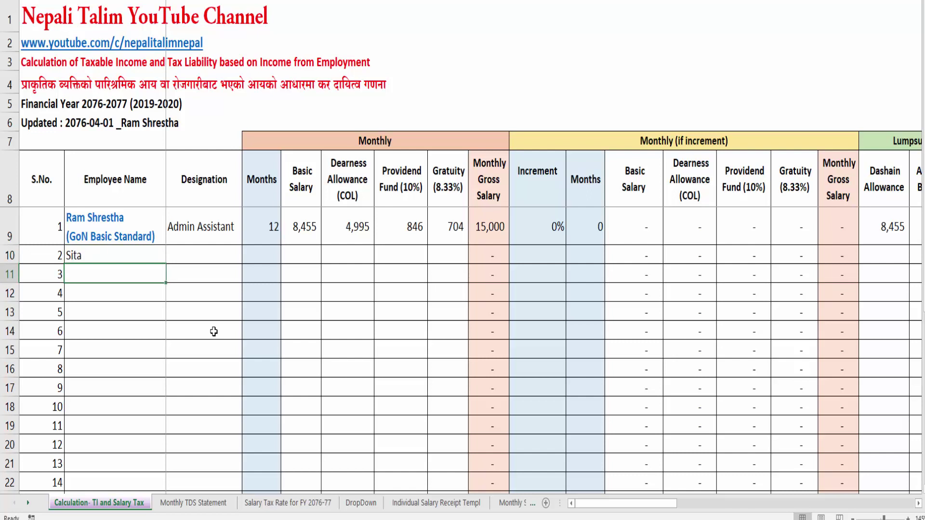
{"action": "type", "text": "Bhuwan"}
{"action": "key", "text": "Return"}
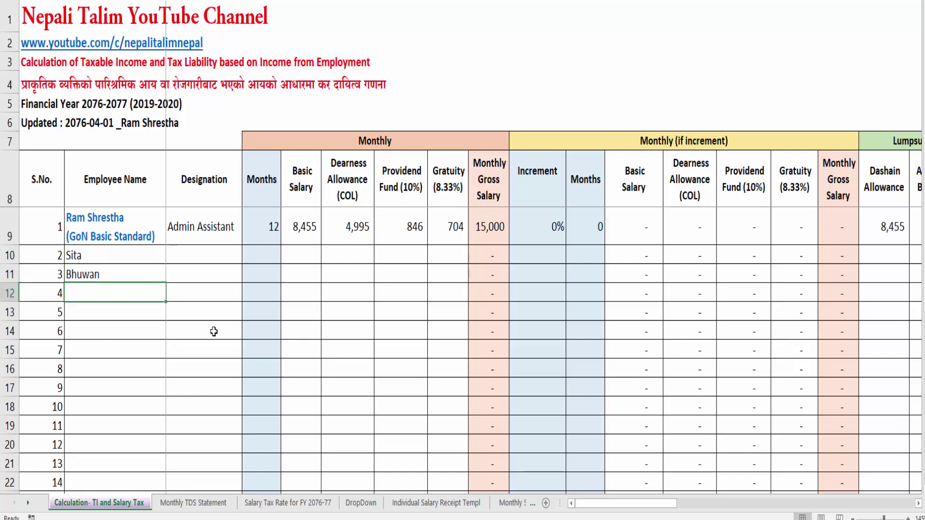
Enter 6 months for row 10 and 5 months for row 11
{"action": "key", "text": "Up"}
{"action": "key", "text": "Right"}
{"action": "key", "text": "Up"}
{"action": "key", "text": "Left"}
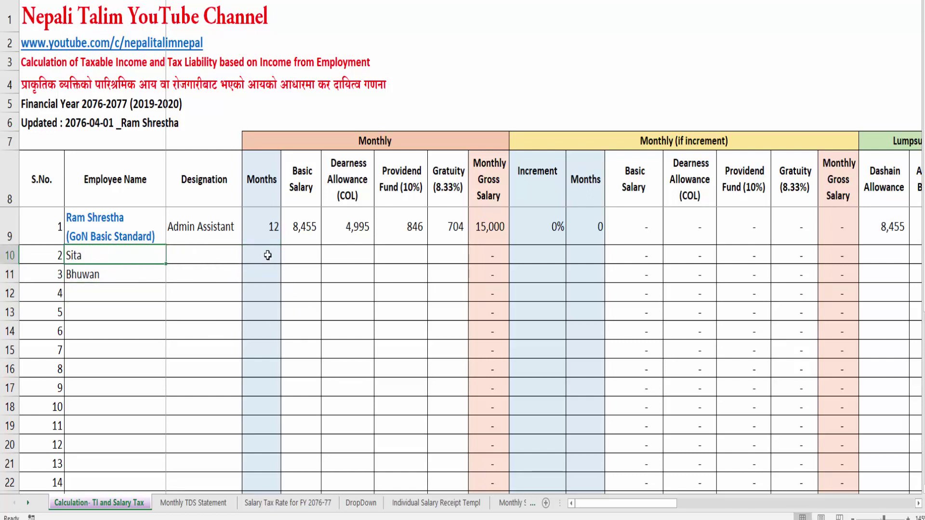
{"action": "left_click", "coordinate": [267, 256]}
{"action": "type", "text": "1"}
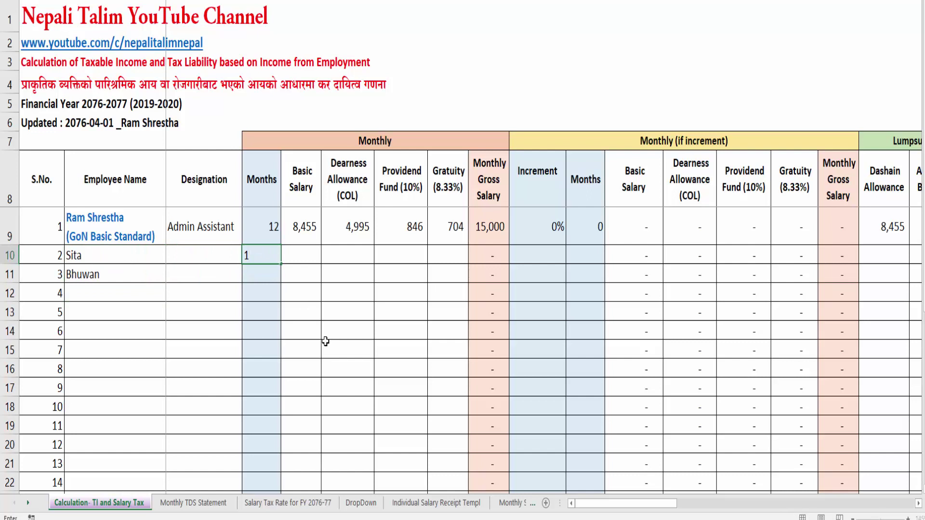
{"action": "key", "text": "BackSpace"}
{"action": "type", "text": "6"}
{"action": "key", "text": "Return"}
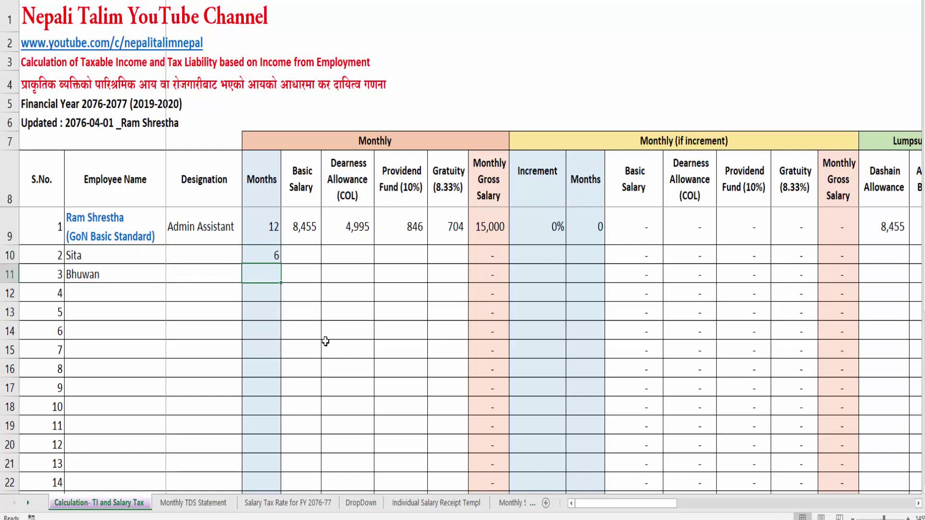
{"action": "type", "text": "5"}
{"action": "key", "text": "Return"}
Give row 10 a 50,000 basic salary and compare its allowance and provident fund cells
{"action": "key", "text": "Up"}
{"action": "key", "text": "Up"}
{"action": "key", "text": "Right"}
{"action": "type", "text": "15"}
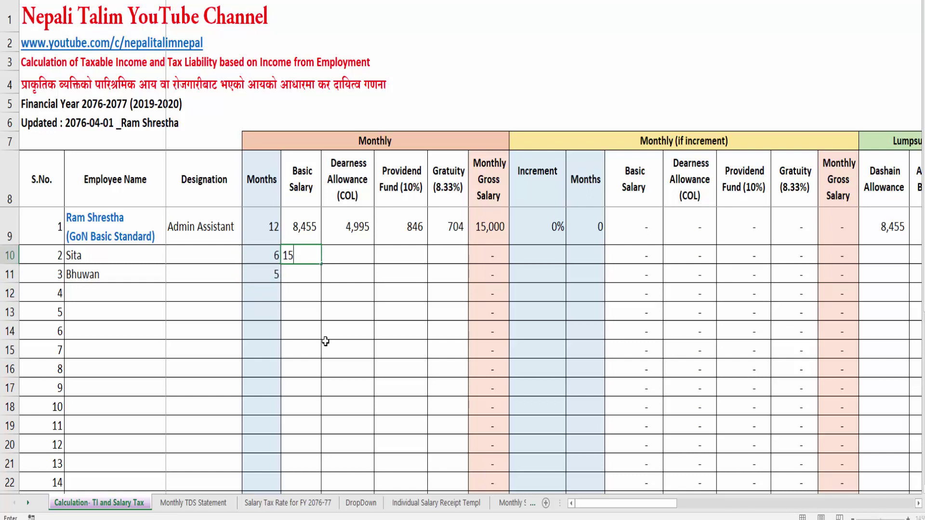
{"action": "key", "text": "BackSpace"}
{"action": "key", "text": "BackSpace"}
{"action": "type", "text": "5000"}
{"action": "key", "text": "Return"}
{"action": "key", "text": "Up"}
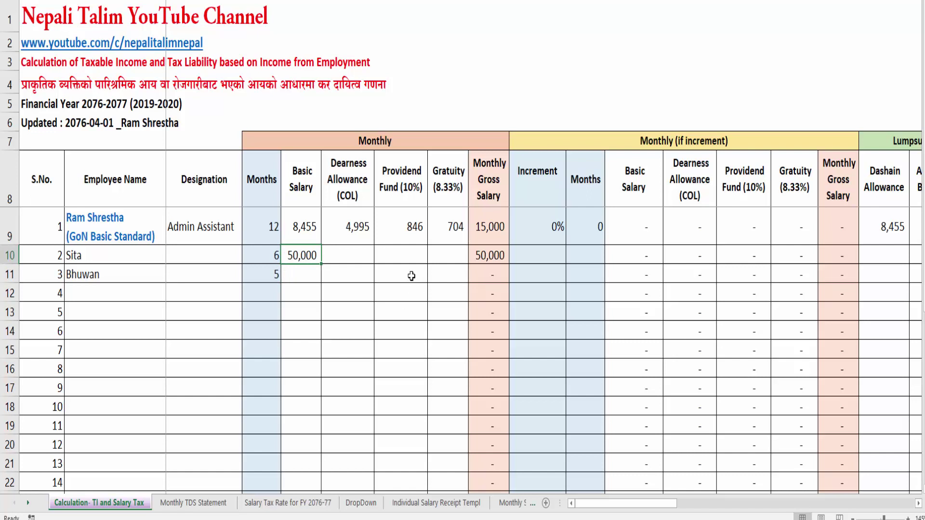
{"action": "left_click", "coordinate": [347, 239]}
{"action": "left_click", "coordinate": [363, 264]}
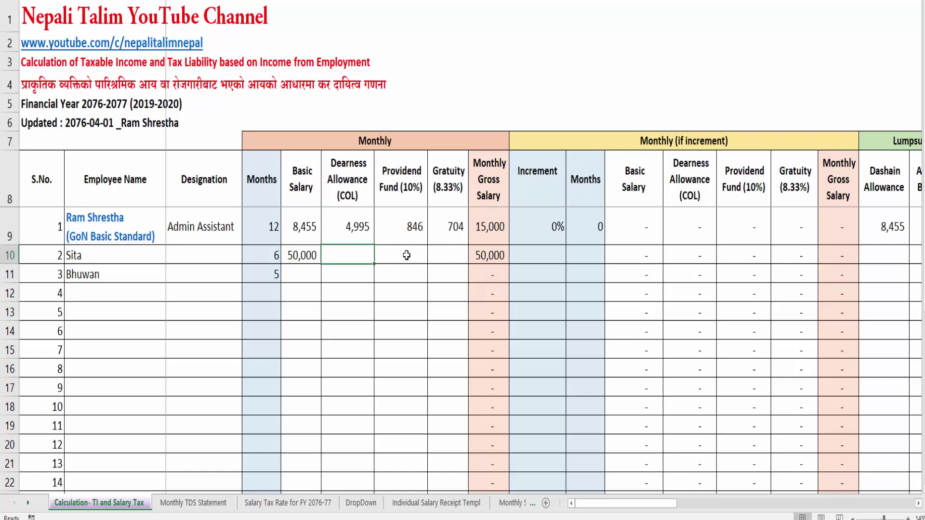
{"action": "left_click", "coordinate": [404, 255]}
{"action": "left_click", "coordinate": [384, 230]}
{"action": "left_click", "coordinate": [305, 229]}
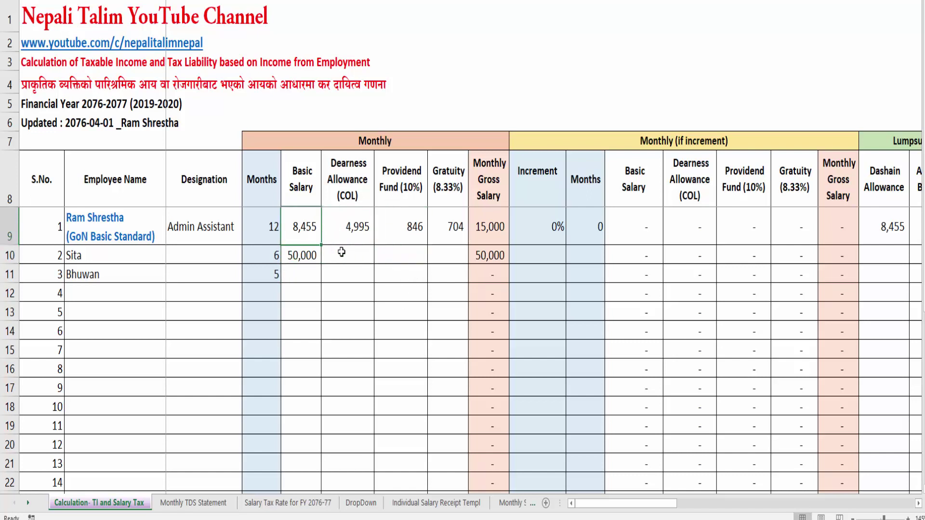
Fill the row 9 Provident Fund and Gratuity formulas down to row 24
{"action": "double_click", "coordinate": [406, 229]}
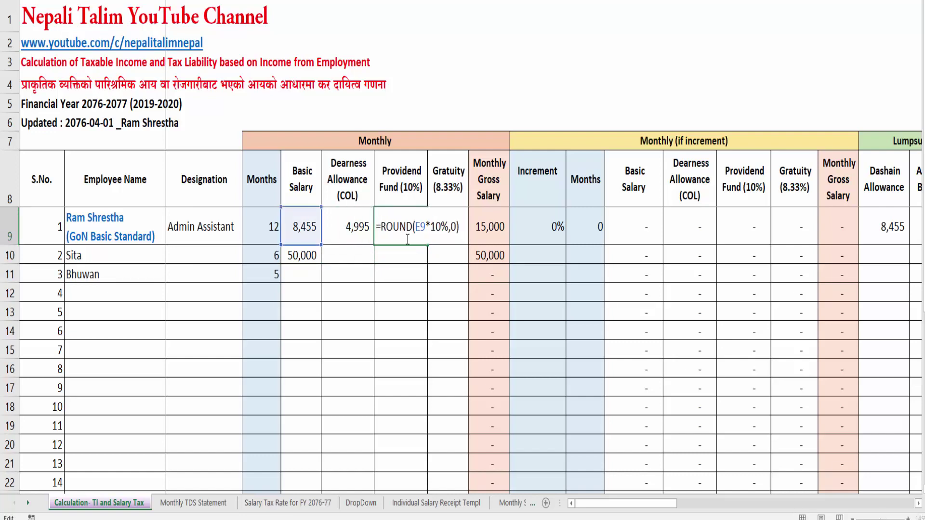
{"action": "key", "text": "Escape"}
{"action": "mouse_move", "coordinate": [428, 246]}
{"action": "left_mouse_down"}
{"action": "mouse_move", "coordinate": [468, 256]}
{"action": "mouse_move", "coordinate": [456, 468]}
{"action": "left_mouse_up"}
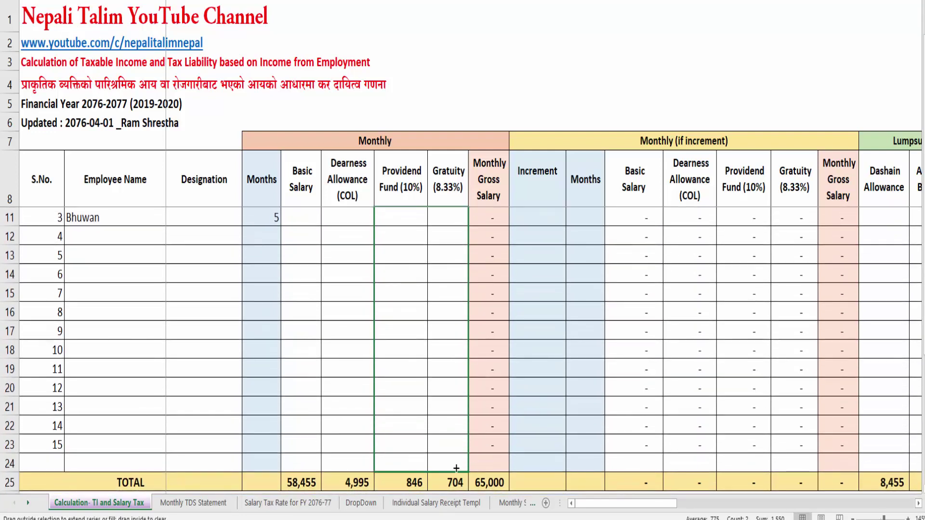
{"action": "scroll", "coordinate": [443, 325], "scroll_direction": "up", "scroll_amount": 1}
Enter 100,000 dearness allowance for row 10 and a 200,000 basic salary for row 11, widening columns
{"action": "left_click", "coordinate": [345, 257]}
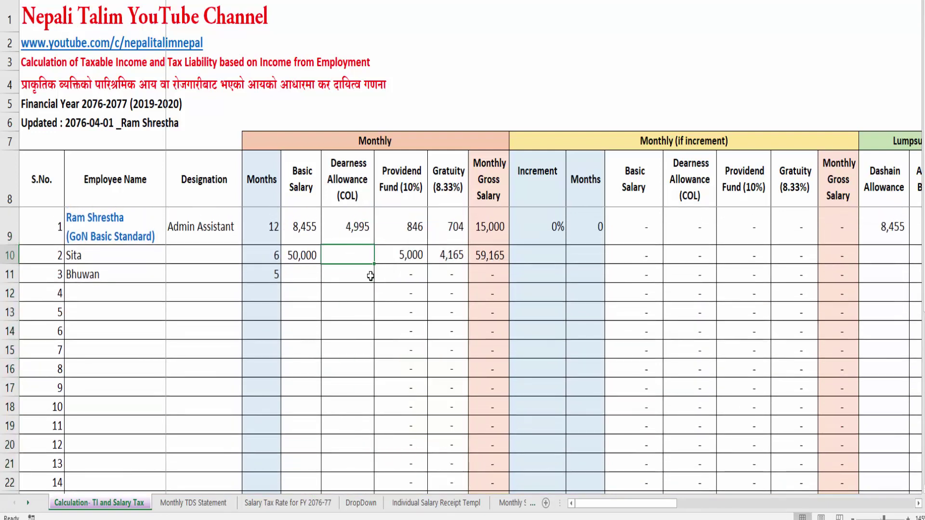
{"action": "type", "text": "1"}
{"action": "type", "text": "00,000"}
{"action": "key", "text": "ctrl+Return"}
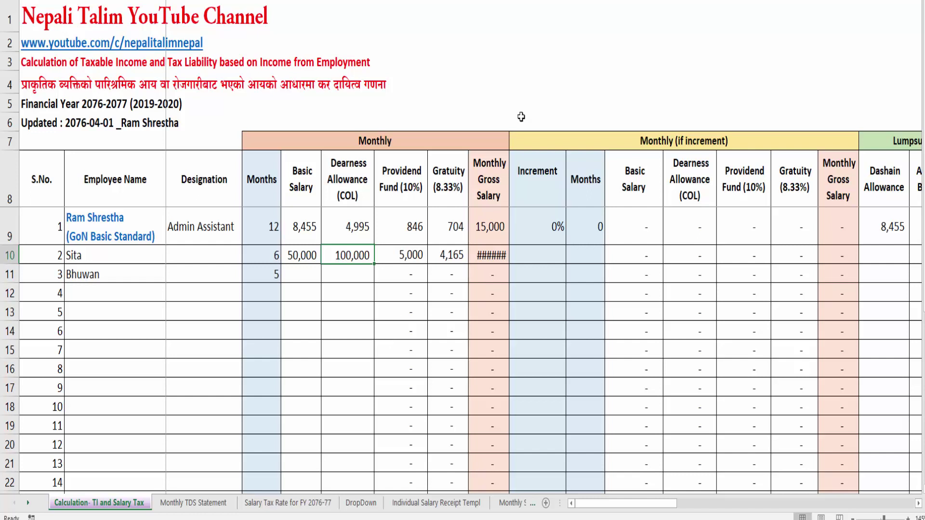
{"action": "left_click", "coordinate": [496, 256]}
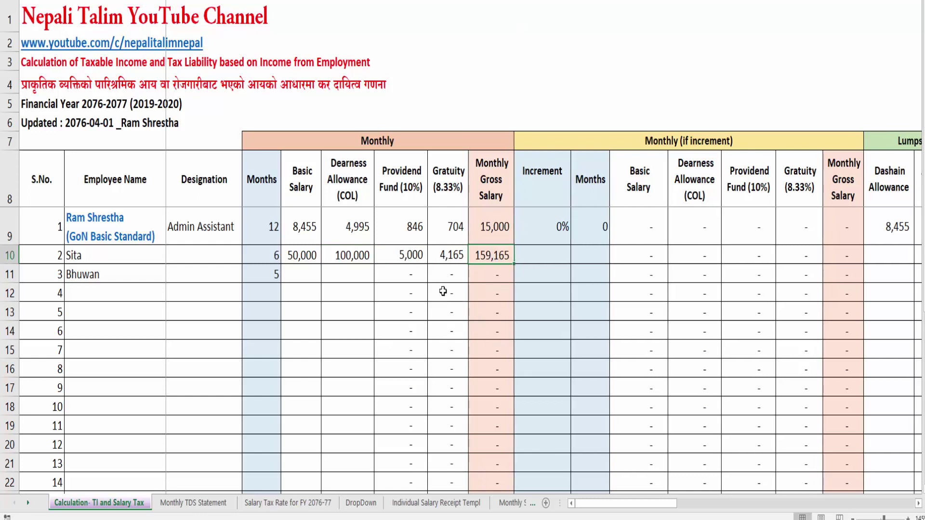
{"action": "key", "text": "Tab"}
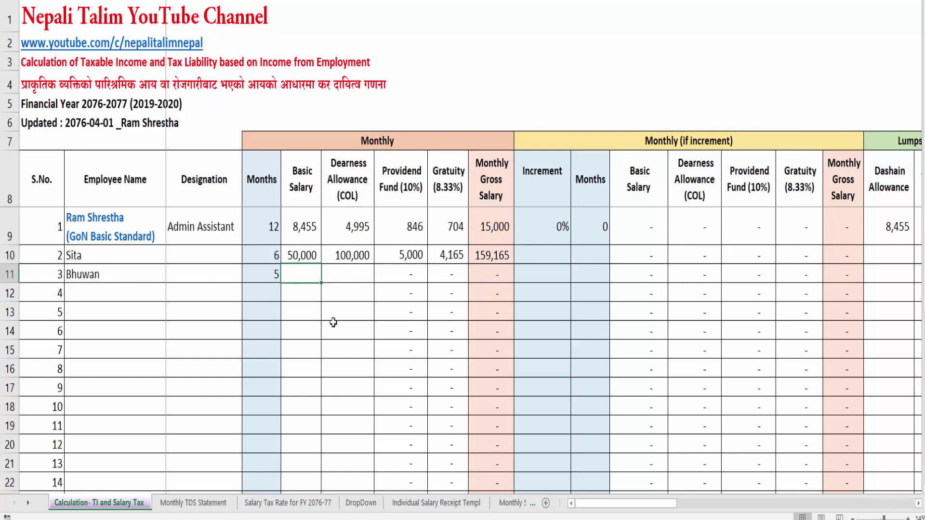
{"action": "type", "text": "20"}
{"action": "type", "text": "0000"}
{"action": "key", "text": "ctrl+Return"}
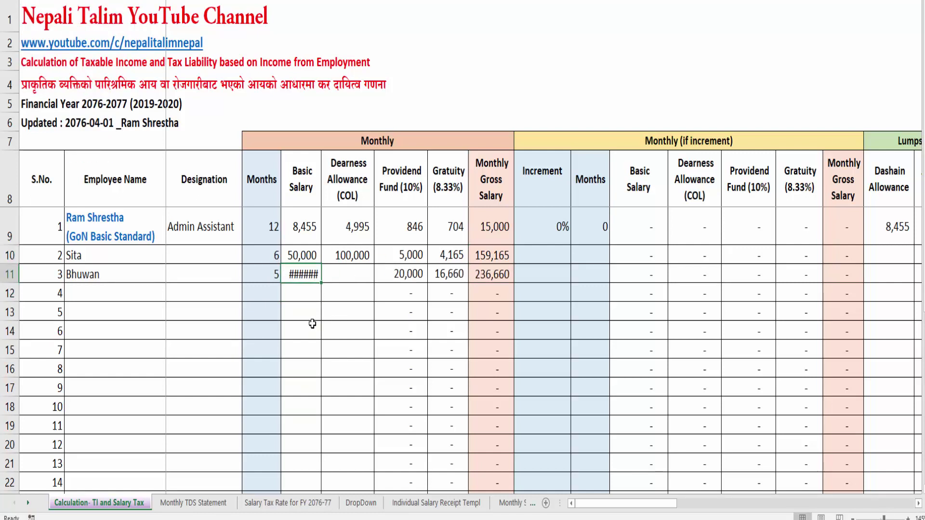
{"action": "double_click", "coordinate": [321, 1]}
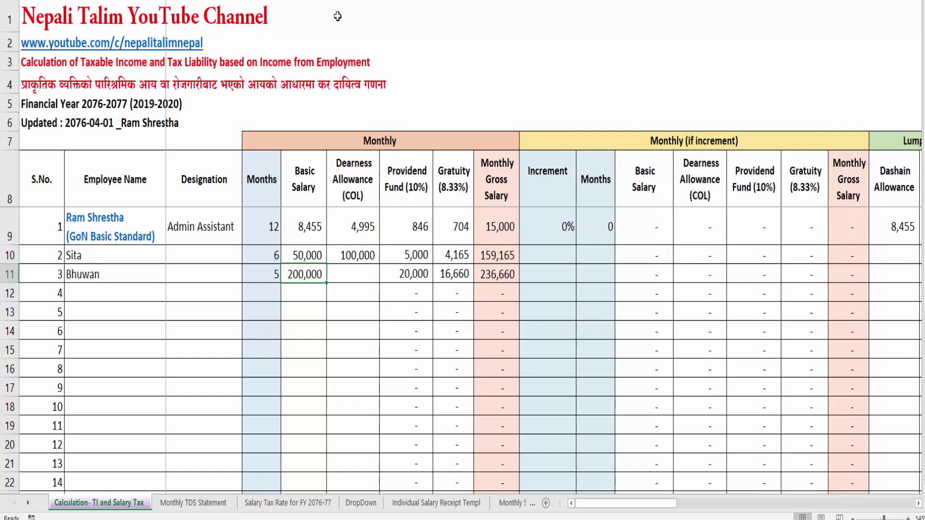
Enter 25,000 dearness allowance for row 11 and check its provident fund, gratuity and 261,660 gross
{"action": "left_click", "coordinate": [356, 273]}
{"action": "type", "text": "50,"}
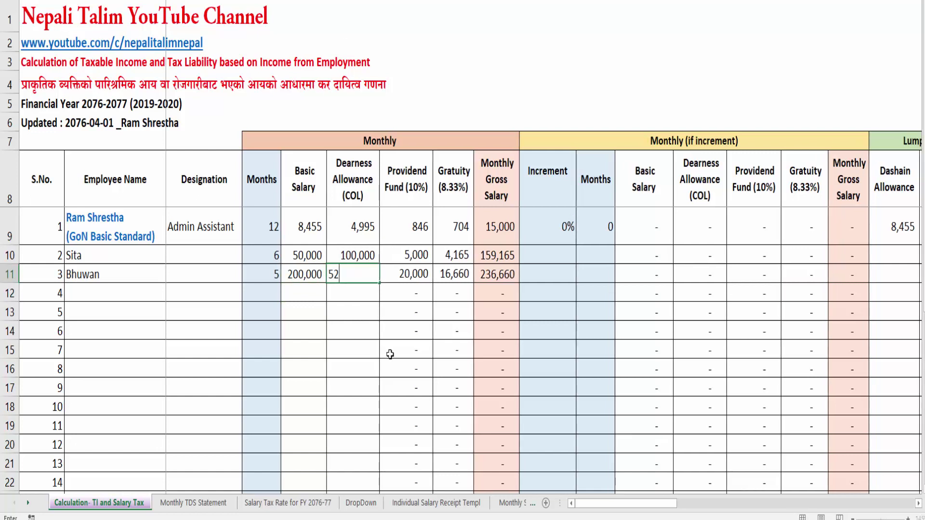
{"action": "type", "text": "0"}
{"action": "key", "text": "Escape"}
{"action": "type", "text": "25,000"}
{"action": "key", "text": "ctrl+Return"}
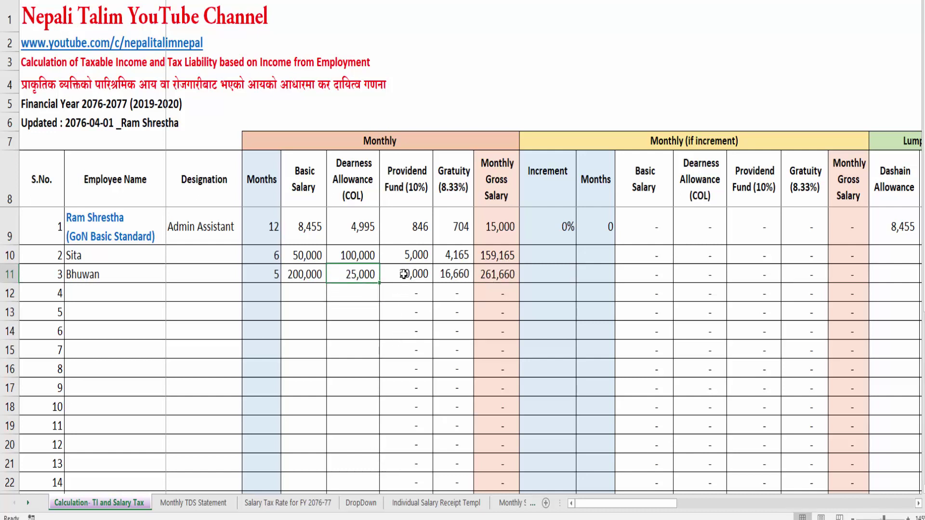
{"action": "left_click", "coordinate": [402, 275]}
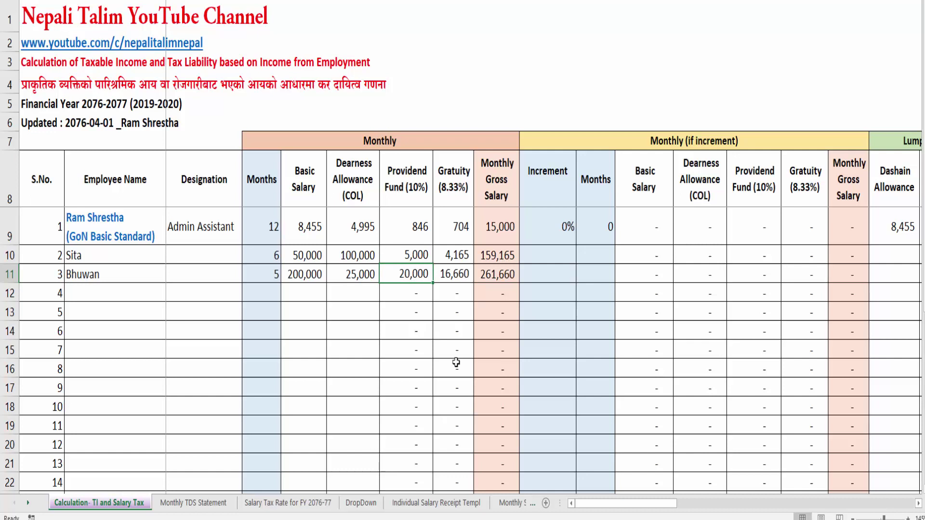
{"action": "left_click", "coordinate": [455, 275]}
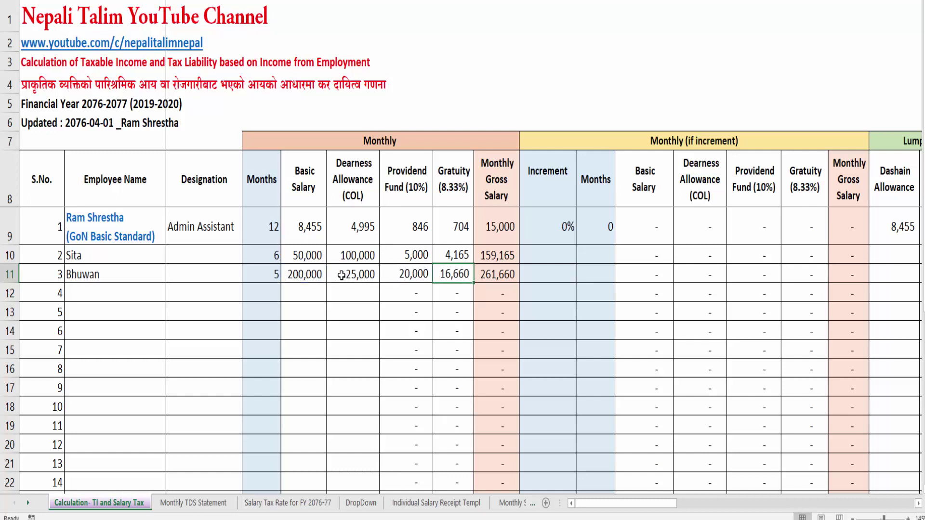
{"action": "left_click", "coordinate": [501, 275]}
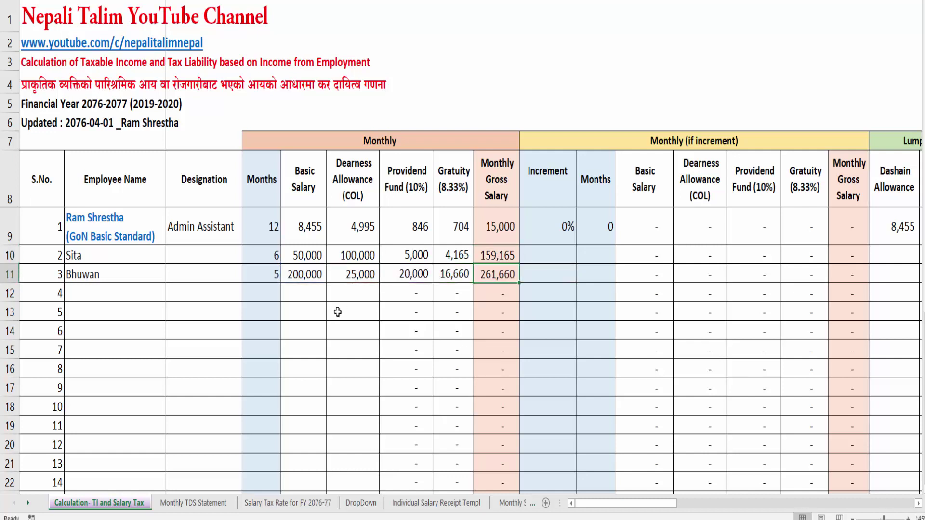
{"action": "left_click", "coordinate": [269, 255]}
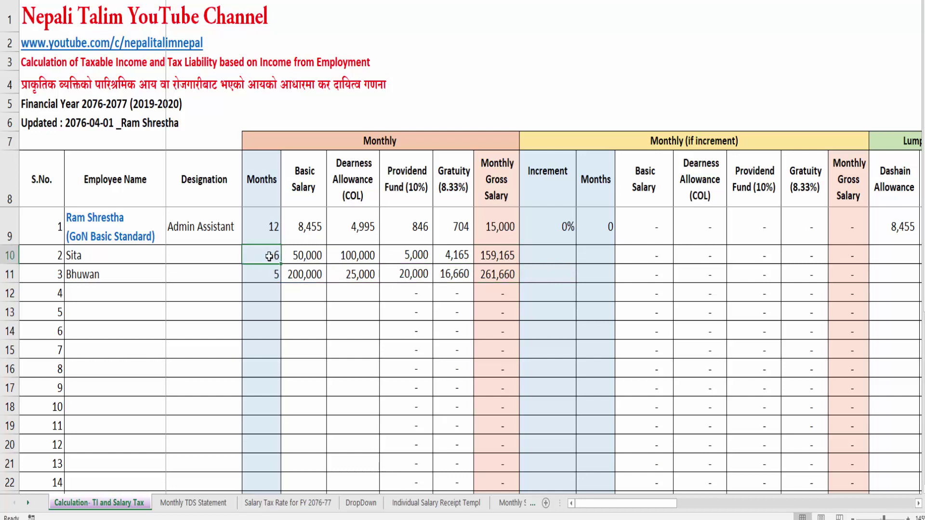
Give row 10 a 10% increment applying for 6 months
{"action": "left_click", "coordinate": [540, 254]}
{"action": "key", "text": "Right"}
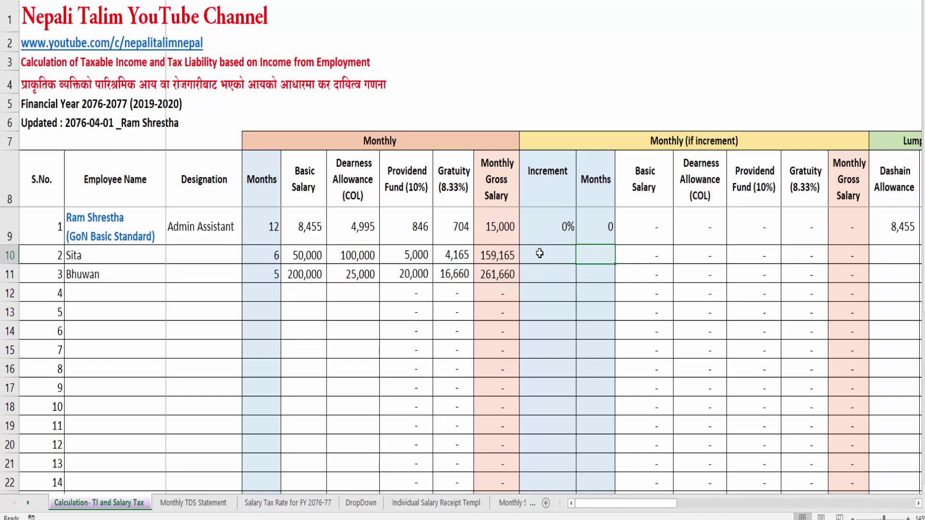
{"action": "type", "text": "6"}
{"action": "key", "text": "Return"}
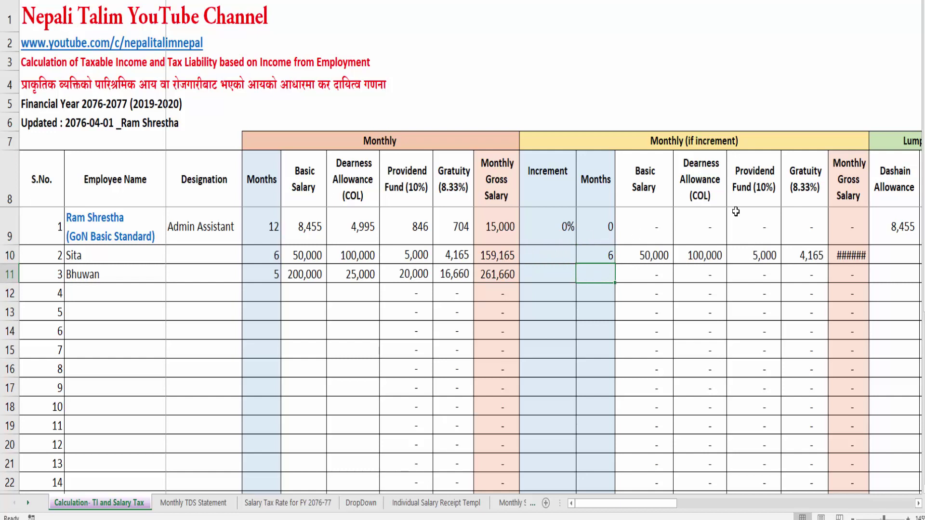
{"action": "left_click", "coordinate": [554, 258]}
{"action": "type", "text": "10"}
{"action": "key", "text": "Return"}
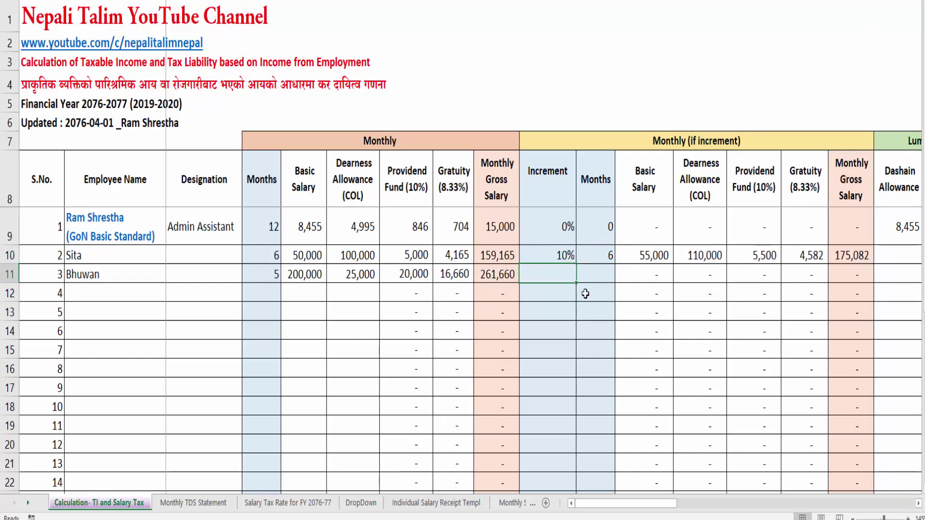
{"action": "left_click", "coordinate": [113, 270]}
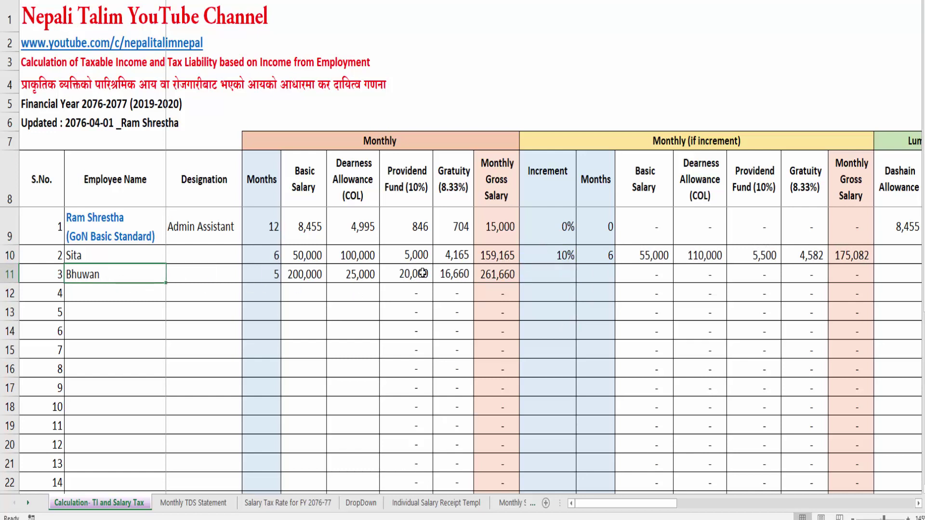
Give row 11 a 5% increment for 7 months, yielding 274,743 gross
{"action": "left_click", "coordinate": [548, 256]}
{"action": "left_click", "coordinate": [545, 279]}
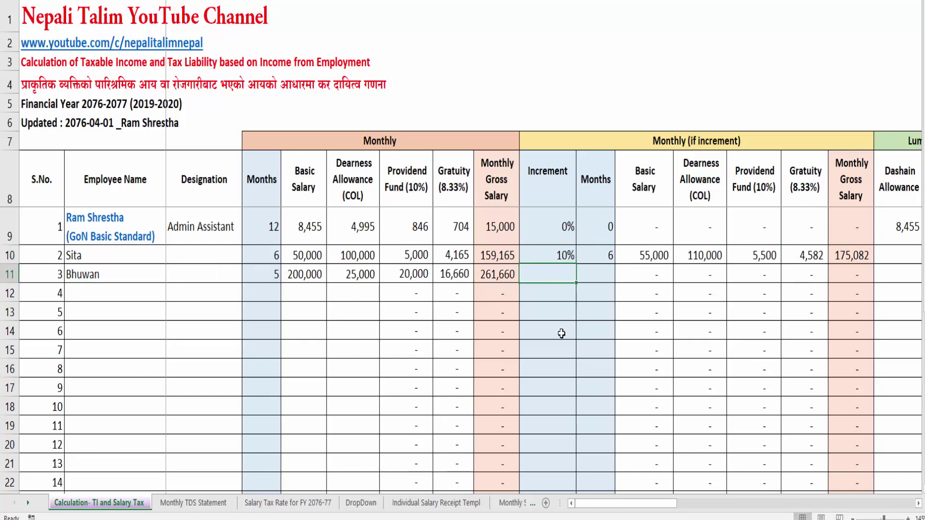
{"action": "type", "text": "5"}
{"action": "key", "text": "Return"}
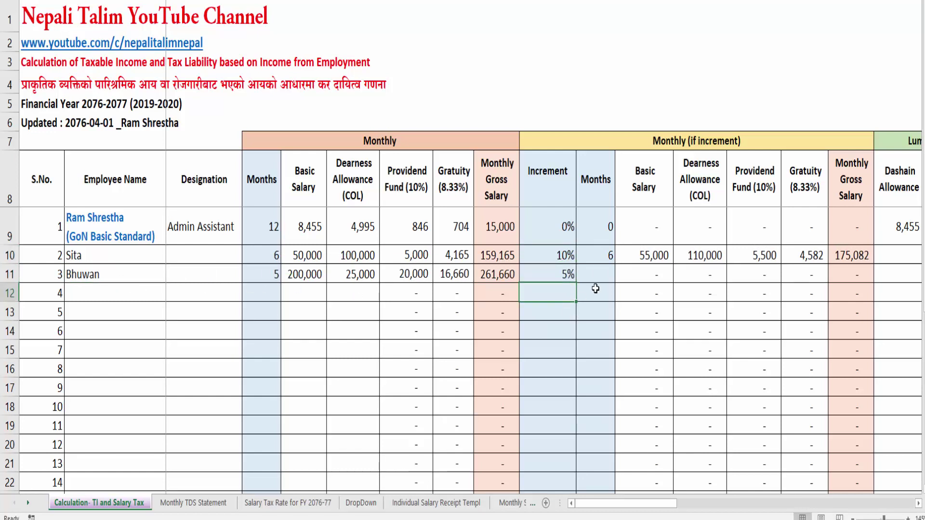
{"action": "left_click", "coordinate": [606, 274]}
{"action": "type", "text": "7"}
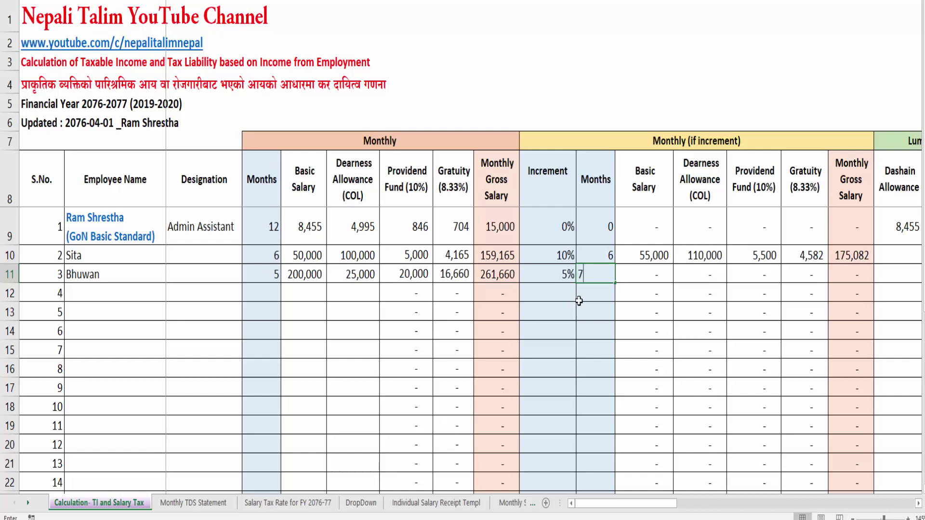
{"action": "key", "text": "Return"}
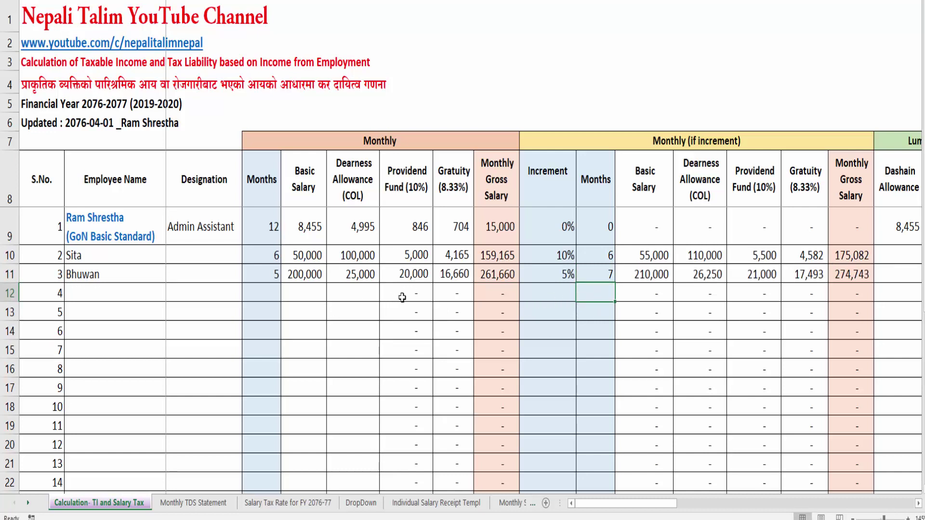
{"action": "left_click", "coordinate": [607, 270]}
{"action": "left_click", "coordinate": [267, 270]}
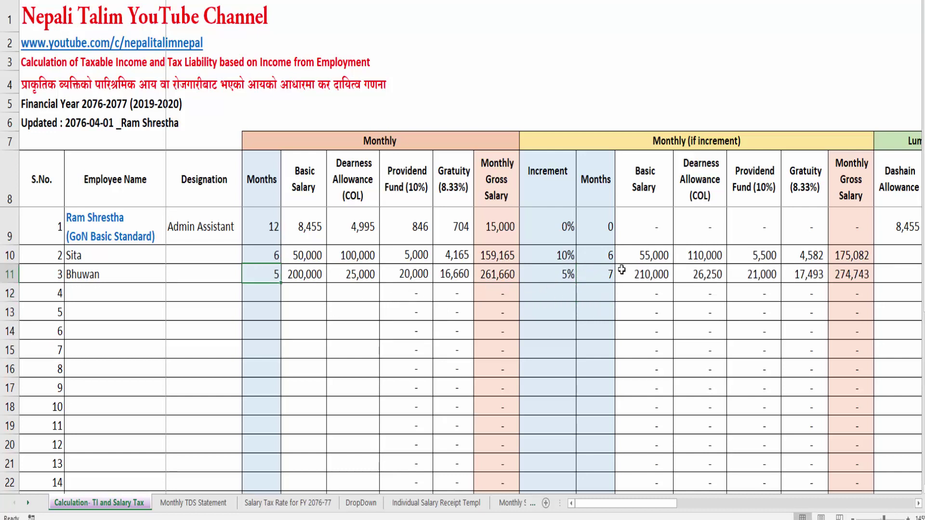
{"action": "left_click", "coordinate": [643, 270]}
Link the Dashain Allowance for rows 11 and 10 to their increased basic salaries (210,000 and 55,000)
{"action": "key", "text": "Right"}
{"action": "key", "text": "Right"}
{"action": "key", "text": "Right"}
{"action": "key", "text": "Right"}
{"action": "key", "text": "Right"}
{"action": "key", "text": "Right"}
{"action": "key", "text": "Right"}
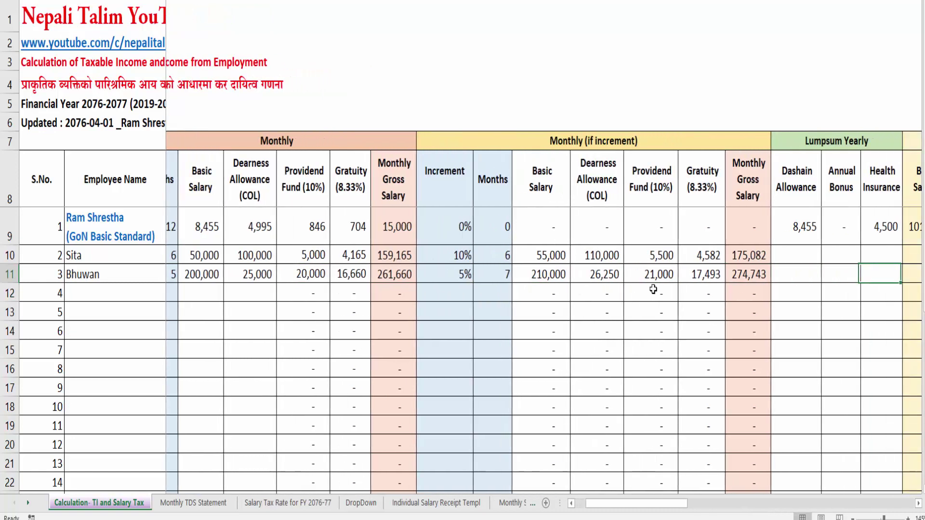
{"action": "key", "text": "Right"}
{"action": "key", "text": "Left"}
{"action": "key", "text": "Left"}
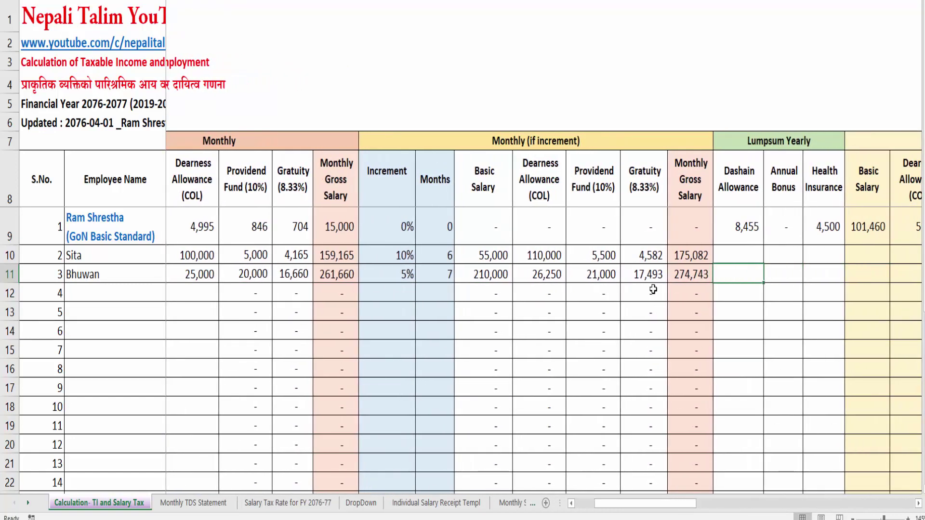
{"action": "type", "text": "="}
{"action": "left_click", "coordinate": [494, 274]}
{"action": "key", "text": "Return"}
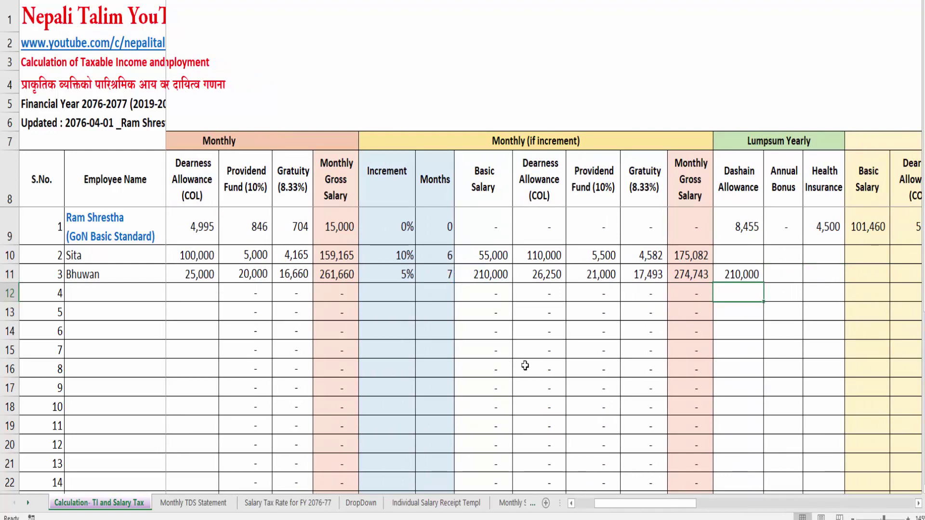
{"action": "key", "text": "Up"}
{"action": "key", "text": "Up"}
{"action": "type", "text": "="}
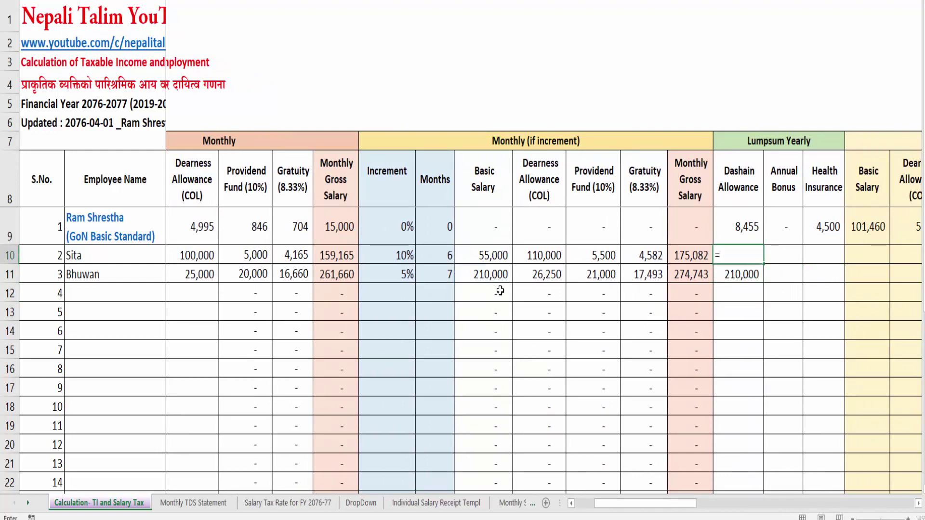
{"action": "left_click", "coordinate": [499, 262]}
{"action": "key", "text": "Return"}
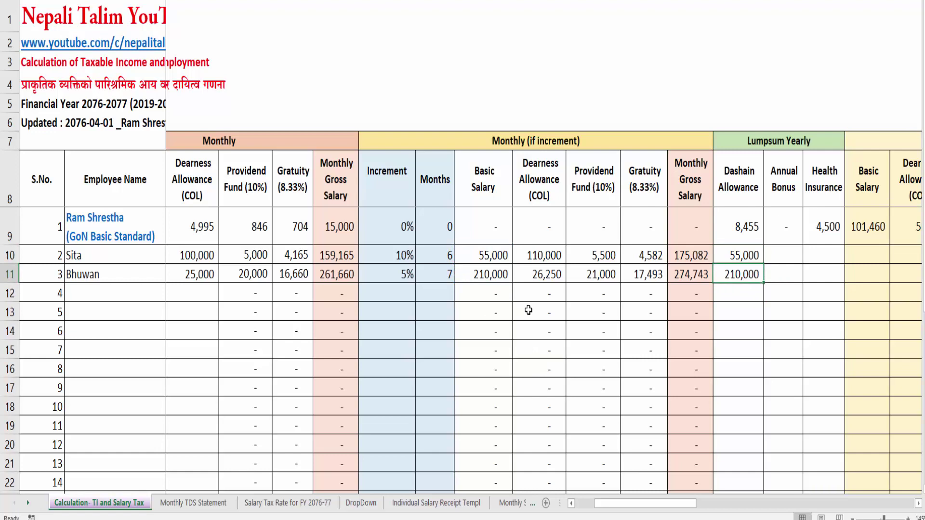
Enter Annual Bonus of 55,000 for row 10 and a 420,000 doubling formula for row 11
{"action": "key", "text": "Up"}
{"action": "key", "text": "Right"}
{"action": "key", "text": "Right"}
{"action": "key", "text": "Right"}
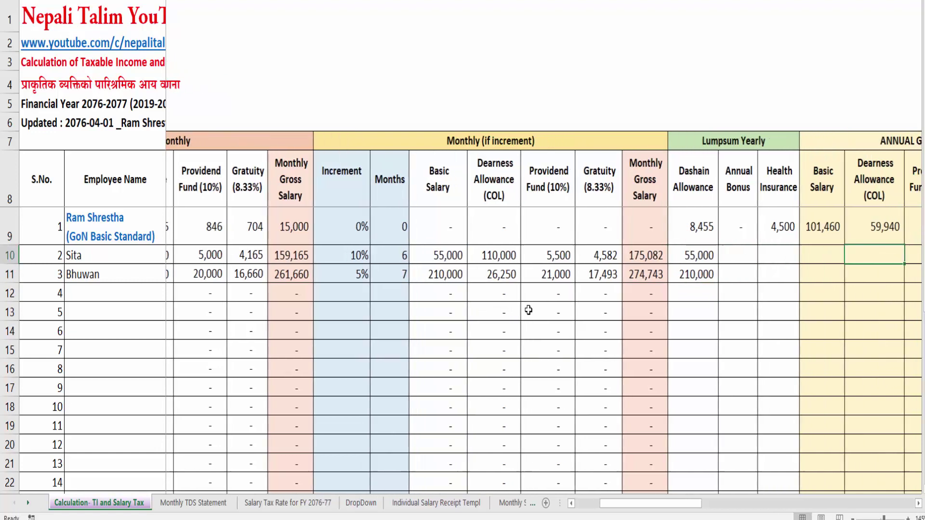
{"action": "key", "text": "Right"}
{"action": "key", "text": "Right"}
{"action": "key", "text": "Right"}
{"action": "key", "text": "Left"}
{"action": "key", "text": "Left"}
{"action": "key", "text": "Left"}
{"action": "key", "text": "Left"}
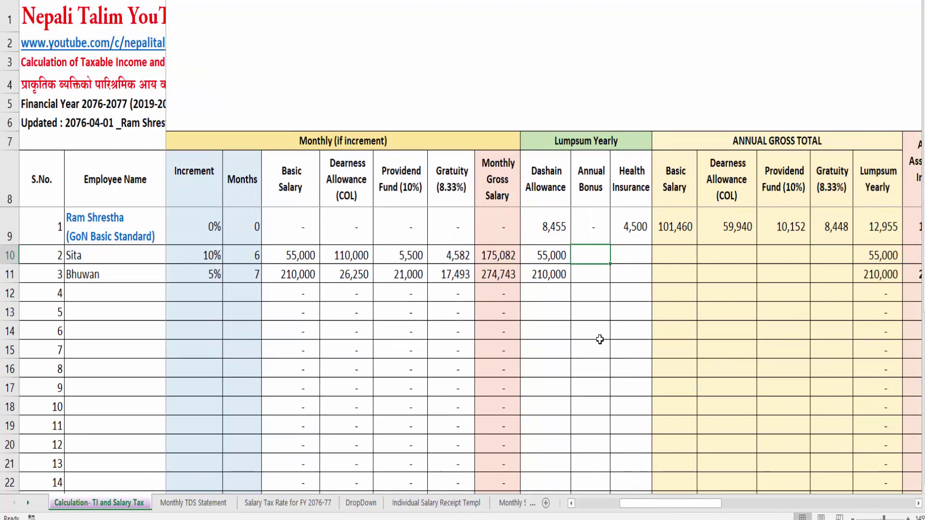
{"action": "type", "text": "55,000"}
{"action": "key", "text": "ctrl+Return"}
{"action": "key", "text": "Down"}
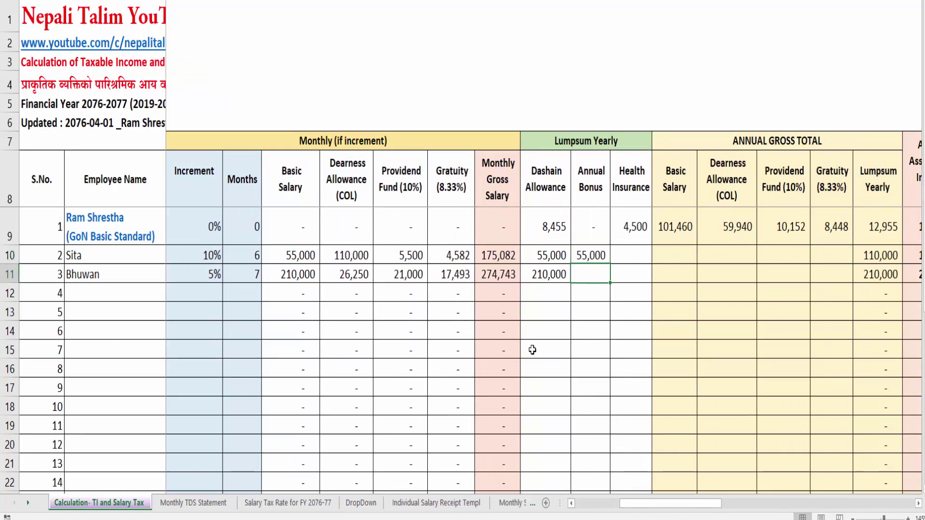
{"action": "type", "text": "=21"}
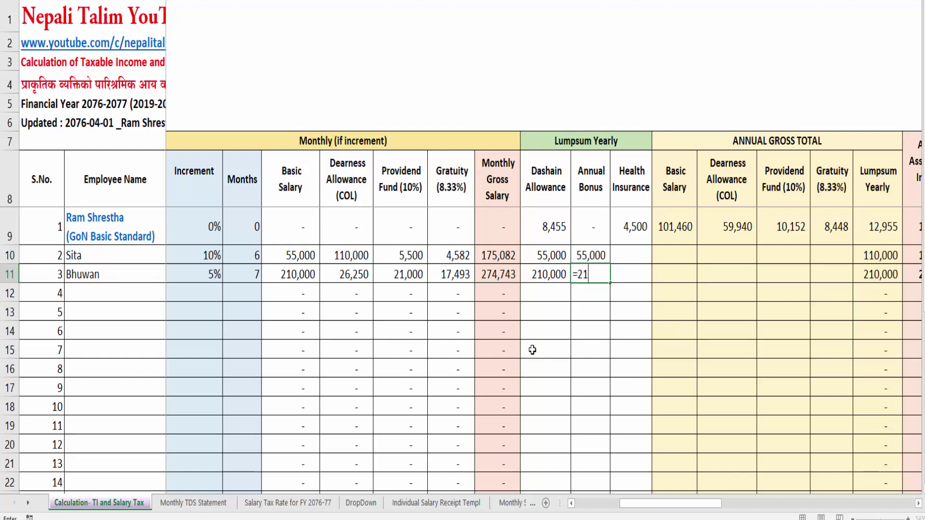
{"action": "type", "text": "000*2"}
{"action": "key", "text": "Return"}
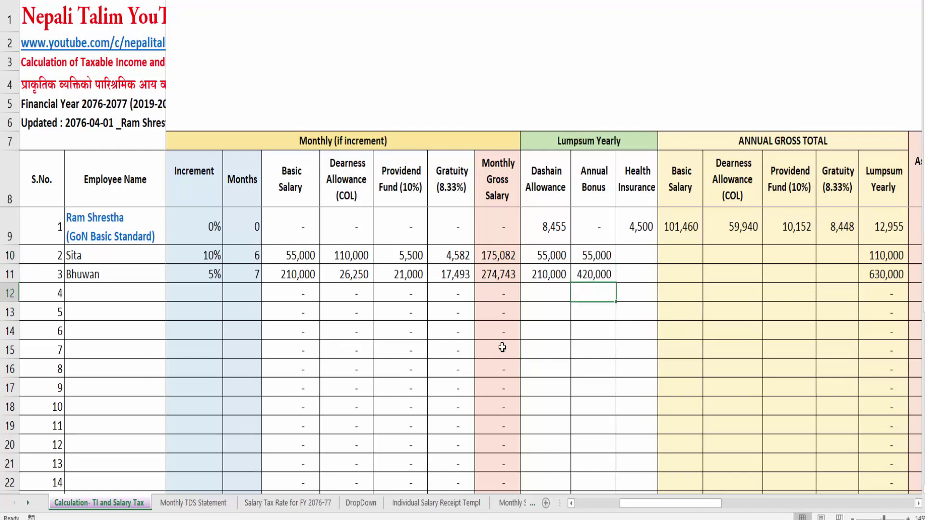
Enter Health Insurance of 10,000 for row 10 and 15,000 for row 11
{"action": "left_click", "coordinate": [644, 254]}
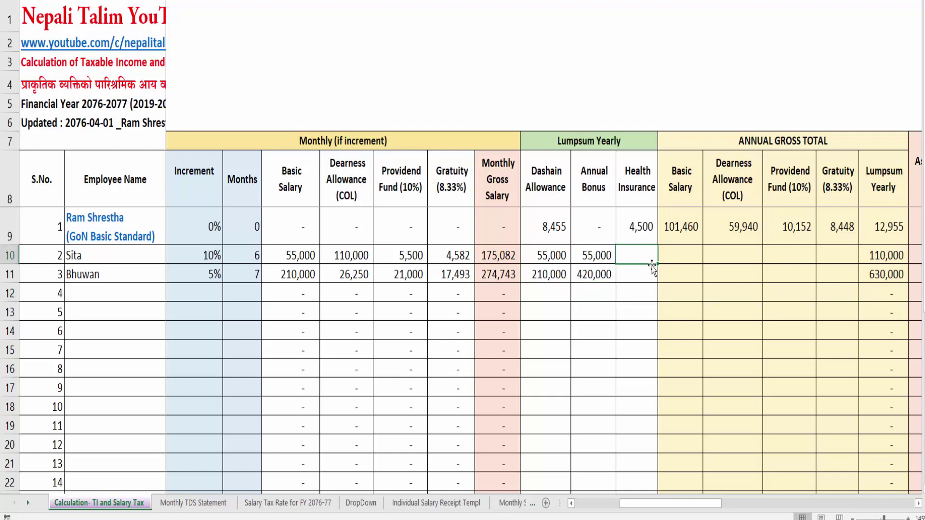
{"action": "type", "text": "10,"}
{"action": "type", "text": "000"}
{"action": "key", "text": "Return"}
{"action": "type", "text": "15,"}
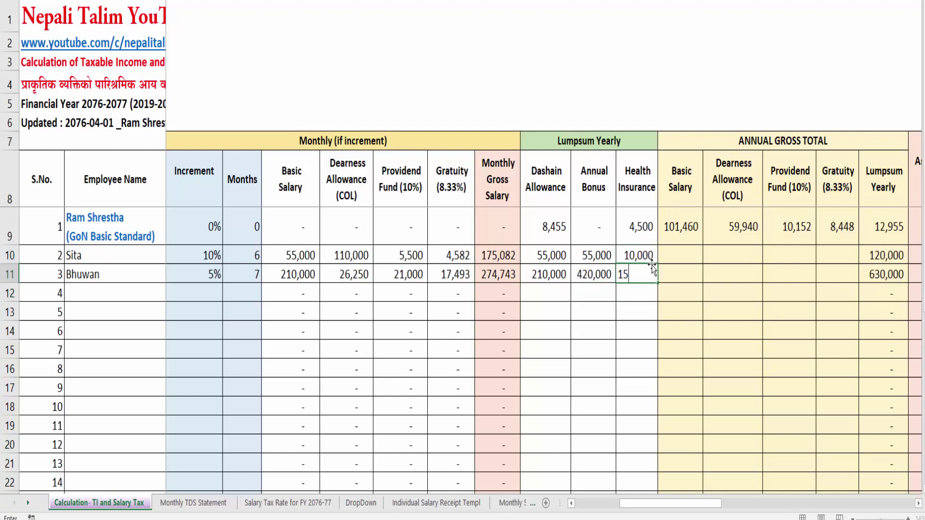
{"action": "type", "text": "000"}
{"action": "key", "text": "Return"}
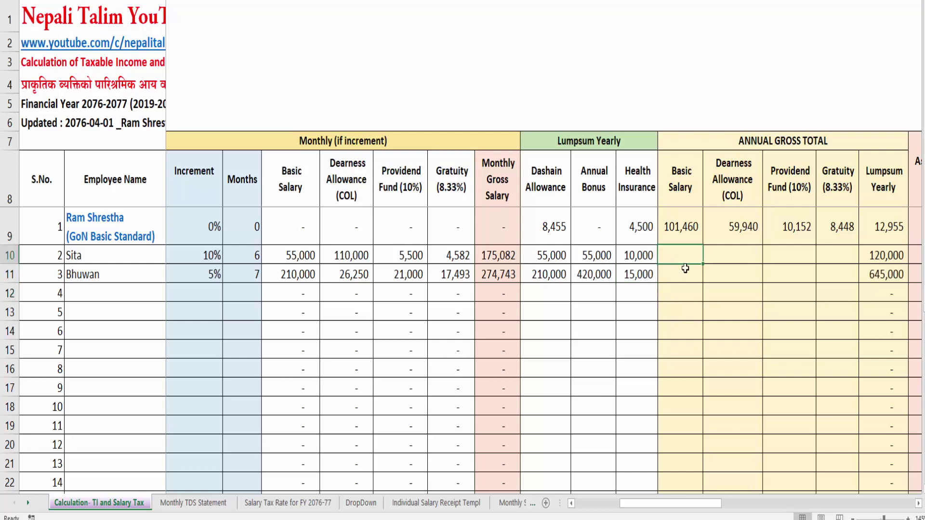
Copy row 9's annual gross total formulas down through row 13
{"action": "left_click_drag", "start_coordinate": [693, 231], "coordinate": [892, 225]}
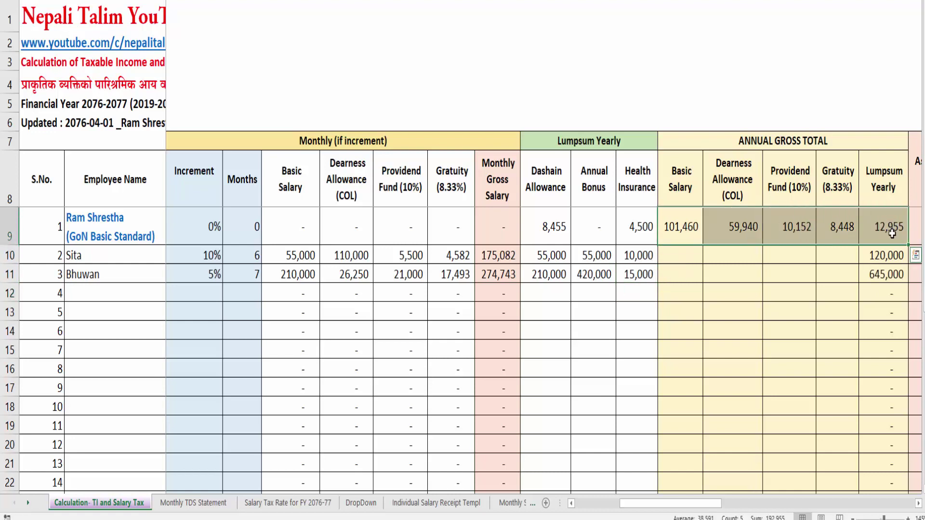
{"action": "key", "text": "Right"}
{"action": "key", "text": "Right"}
{"action": "key", "text": "Right"}
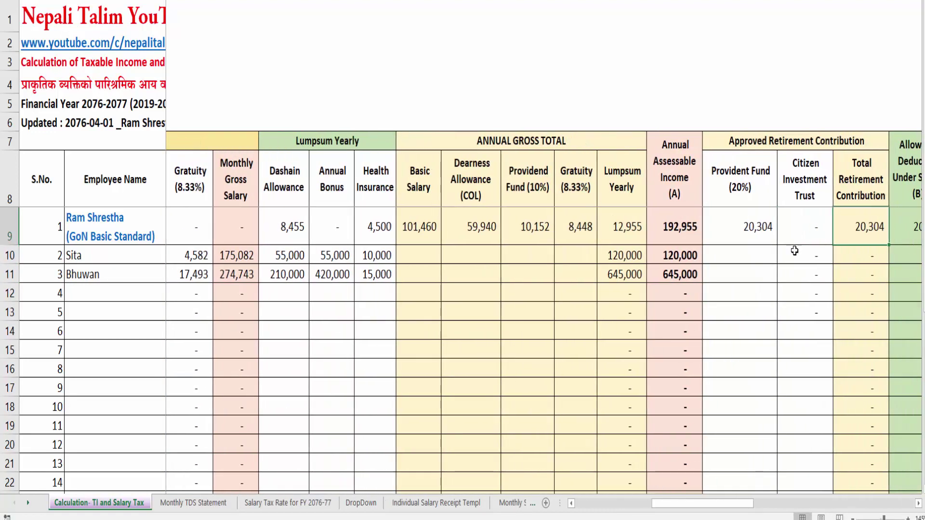
{"action": "mouse_move", "coordinate": [434, 231]}
{"action": "left_mouse_down"}
{"action": "mouse_move", "coordinate": [621, 230]}
{"action": "mouse_move", "coordinate": [646, 330]}
{"action": "mouse_move", "coordinate": [645, 315]}
{"action": "left_mouse_up"}
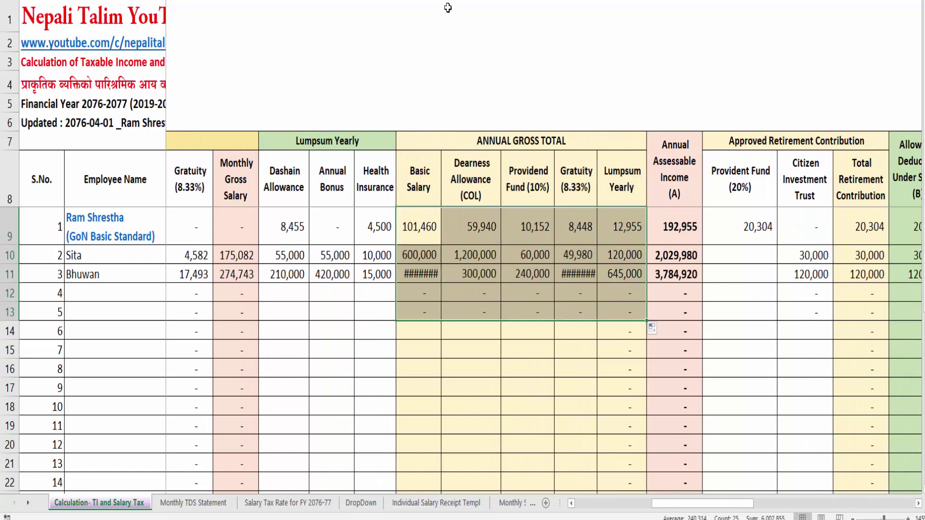
AutoFit the Basic Salary and Gratuity column widths so 2,400,000 and 199,920 display
{"action": "key", "text": "alt+h"}
{"action": "key", "text": "o"}
{"action": "key", "text": "i"}
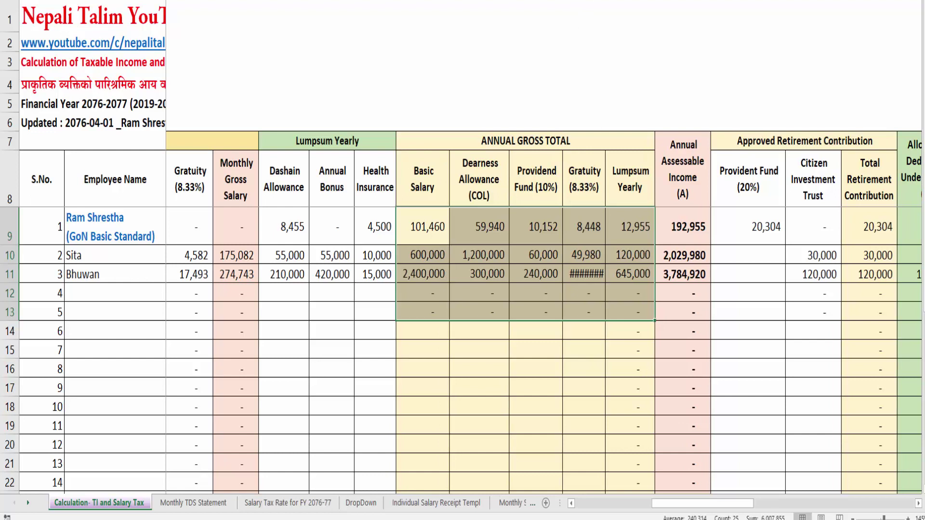
{"action": "key", "text": "alt+h"}
{"action": "key", "text": "o"}
{"action": "key", "text": "i"}
Check annual assessable income of 2,029,980 for row 10 and 3,784,920 for row 11
{"action": "left_click", "coordinate": [667, 258]}
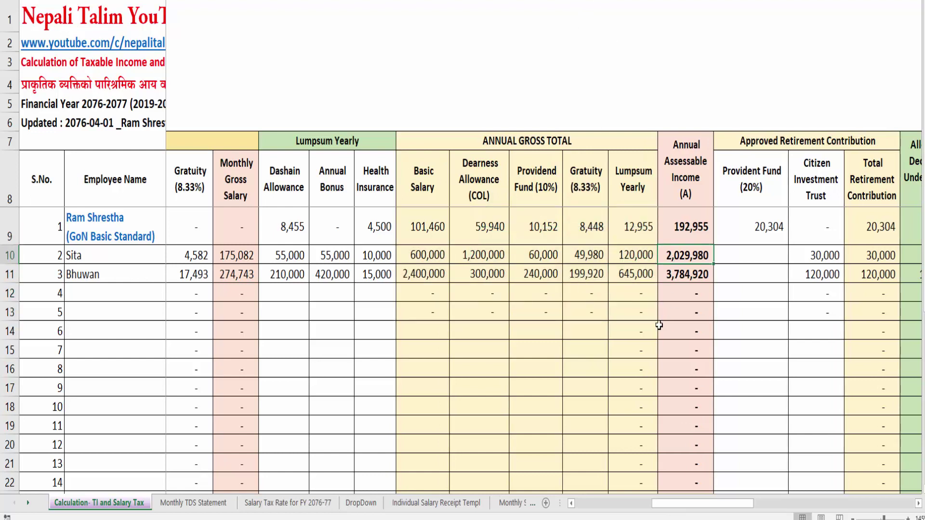
{"action": "left_click", "coordinate": [689, 233]}
{"action": "left_click", "coordinate": [688, 256]}
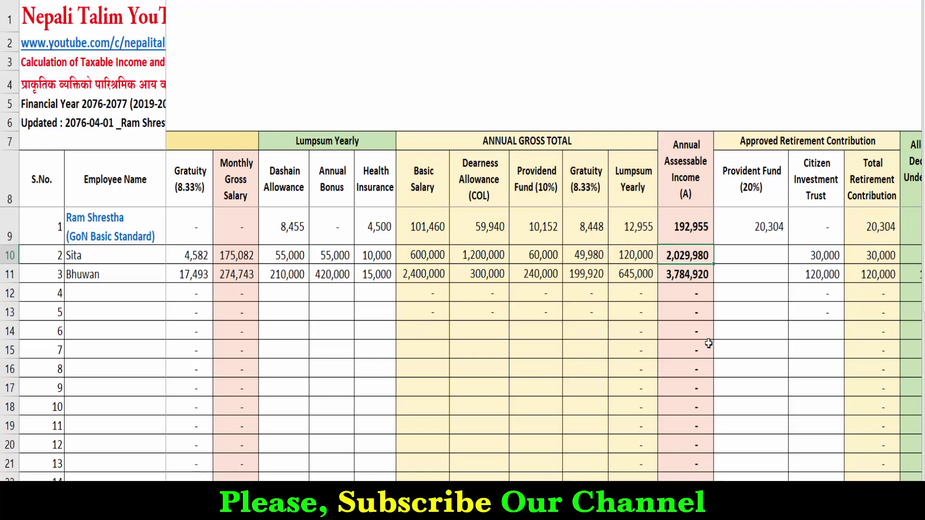
{"action": "left_click", "coordinate": [427, 275]}
{"action": "left_click", "coordinate": [680, 278]}
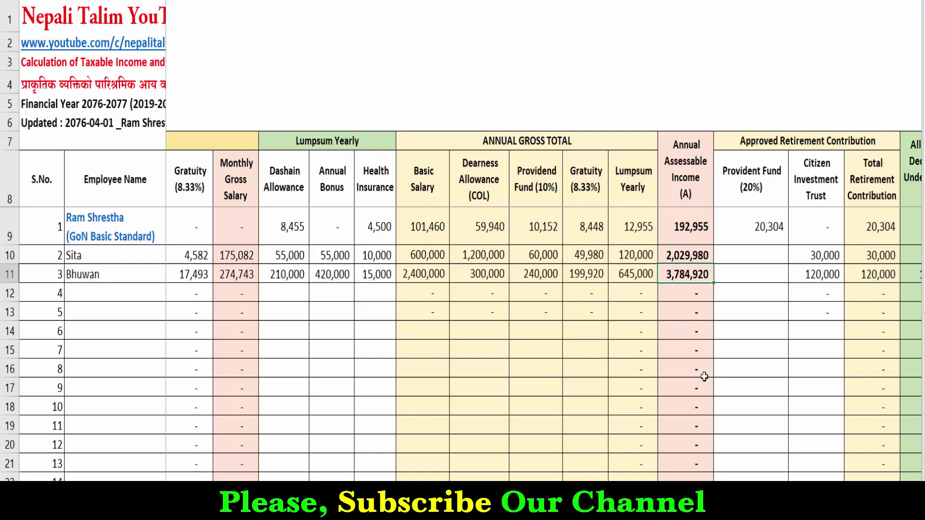
{"action": "key", "text": "Right"}
{"action": "key", "text": "Right"}
{"action": "key", "text": "Right"}
{"action": "key", "text": "Up"}
{"action": "key", "text": "Left"}
{"action": "key", "text": "Left"}
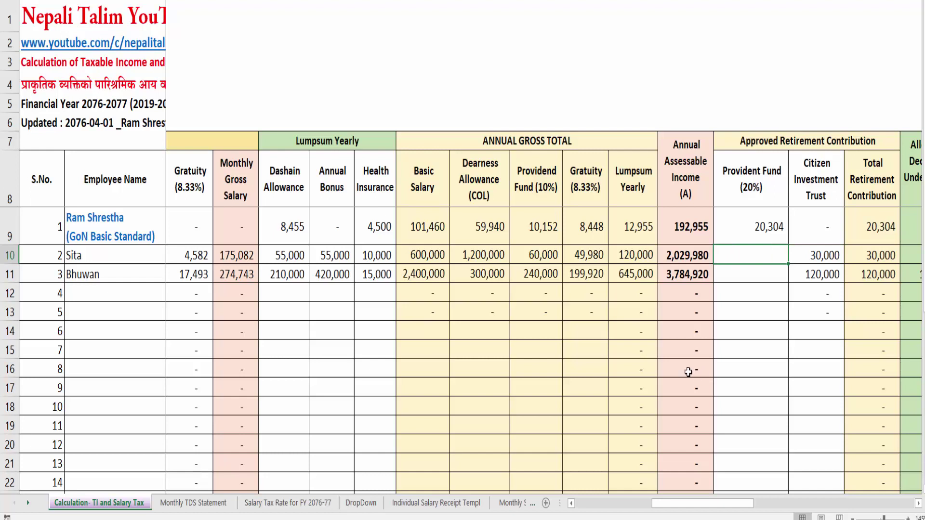
Enter =V9*2 as row 9's Provident Fund (20%) and fill it down through row 15
{"action": "left_click", "coordinate": [771, 227]}
{"action": "type", "text": "=V9*2"}
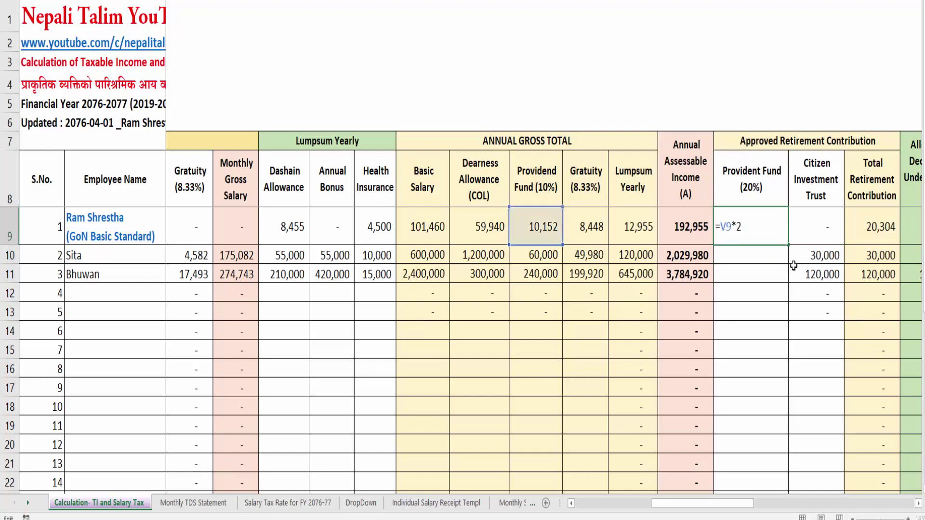
{"action": "key", "text": "Return"}
{"action": "left_click_drag", "start_coordinate": [788, 245], "coordinate": [785, 367]}
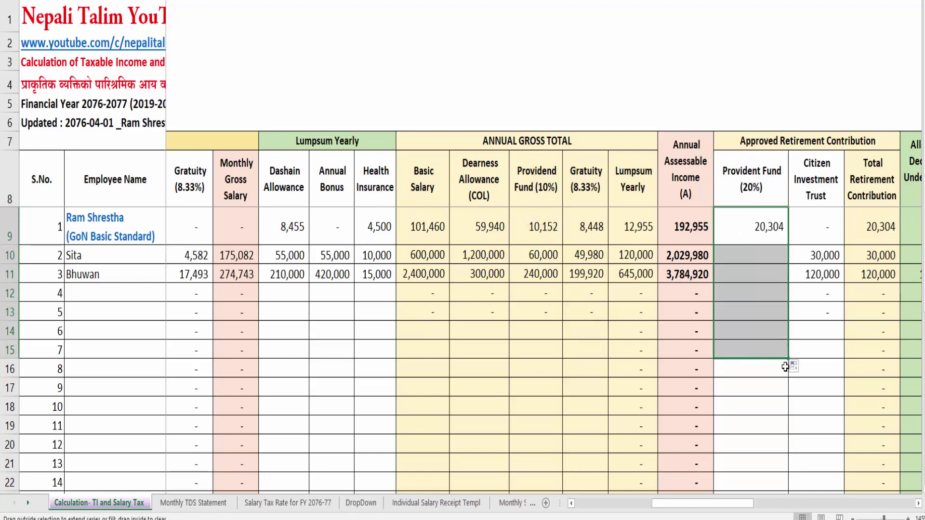
Check that row 10's Provident Fund (20%) doubles its 10% provident fund, giving 120,000
{"action": "left_click", "coordinate": [771, 249]}
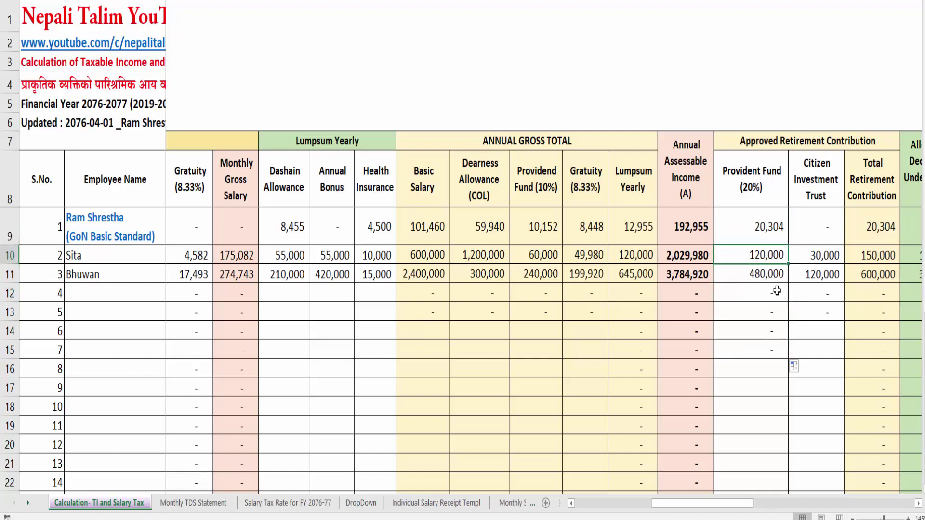
{"action": "key", "text": "F2"}
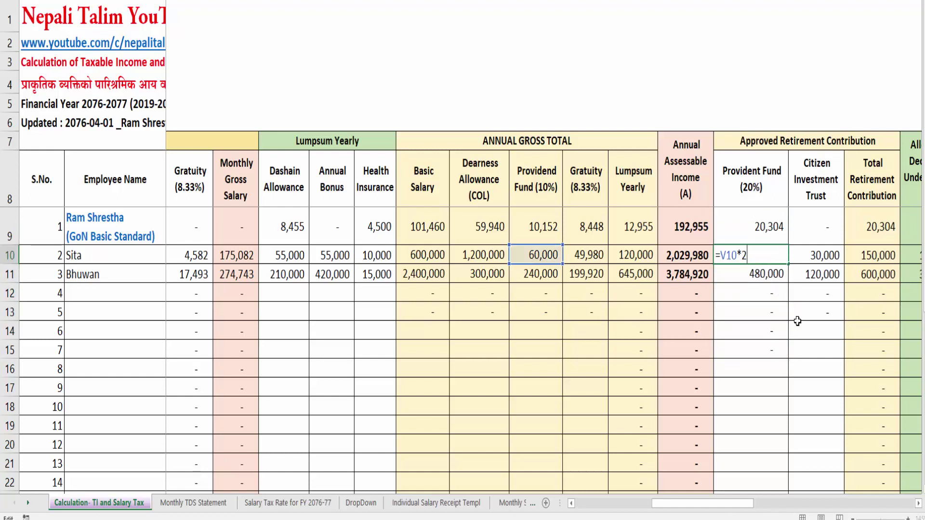
{"action": "key", "text": "Return"}
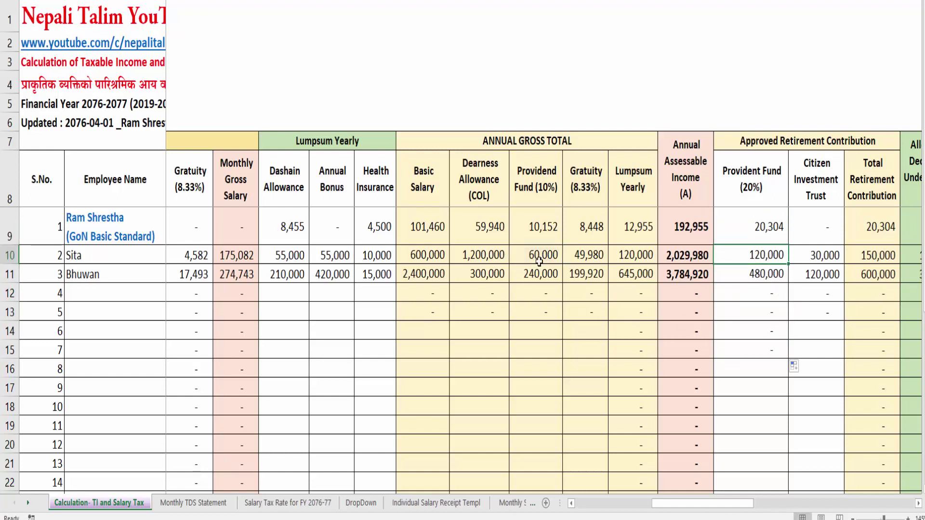
{"action": "key", "text": "Left"}
{"action": "double_click", "coordinate": [541, 257]}
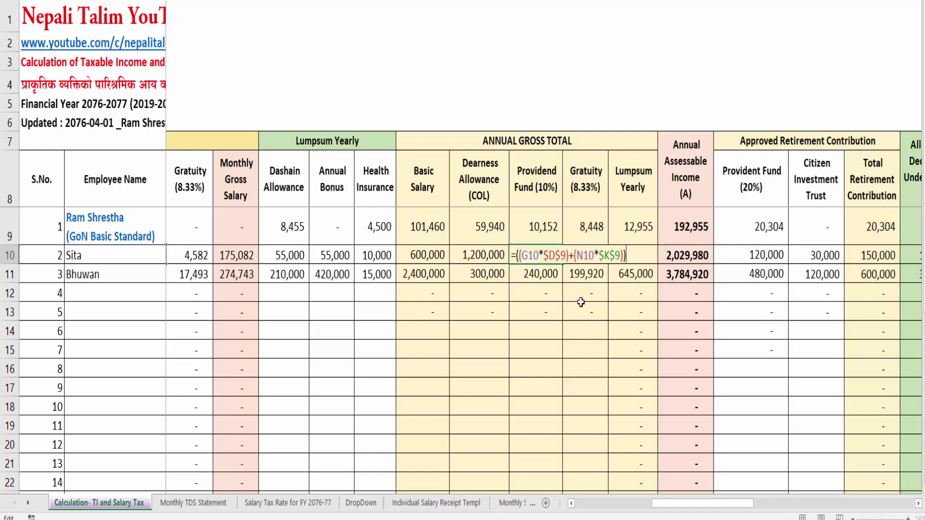
{"action": "key", "text": "Escape"}
{"action": "key", "text": "F2"}
{"action": "key", "text": "Escape"}
{"action": "left_click", "coordinate": [749, 260]}
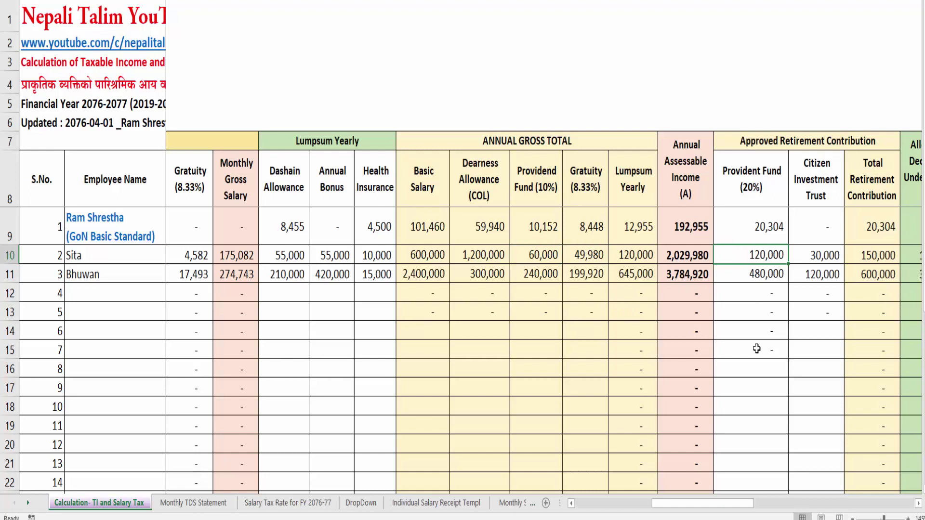
{"action": "key", "text": "F2"}
{"action": "key", "text": "Escape"}
Check row 11's provident fund formulas: 240,000 at 10% and 480,000 at 20%
{"action": "left_click", "coordinate": [536, 274]}
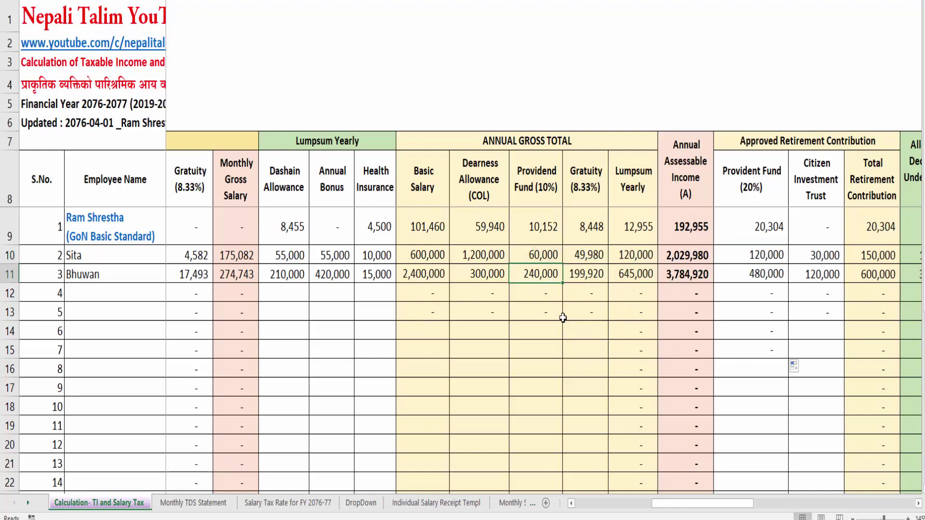
{"action": "key", "text": "F2"}
{"action": "key", "text": "Escape"}
{"action": "left_click", "coordinate": [772, 275]}
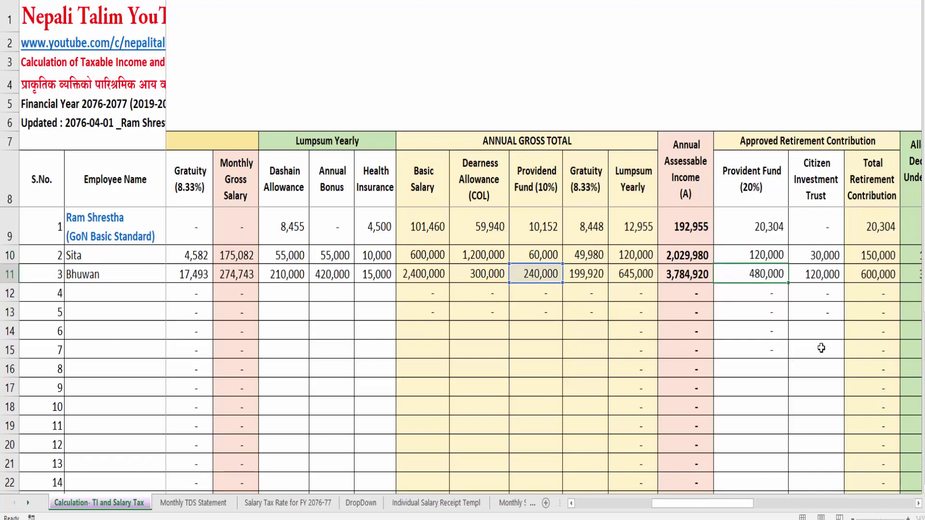
{"action": "key", "text": "Right"}
{"action": "key", "text": "Right"}
{"action": "key", "text": "Right"}
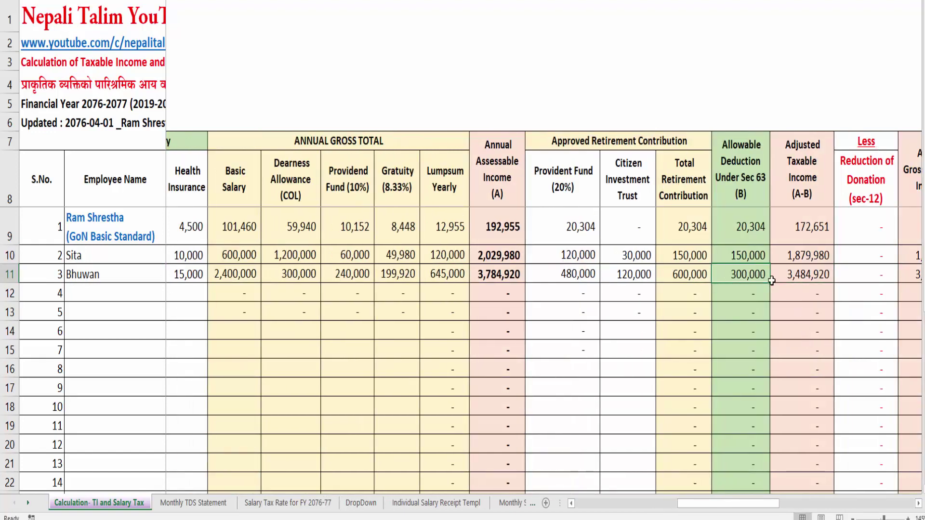
Set row 10's Citizen Investment Trust to 5% of basic salary, giving 30,000
{"action": "key", "text": "Left"}
{"action": "key", "text": "Left"}
{"action": "key", "text": "Left"}
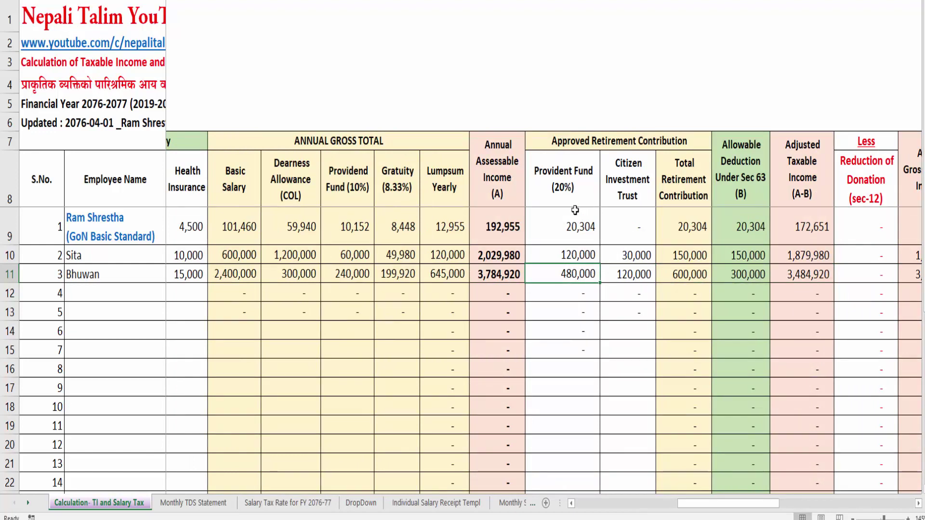
{"action": "left_click", "coordinate": [578, 259]}
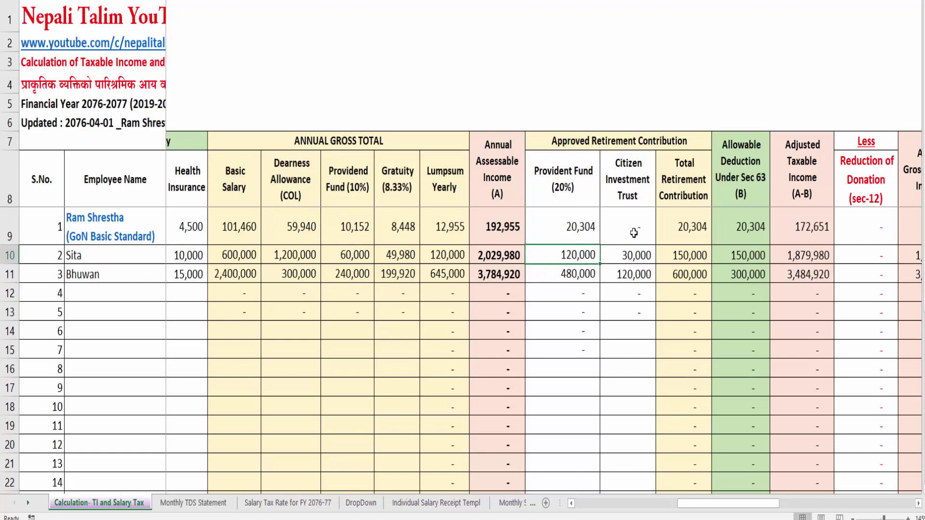
{"action": "left_click", "coordinate": [629, 256]}
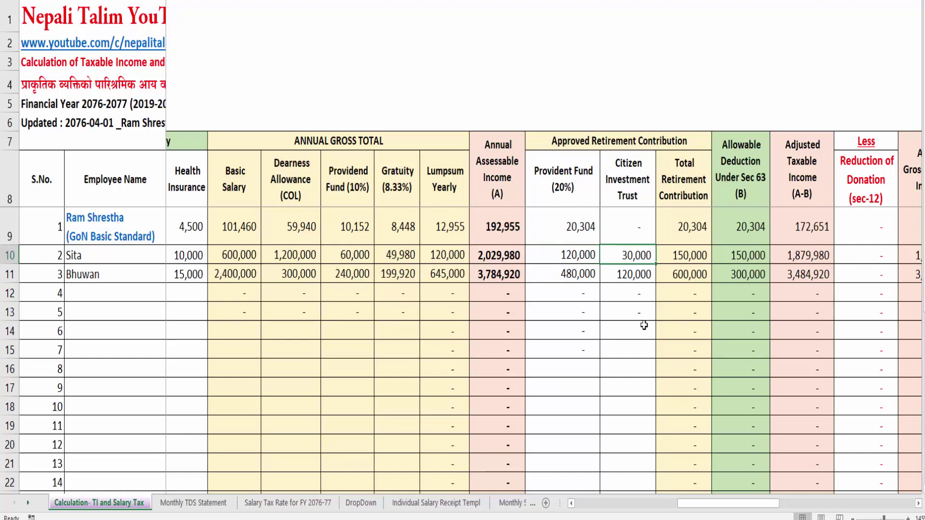
{"action": "type", "text": "="}
{"action": "key", "text": "Left"}
{"action": "key", "text": "Left"}
{"action": "key", "text": "Left"}
{"action": "key", "text": "Left"}
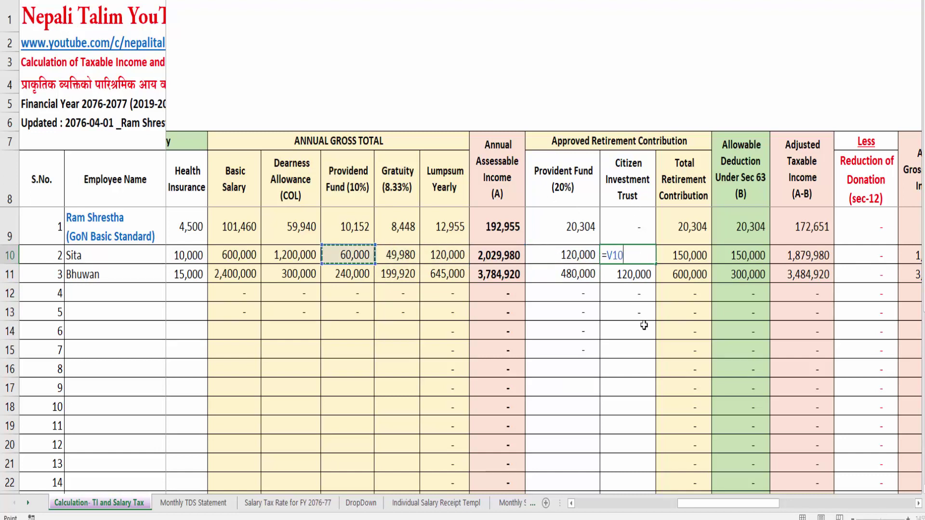
{"action": "key", "text": "Left"}
{"action": "key", "text": "Left"}
{"action": "type", "text": "*5"}
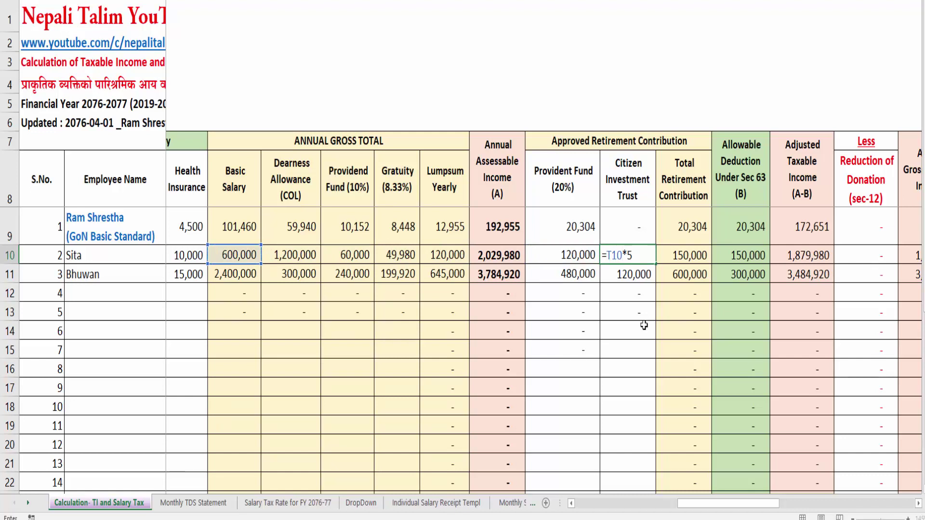
{"action": "key", "text": "Return"}
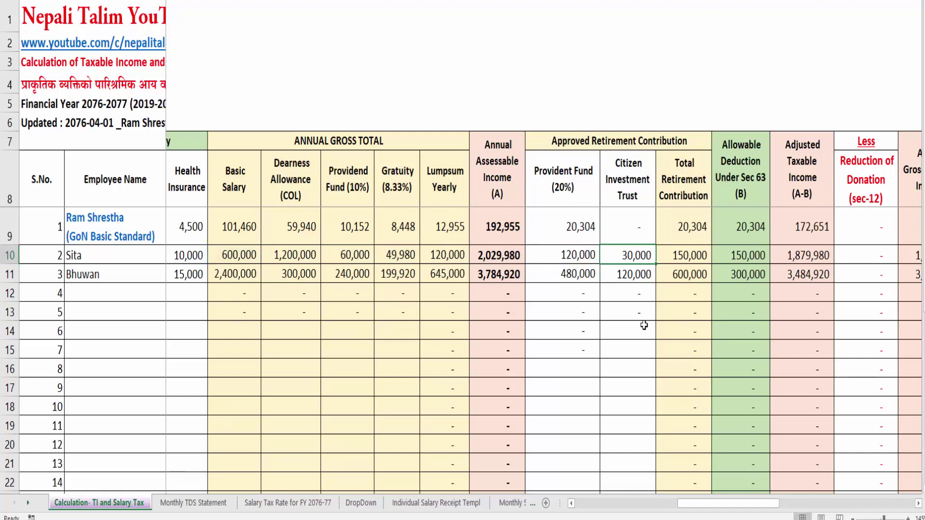
Review the Total Retirement Contribution formulas in rows 9–11, with 600,000 in row 11
{"action": "key", "text": "Right"}
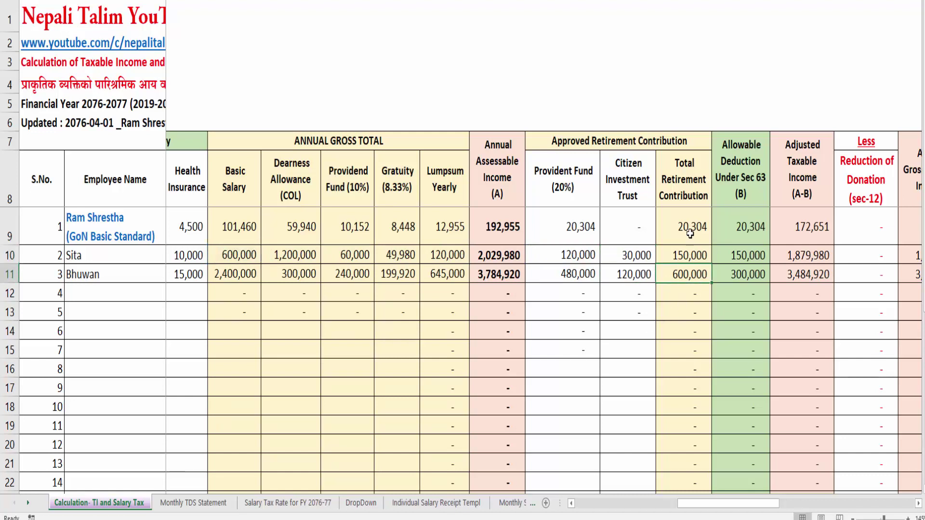
{"action": "double_click", "coordinate": [689, 234]}
{"action": "key", "text": "Escape"}
{"action": "key", "text": "Down"}
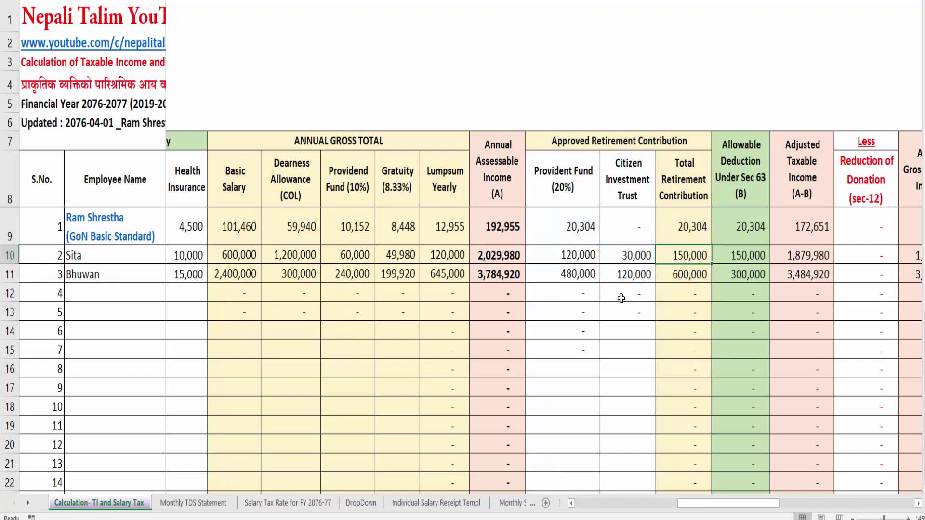
{"action": "left_click", "coordinate": [687, 274]}
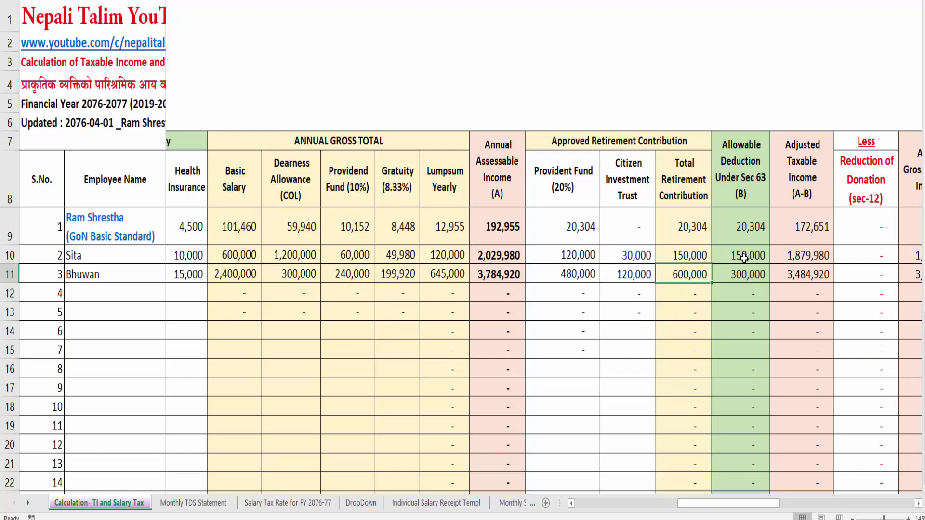
Copy row 11's 300,000 Allowable Deduction and review row 10's Allowable Deduction
{"action": "left_click", "coordinate": [738, 277]}
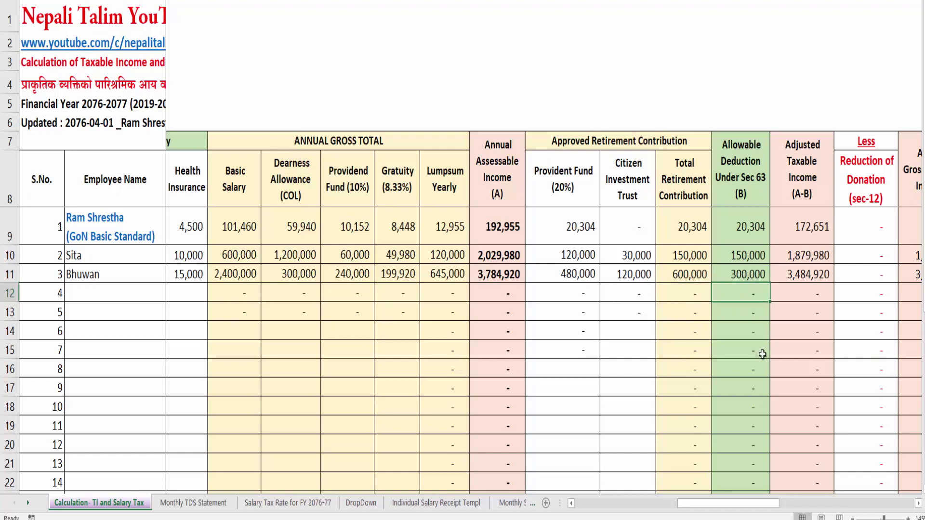
{"action": "key", "text": "ctrl+c"}
{"action": "key", "text": "Left"}
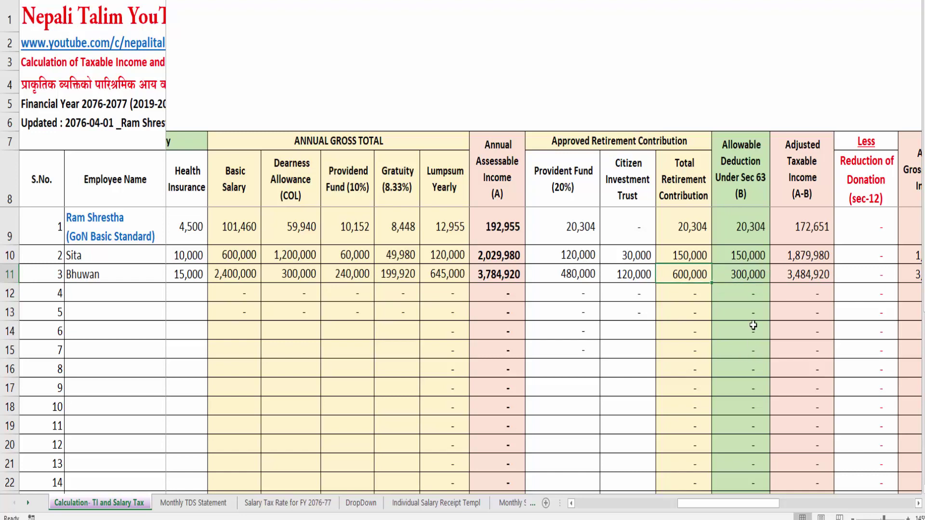
{"action": "left_click", "coordinate": [750, 278]}
{"action": "left_click", "coordinate": [747, 255]}
{"action": "key", "text": "Left"}
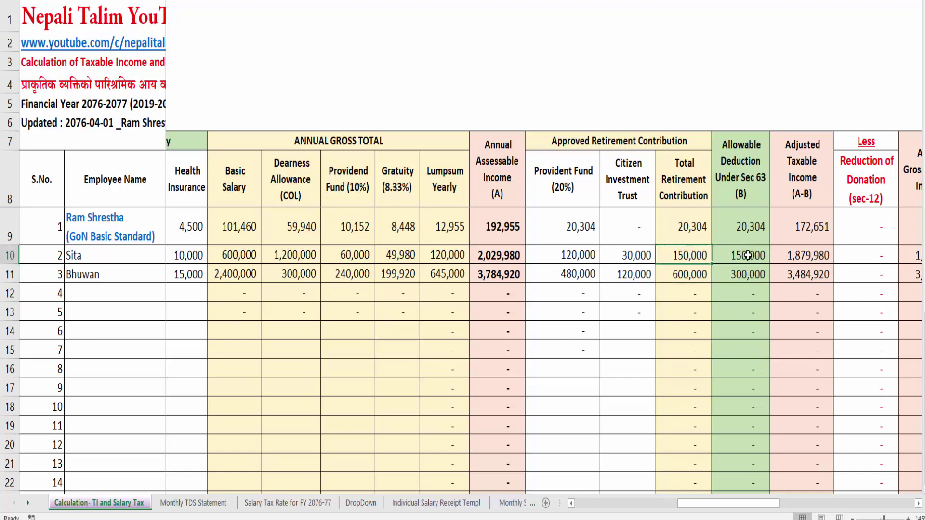
{"action": "key", "text": "Right"}
{"action": "key", "text": "Right"}
{"action": "key", "text": "Right"}
{"action": "key", "text": "Right"}
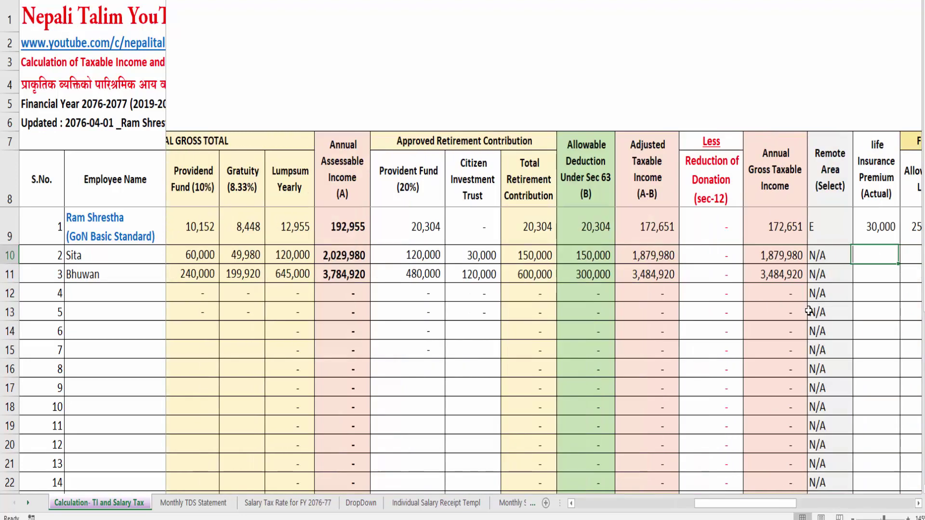
{"action": "left_click", "coordinate": [537, 258]}
{"action": "left_click", "coordinate": [541, 274]}
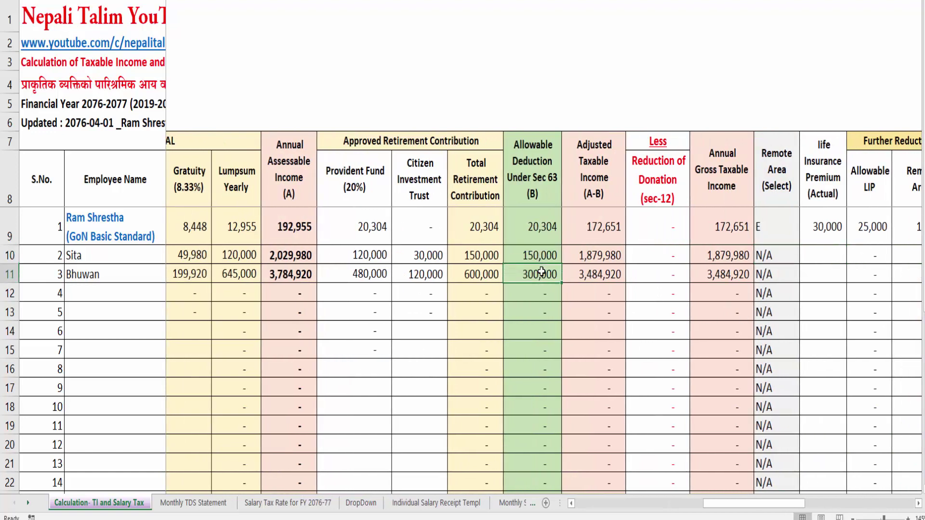
{"action": "left_click", "coordinate": [584, 255]}
{"action": "double_click", "coordinate": [603, 252]}
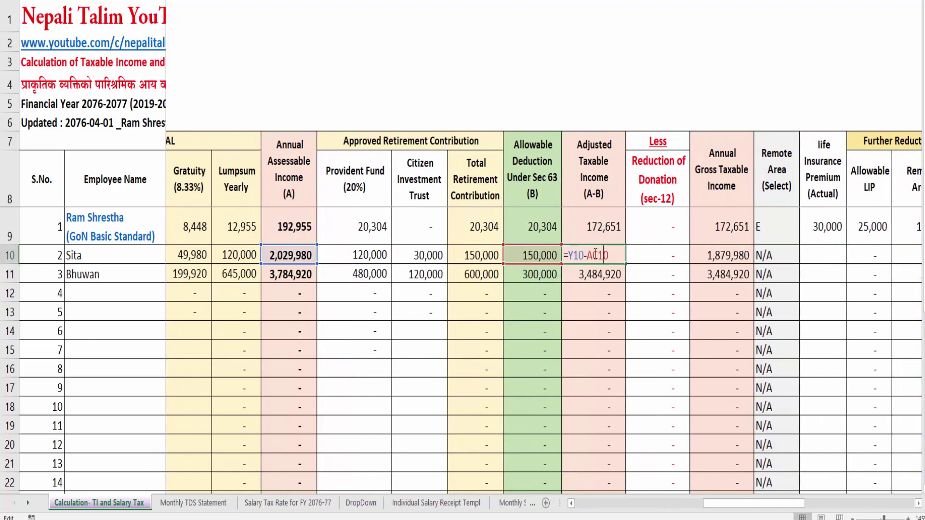
{"action": "key", "text": "Escape"}
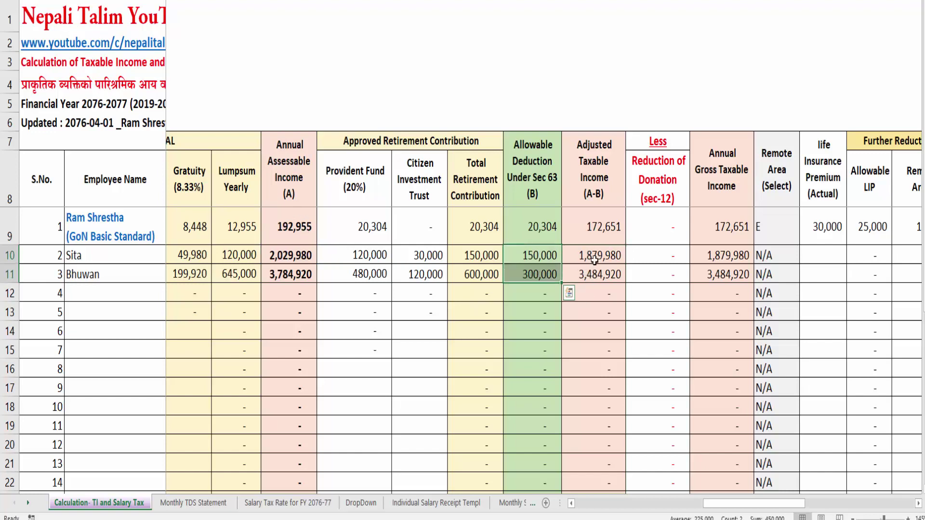
{"action": "key", "text": "Right"}
{"action": "key", "text": "Right"}
{"action": "key", "text": "Right"}
{"action": "key", "text": "Right"}
{"action": "key", "text": "Right"}
{"action": "key", "text": "Right"}
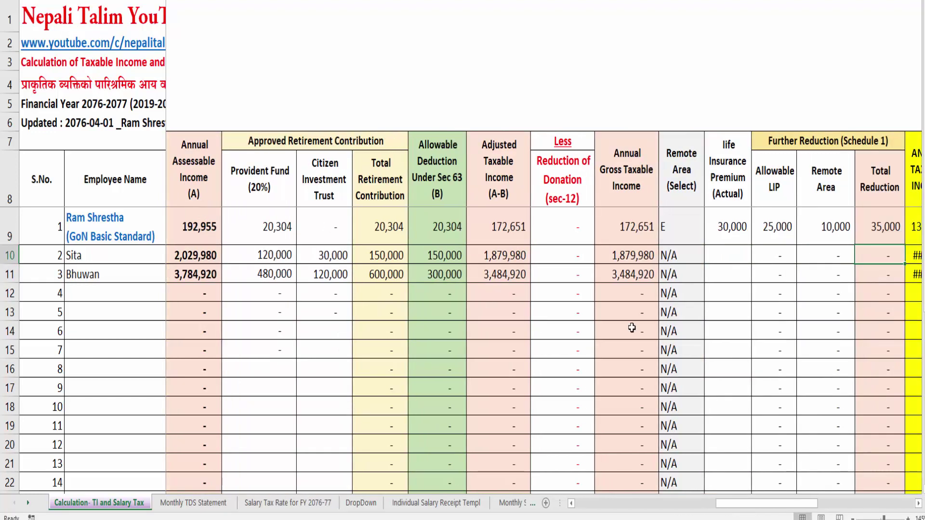
{"action": "left_click", "coordinate": [508, 276]}
{"action": "key", "text": "Right"}
{"action": "key", "text": "Right"}
{"action": "key", "text": "Right"}
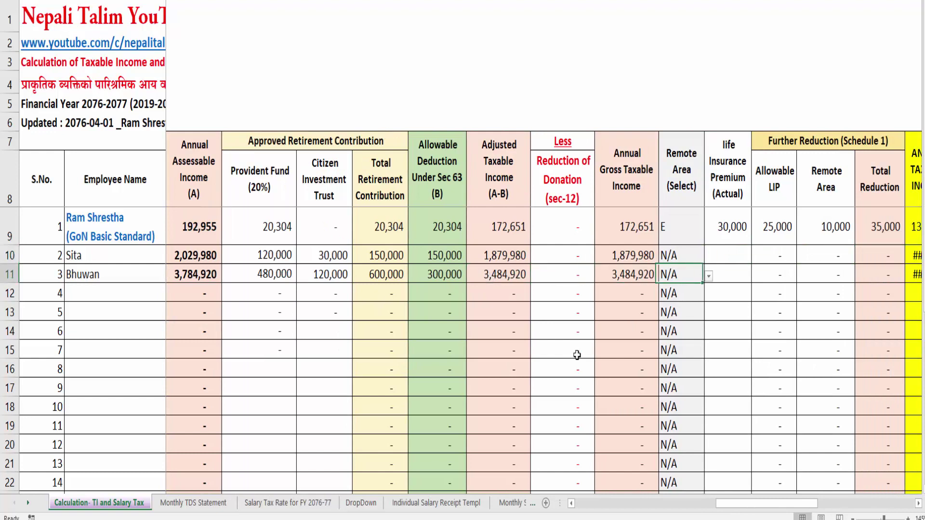
{"action": "key", "text": "Left"}
{"action": "key", "text": "Left"}
{"action": "key", "text": "Left"}
{"action": "key", "text": "Left"}
{"action": "key", "text": "Right"}
{"action": "key", "text": "Right"}
{"action": "key", "text": "Right"}
{"action": "key", "text": "Right"}
{"action": "key", "text": "Right"}
{"action": "key", "text": "Right"}
{"action": "key", "text": "Right"}
{"action": "key", "text": "Right"}
{"action": "key", "text": "Right"}
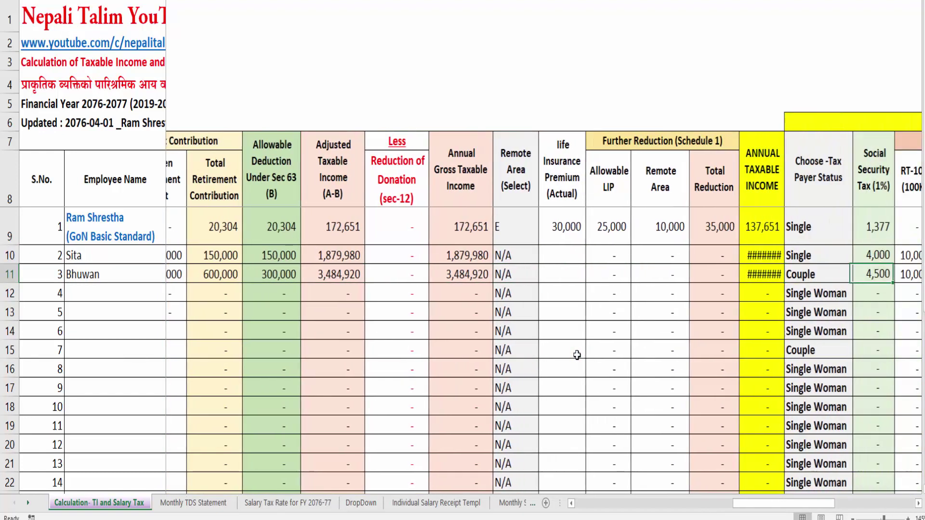
{"action": "left_click", "coordinate": [314, 273]}
{"action": "left_click", "coordinate": [319, 255]}
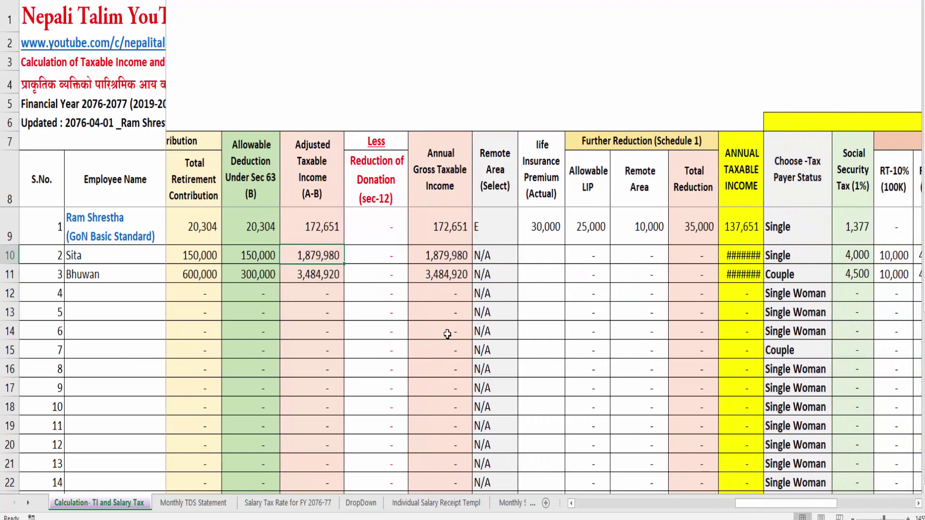
{"action": "left_click", "coordinate": [439, 251]}
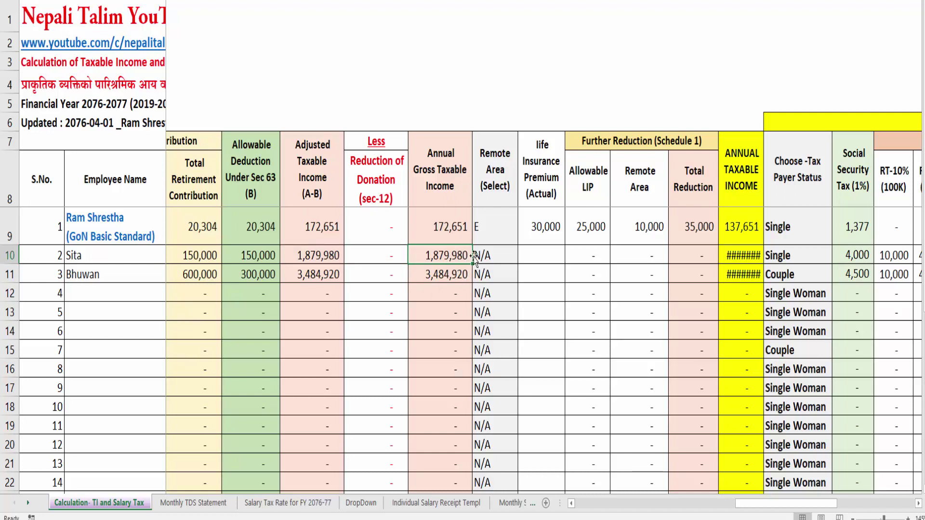
Set remote area A for row 10 and remote area B for row 11
{"action": "left_click", "coordinate": [490, 255]}
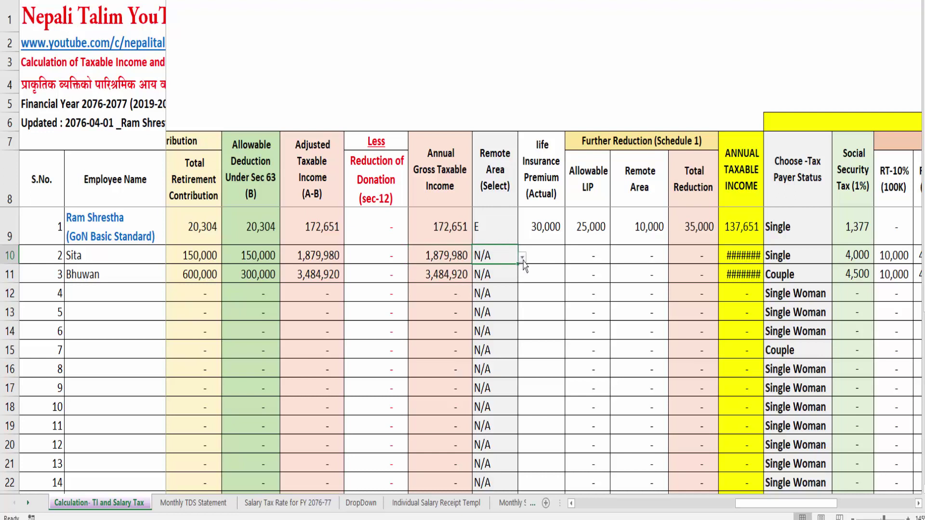
{"action": "left_click", "coordinate": [522, 257]}
{"action": "left_click", "coordinate": [519, 277]}
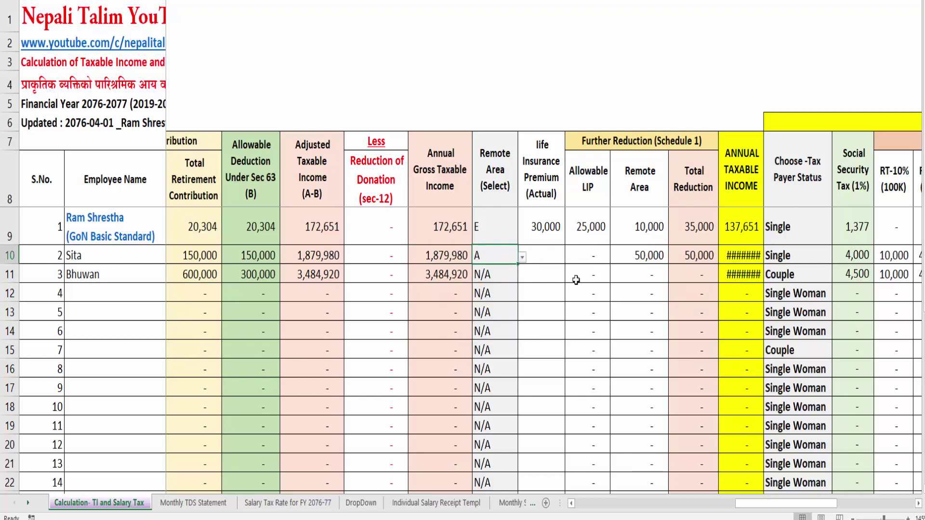
{"action": "left_click", "coordinate": [499, 275]}
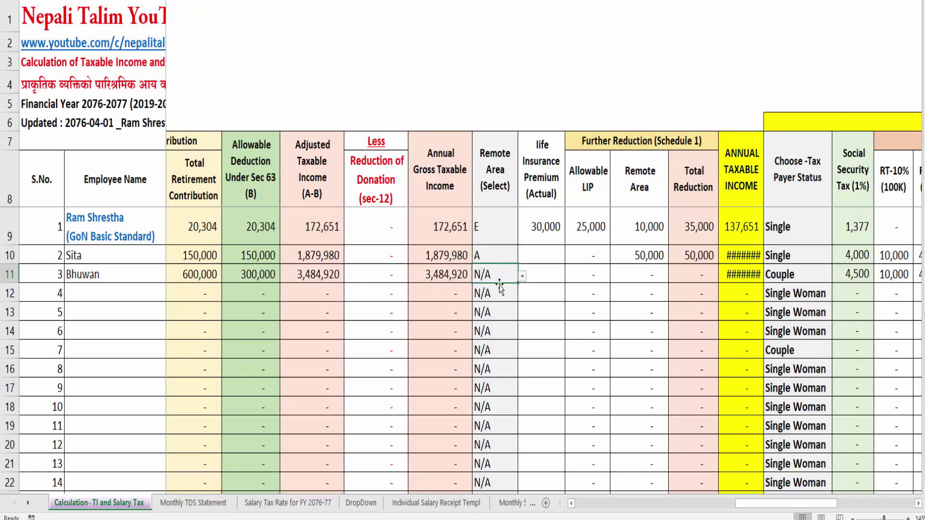
{"action": "left_click", "coordinate": [521, 276]}
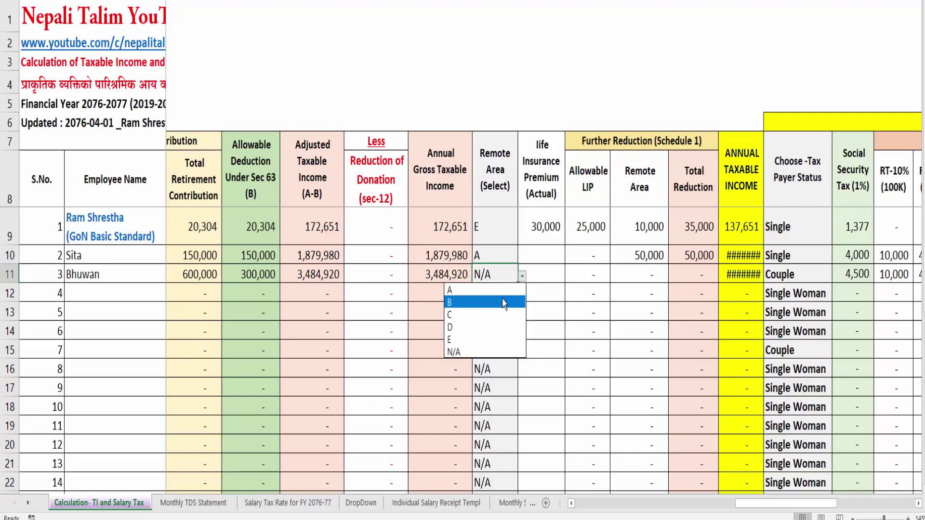
{"action": "left_click", "coordinate": [503, 303]}
Enter a 50,000 life insurance premium in both row 10 and row 11
{"action": "left_click", "coordinate": [645, 289]}
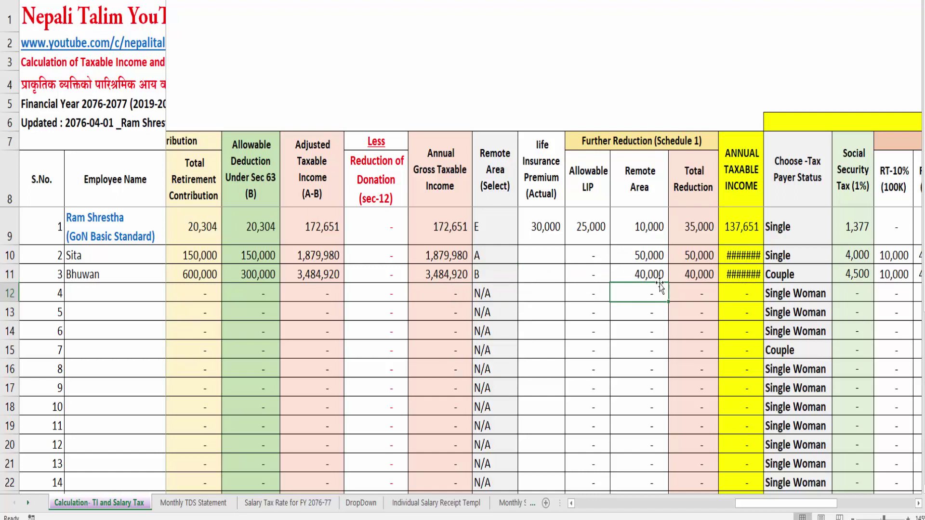
{"action": "left_click", "coordinate": [537, 252]}
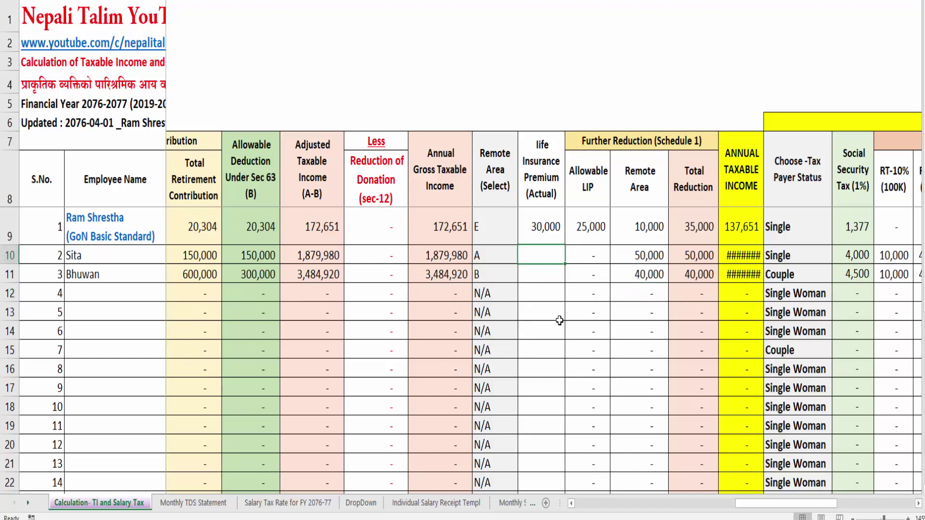
{"action": "type", "text": "50000"}
{"action": "key", "text": "Return"}
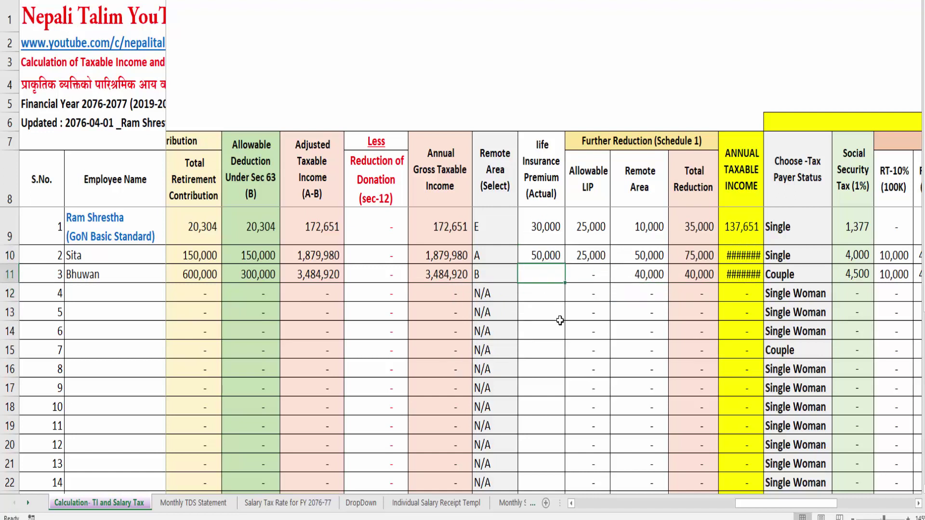
{"action": "type", "text": "5,000"}
{"action": "key", "text": "Return"}
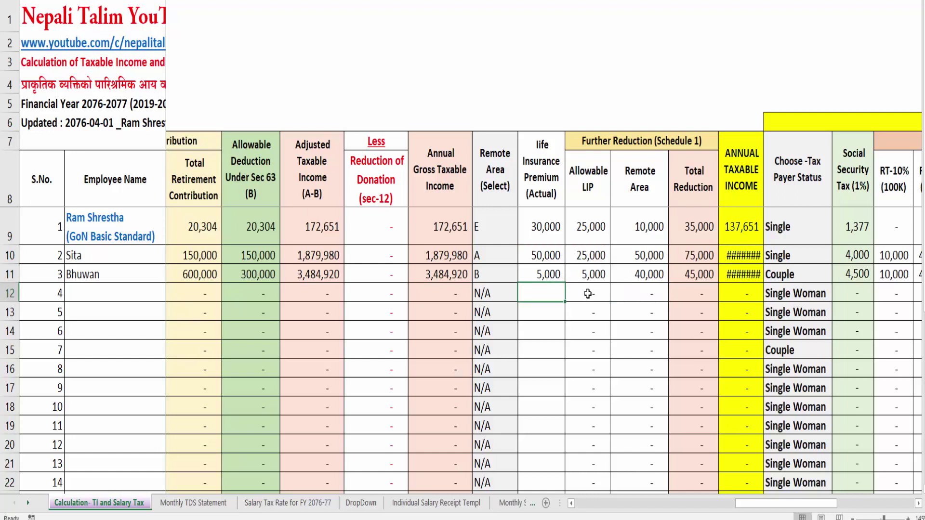
{"action": "key", "text": "Up"}
{"action": "type", "text": "50"}
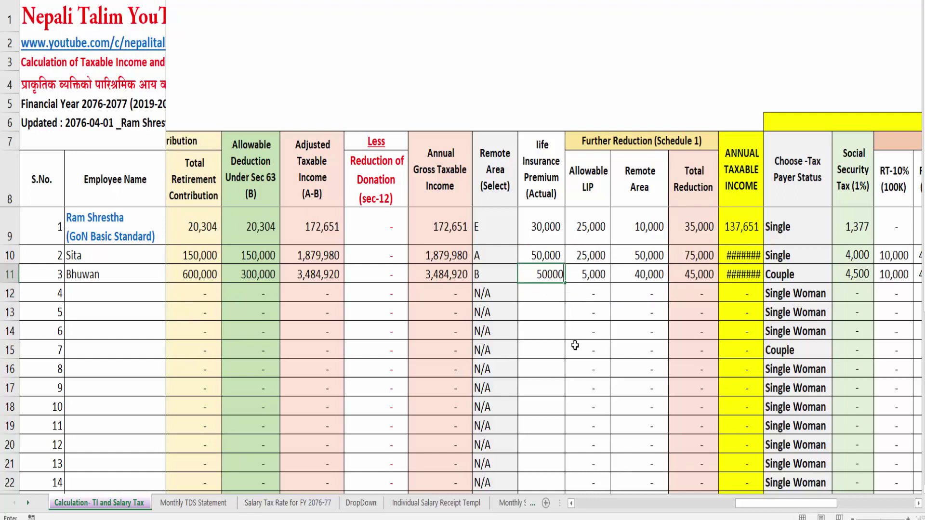
{"action": "key", "text": "Return"}
Review both rows' allowable LIP, remote area amounts and total reductions
{"action": "mouse_move", "coordinate": [544, 257]}
{"action": "left_mouse_down"}
{"action": "mouse_move", "coordinate": [557, 274]}
{"action": "mouse_move", "coordinate": [591, 273]}
{"action": "left_mouse_up"}
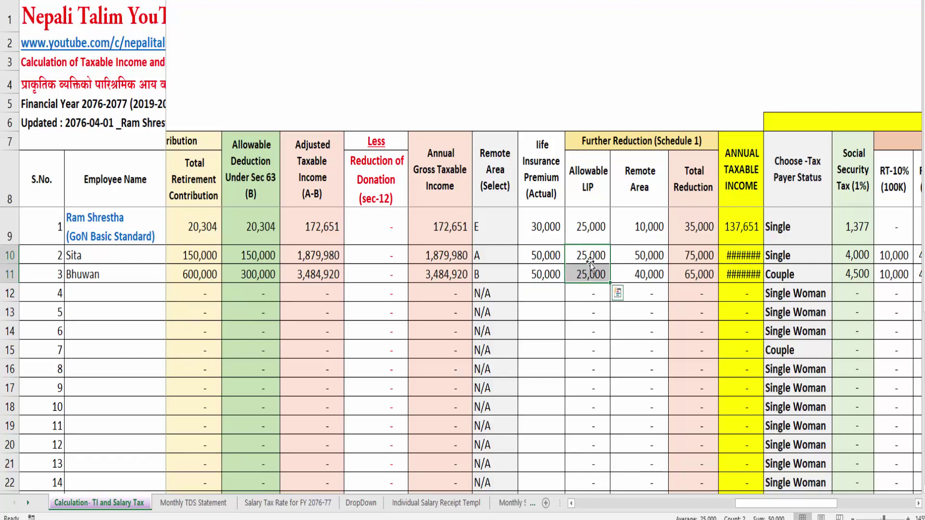
{"action": "left_click", "coordinate": [650, 260]}
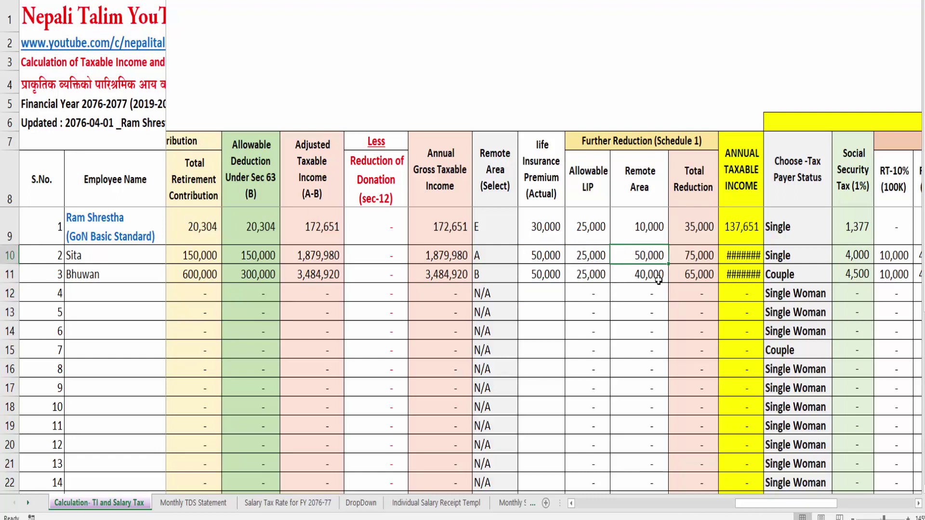
{"action": "left_click", "coordinate": [484, 255]}
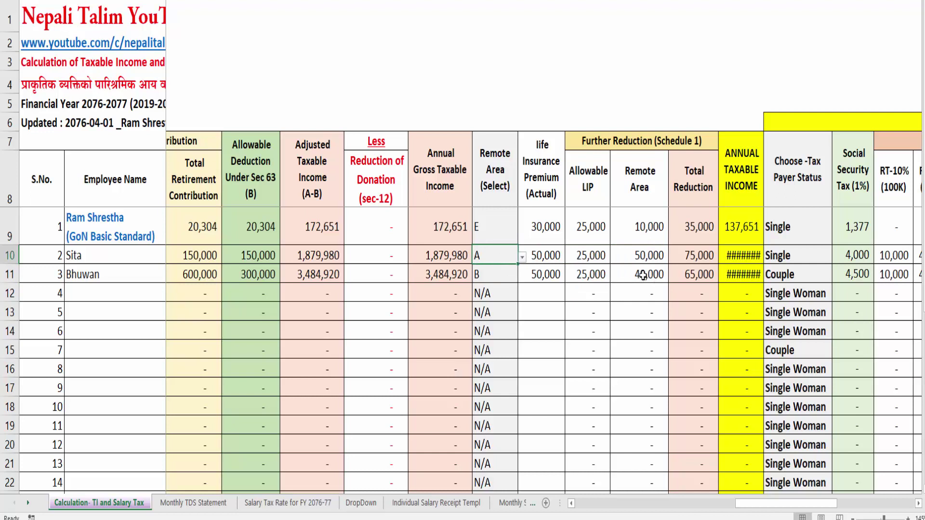
{"action": "left_click_drag", "start_coordinate": [643, 275], "coordinate": [643, 256]}
{"action": "left_click", "coordinate": [643, 256]}
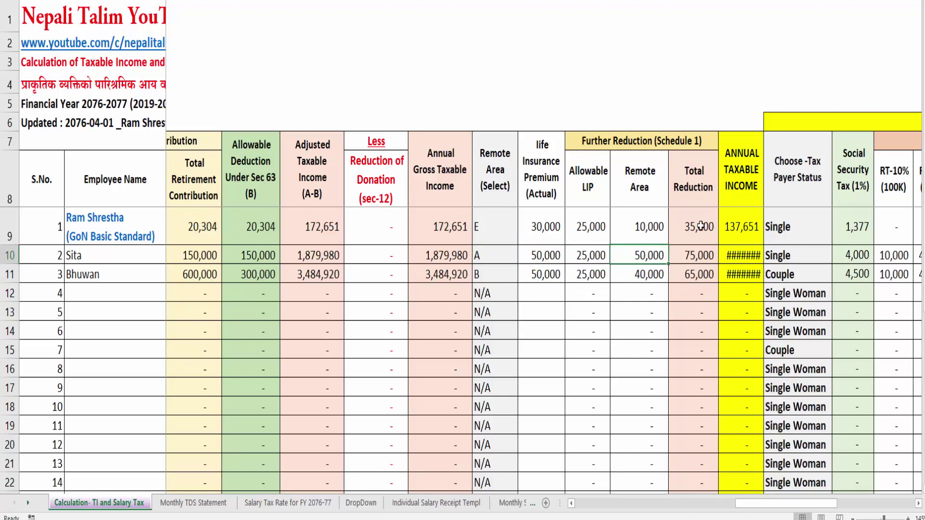
{"action": "left_click", "coordinate": [698, 256]}
{"action": "left_click", "coordinate": [700, 275]}
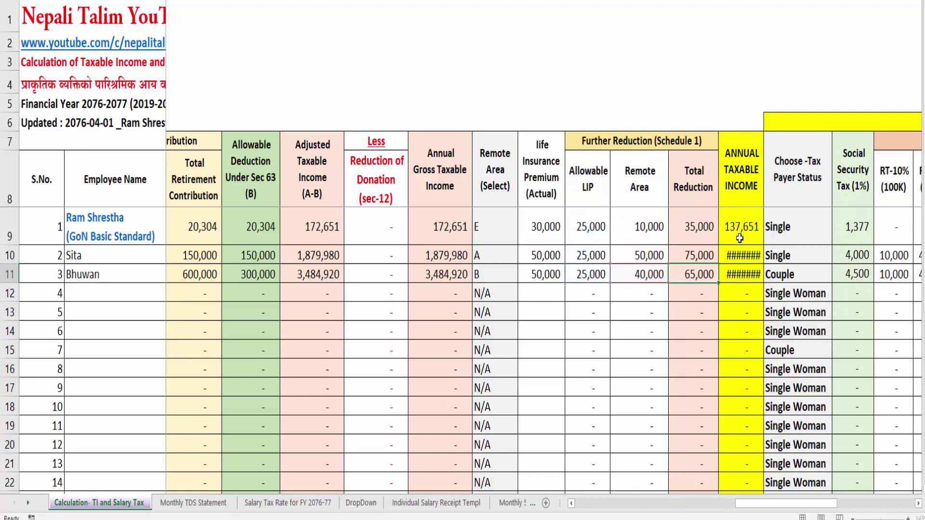
Autofit the annual taxable income column to reveal 1,804,980 and 3,419,920, then move toward tax liability
{"action": "double_click", "coordinate": [764, 2]}
{"action": "key", "text": "Up"}
{"action": "key", "text": "Right"}
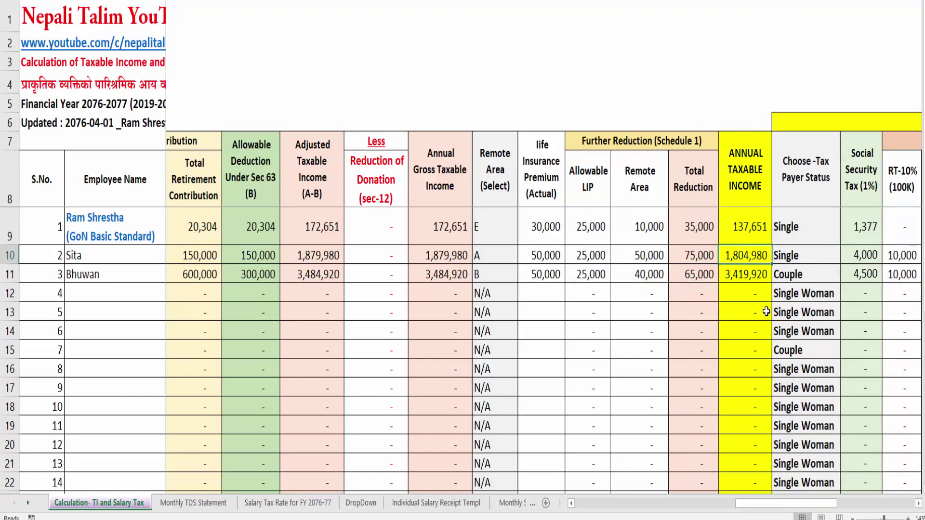
{"action": "key", "text": "Right"}
{"action": "key", "text": "Right"}
{"action": "key", "text": "Right"}
{"action": "key", "text": "Right"}
{"action": "key", "text": "Right"}
{"action": "key", "text": "Right"}
{"action": "key", "text": "Right"}
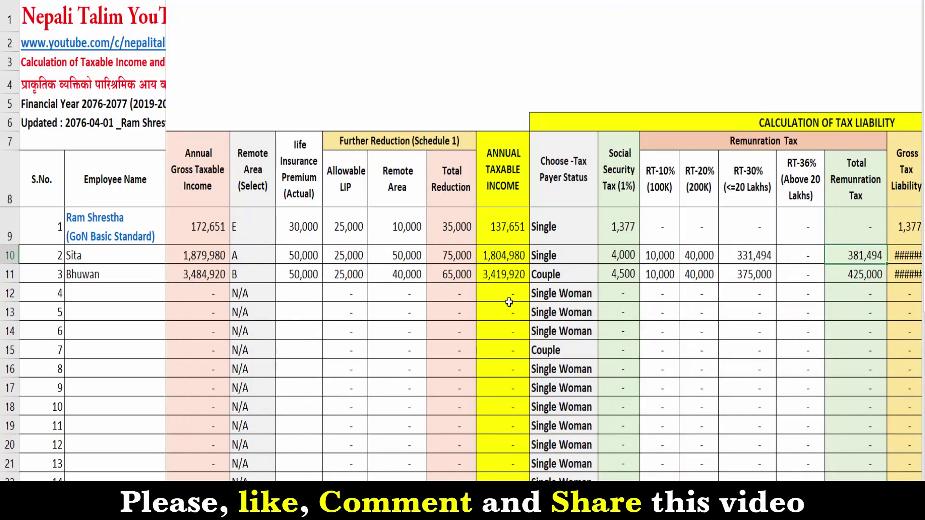
{"action": "left_click", "coordinate": [509, 281]}
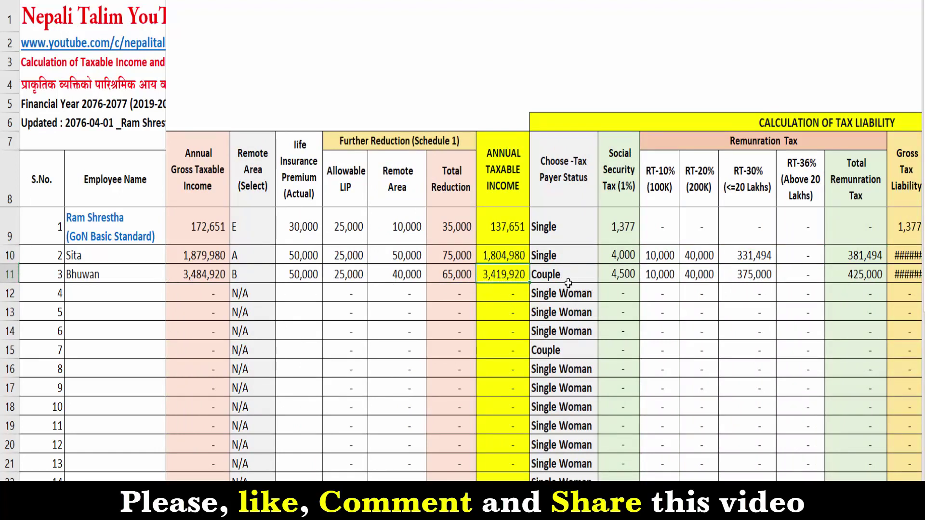
{"action": "left_click", "coordinate": [578, 252]}
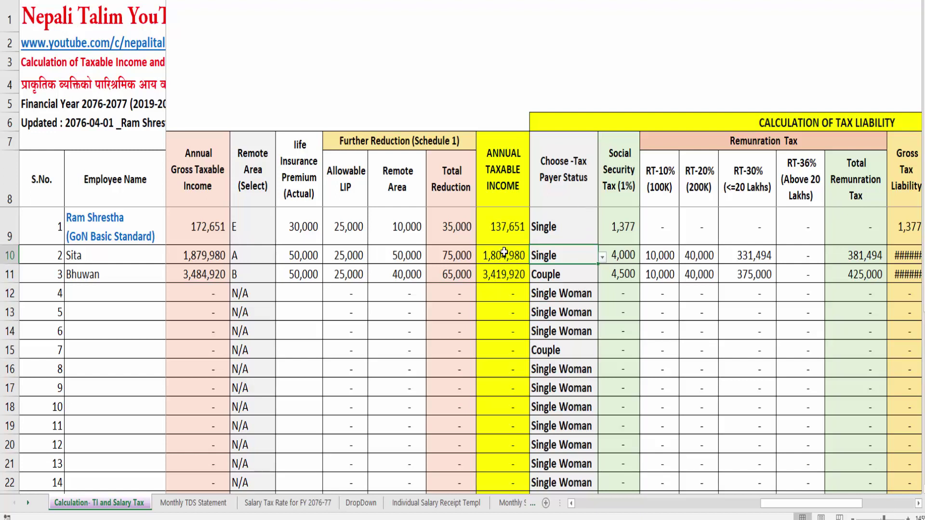
Choose Single Woman as row 10's tax payer status
{"action": "left_click", "coordinate": [602, 257]}
{"action": "left_click", "coordinate": [575, 265]}
{"action": "left_click", "coordinate": [577, 278]}
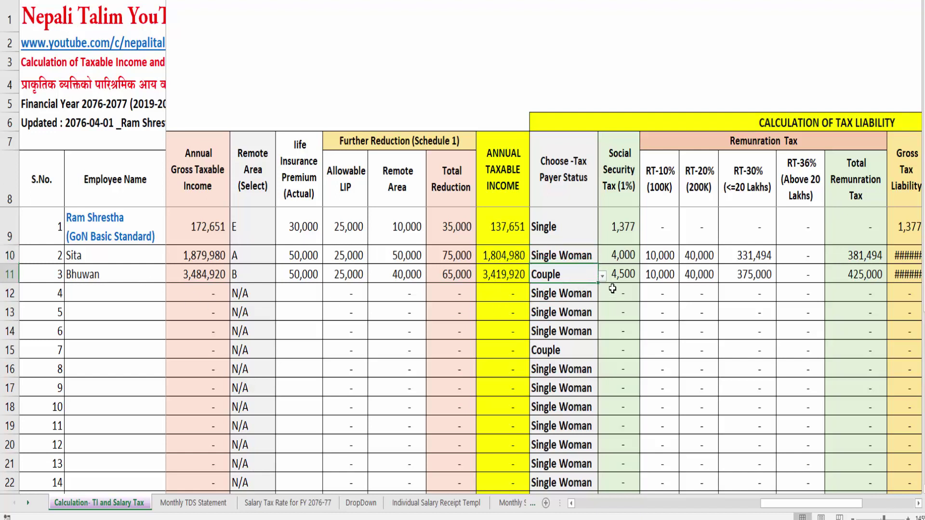
Inspect row 10's RT-36% tax slab formula without changing it
{"action": "key", "text": "Up"}
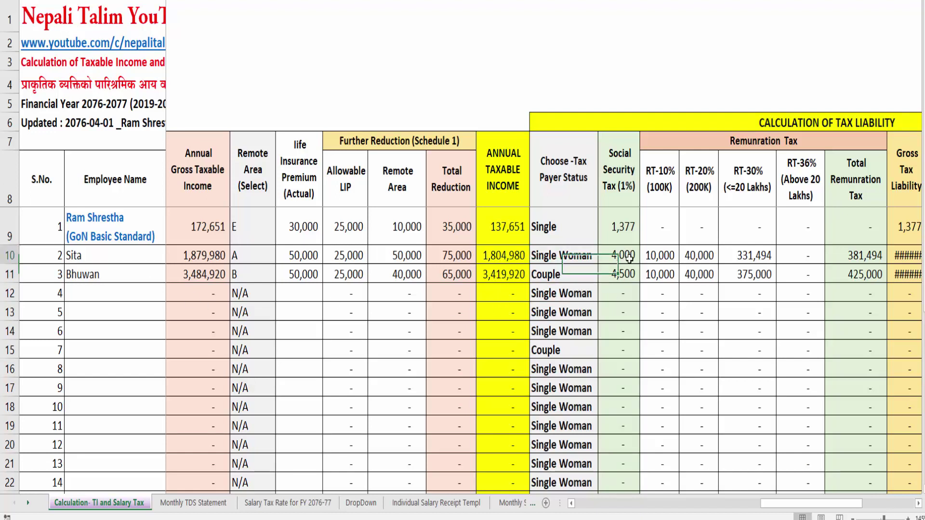
{"action": "key", "text": "Right"}
{"action": "key", "text": "Right"}
{"action": "key", "text": "Right"}
{"action": "key", "text": "Right"}
{"action": "key", "text": "Right"}
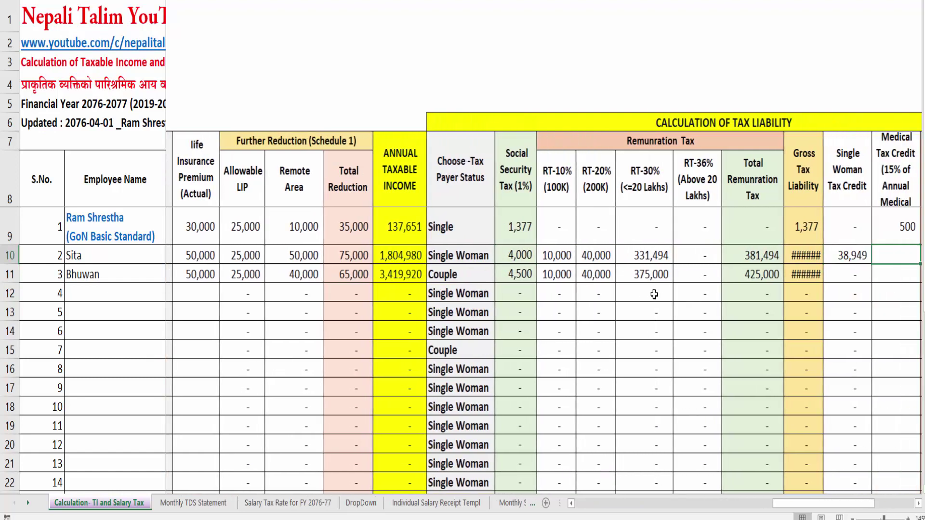
{"action": "key", "text": "Right"}
{"action": "key", "text": "Right"}
{"action": "key", "text": "Right"}
{"action": "key", "text": "Left"}
{"action": "key", "text": "Left"}
{"action": "key", "text": "Left"}
{"action": "key", "text": "Left"}
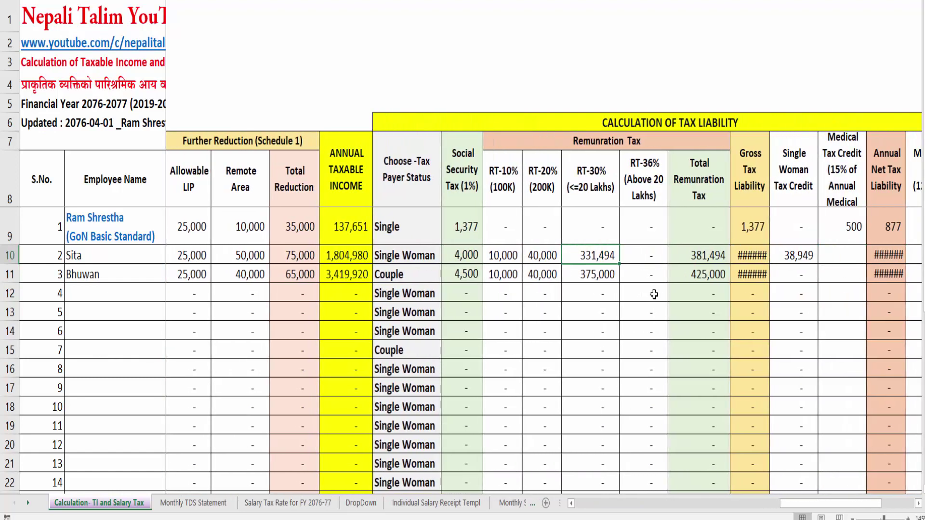
{"action": "key", "text": "Down"}
{"action": "key", "text": "Right"}
{"action": "key", "text": "Up"}
{"action": "key", "text": "F2"}
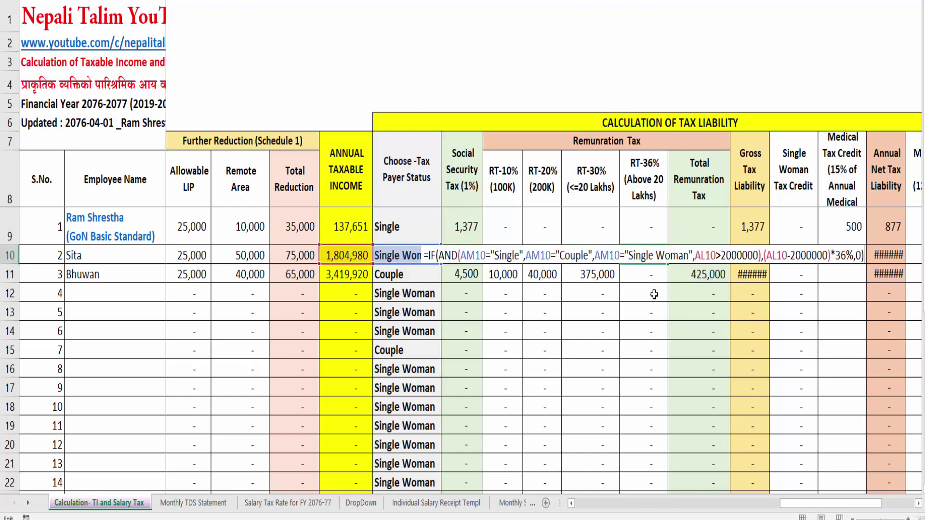
{"action": "key", "text": "Escape"}
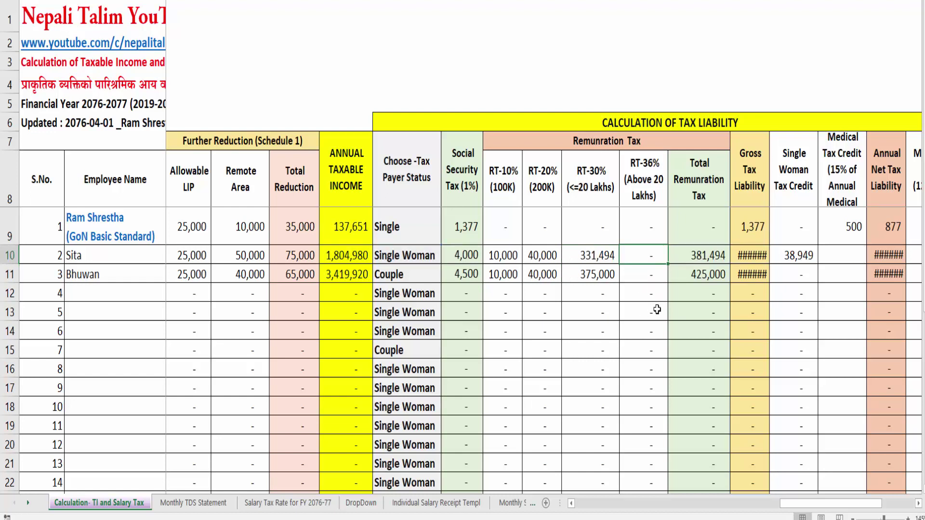
Inspect row 10's RT-30% tax slab formula without changing it
{"action": "left_click", "coordinate": [487, 271]}
{"action": "left_click", "coordinate": [504, 248]}
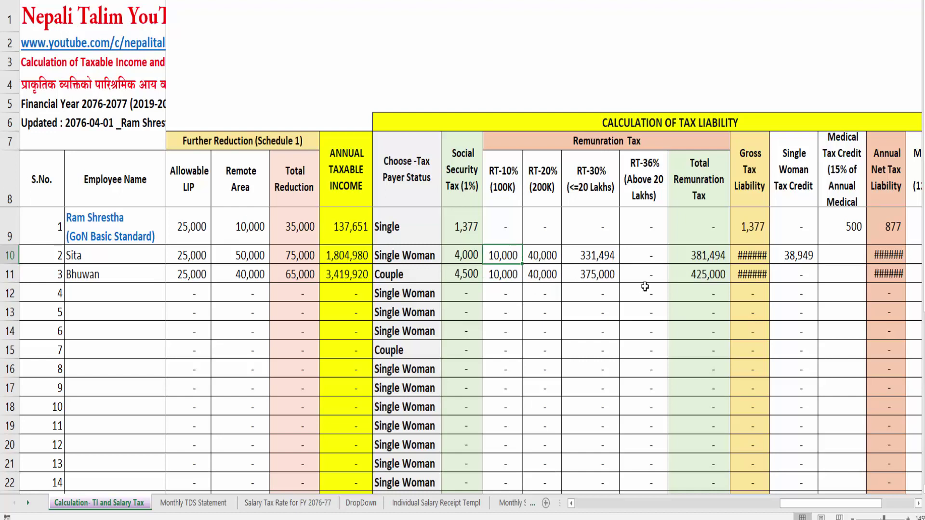
{"action": "left_click", "coordinate": [418, 256]}
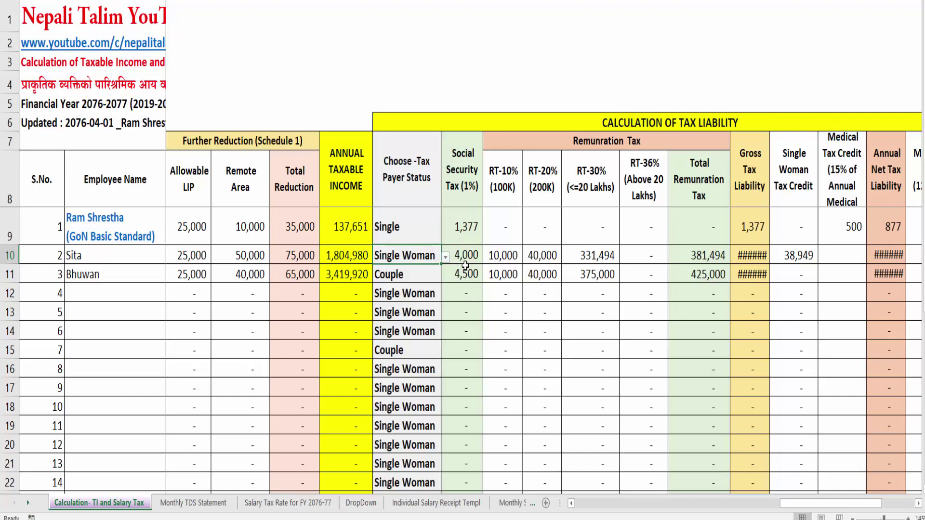
{"action": "key", "text": "Right"}
{"action": "key", "text": "Right"}
{"action": "key", "text": "Right"}
{"action": "key", "text": "Right"}
{"action": "key", "text": "F2"}
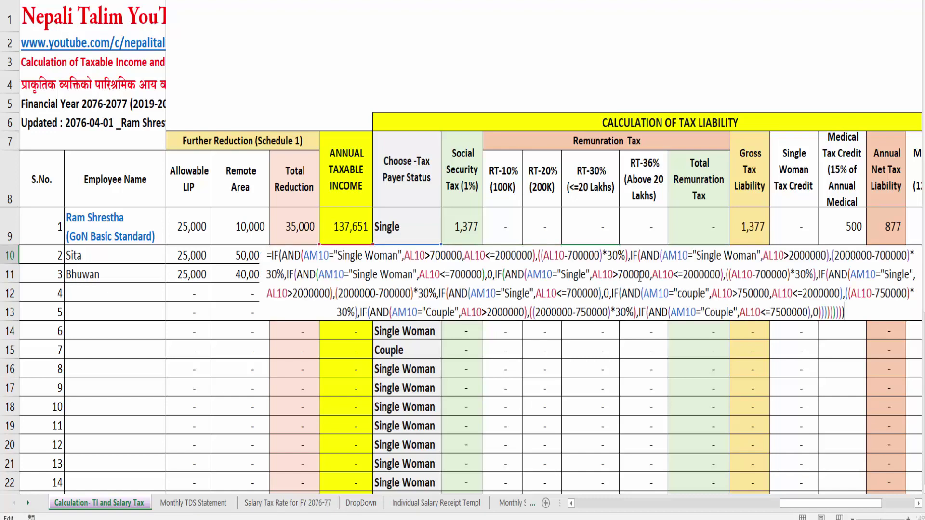
{"action": "key", "text": "Escape"}
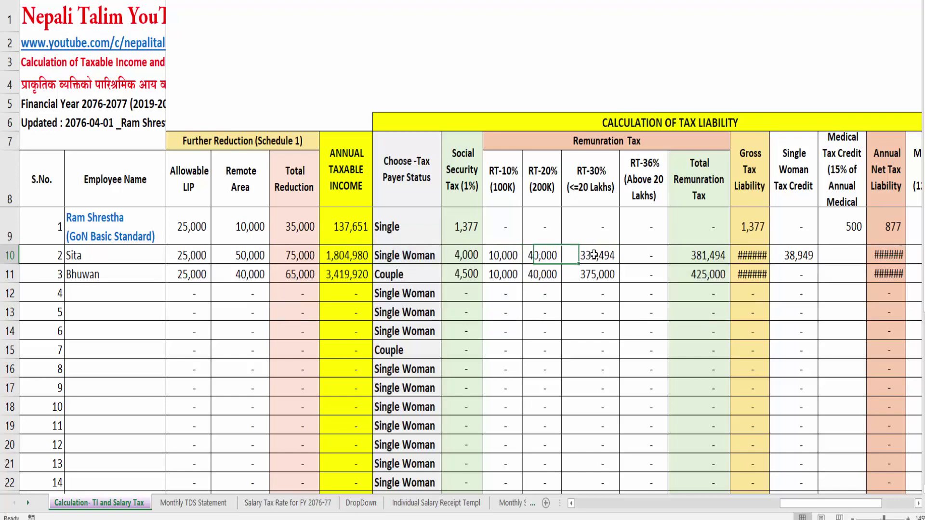
{"action": "left_click", "coordinate": [401, 263]}
{"action": "left_click", "coordinate": [455, 261]}
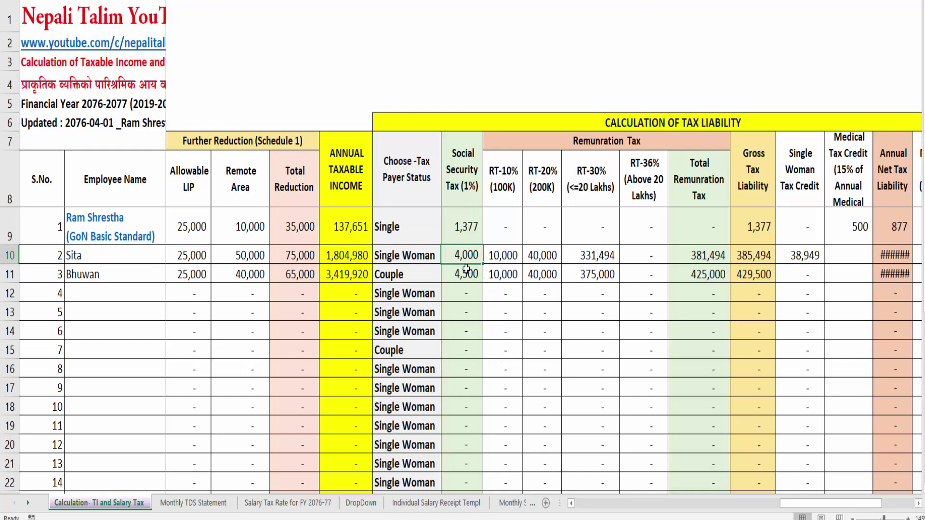
{"action": "left_click_drag", "start_coordinate": [483, 262], "coordinate": [467, 279]}
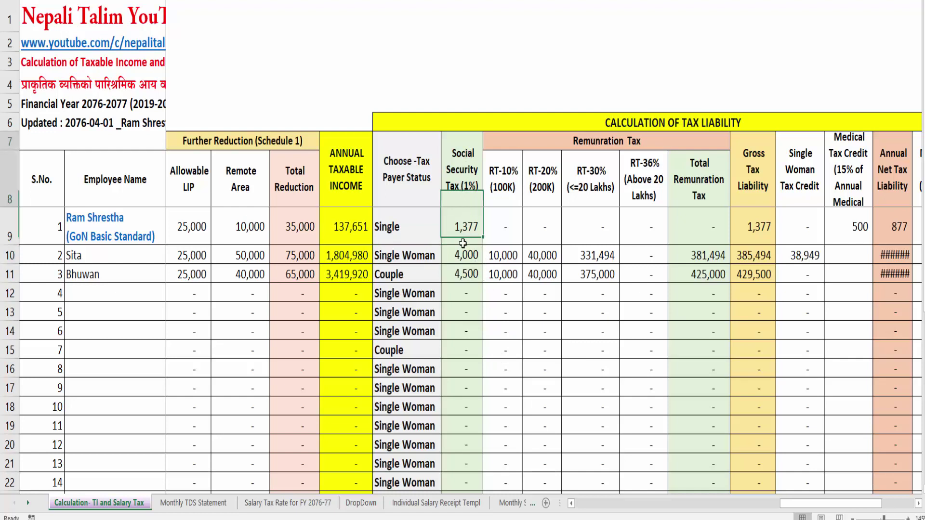
{"action": "left_click", "coordinate": [467, 277]}
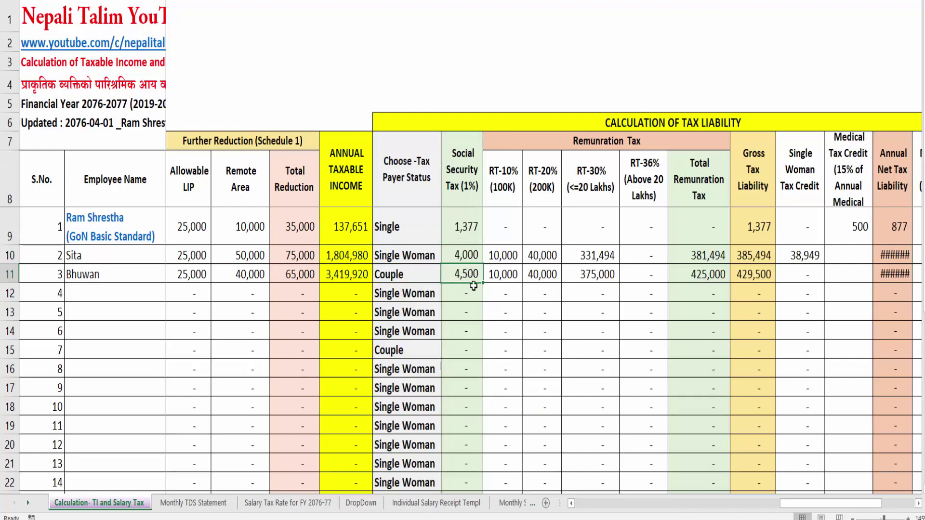
{"action": "left_click", "coordinate": [463, 254]}
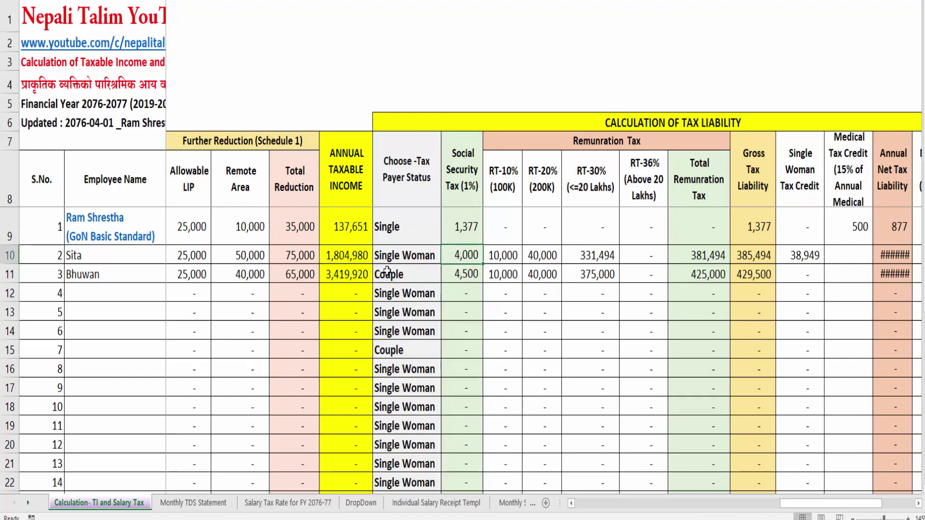
{"action": "left_click", "coordinate": [417, 272]}
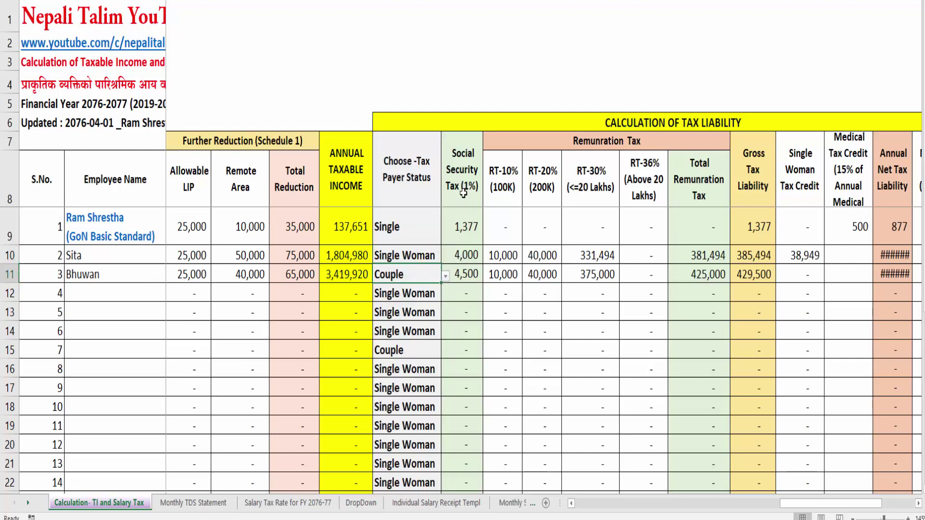
{"action": "left_click", "coordinate": [459, 274]}
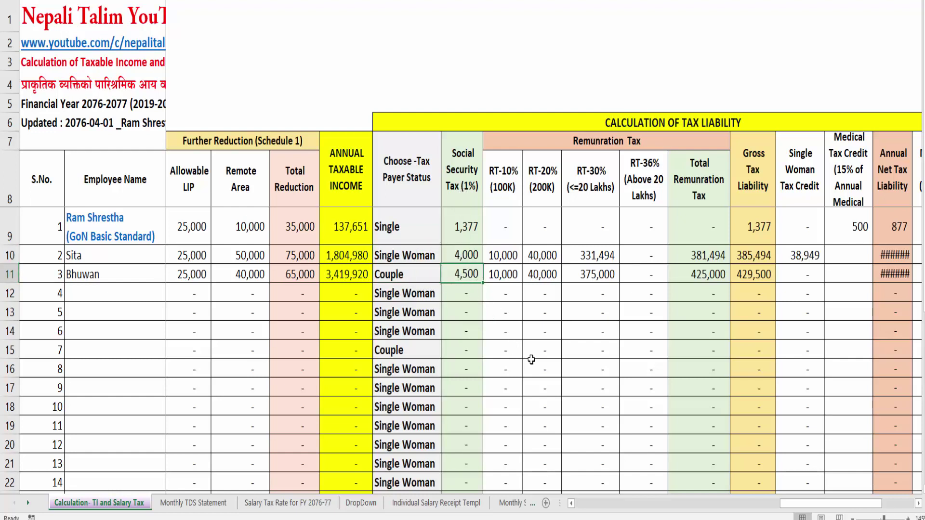
{"action": "key", "text": "Right"}
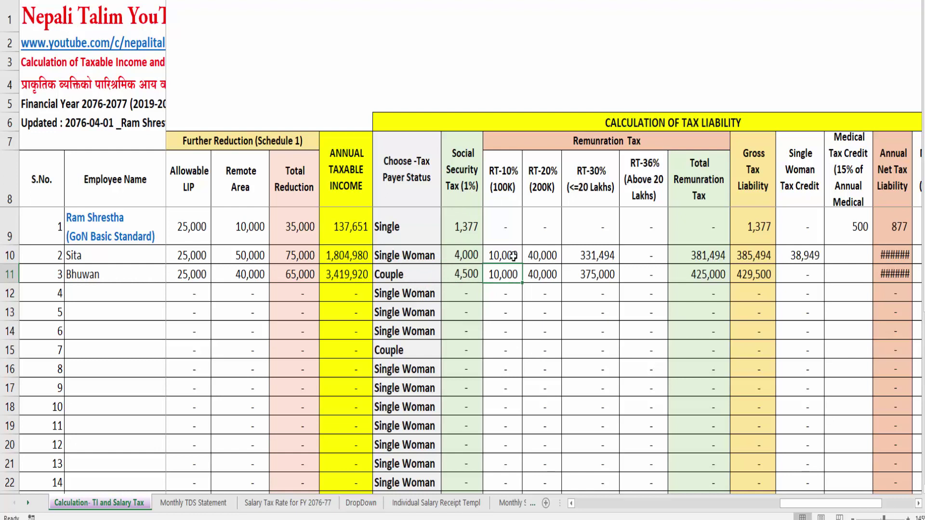
{"action": "left_click", "coordinate": [513, 256]}
{"action": "left_click", "coordinate": [508, 274]}
{"action": "left_click", "coordinate": [538, 230]}
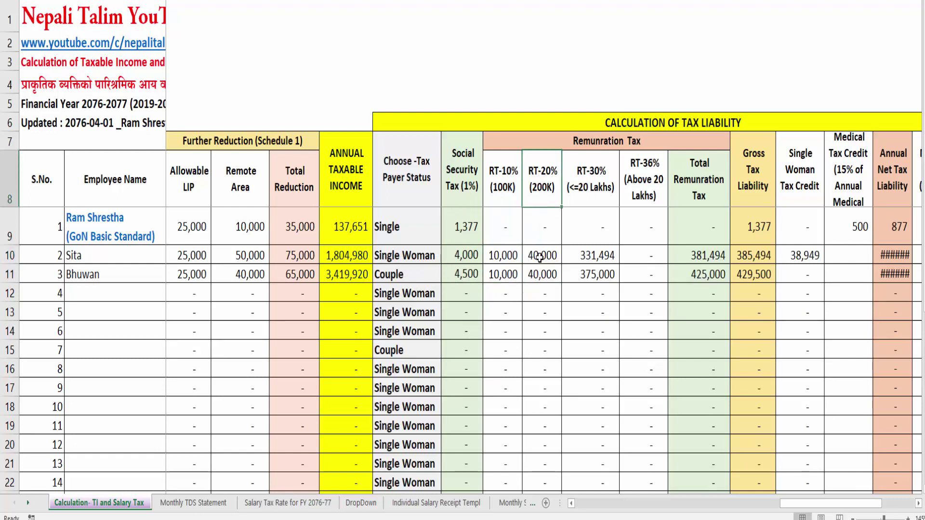
{"action": "key", "text": "Down"}
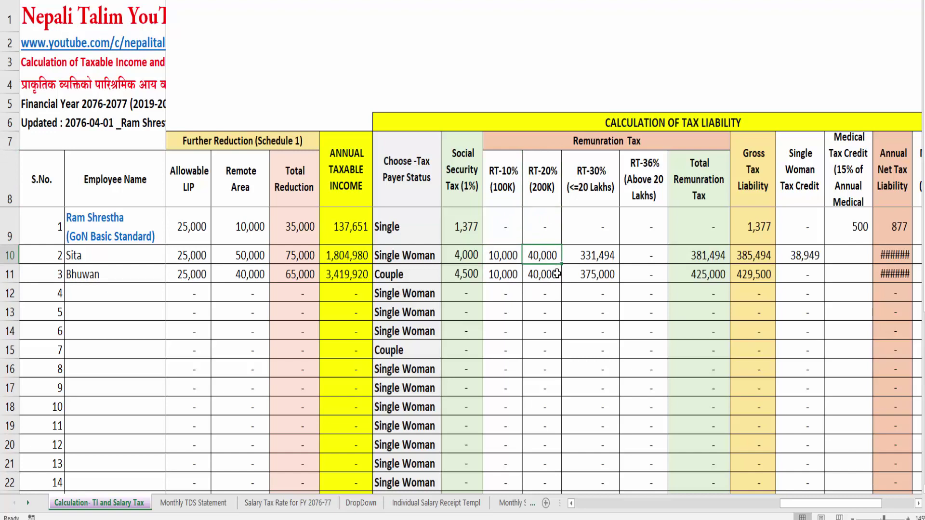
{"action": "left_click", "coordinate": [554, 275]}
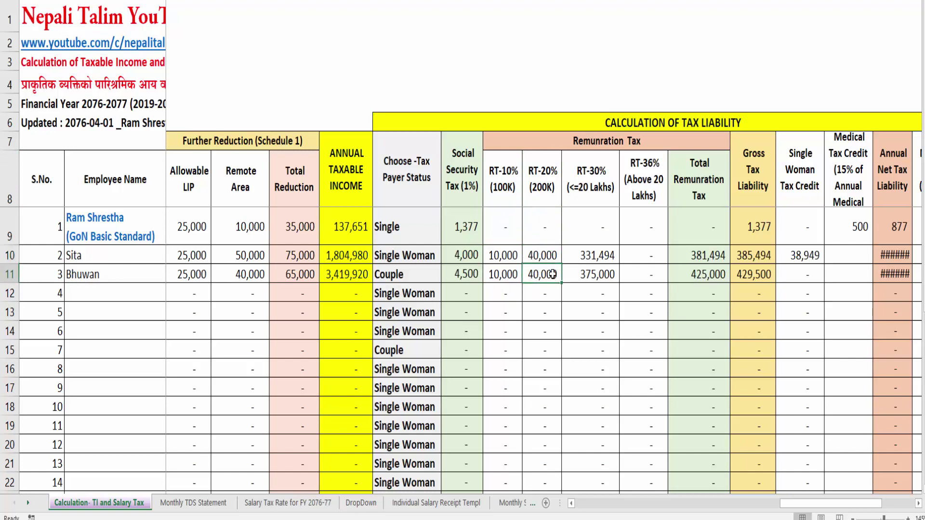
{"action": "left_click", "coordinate": [591, 256]}
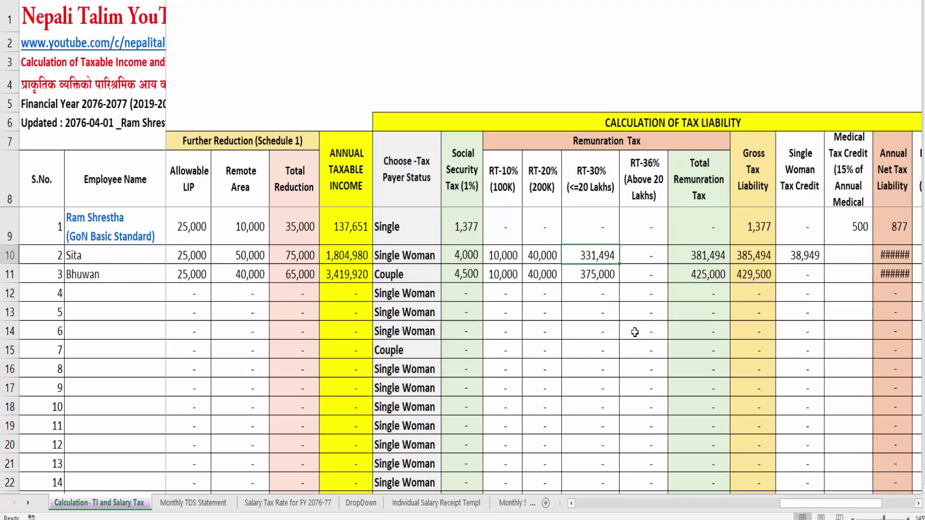
{"action": "key", "text": "Down"}
{"action": "key", "text": "Right"}
{"action": "key", "text": "F2"}
{"action": "key", "text": "Escape"}
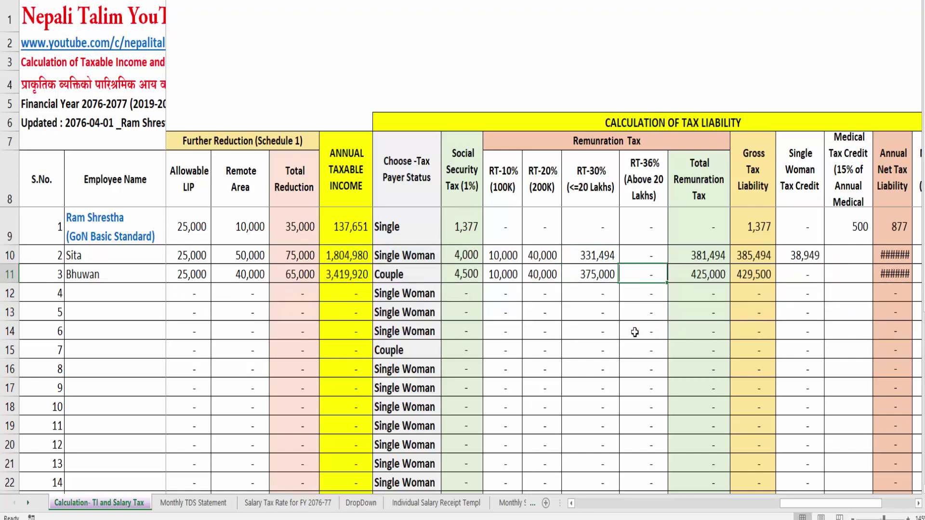
{"action": "key", "text": "Up"}
{"action": "key", "text": "F2"}
{"action": "key", "text": "Escape"}
{"action": "key", "text": "Right"}
{"action": "key", "text": "Right"}
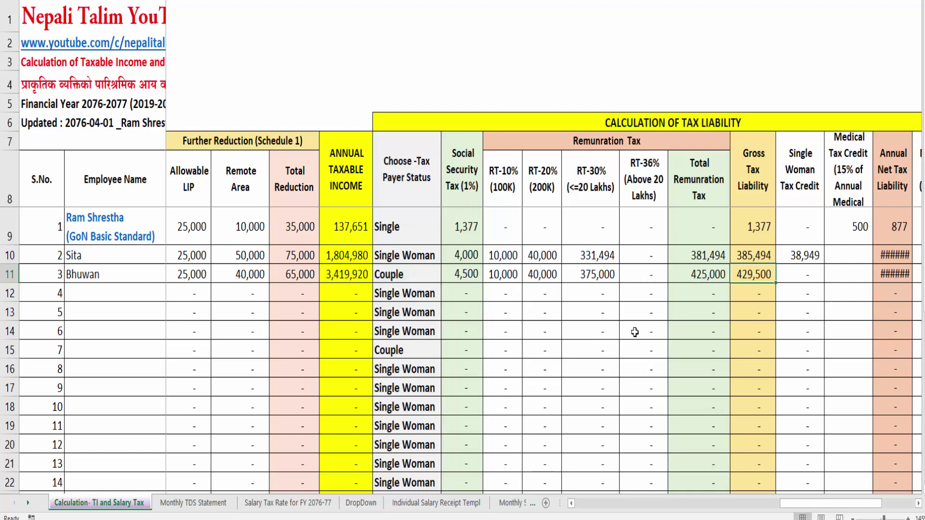
{"action": "key", "text": "Left"}
{"action": "key", "text": "Left"}
{"action": "key", "text": "Left"}
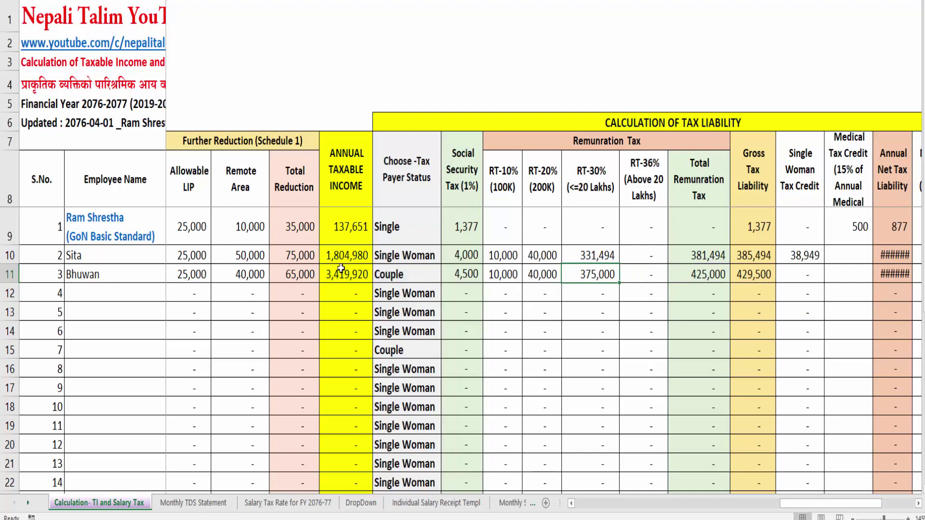
Compare row 11's RT-36% formula with row 9's source formula
{"action": "key", "text": "Right"}
{"action": "key", "text": "F2"}
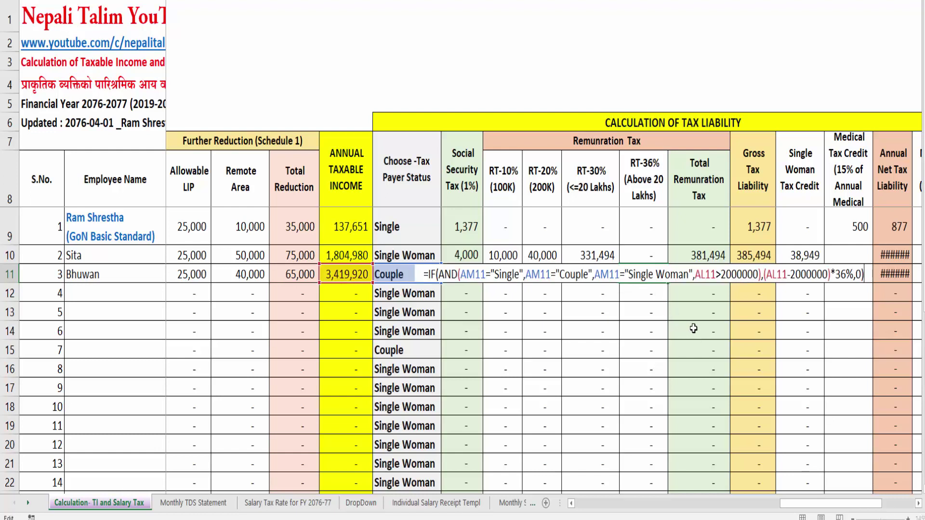
{"action": "key", "text": "Escape"}
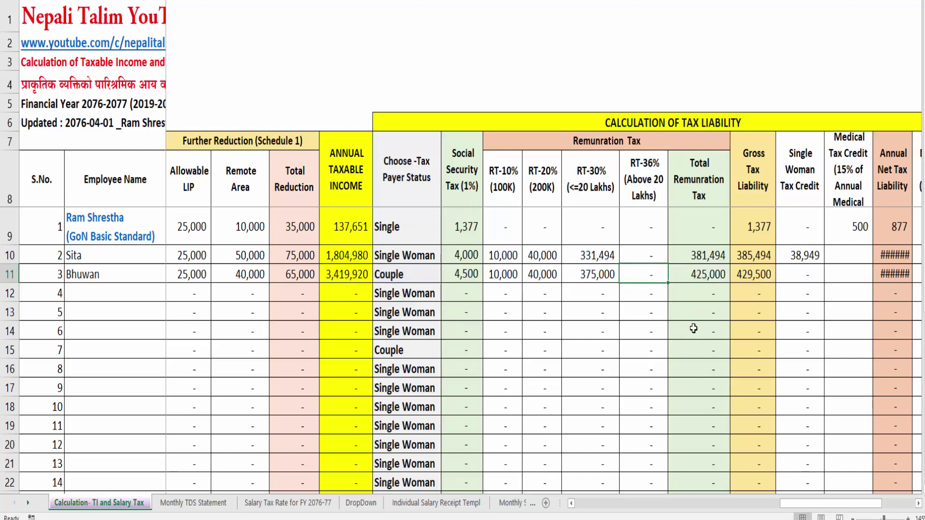
{"action": "key", "text": "Right"}
{"action": "key", "text": "Right"}
{"action": "key", "text": "Right"}
{"action": "key", "text": "Right"}
{"action": "key", "text": "Right"}
{"action": "key", "text": "Right"}
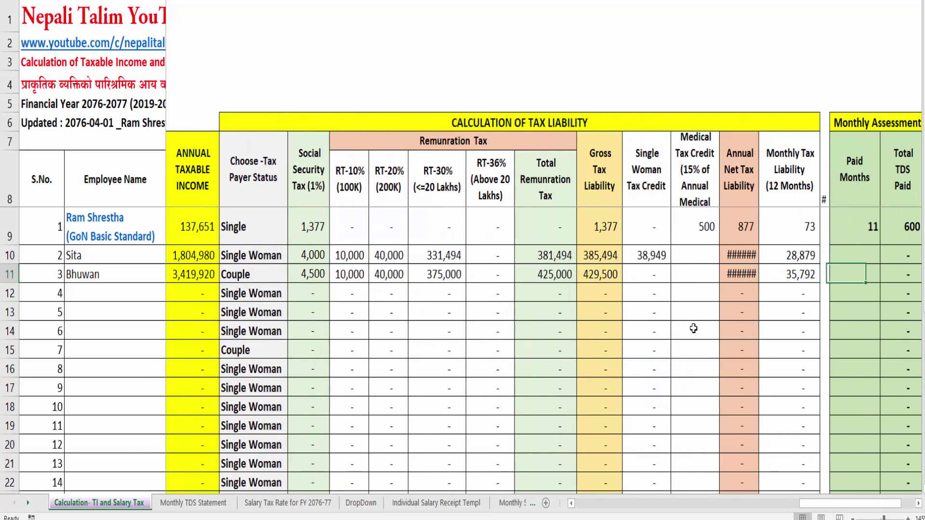
{"action": "key", "text": "Left"}
{"action": "key", "text": "Left"}
{"action": "key", "text": "Left"}
{"action": "left_click", "coordinate": [536, 258]}
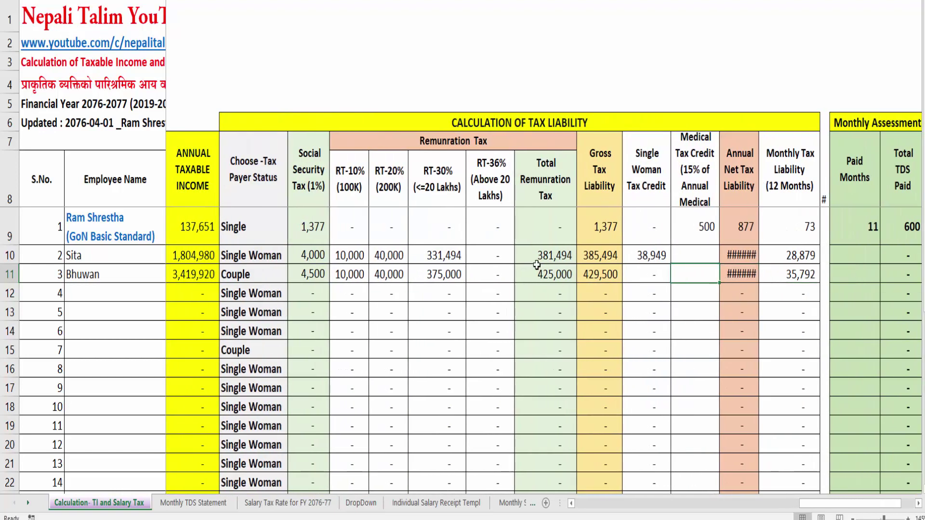
{"action": "double_click", "coordinate": [509, 237]}
{"action": "key", "text": "Escape"}
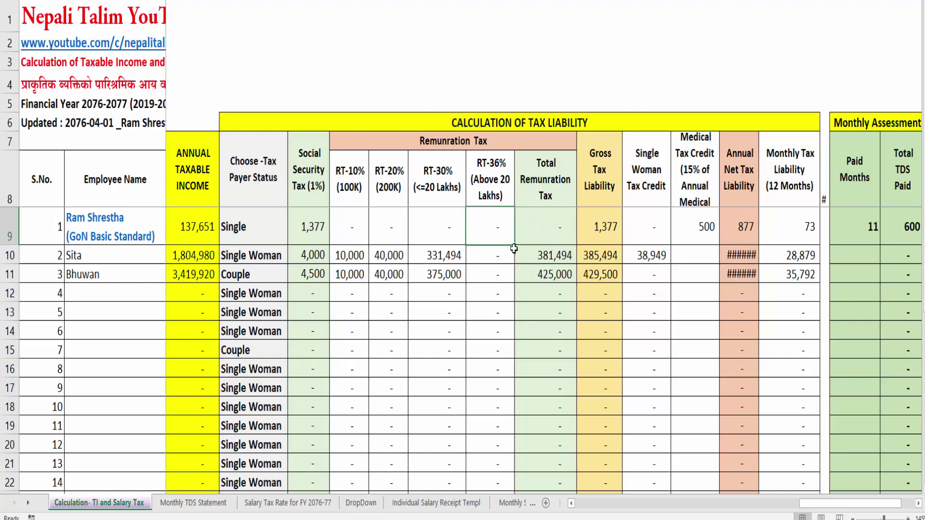
Fill row 9's RT-36% formula down the column and verify row 10's copy
{"action": "left_click_drag", "start_coordinate": [515, 245], "coordinate": [513, 316]}
{"action": "left_click", "coordinate": [496, 229]}
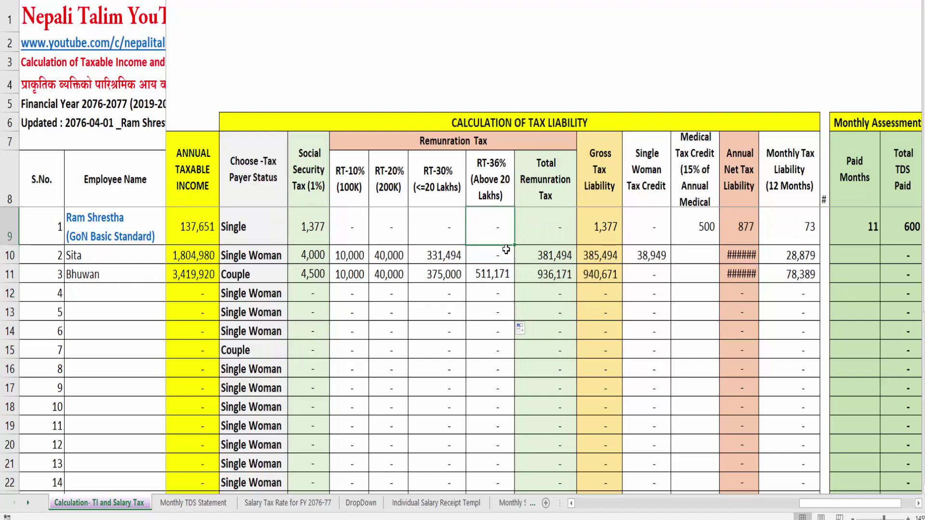
{"action": "mouse_move", "coordinate": [515, 244]}
{"action": "left_mouse_down"}
{"action": "mouse_move", "coordinate": [502, 437]}
{"action": "mouse_move", "coordinate": [509, 455]}
{"action": "left_mouse_up"}
{"action": "scroll", "coordinate": [486, 289], "scroll_direction": "up", "scroll_amount": 1}
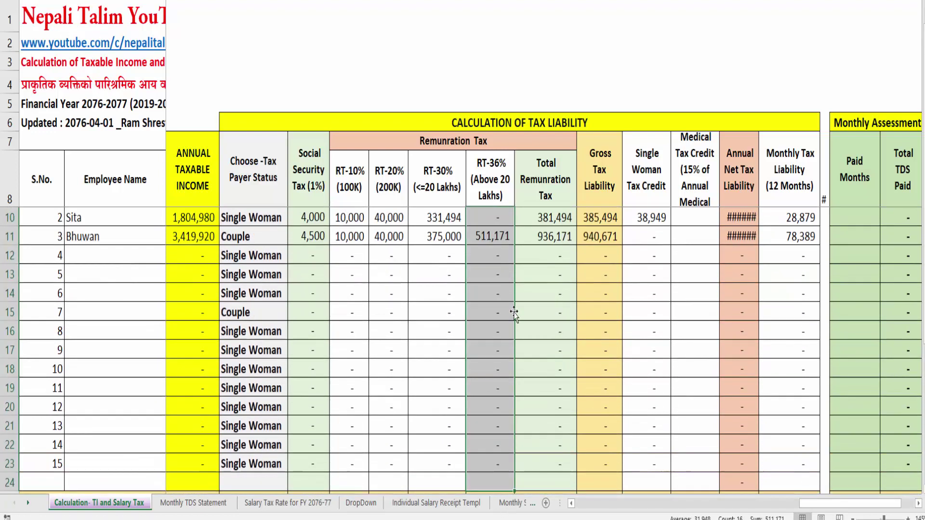
{"action": "left_click", "coordinate": [487, 253]}
{"action": "double_click", "coordinate": [486, 253]}
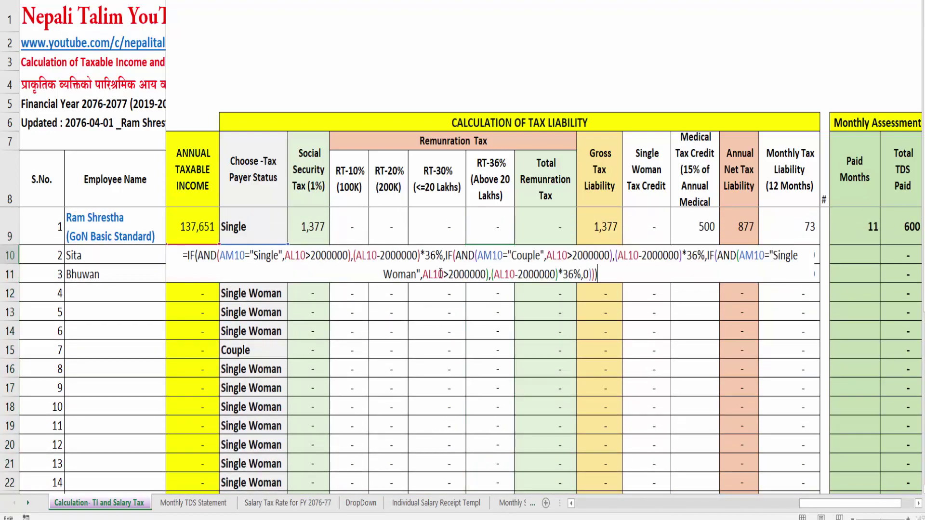
{"action": "key", "text": "Escape"}
{"action": "left_click", "coordinate": [212, 258]}
{"action": "key", "text": "Left"}
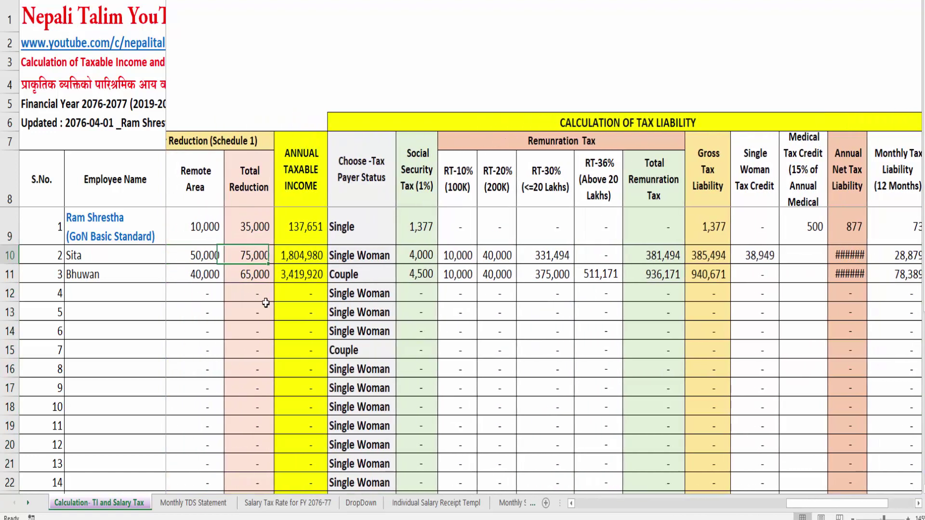
{"action": "key", "text": "Right"}
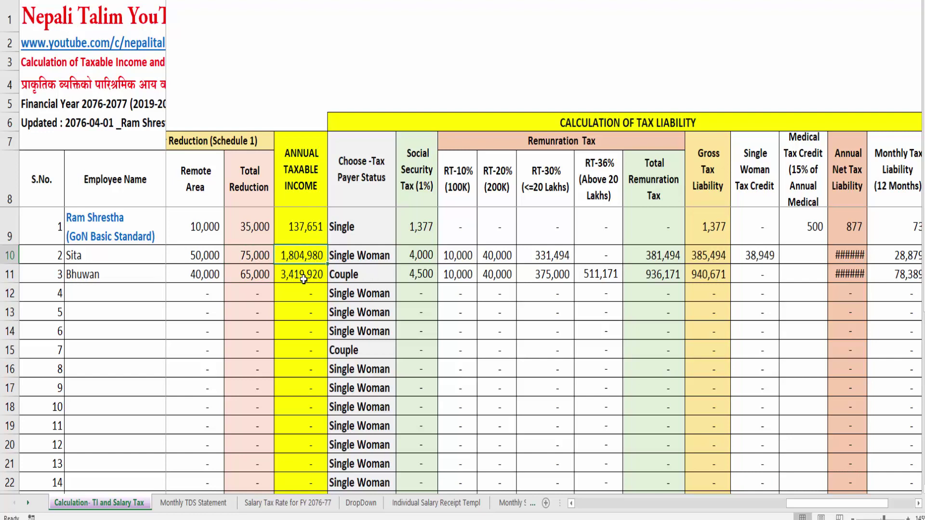
{"action": "left_click", "coordinate": [537, 258]}
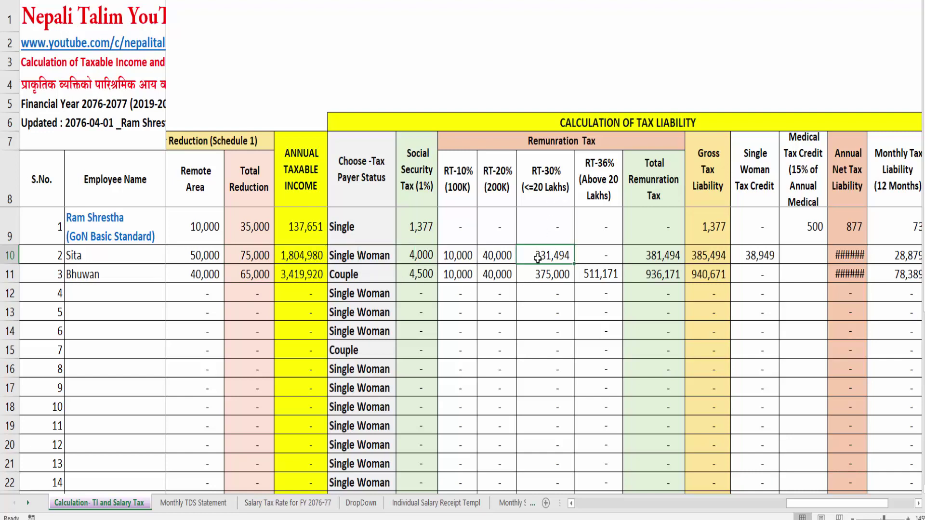
{"action": "left_click", "coordinate": [421, 256]}
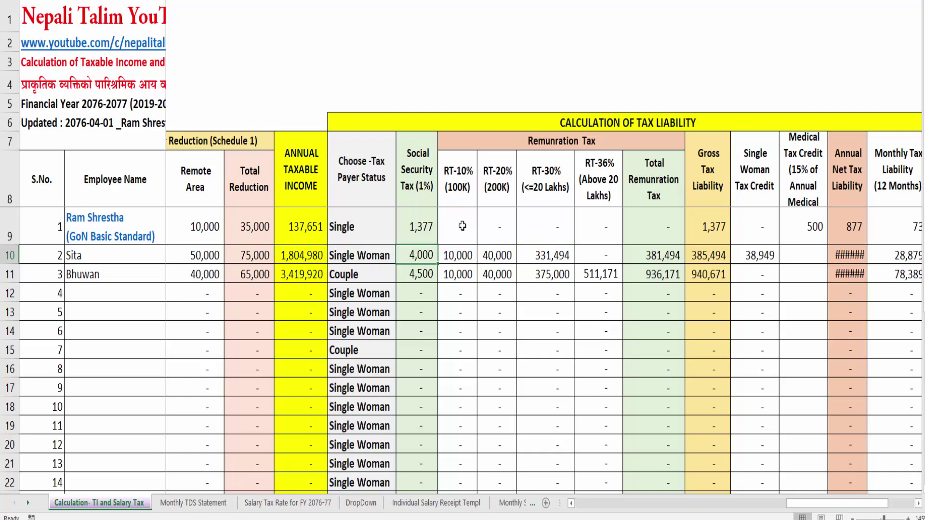
{"action": "left_click", "coordinate": [460, 251]}
{"action": "left_click", "coordinate": [499, 187]}
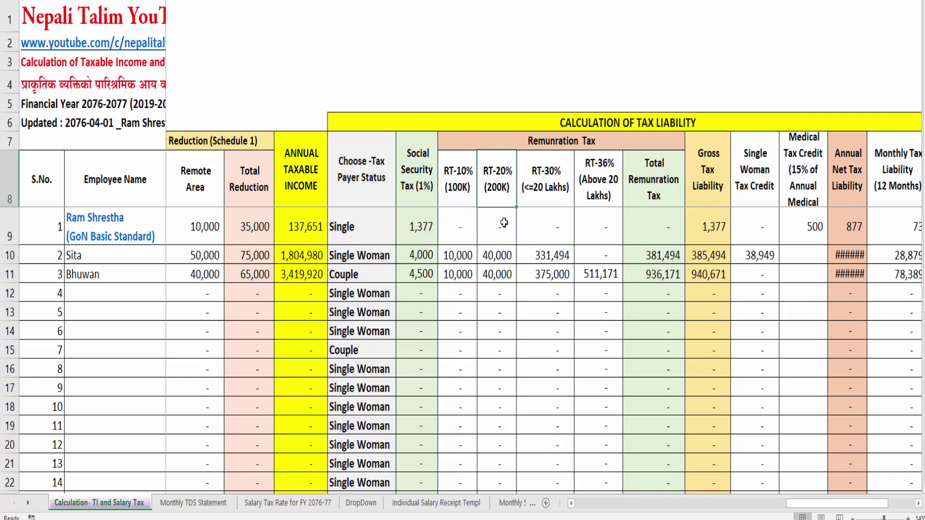
{"action": "left_click", "coordinate": [500, 252]}
{"action": "left_click", "coordinate": [547, 197]}
{"action": "left_click", "coordinate": [549, 255]}
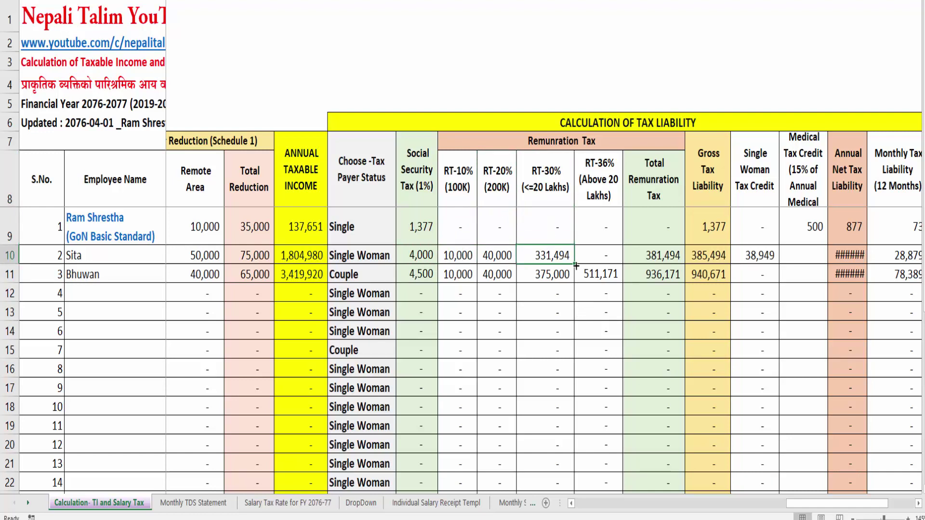
{"action": "left_click", "coordinate": [309, 277]}
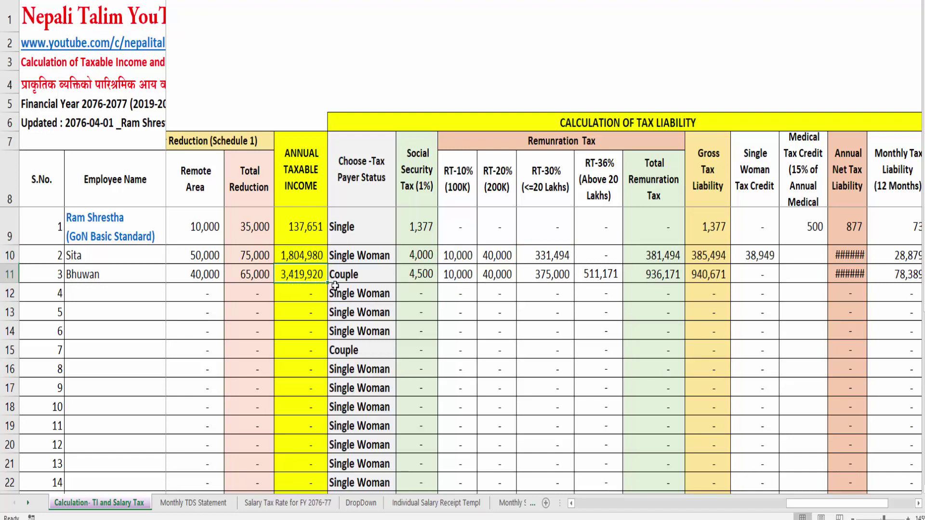
{"action": "left_click", "coordinate": [381, 276]}
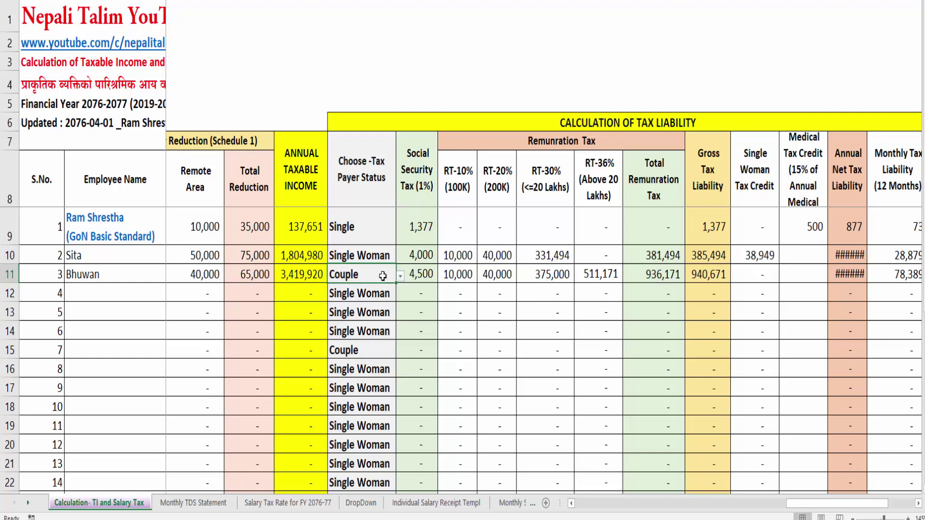
{"action": "left_click", "coordinate": [427, 276]}
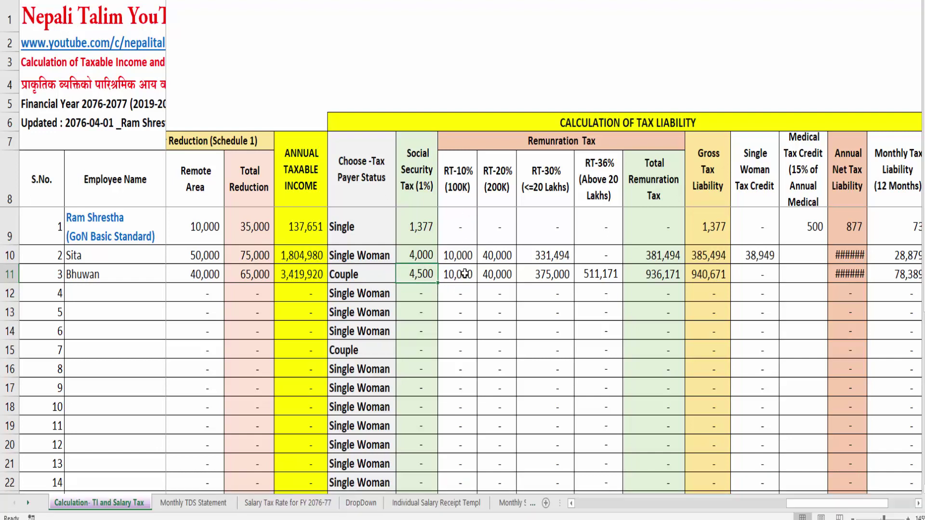
{"action": "left_click", "coordinate": [463, 273]}
{"action": "left_click", "coordinate": [496, 202]}
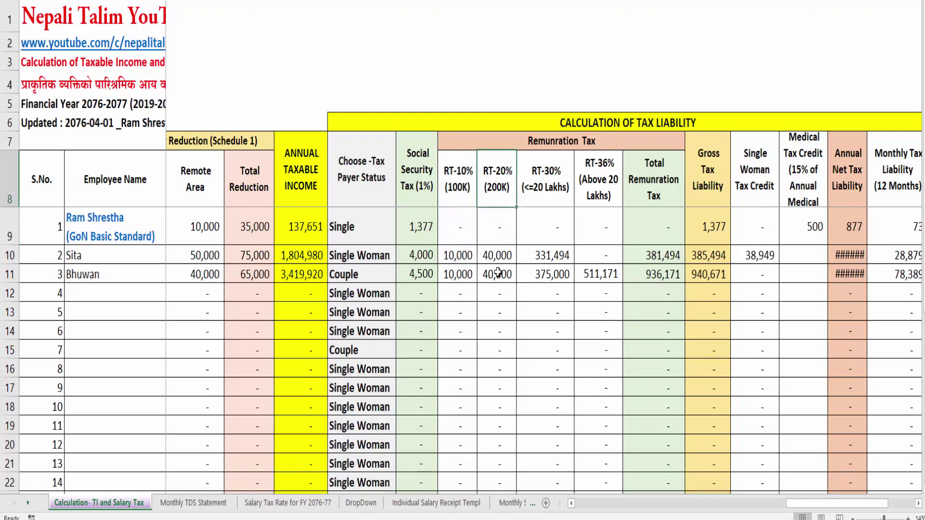
{"action": "left_click", "coordinate": [539, 185]}
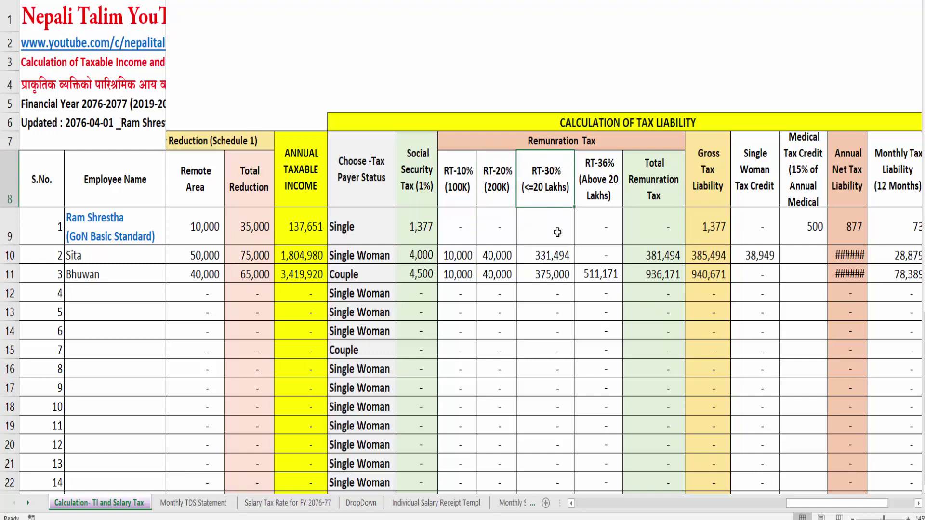
{"action": "left_click", "coordinate": [559, 273]}
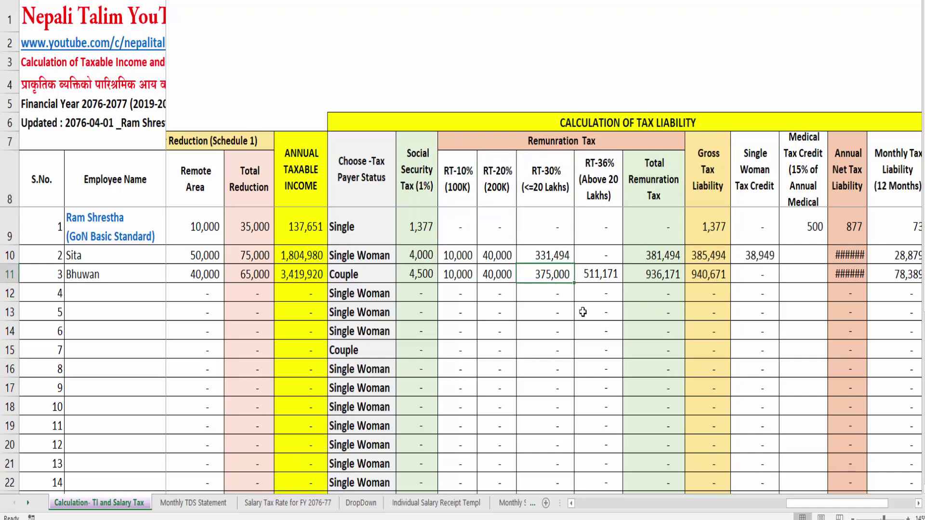
{"action": "key", "text": "F2"}
{"action": "key", "text": "Escape"}
{"action": "left_click", "coordinate": [606, 275]}
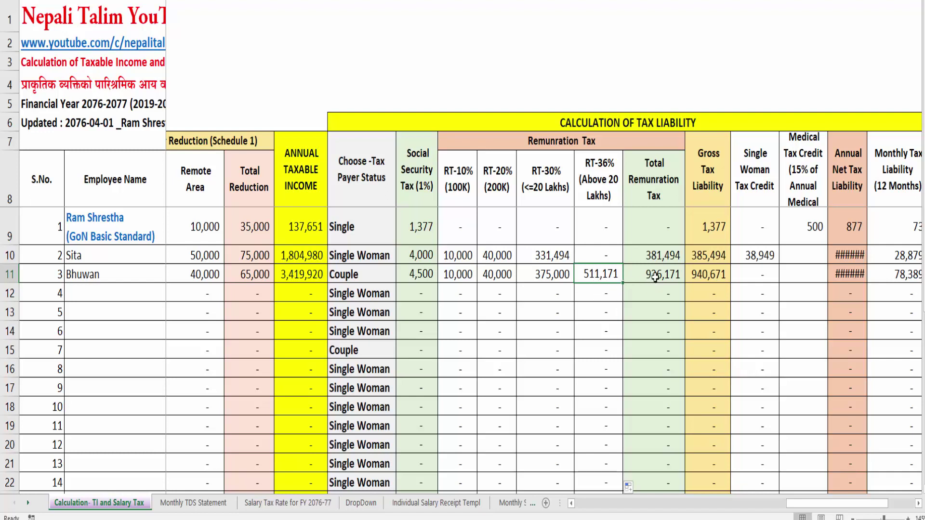
{"action": "double_click", "coordinate": [658, 256]}
{"action": "key", "text": "Escape"}
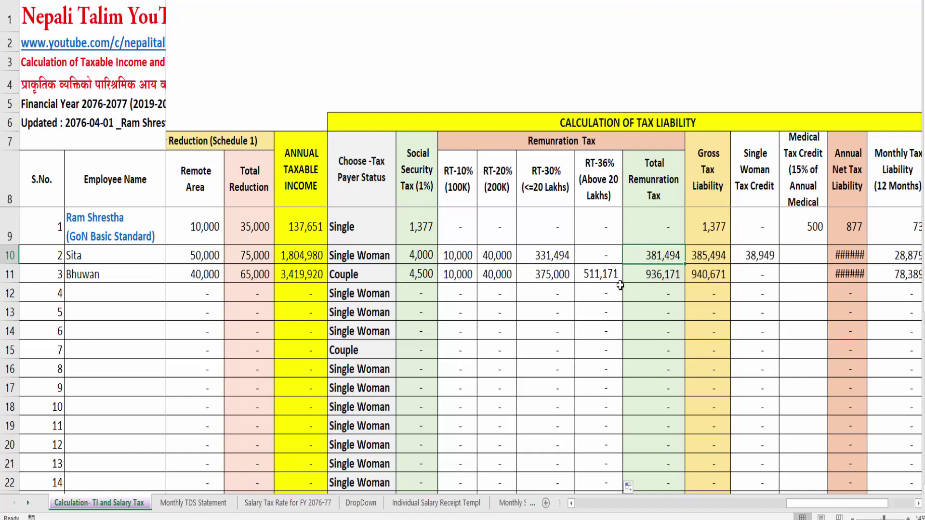
{"action": "left_click", "coordinate": [424, 255]}
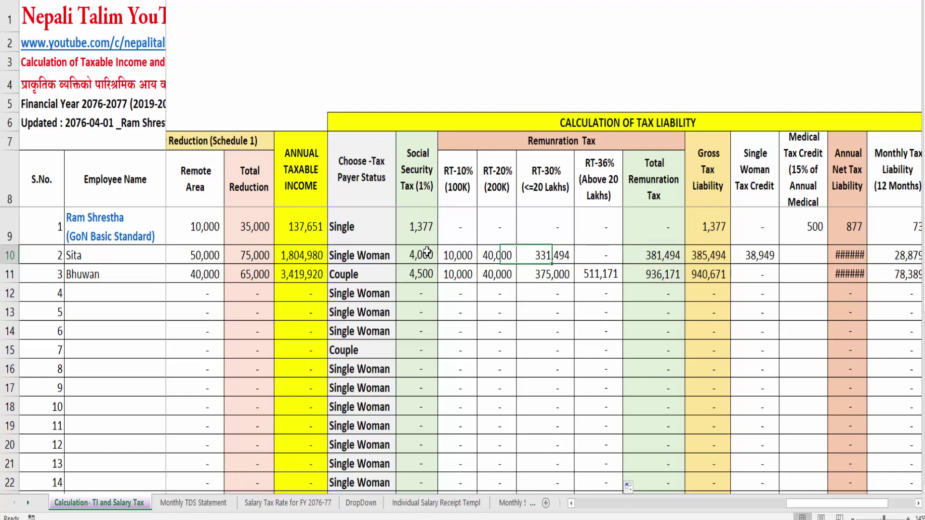
{"action": "left_click", "coordinate": [716, 256]}
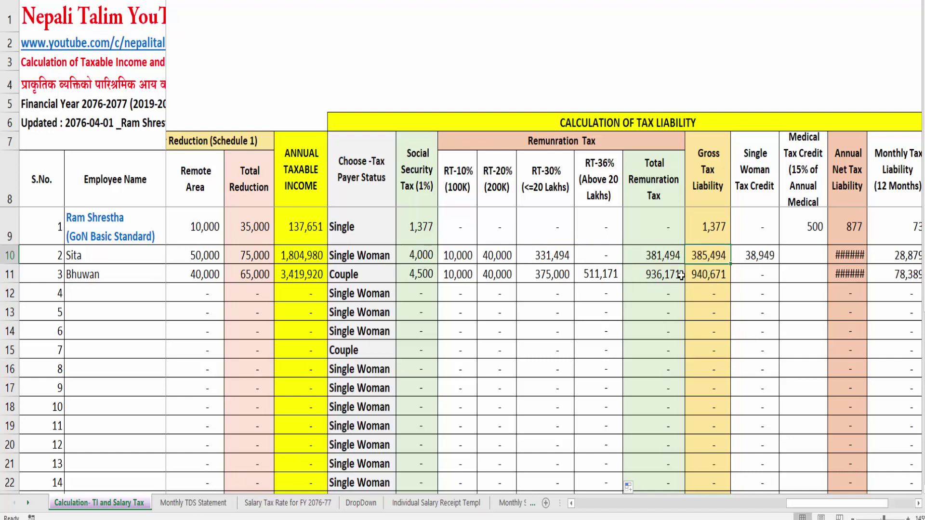
{"action": "left_click", "coordinate": [423, 275]}
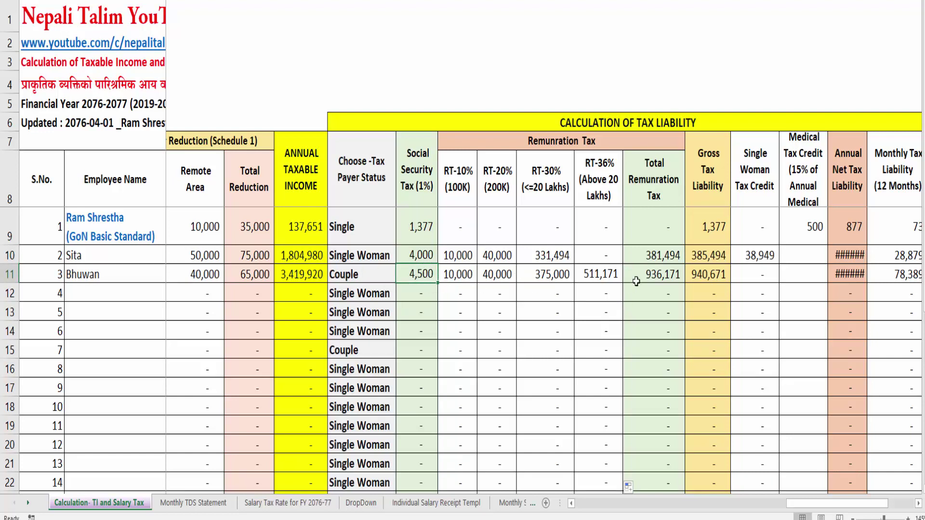
{"action": "key", "text": "Right"}
{"action": "key", "text": "Right"}
{"action": "key", "text": "Right"}
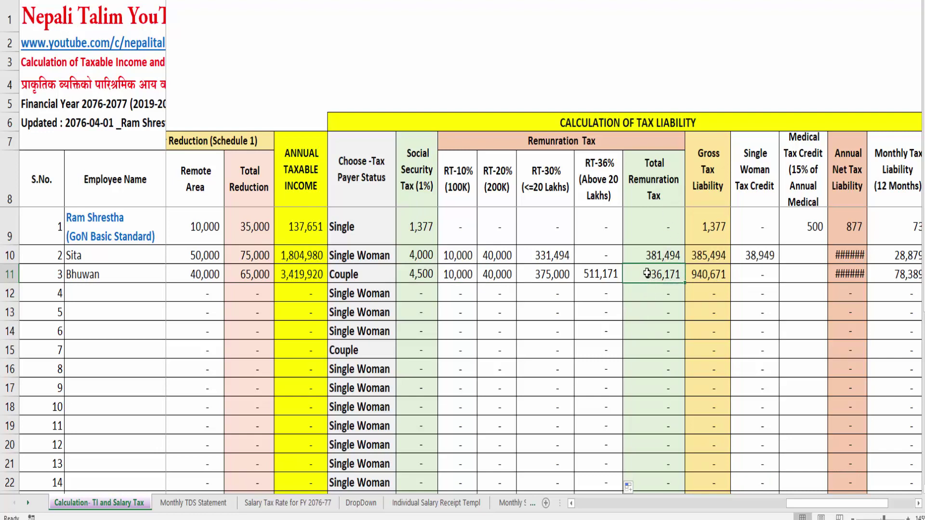
{"action": "key", "text": "Right"}
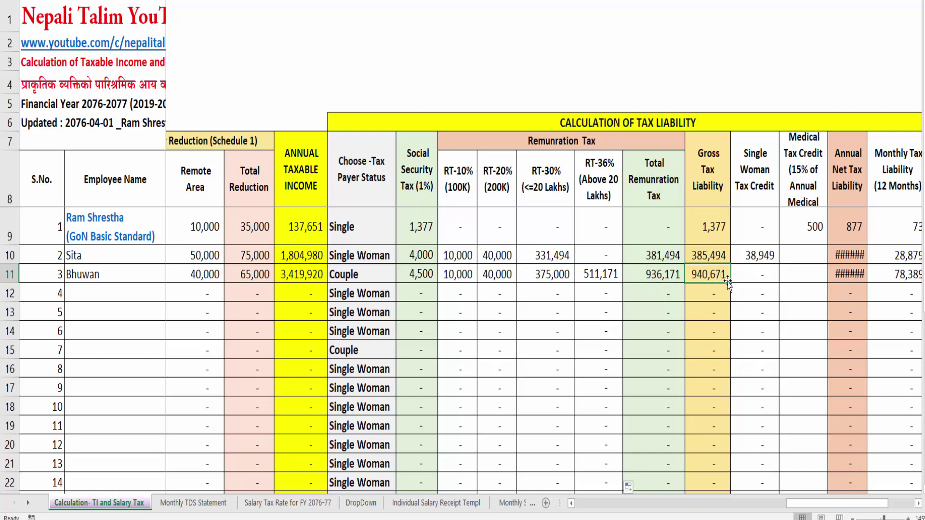
{"action": "left_click_drag", "start_coordinate": [713, 171], "coordinate": [708, 274]}
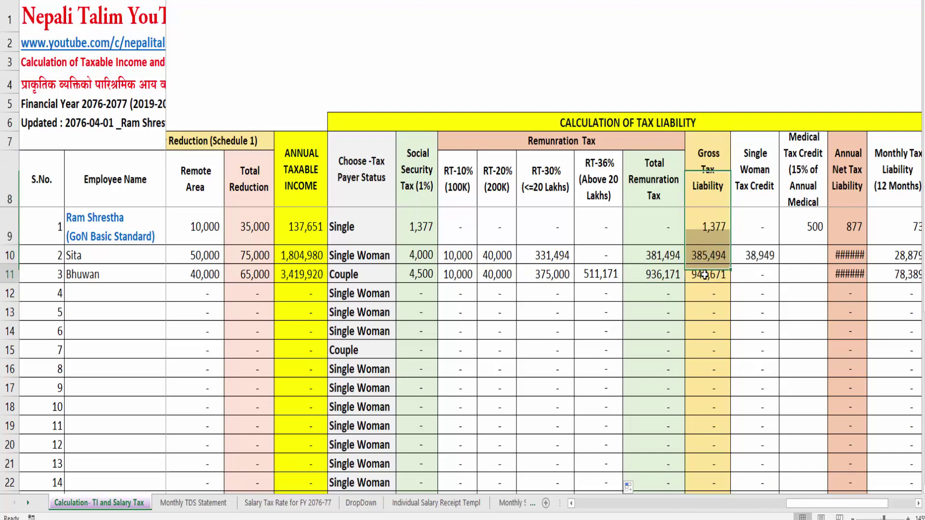
Enter a 750 medical tax credit for row 10
{"action": "left_click", "coordinate": [708, 274]}
{"action": "key", "text": "Right"}
{"action": "key", "text": "Right"}
{"action": "key", "text": "Right"}
{"action": "key", "text": "Right"}
{"action": "key", "text": "Right"}
{"action": "key", "text": "Right"}
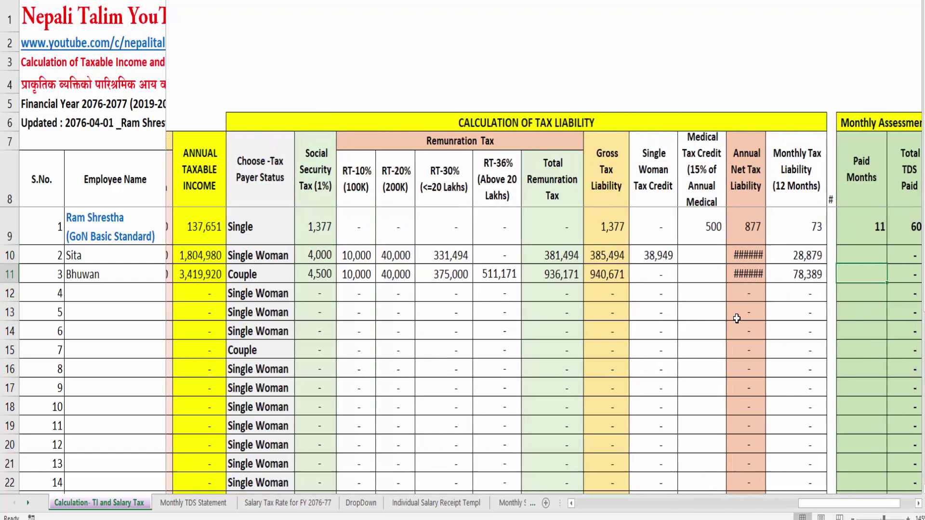
{"action": "key", "text": "Right"}
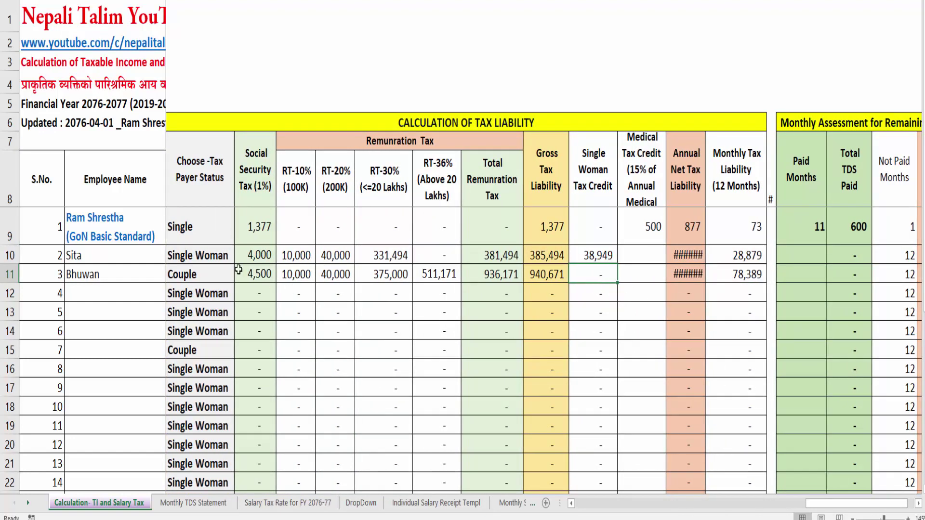
{"action": "left_click", "coordinate": [220, 255]}
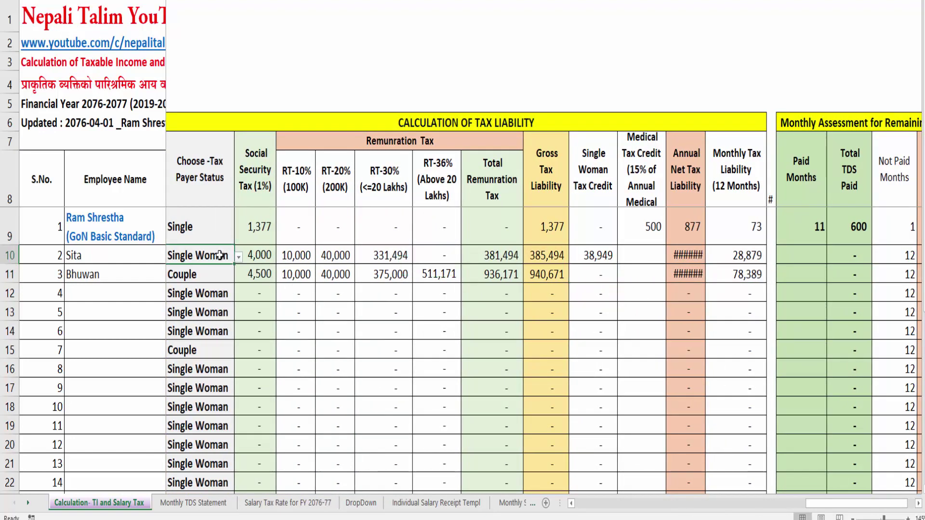
{"action": "left_click", "coordinate": [603, 255]}
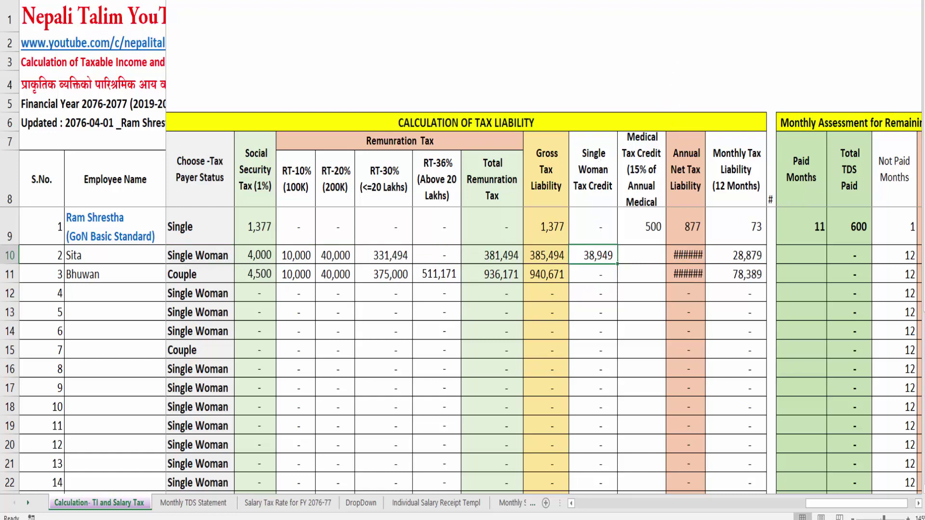
{"action": "left_click", "coordinate": [648, 261]}
{"action": "type", "text": "750"}
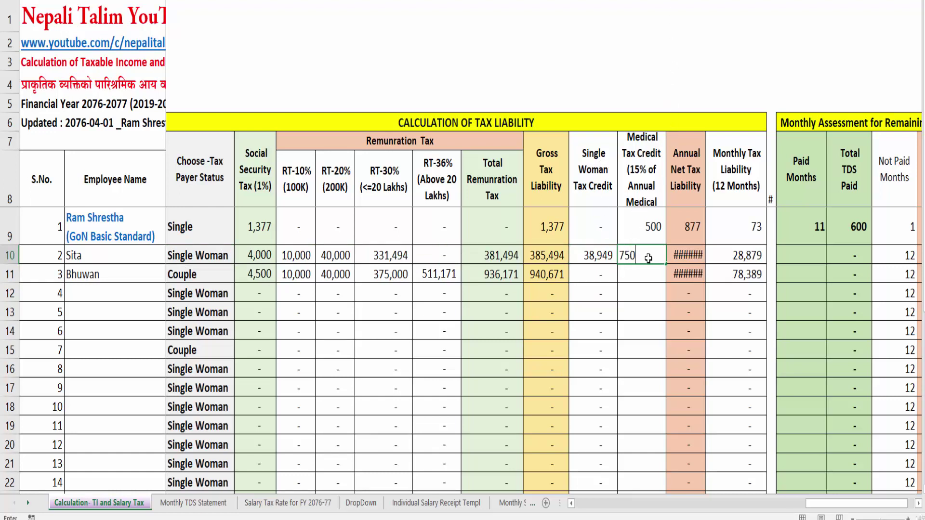
{"action": "key", "text": "Return"}
{"action": "key", "text": "Return"}
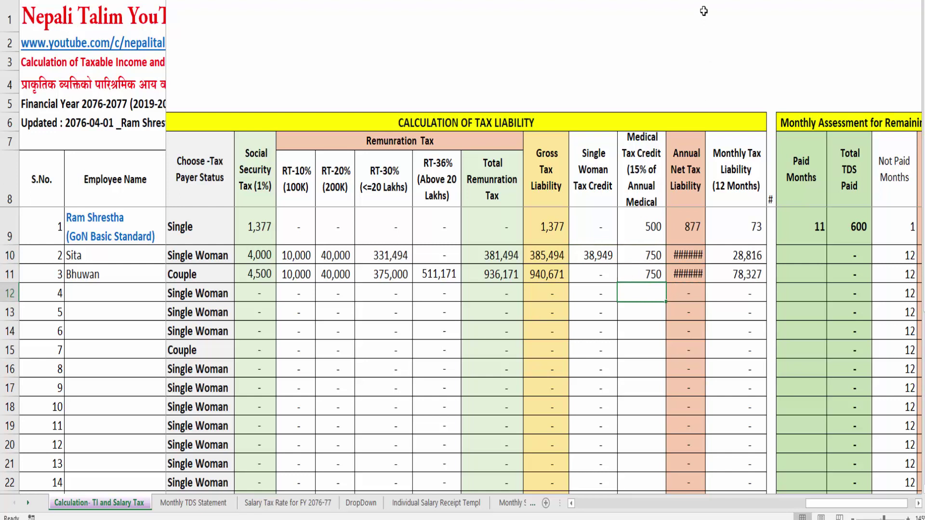
Widen the Annual Net Tax Liability column and check rows 10 and 11
{"action": "left_click", "coordinate": [693, 255]}
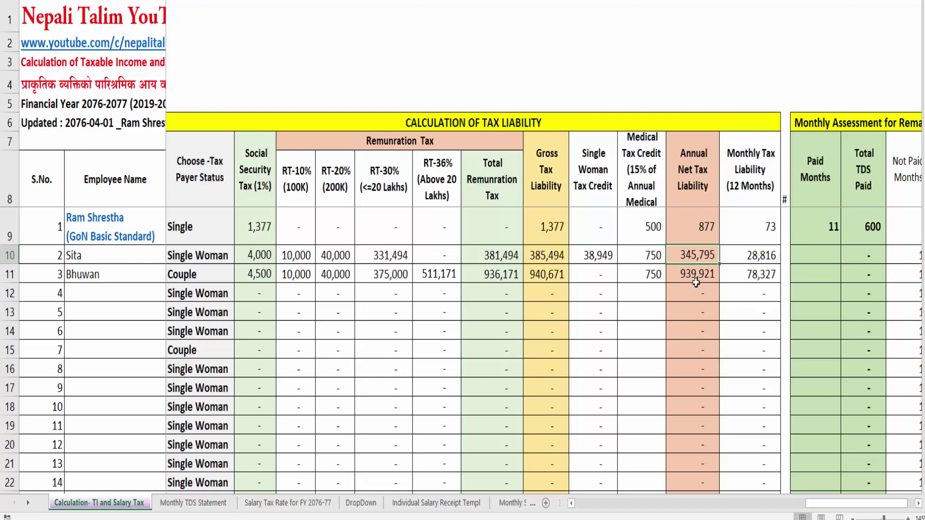
{"action": "left_click", "coordinate": [688, 280]}
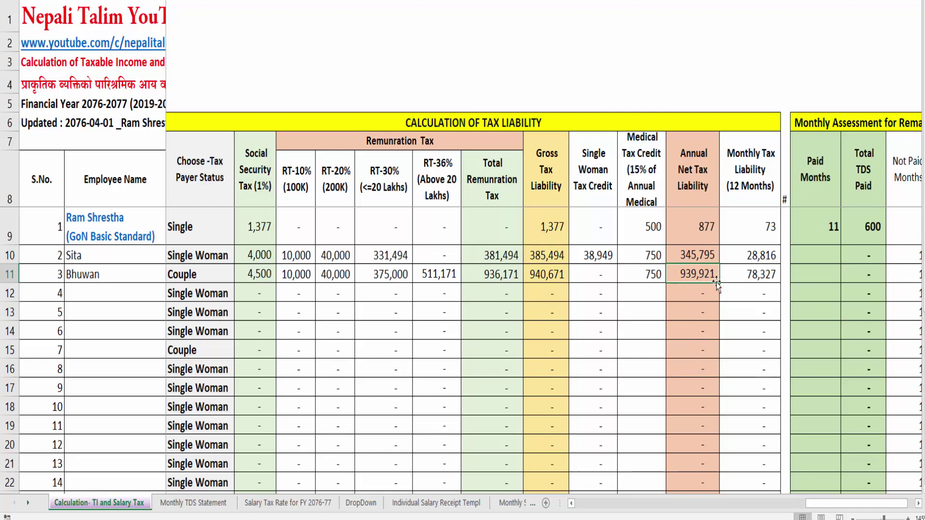
{"action": "left_click", "coordinate": [757, 256]}
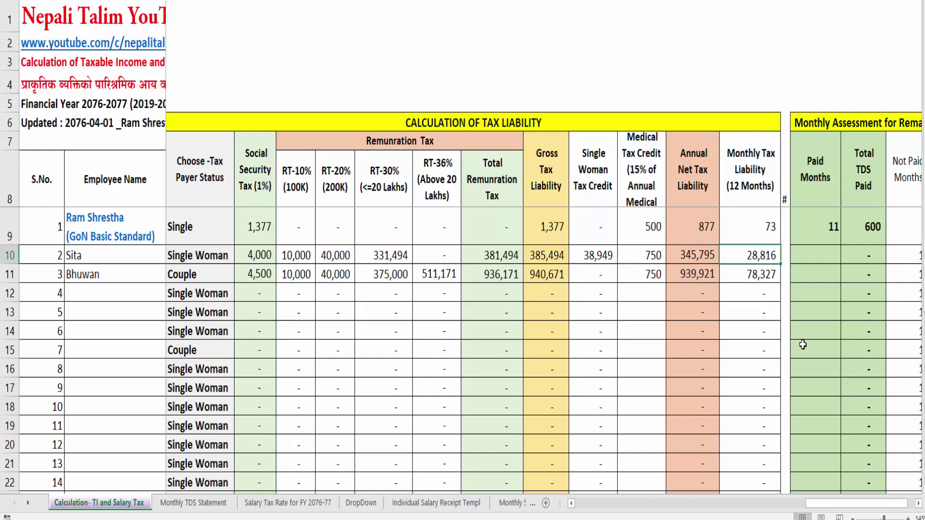
Record 10,000 as Total TDS Paid for row 10
{"action": "key", "text": "Down"}
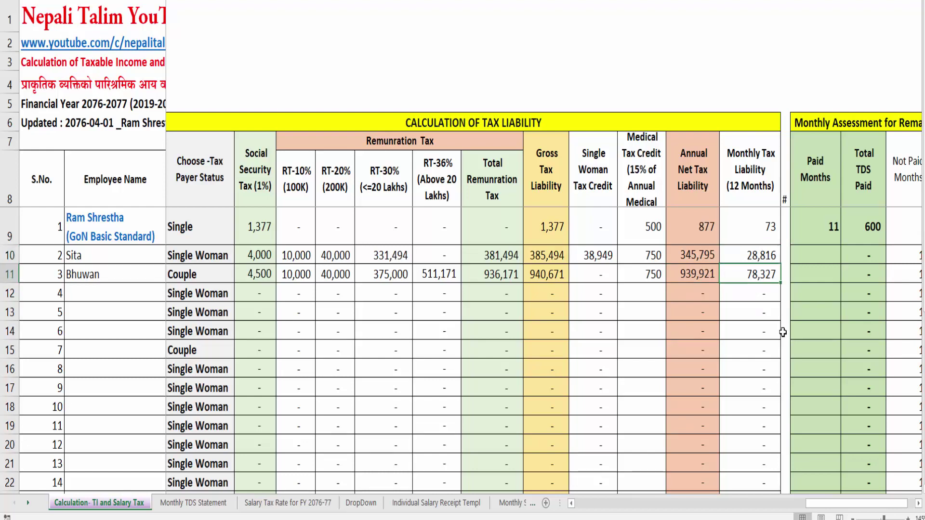
{"action": "key", "text": "Right"}
{"action": "key", "text": "Right"}
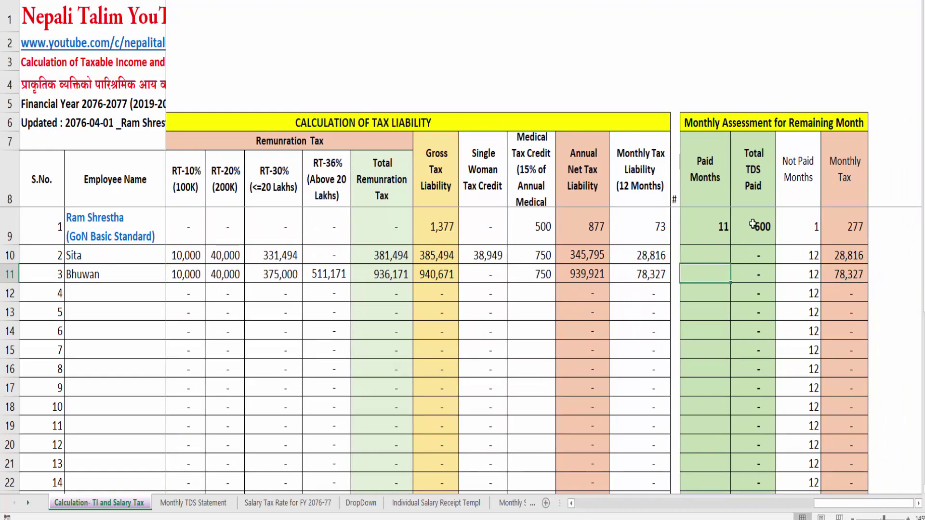
{"action": "key", "text": "Up"}
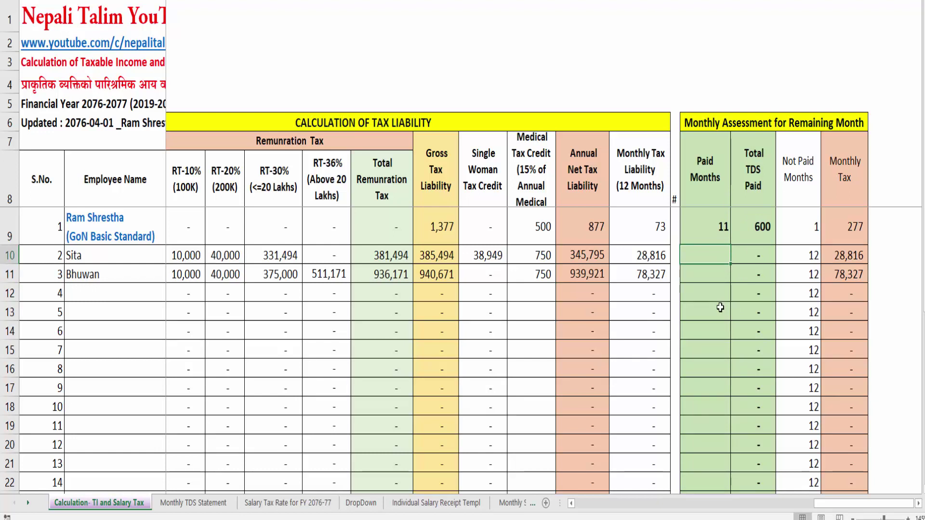
{"action": "type", "text": "1"}
{"action": "key", "text": "Escape"}
{"action": "key", "text": "Right"}
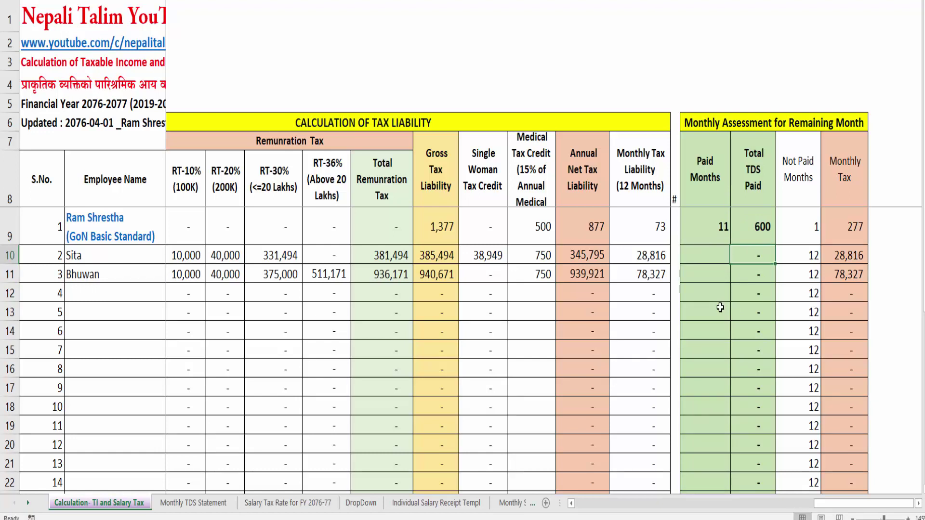
{"action": "type", "text": "10,000"}
{"action": "key", "text": "Return"}
Set row 10's Paid Months to 11 and review its monthly tax
{"action": "key", "text": "Up"}
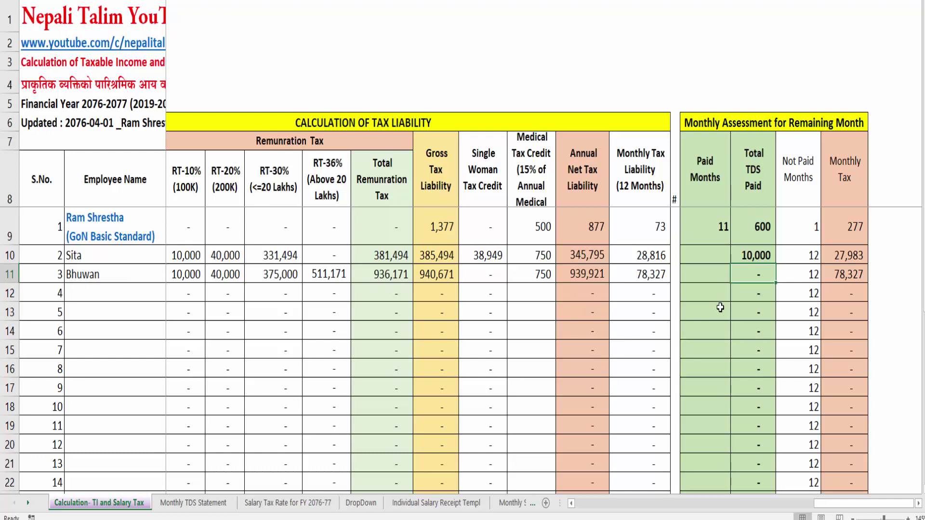
{"action": "key", "text": "Left"}
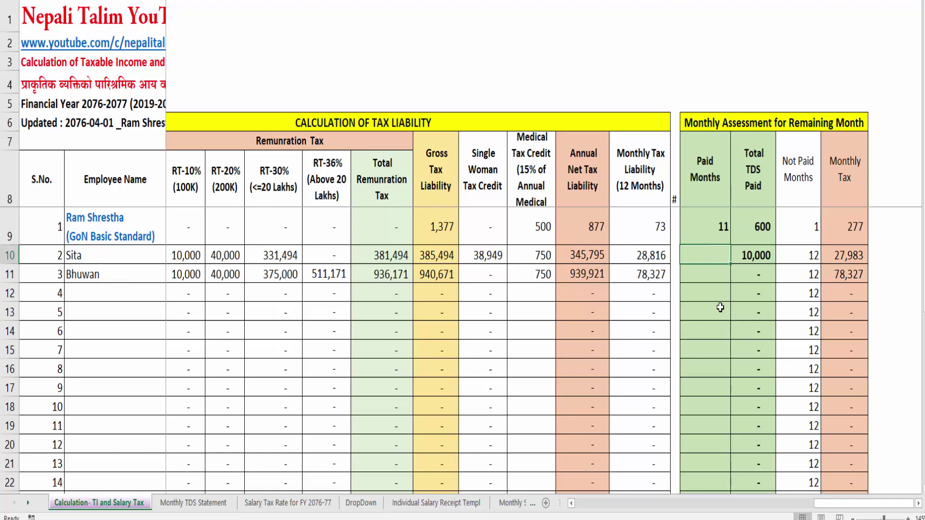
{"action": "type", "text": "11"}
{"action": "key", "text": "Return"}
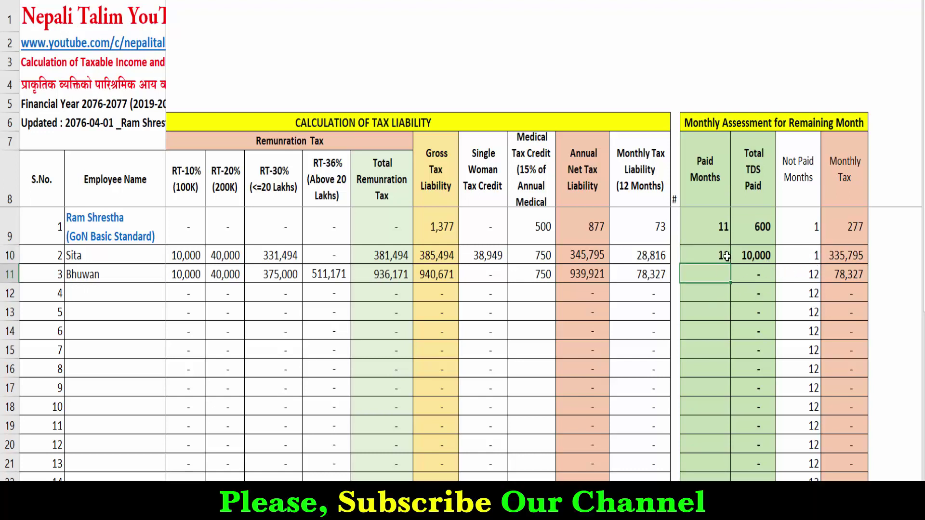
{"action": "left_click", "coordinate": [725, 256]}
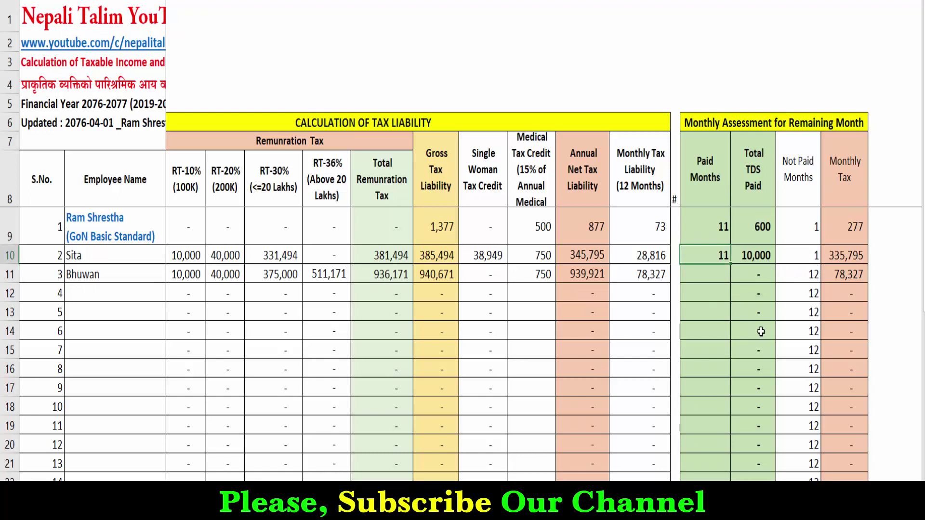
{"action": "key", "text": "Right"}
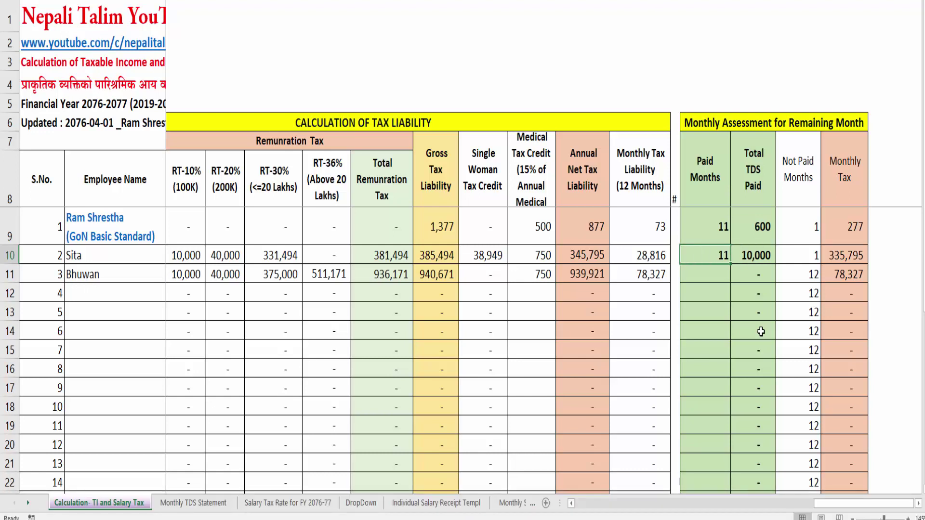
{"action": "key", "text": "Right"}
{"action": "key", "text": "Right"}
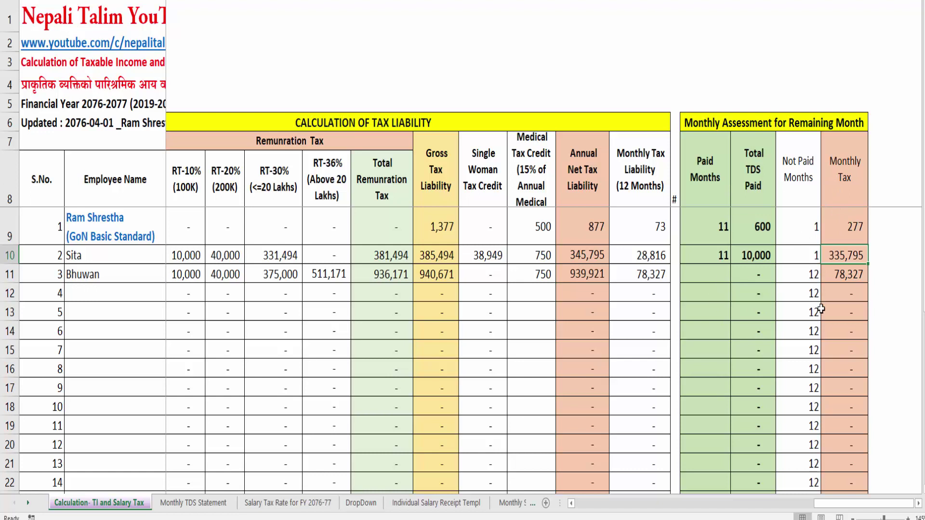
{"action": "key", "text": "Left"}
{"action": "key", "text": "Left"}
{"action": "key", "text": "Left"}
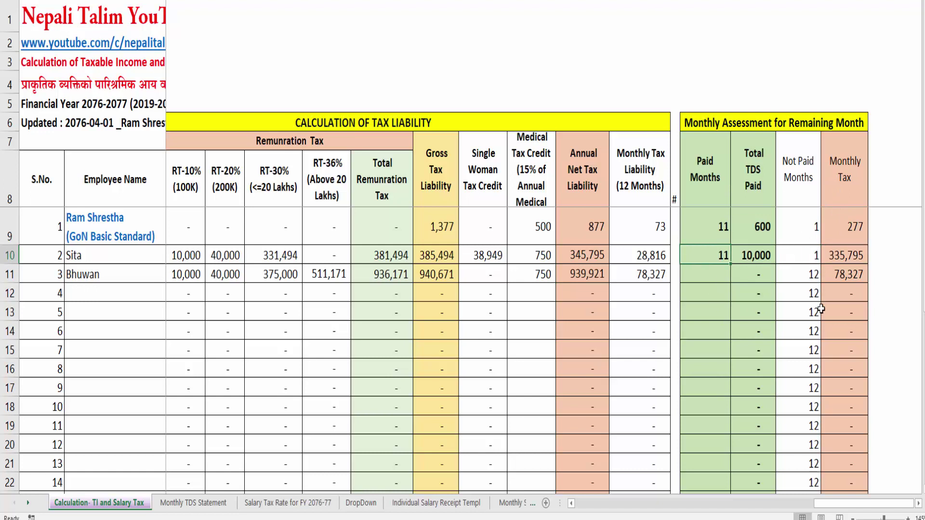
Review the Monthly Tax formulas for rows 9 and 10 and their references
{"action": "key", "text": "Right"}
{"action": "key", "text": "Right"}
{"action": "key", "text": "Right"}
{"action": "key", "text": "F2"}
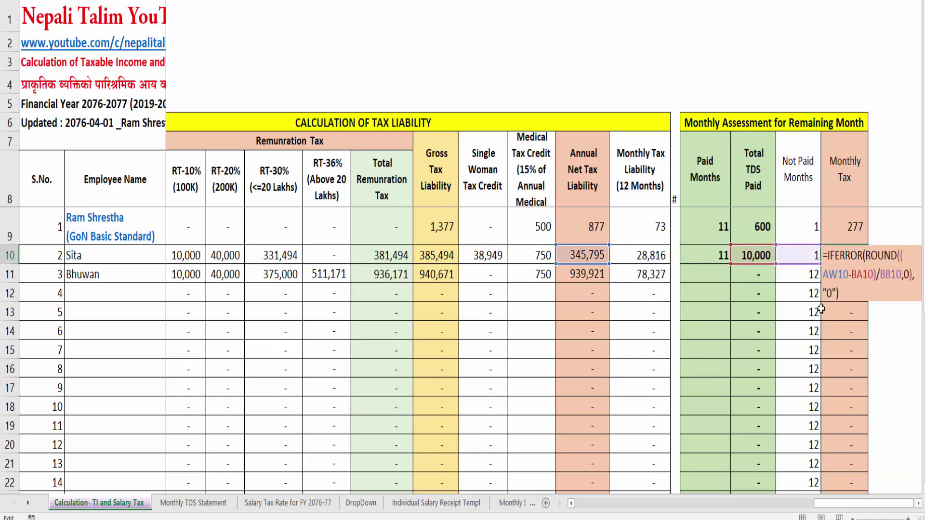
{"action": "key", "text": "Escape"}
{"action": "key", "text": "Up"}
{"action": "key", "text": "F2"}
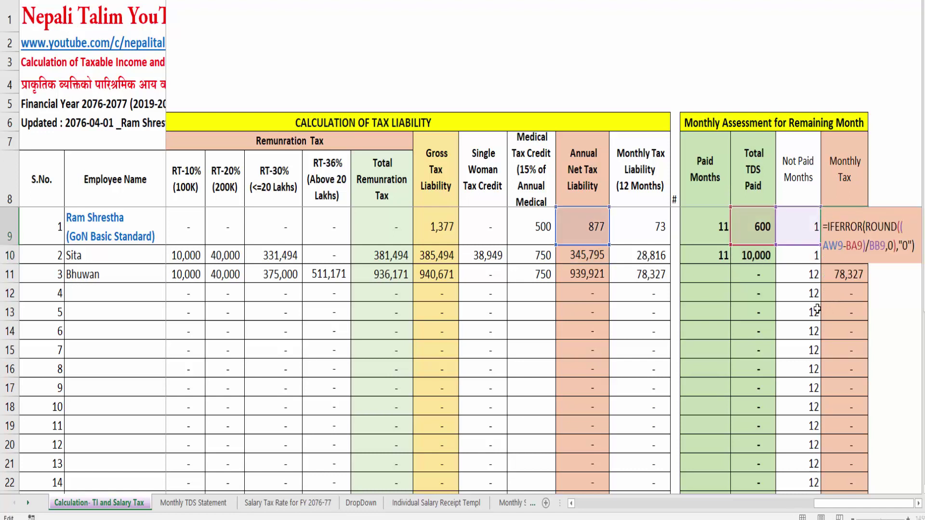
{"action": "key", "text": "Escape"}
{"action": "left_click_drag", "start_coordinate": [862, 236], "coordinate": [865, 334]}
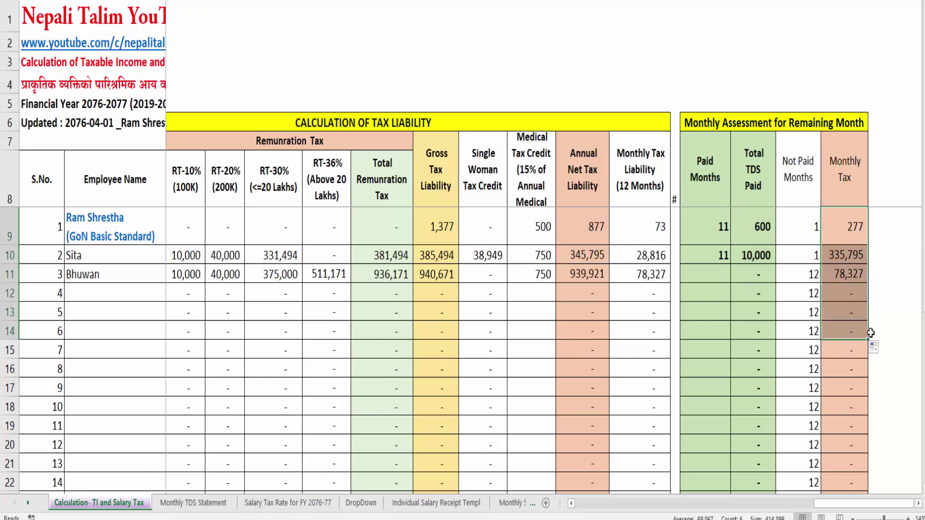
{"action": "left_click", "coordinate": [846, 252]}
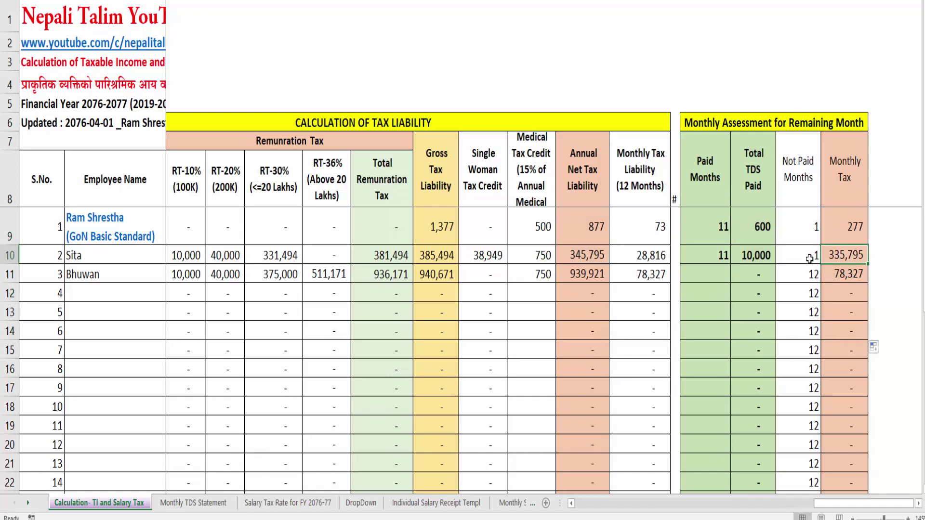
{"action": "double_click", "coordinate": [847, 260]}
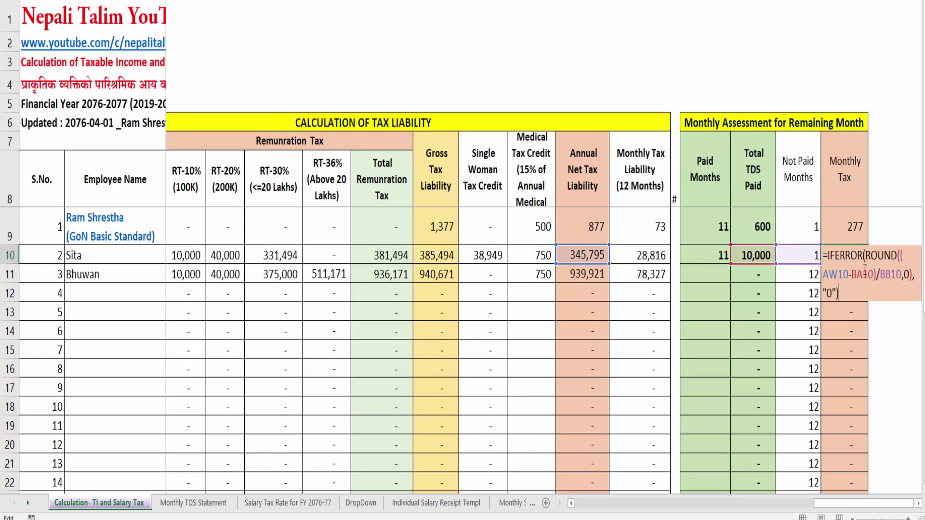
{"action": "key", "text": "Escape"}
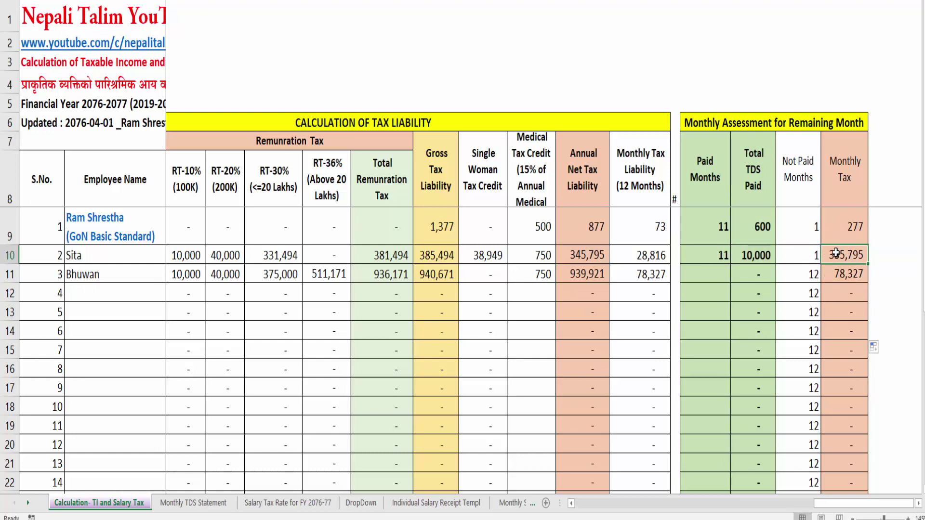
Check row 11's 78,327 monthly tax and the Total TDS Paid sum
{"action": "left_click", "coordinate": [848, 274]}
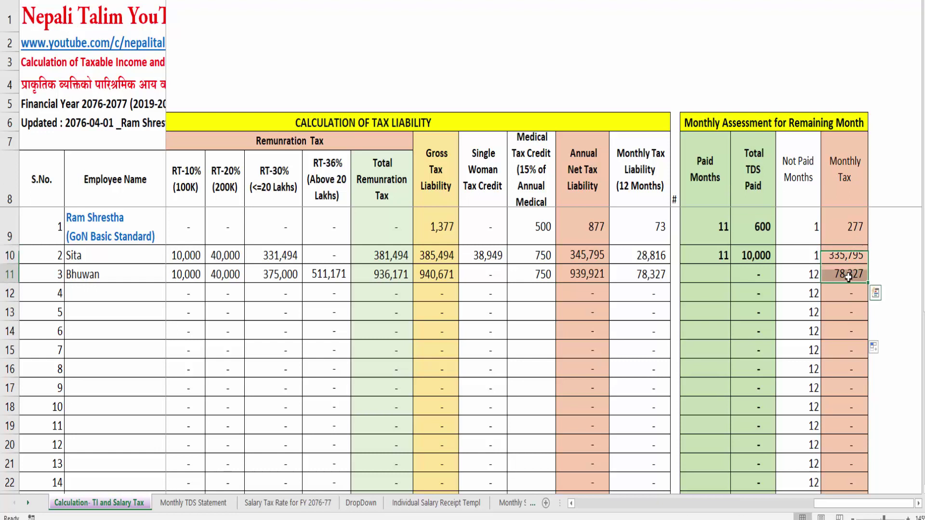
{"action": "left_click", "coordinate": [723, 260]}
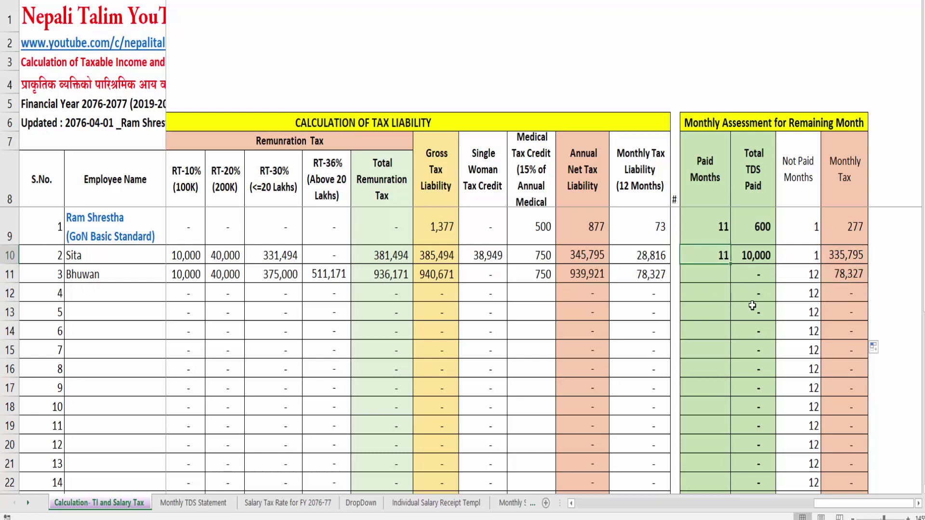
{"action": "left_click_drag", "start_coordinate": [750, 209], "coordinate": [752, 248]}
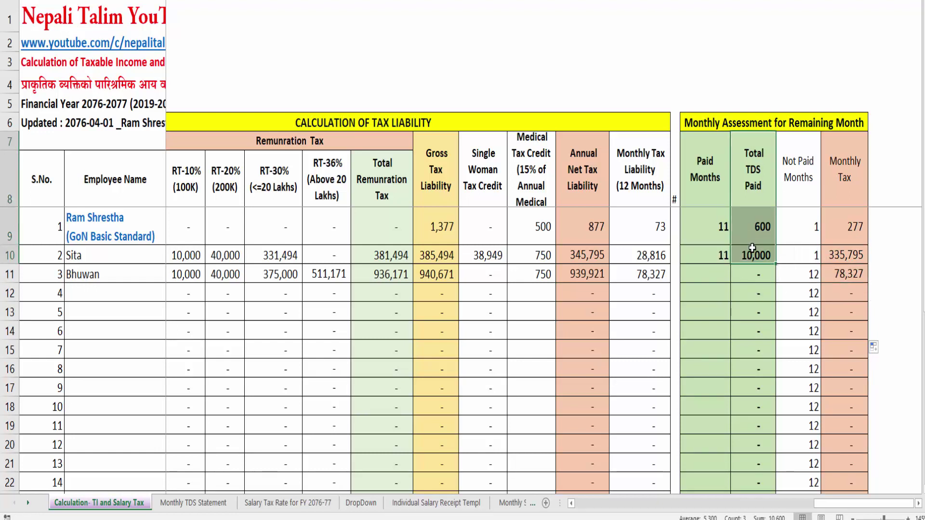
Set row 10's TDS paid and paid months to 0, giving 28,816 monthly tax
{"action": "left_click", "coordinate": [754, 255]}
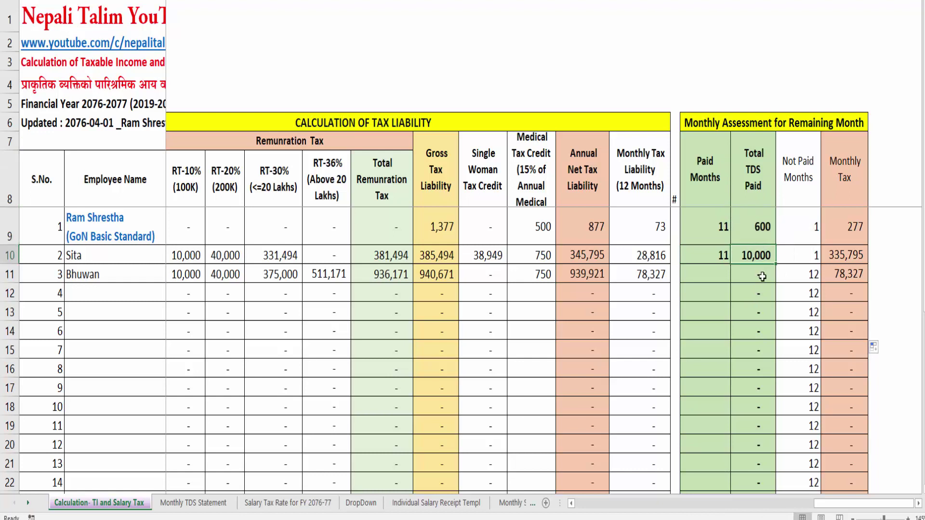
{"action": "type", "text": "0"}
{"action": "key", "text": "Return"}
{"action": "type", "text": "0"}
{"action": "key", "text": "Return"}
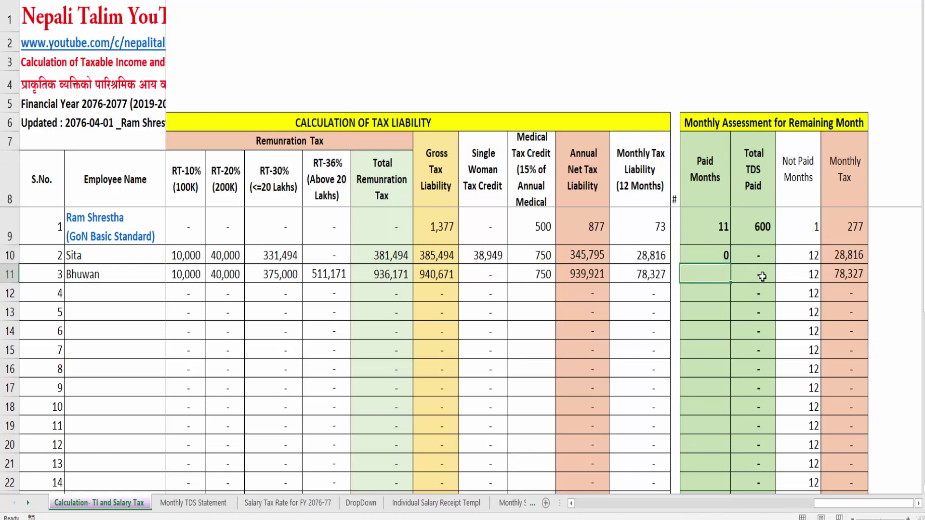
{"action": "left_click", "coordinate": [842, 257]}
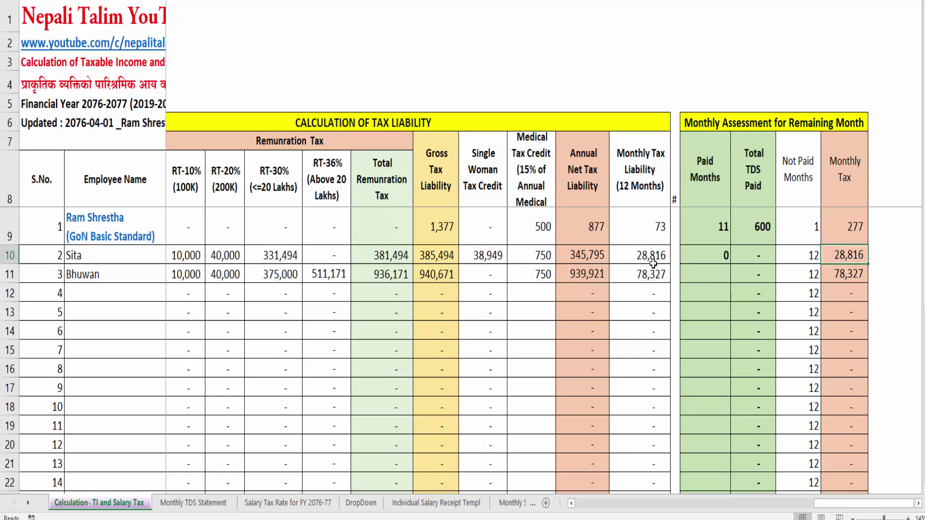
{"action": "left_click", "coordinate": [800, 254]}
Set row 11's paid months to 1 and check its 85,447 monthly tax
{"action": "left_click", "coordinate": [707, 274]}
{"action": "type", "text": "0"}
{"action": "key", "text": "Return"}
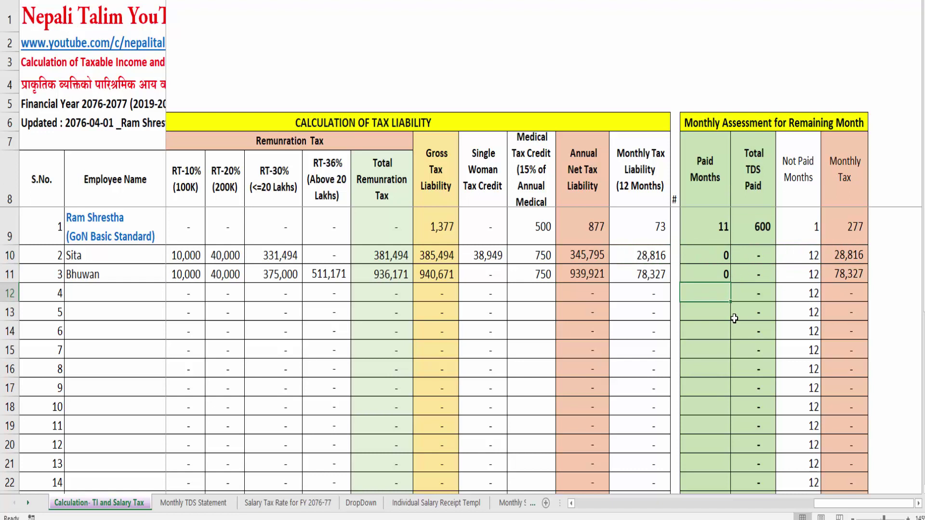
{"action": "key", "text": "Up"}
{"action": "type", "text": "1"}
{"action": "key", "text": "Return"}
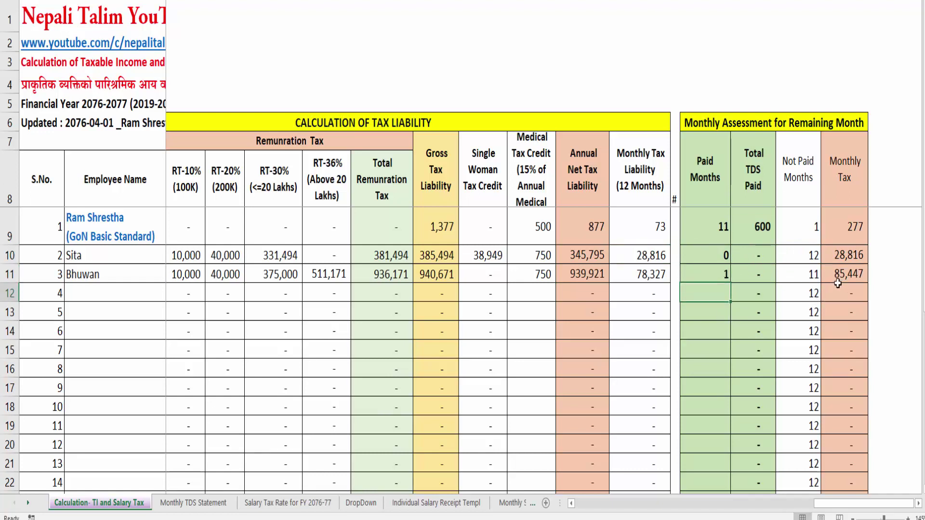
{"action": "left_click", "coordinate": [816, 271]}
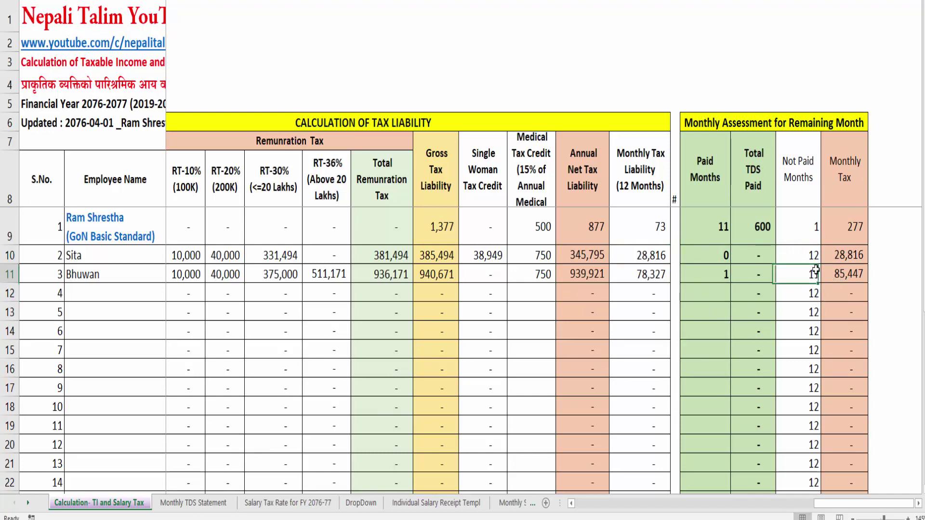
{"action": "left_click", "coordinate": [841, 277]}
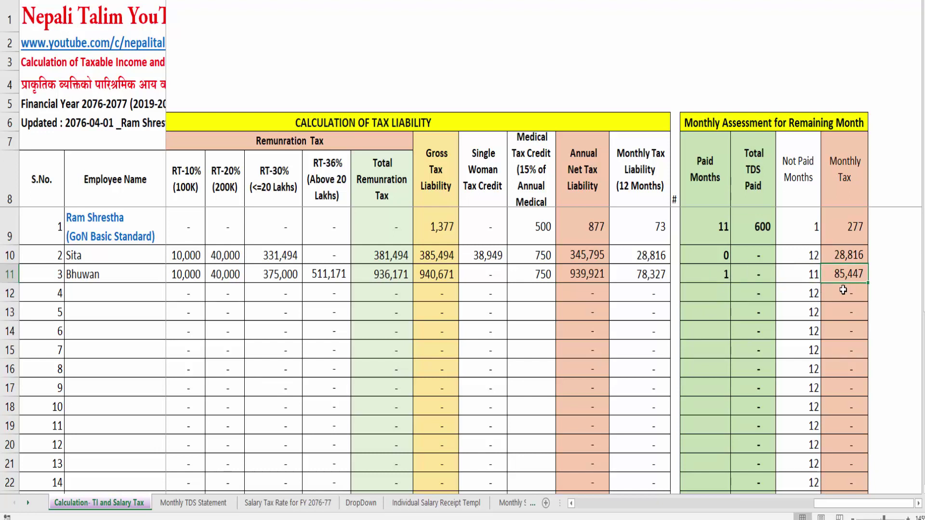
{"action": "left_click", "coordinate": [650, 276]}
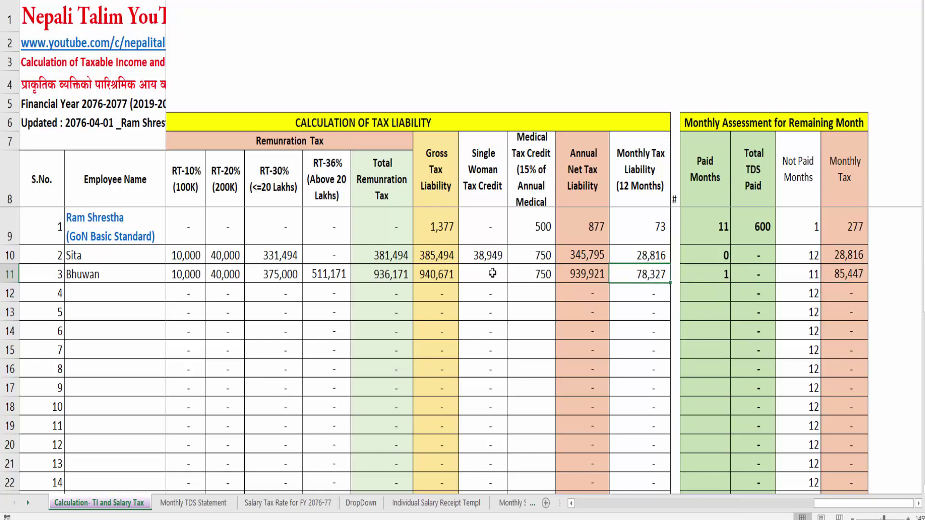
{"action": "key", "text": "Left"}
{"action": "key", "text": "Left"}
{"action": "key", "text": "Left"}
{"action": "key", "text": "Left"}
{"action": "key", "text": "Left"}
{"action": "key", "text": "Left"}
{"action": "key", "text": "Left"}
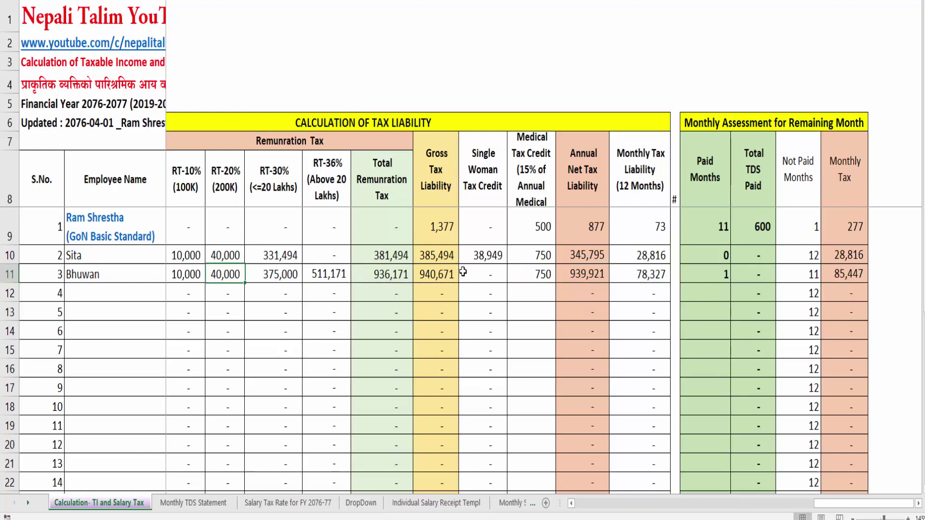
{"action": "key", "text": "Left"}
{"action": "key", "text": "Left"}
{"action": "key", "text": "Left"}
{"action": "key", "text": "Left"}
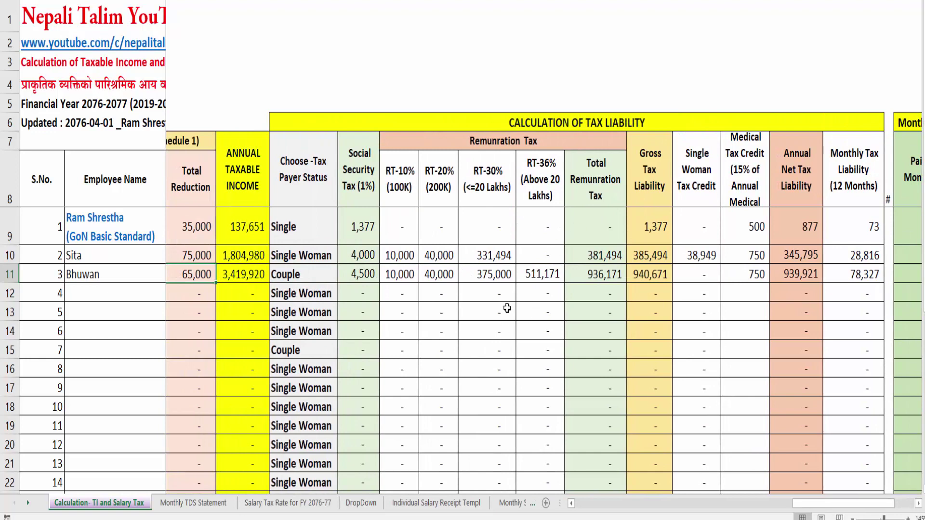
{"action": "left_click", "coordinate": [375, 277]}
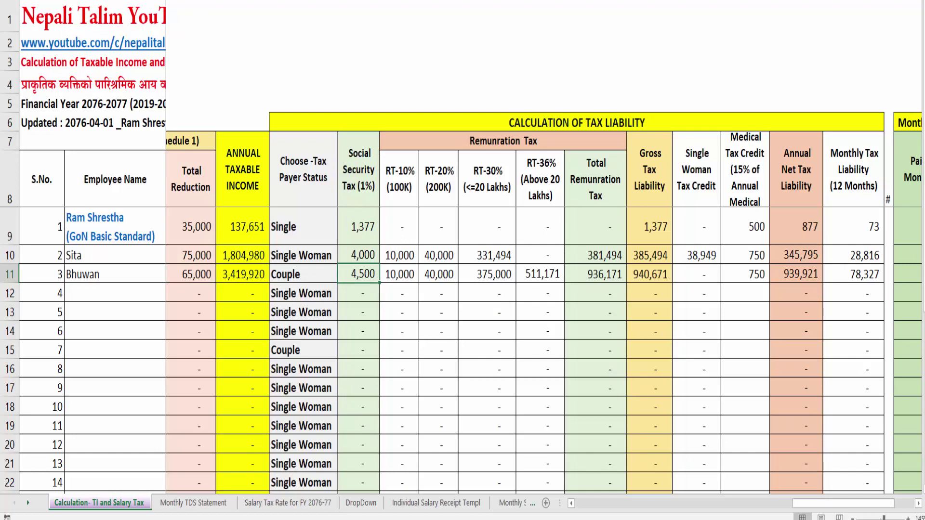
{"action": "key", "text": "F2"}
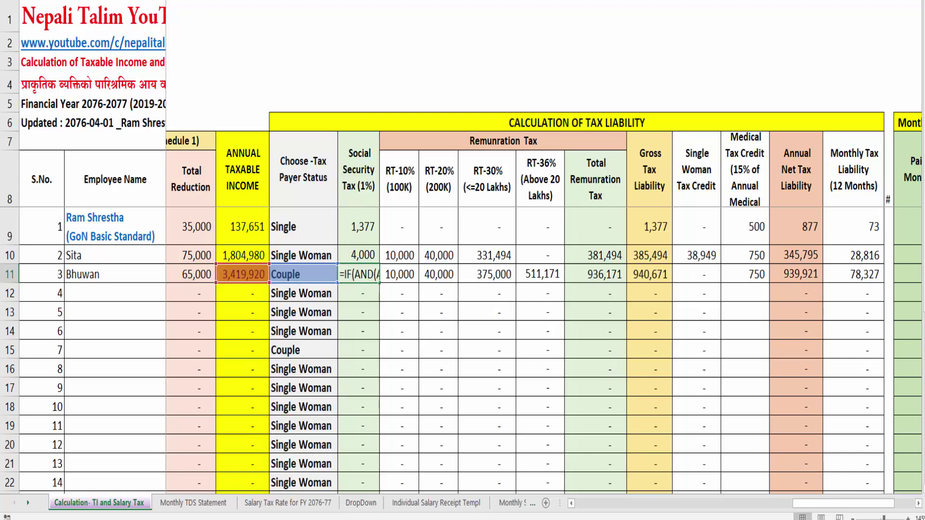
{"action": "key", "text": "Escape"}
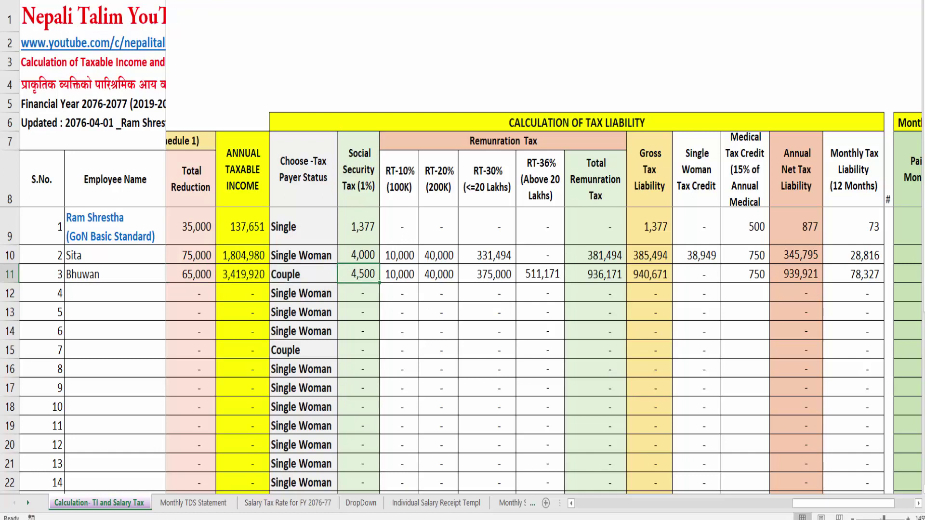
{"action": "left_click", "coordinate": [415, 273]}
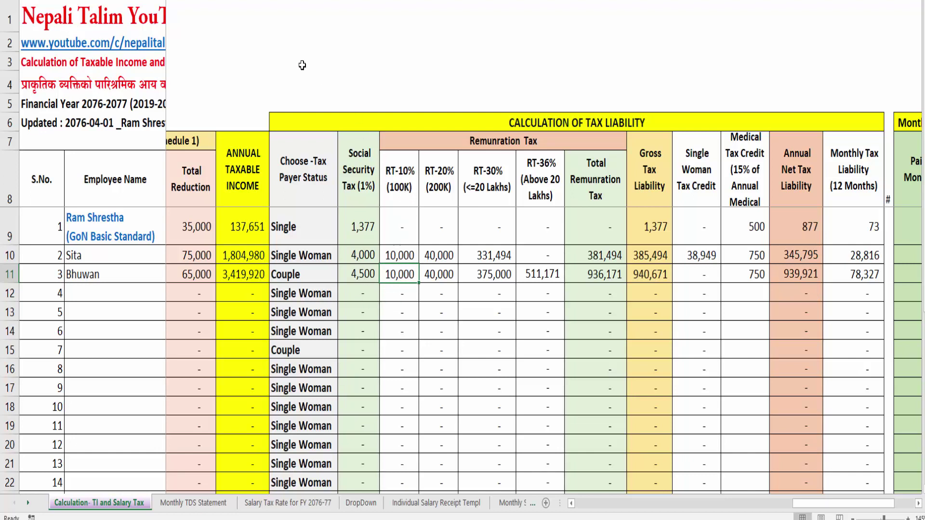
{"action": "key", "text": "F2"}
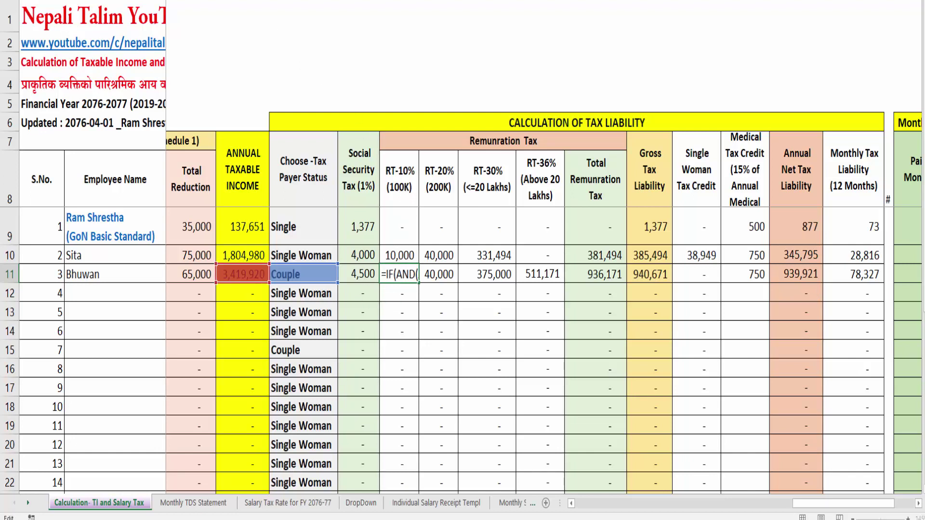
{"action": "key", "text": "Escape"}
{"action": "key", "text": "Right"}
{"action": "key", "text": "Right"}
{"action": "key", "text": "Left"}
{"action": "key", "text": "Left"}
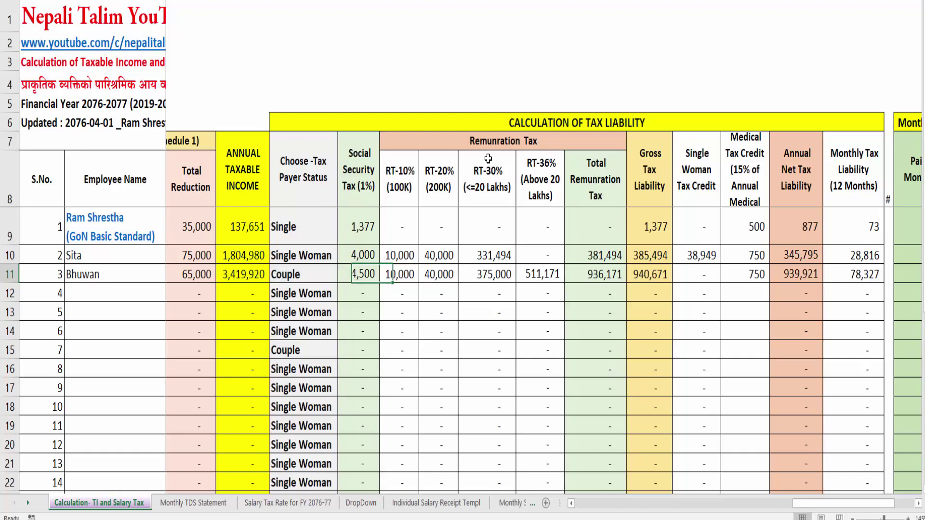
{"action": "key", "text": "Left"}
{"action": "key", "text": "Right"}
{"action": "key", "text": "Right"}
{"action": "key", "text": "Right"}
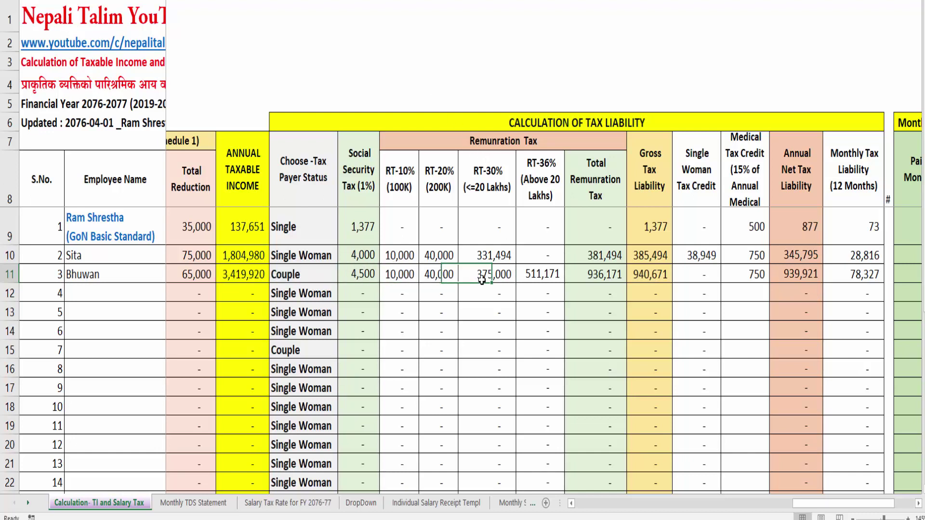
{"action": "key", "text": "Right"}
{"action": "key", "text": "Right"}
{"action": "key", "text": "Left"}
{"action": "key", "text": "Left"}
{"action": "key", "text": "Right"}
{"action": "key", "text": "Right"}
{"action": "key", "text": "Right"}
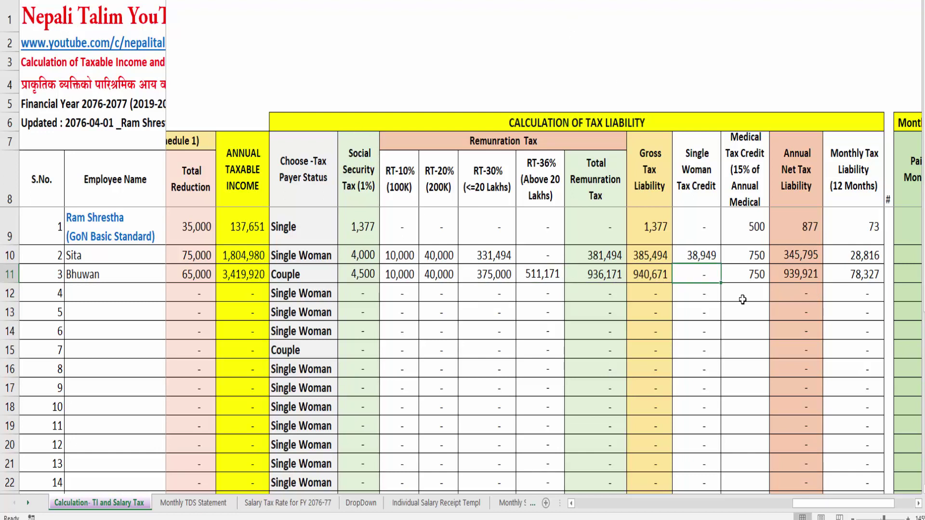
{"action": "key", "text": "Right"}
{"action": "key", "text": "Right"}
{"action": "key", "text": "Right"}
{"action": "key", "text": "Right"}
{"action": "key", "text": "Right"}
{"action": "key", "text": "Right"}
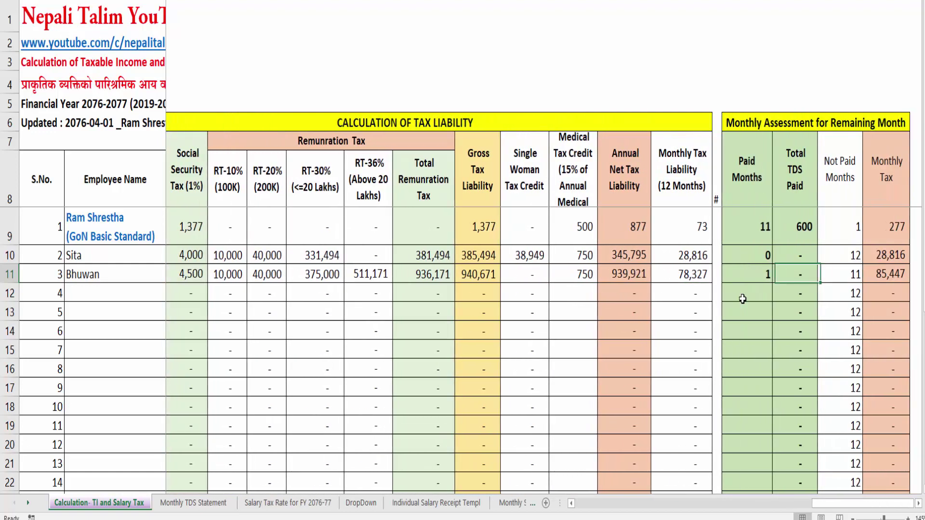
{"action": "key", "text": "Home"}
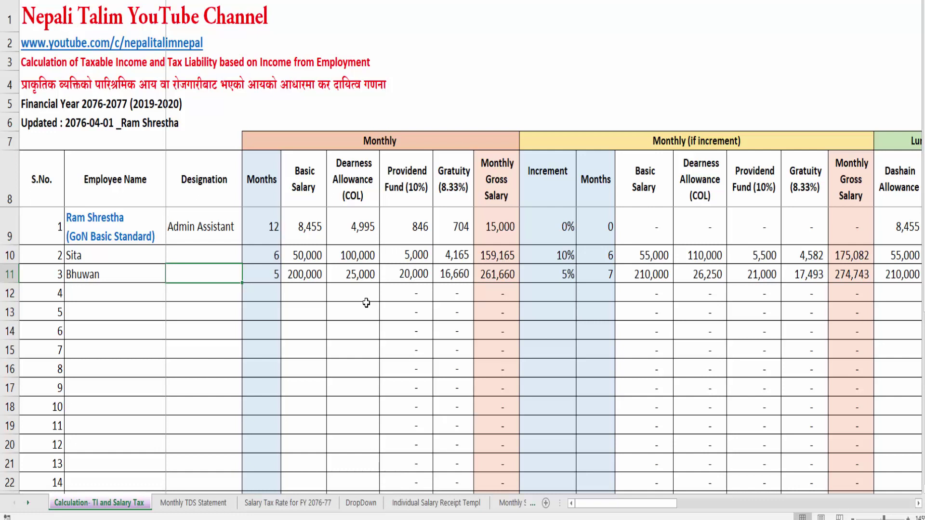
Type the contact e-mail address into the blank row-2 cell beside the website link
{"action": "left_click", "coordinate": [548, 42]}
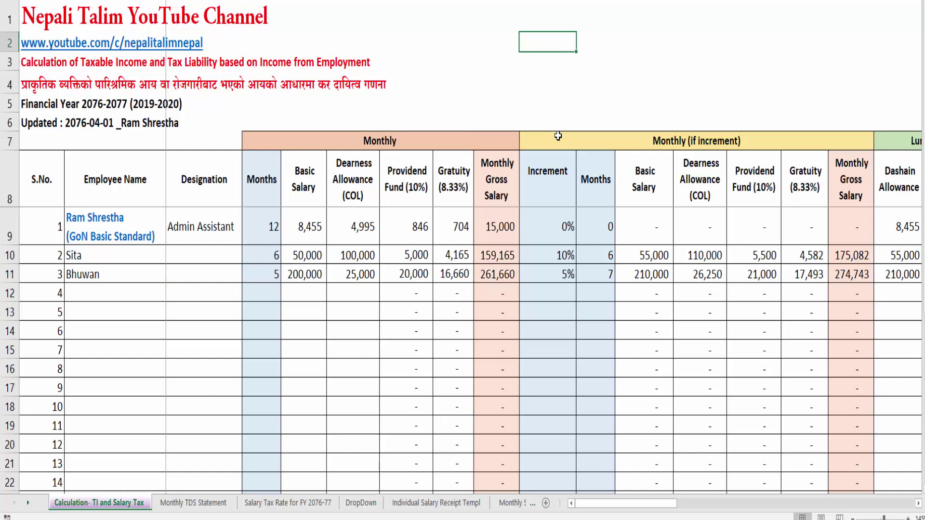
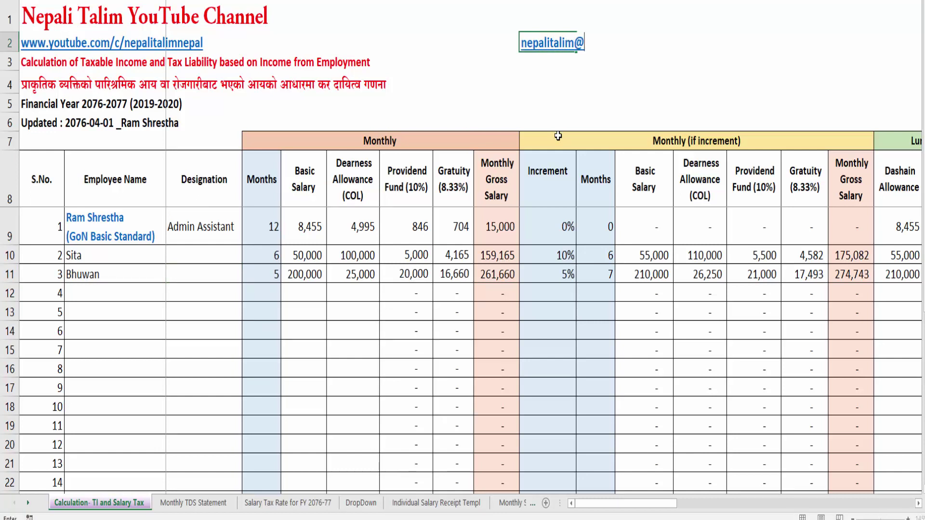
{"action": "key", "text": "Return"}
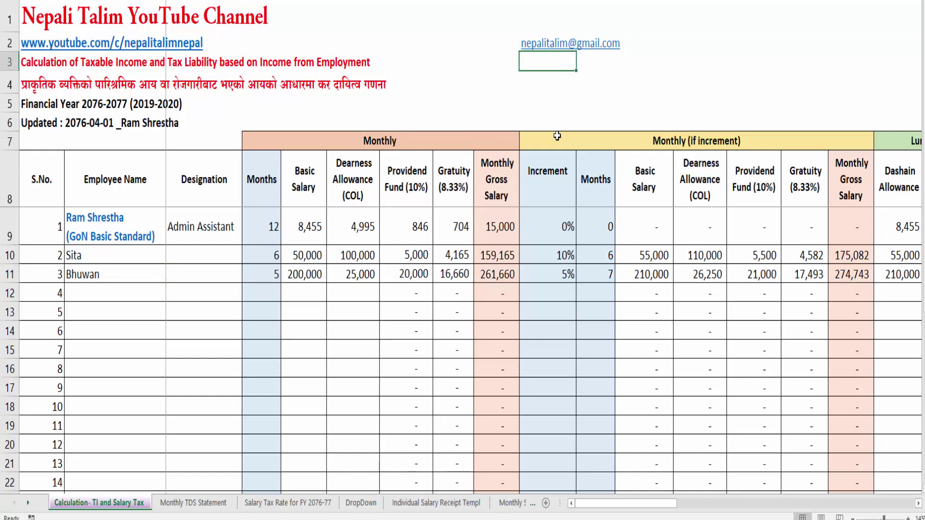
{"action": "key", "text": "Up"}
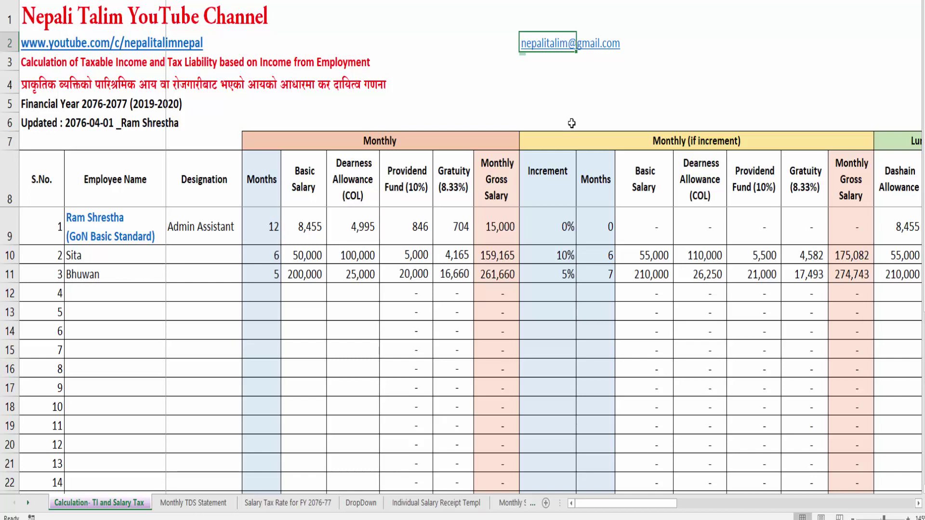
{"action": "left_click", "coordinate": [571, 140]}
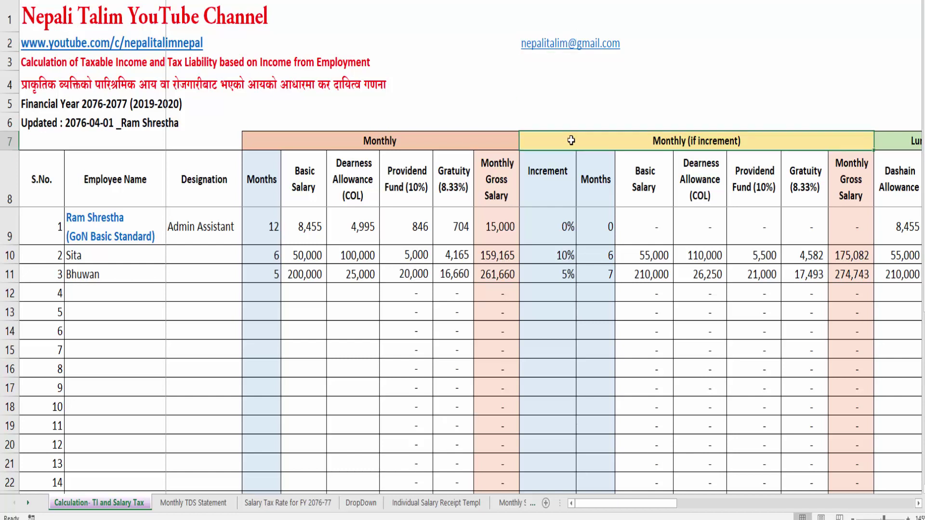